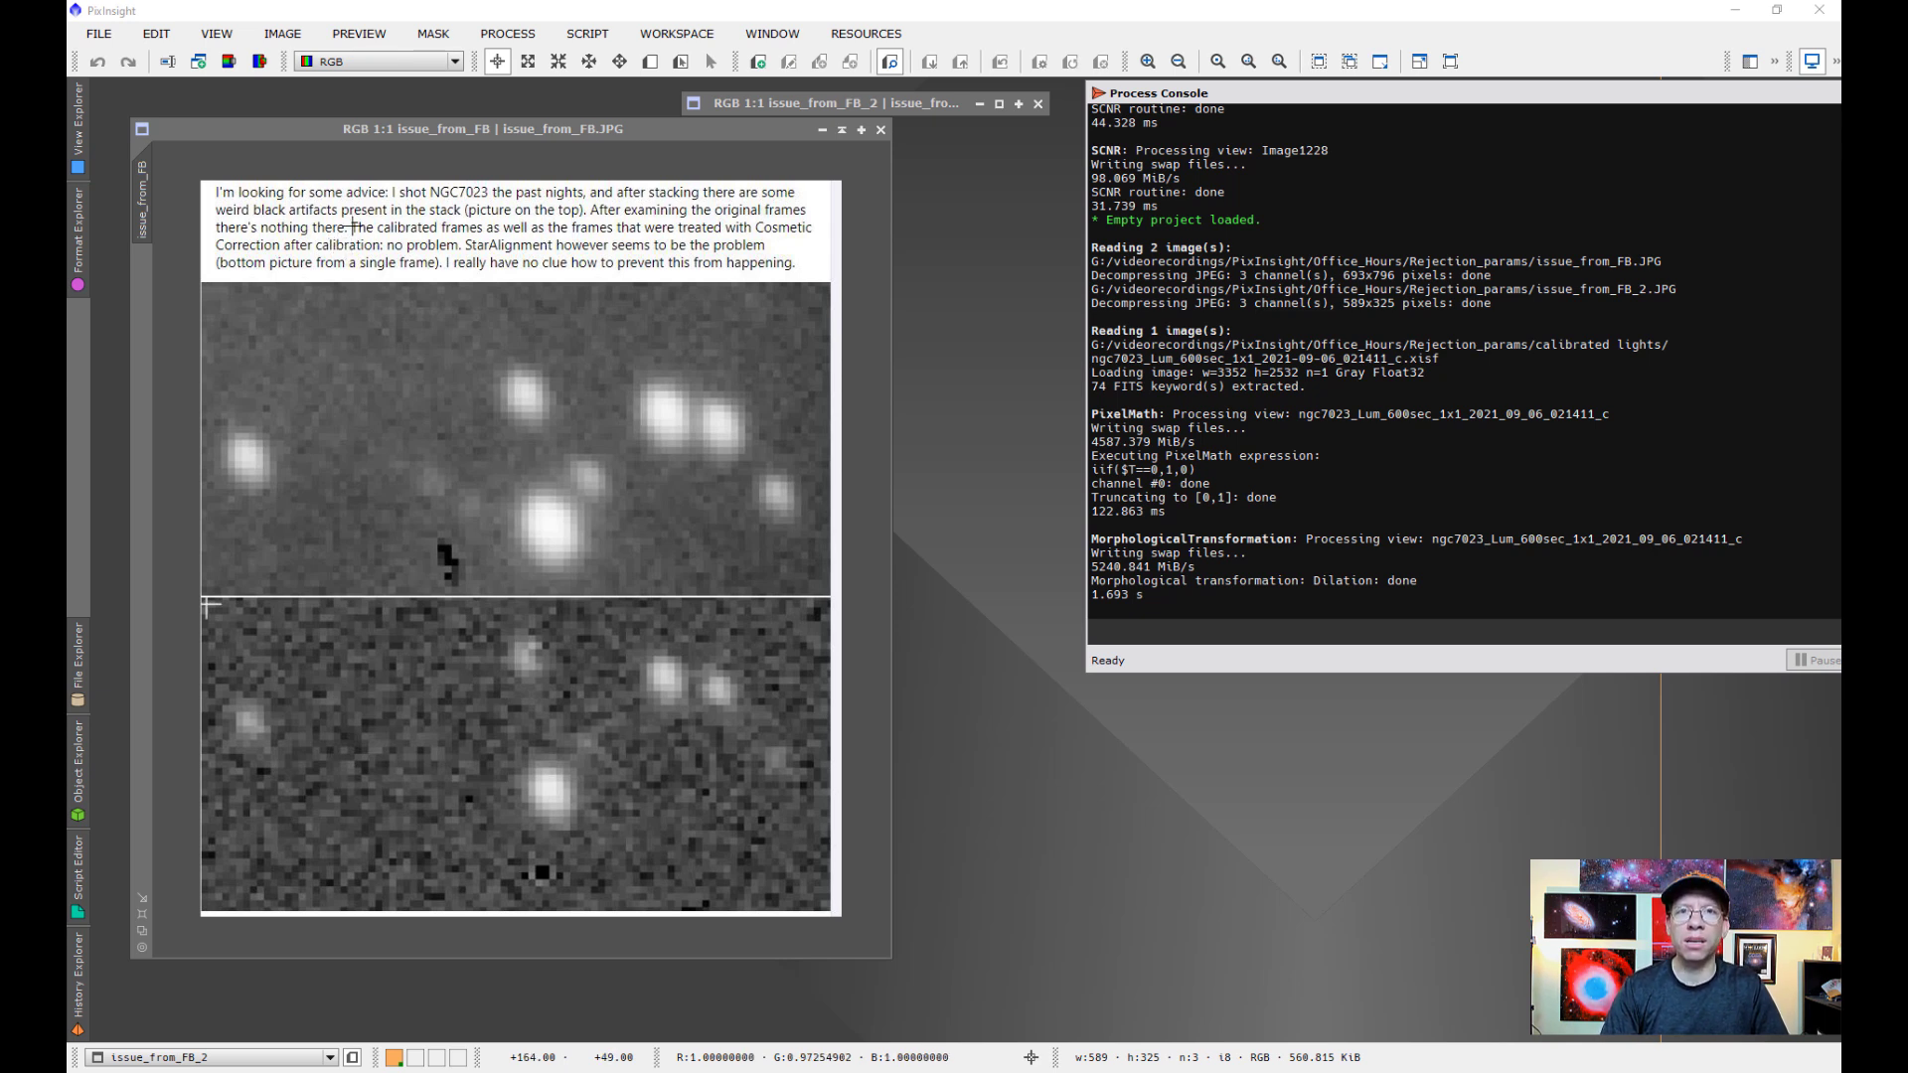
# Examine the issue_from_FB_2 screenshot, and collapse both issue image windows to their title bars to clear the workspace
pyautogui.doubleClick(796, 110)
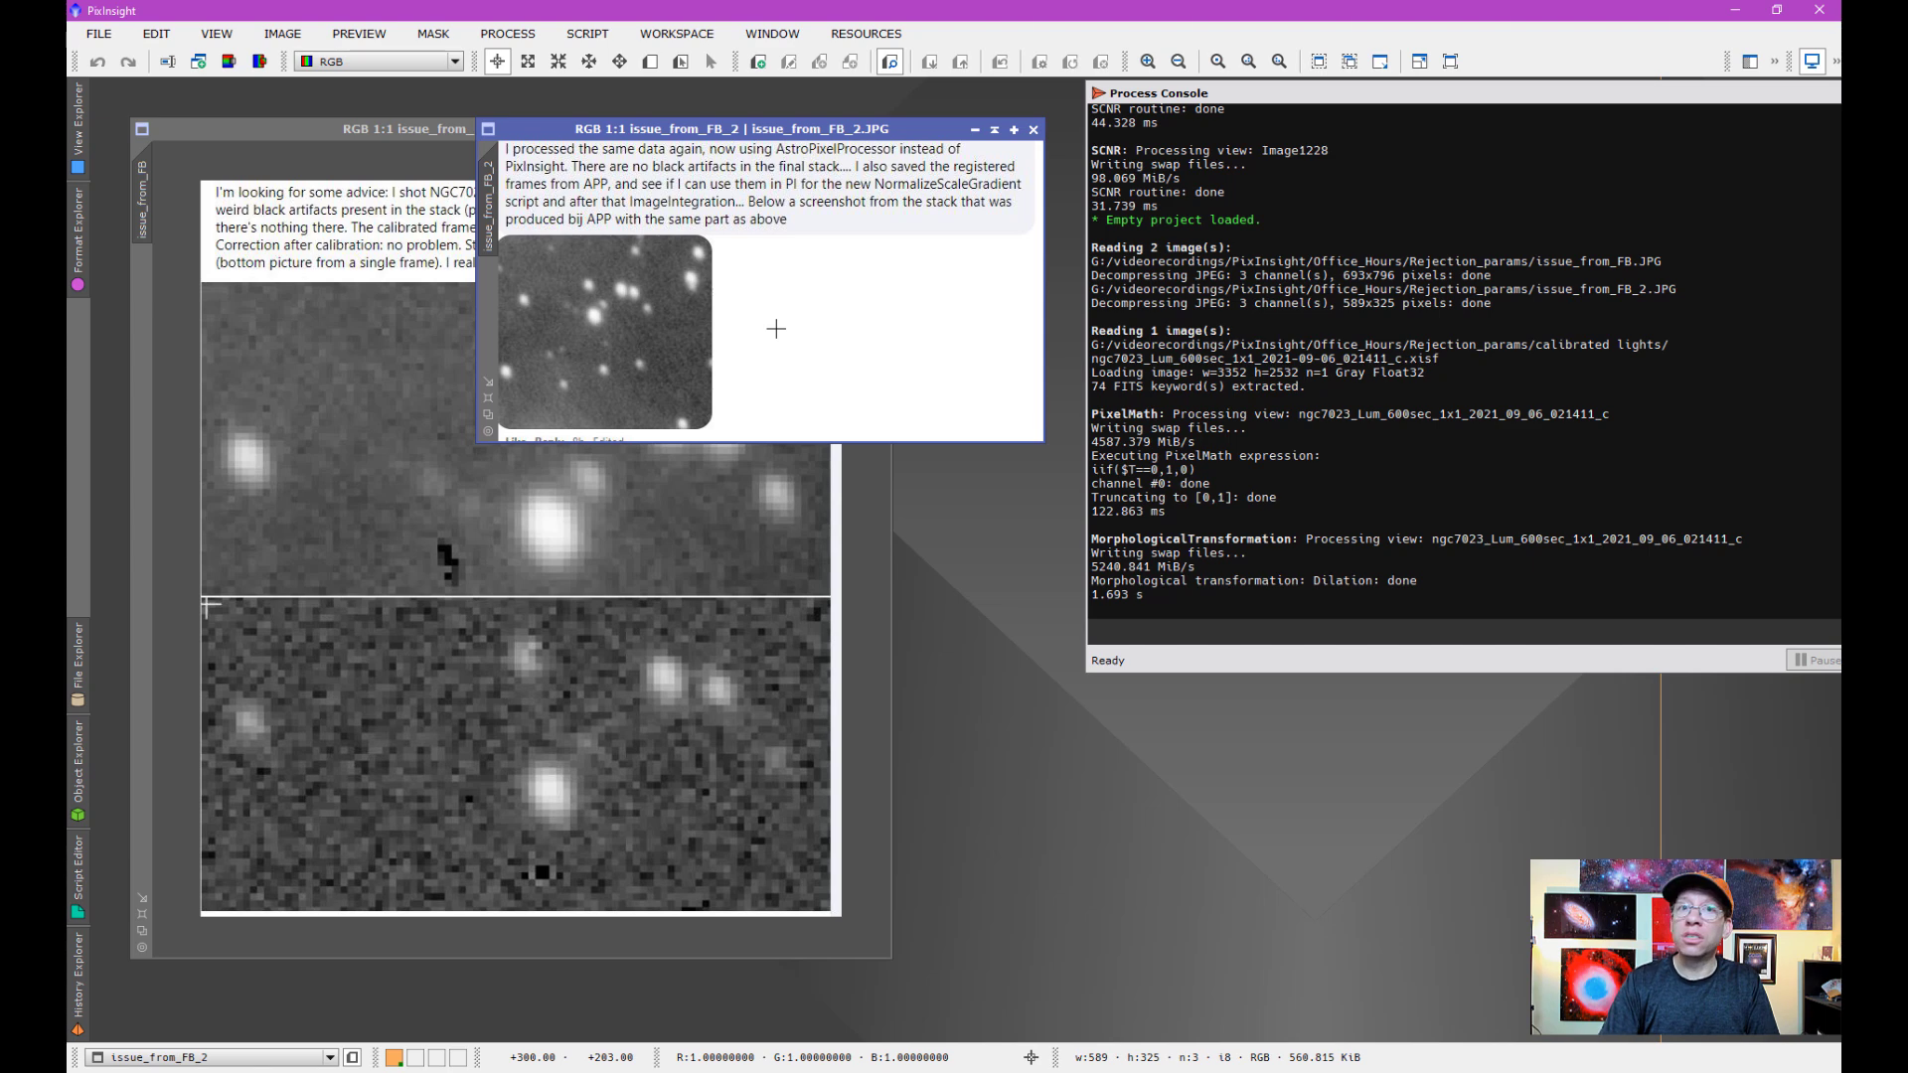
pyautogui.moveTo(761, 136); pyautogui.dragTo(779, 423)
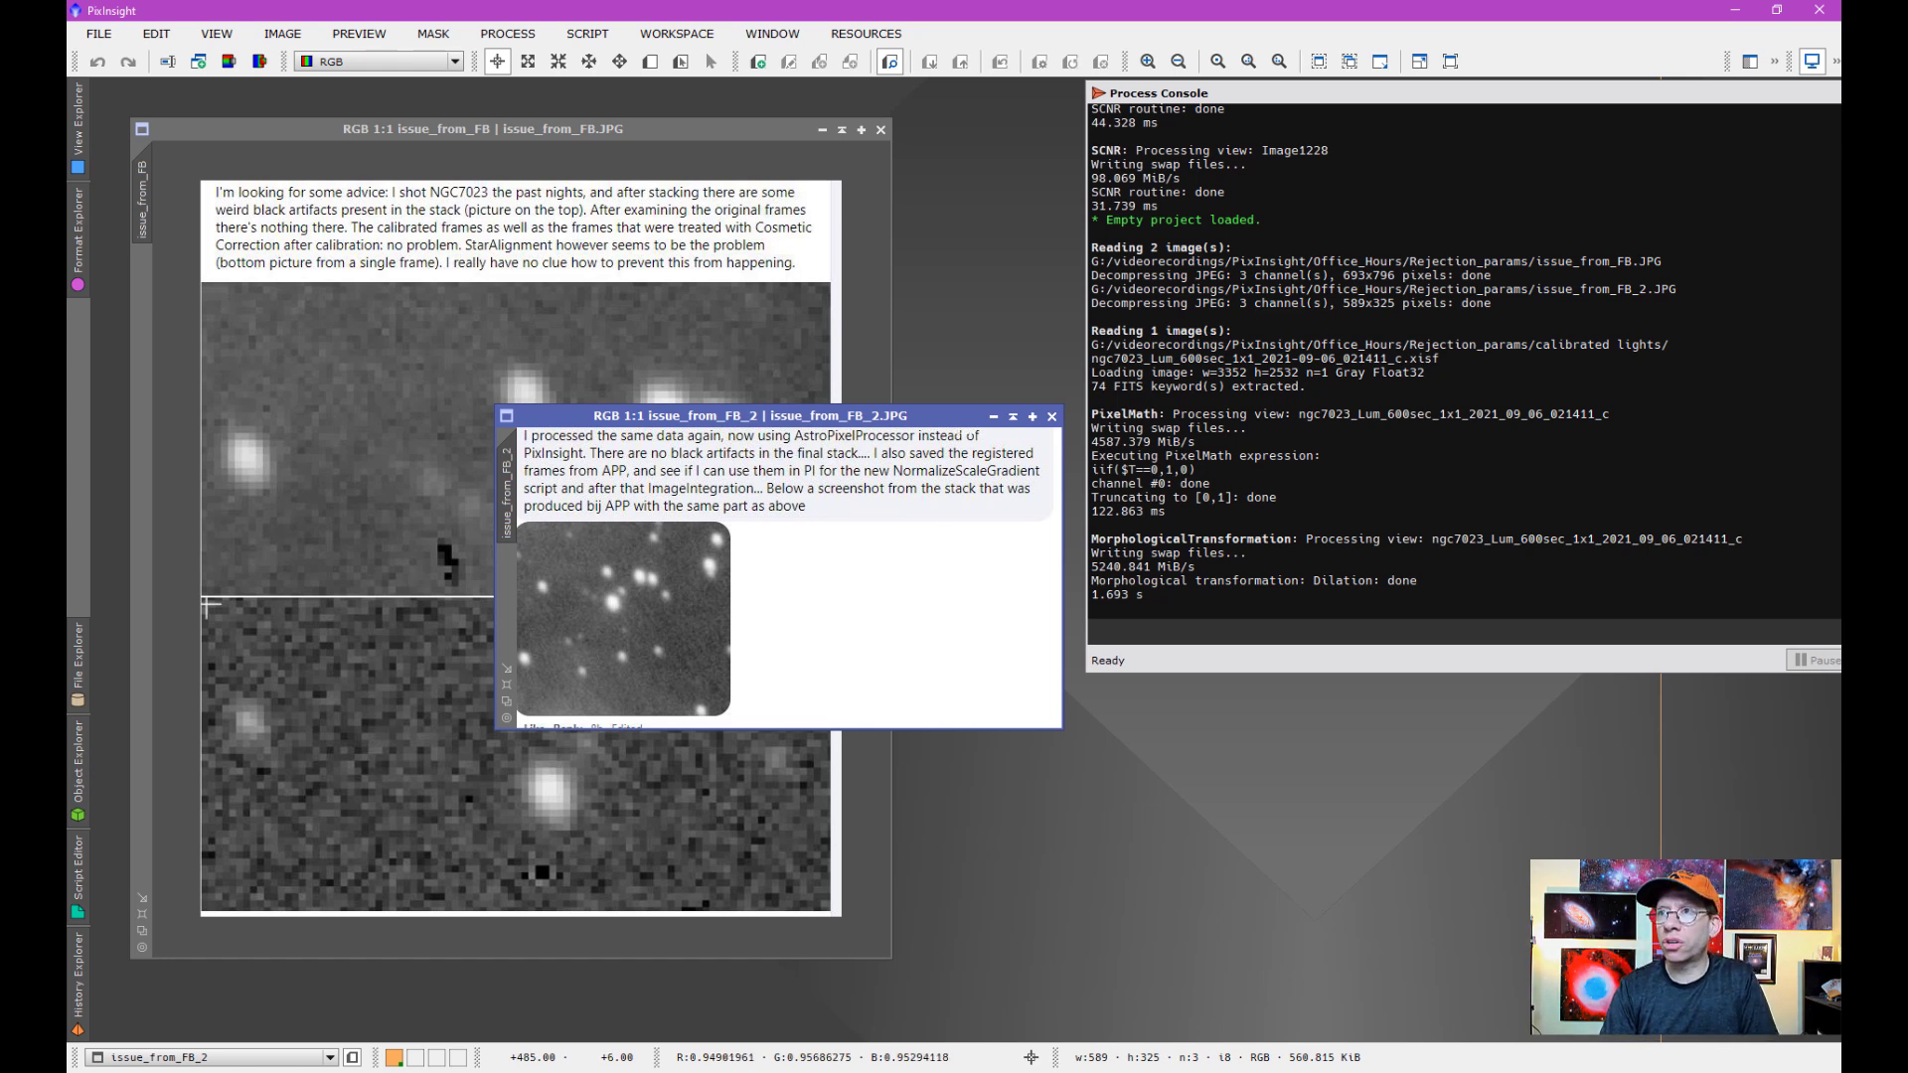
pyautogui.click(1012, 417)
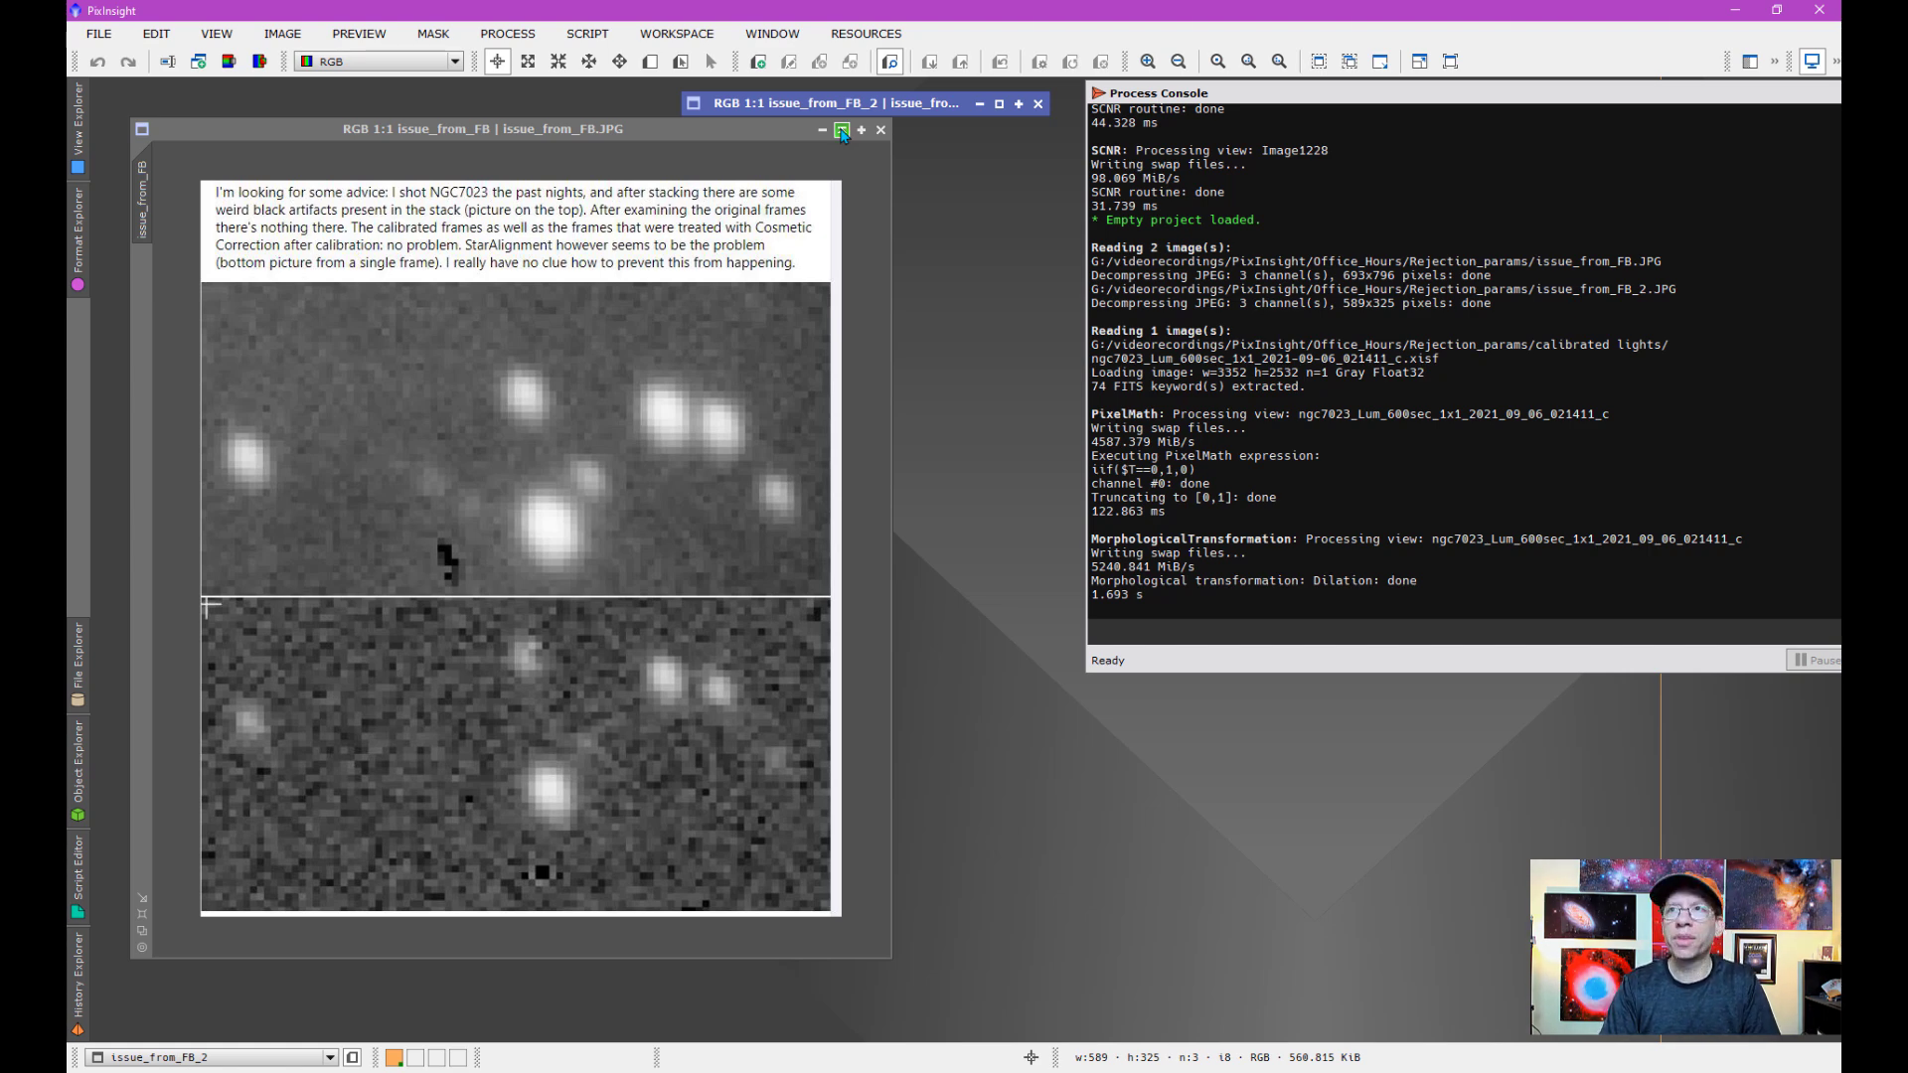
pyautogui.click(842, 130)
pyautogui.moveTo(587, 535); pyautogui.dragTo(579, 107)
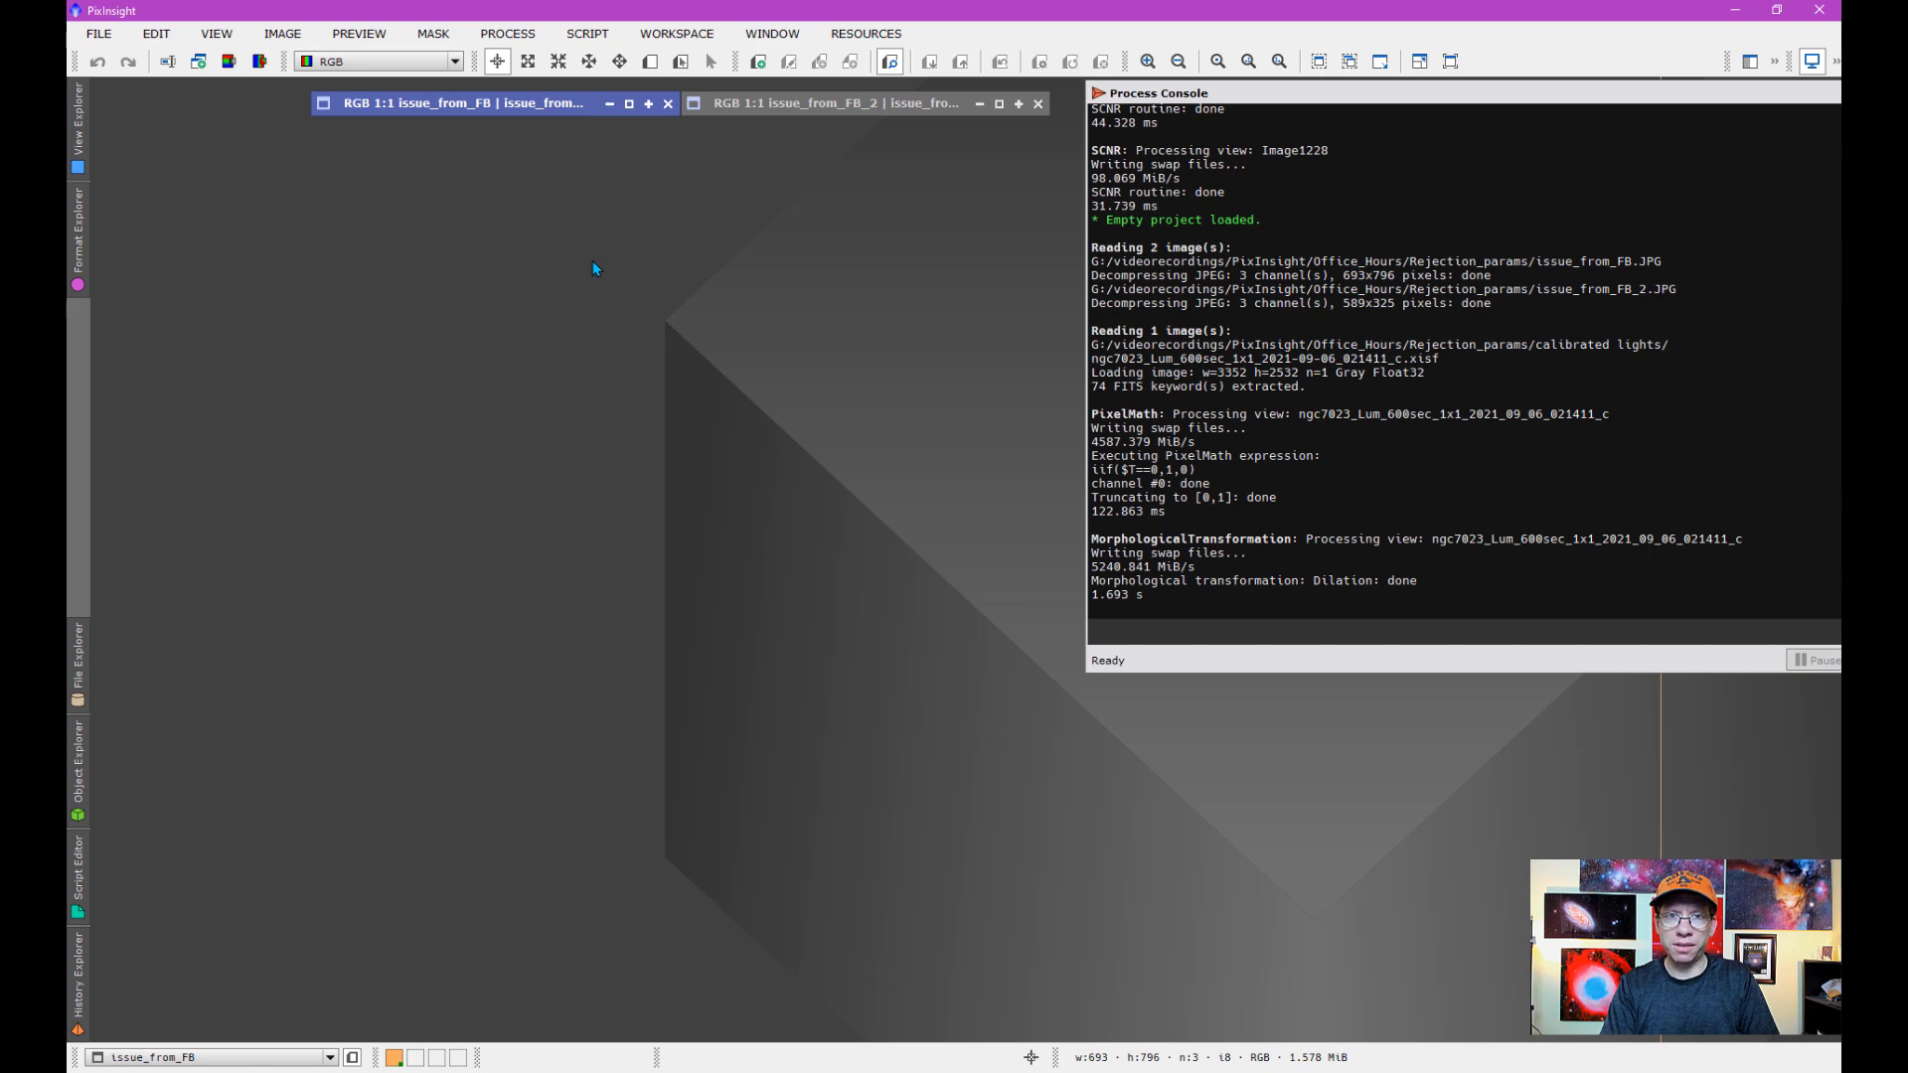
# Inspect the calibrated light ngc7023_Lum_600sec_1x1_2021-09-06_013145_c.xisf with an automatic screen stretch at 1:2 zoom, and close it
pyautogui.doubleClick(536, 264)
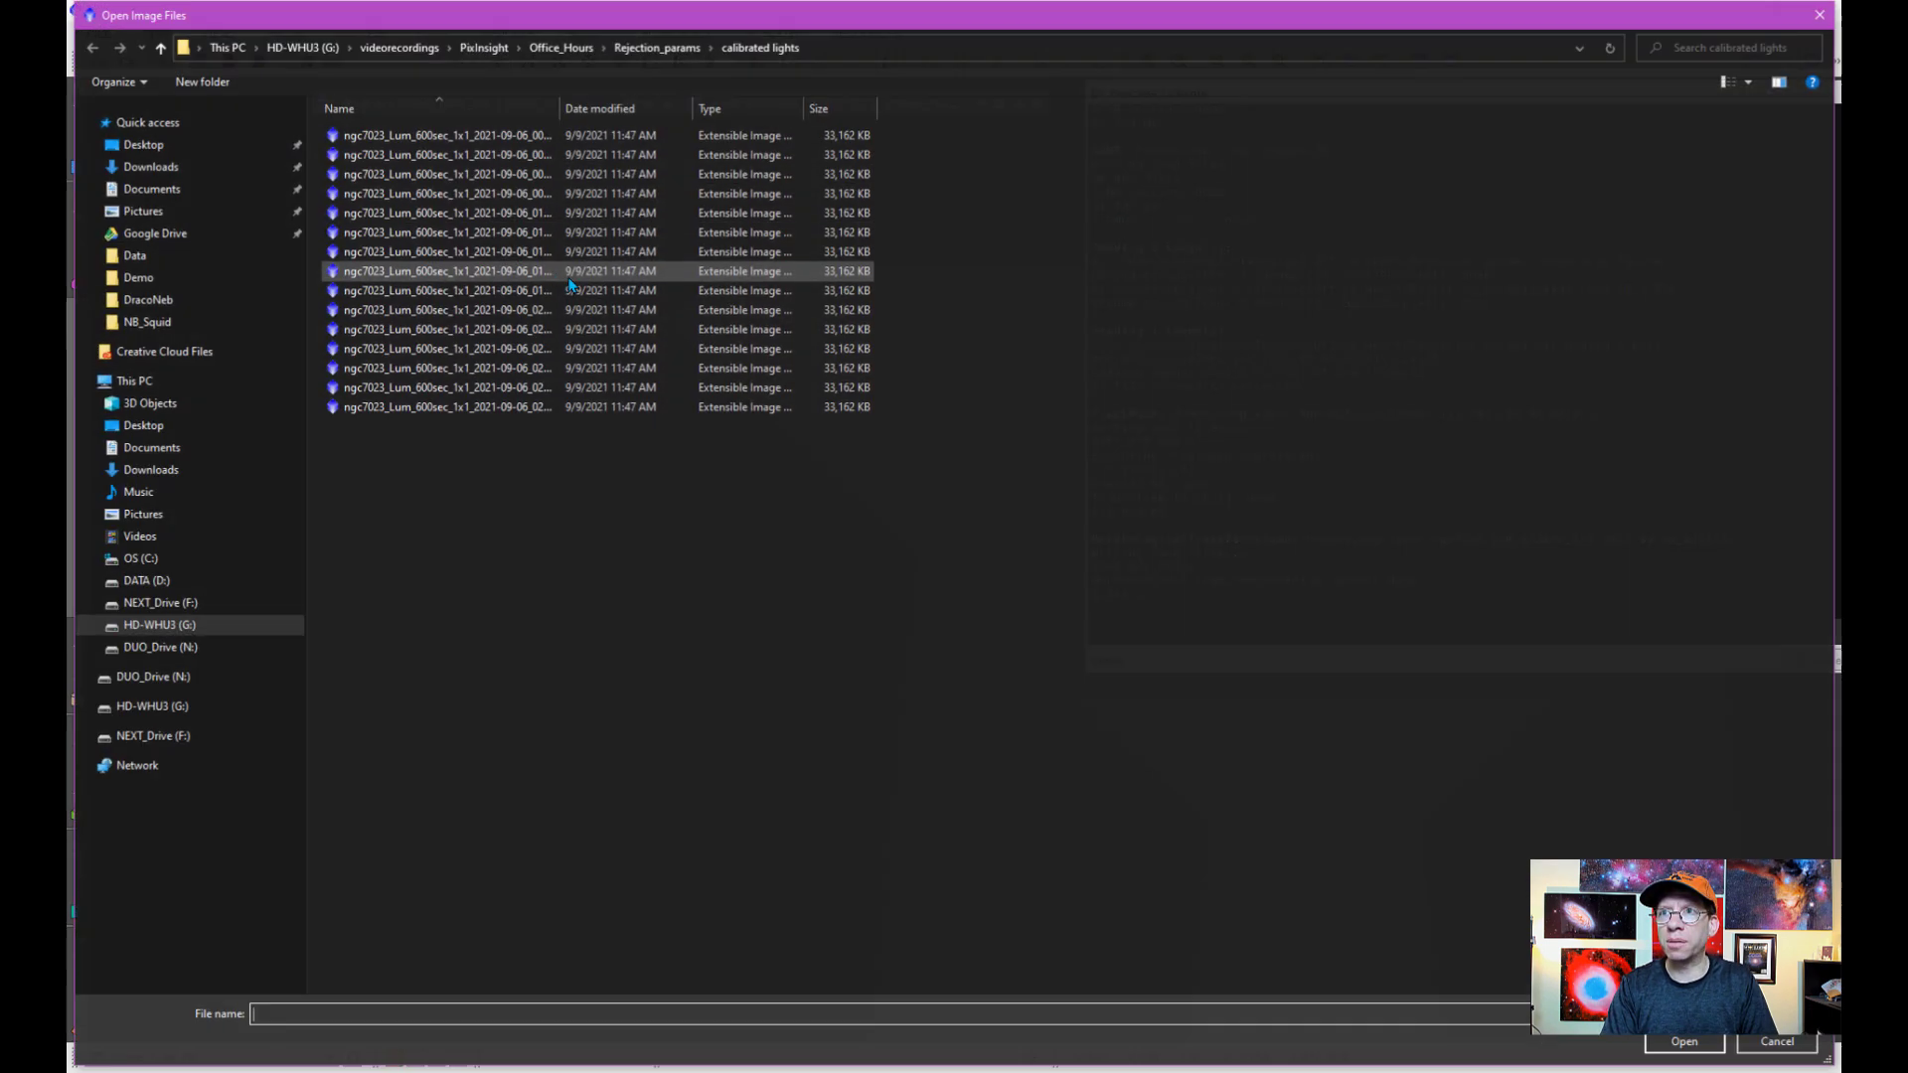
pyautogui.click(516, 253)
pyautogui.doubleClick(516, 253)
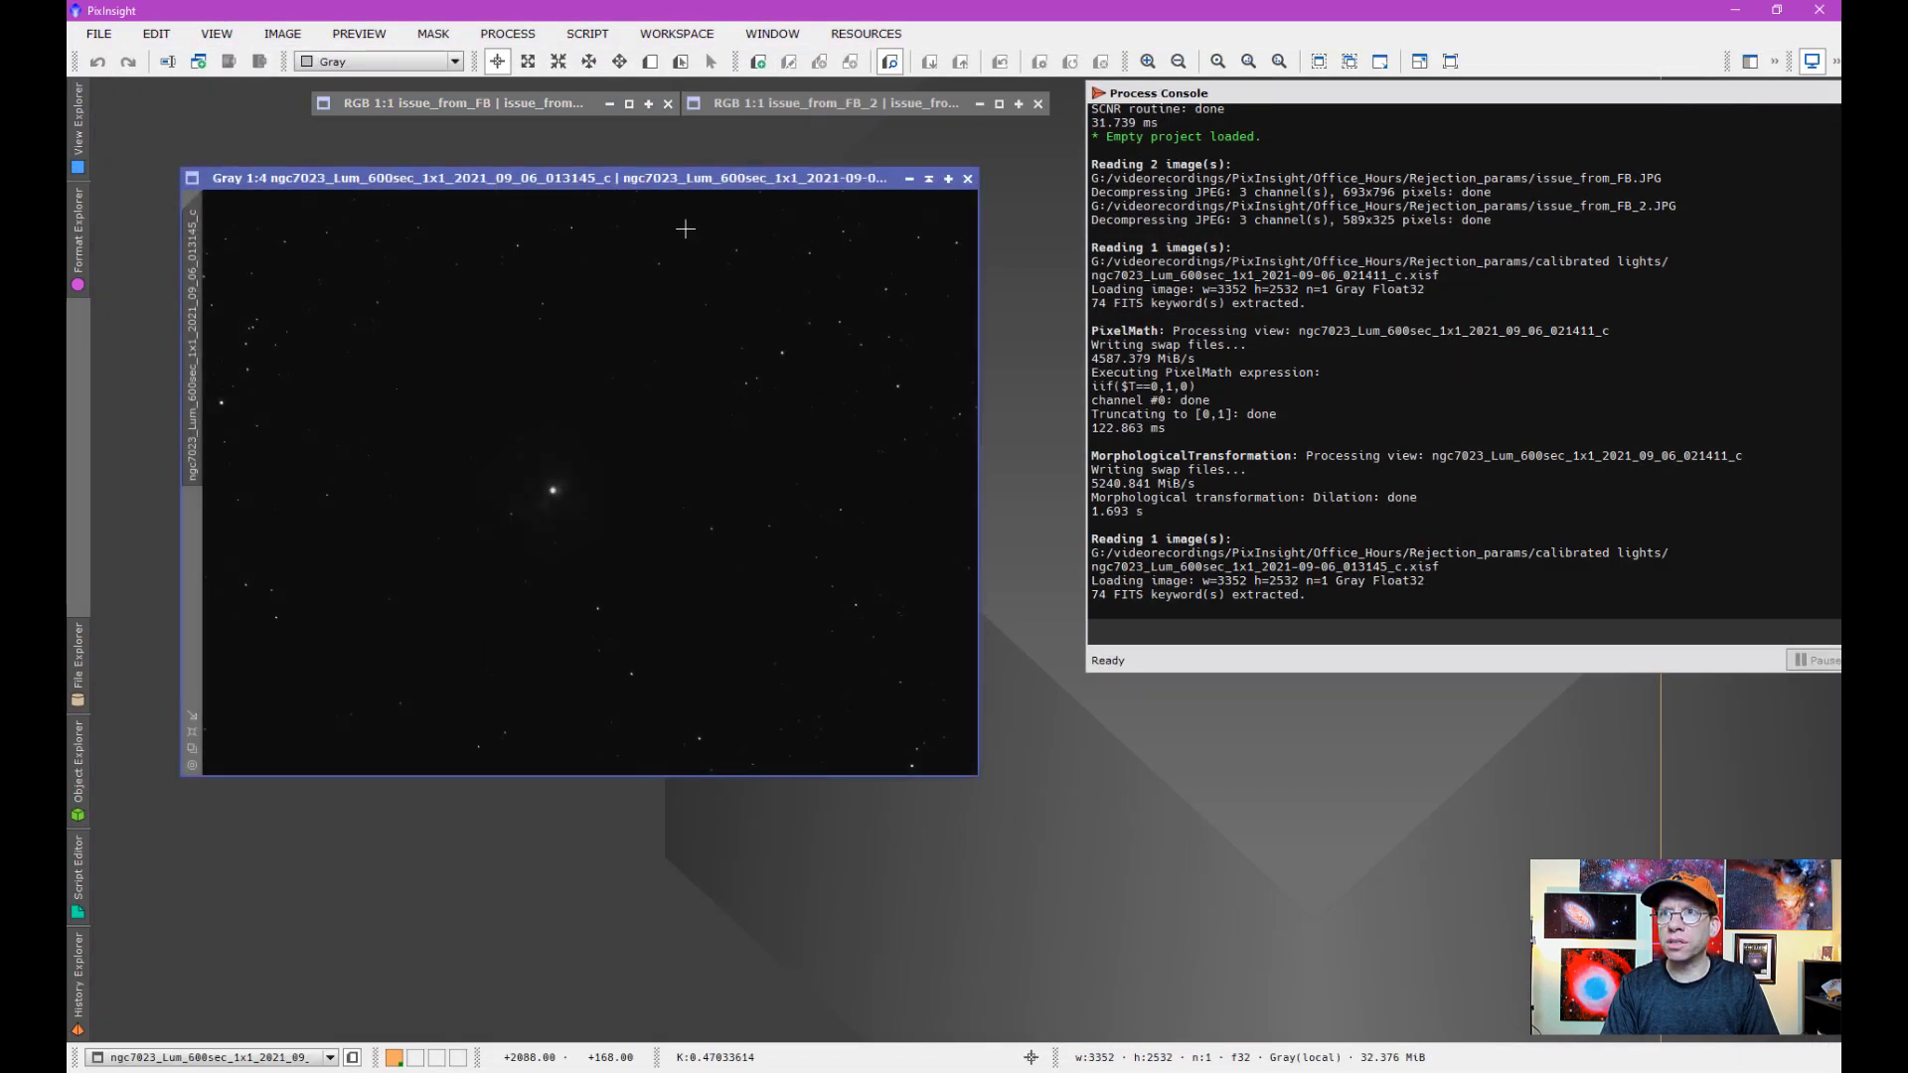
pyautogui.hotkey('ctrl', 'a')
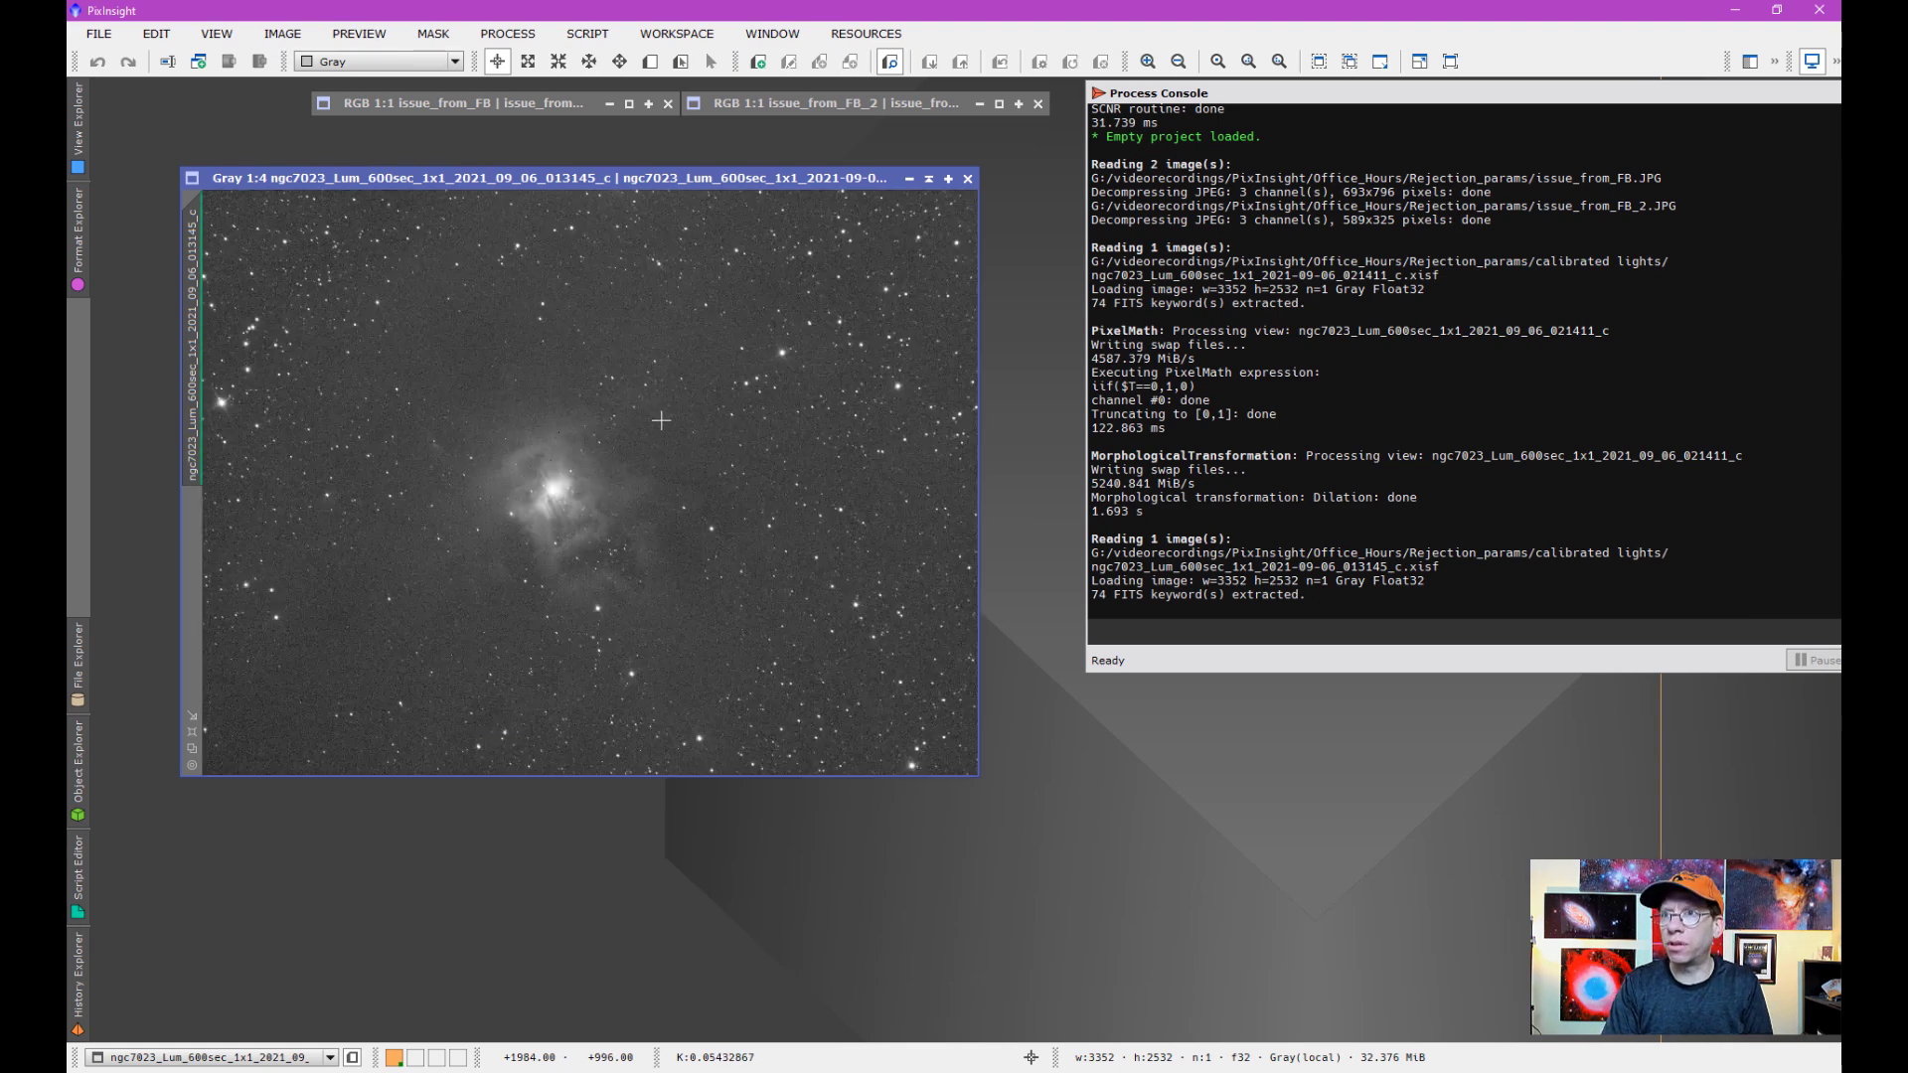
pyautogui.scroll(2, 661, 420)
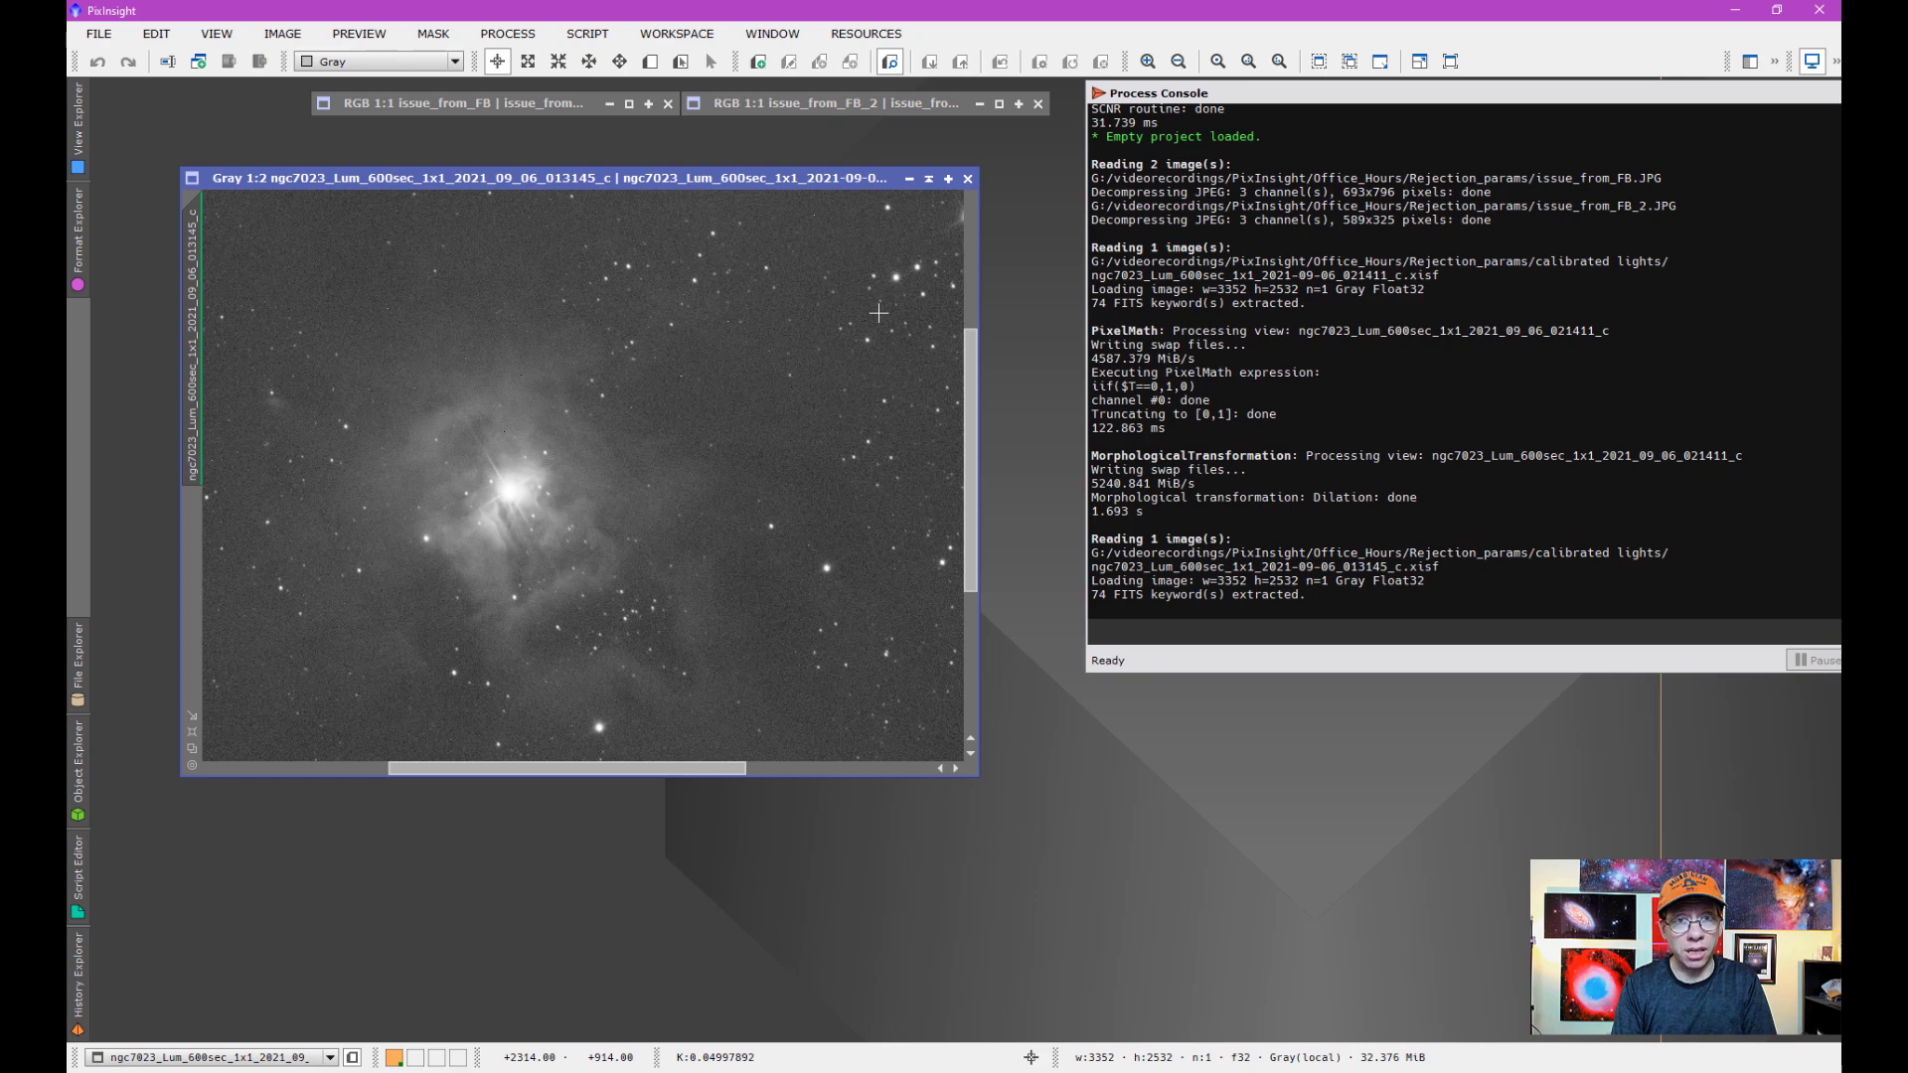
pyautogui.click(967, 178)
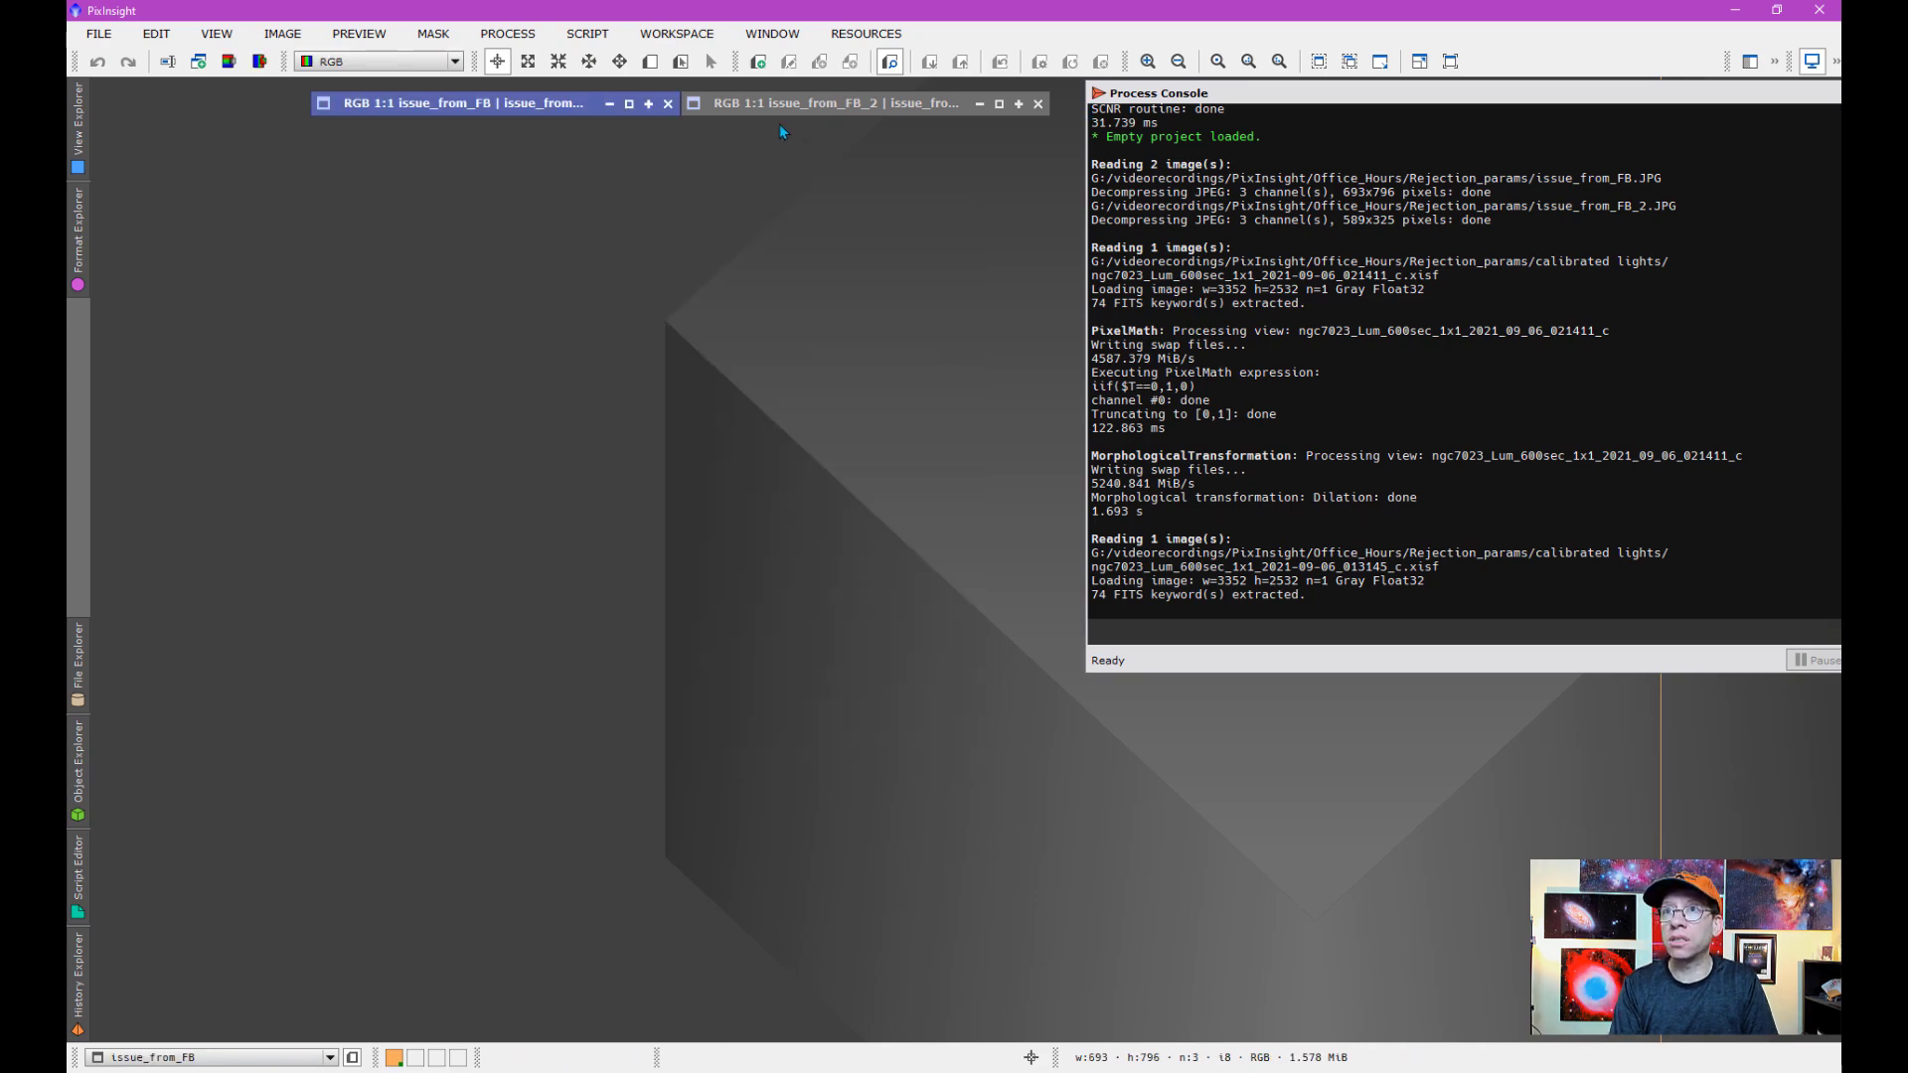
# Open the StarAlignment process and set its reference image source to File
pyautogui.click(506, 34)
pyautogui.moveTo(707, 62)
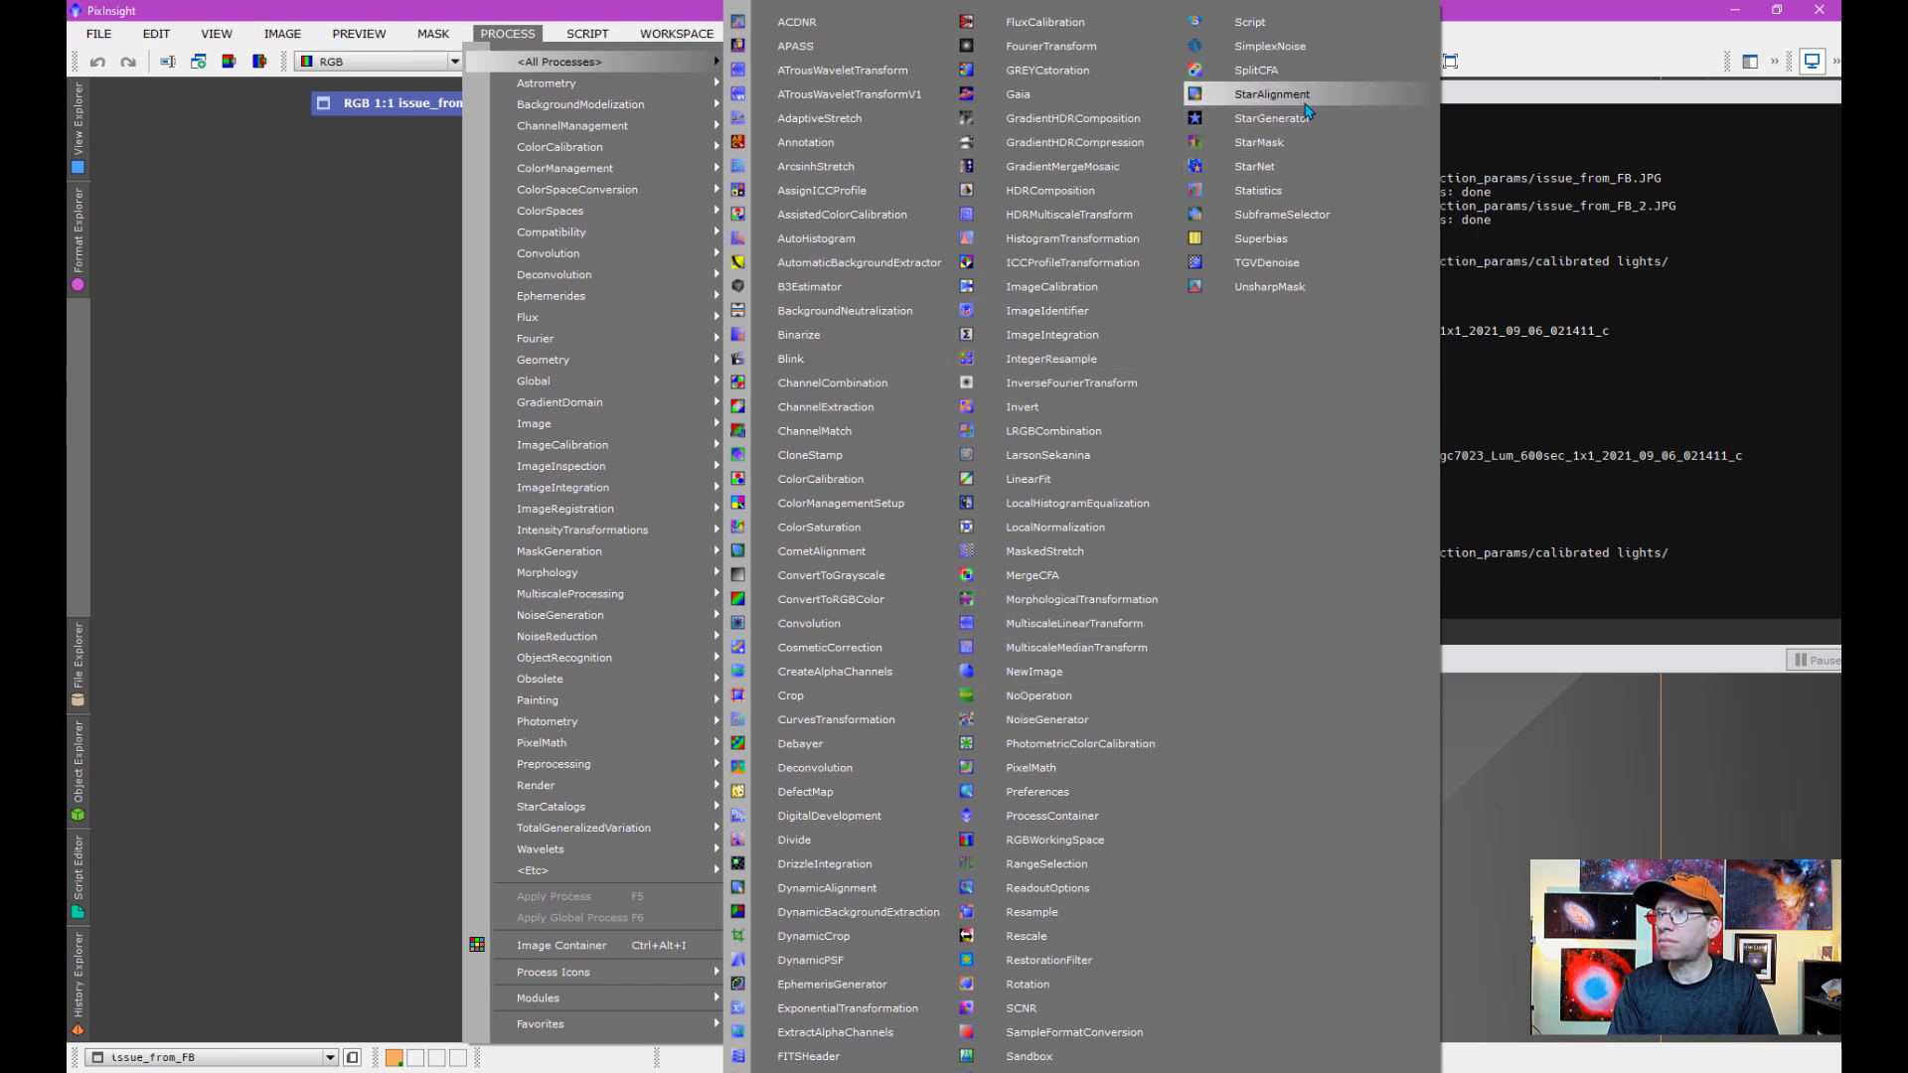
pyautogui.click(1270, 95)
pyautogui.moveTo(874, 247); pyautogui.dragTo(661, 231)
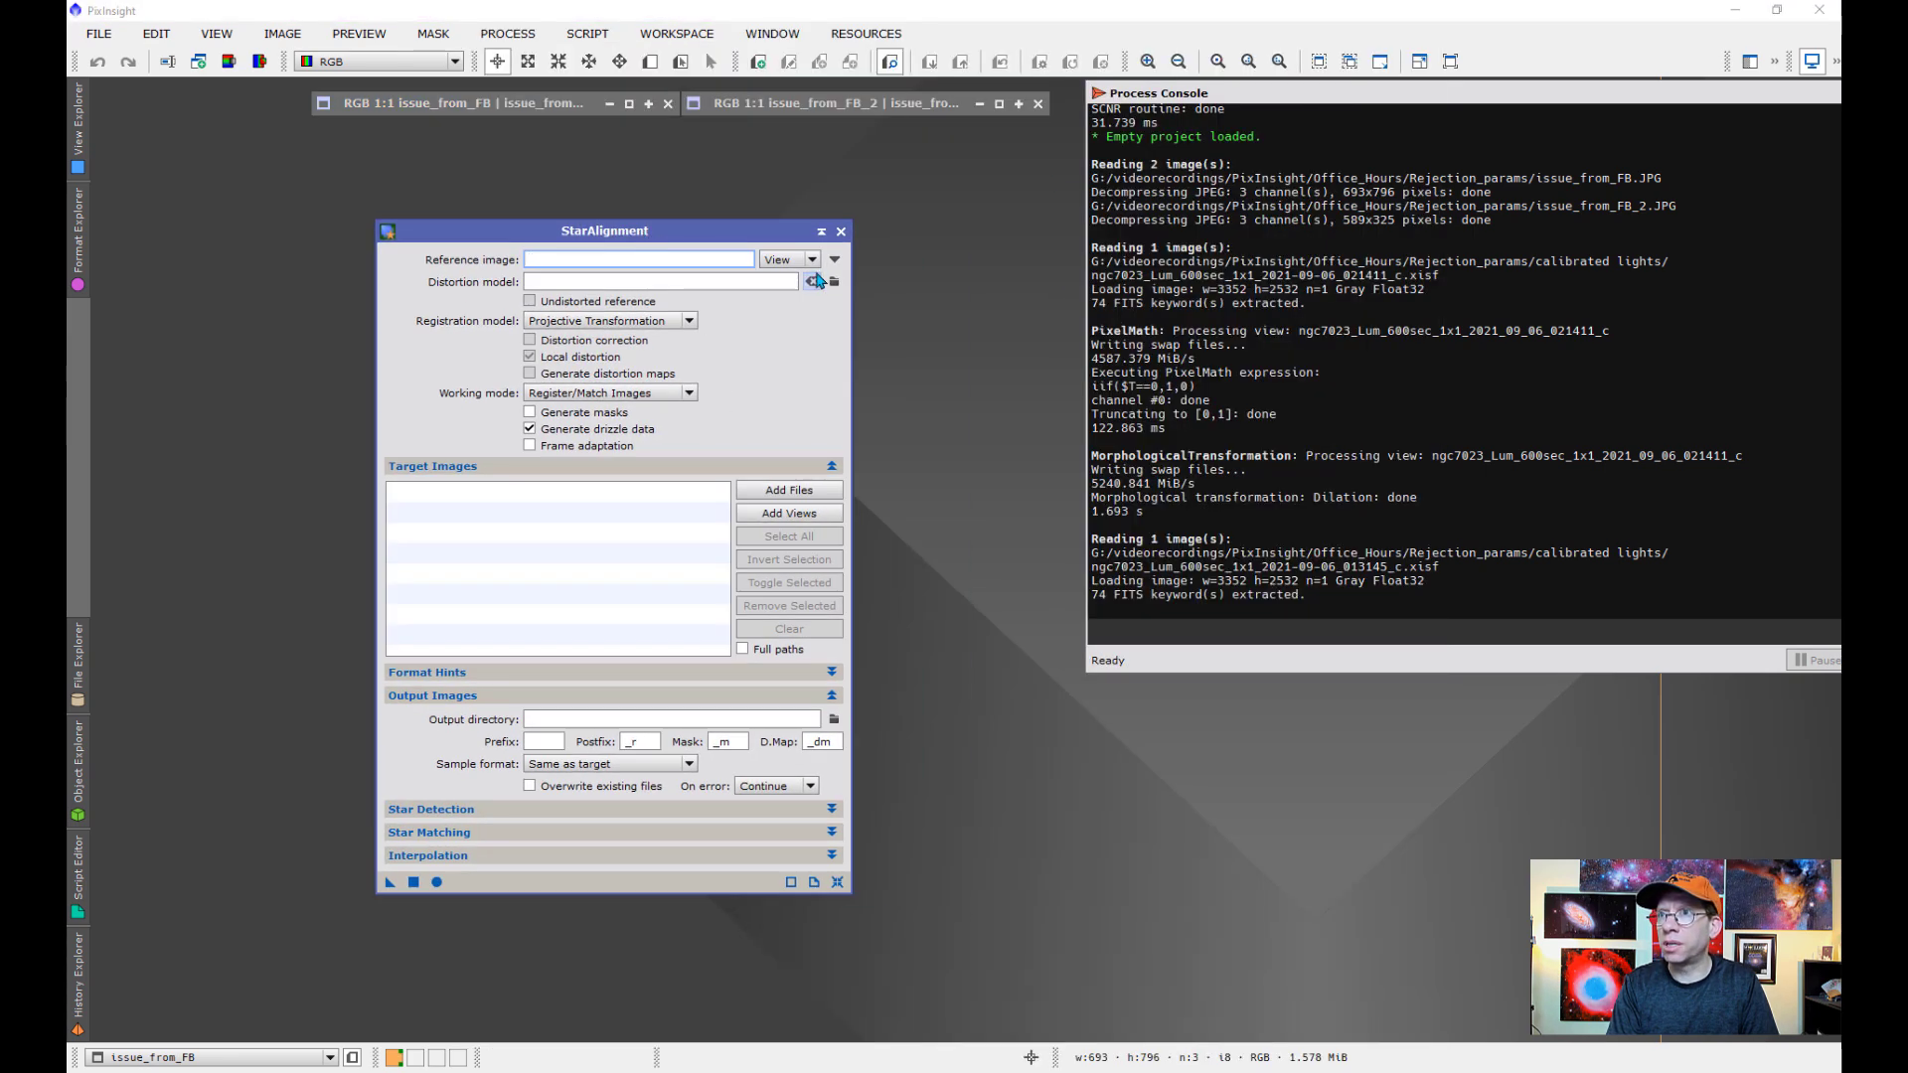
pyautogui.click(812, 260)
pyautogui.click(776, 276)
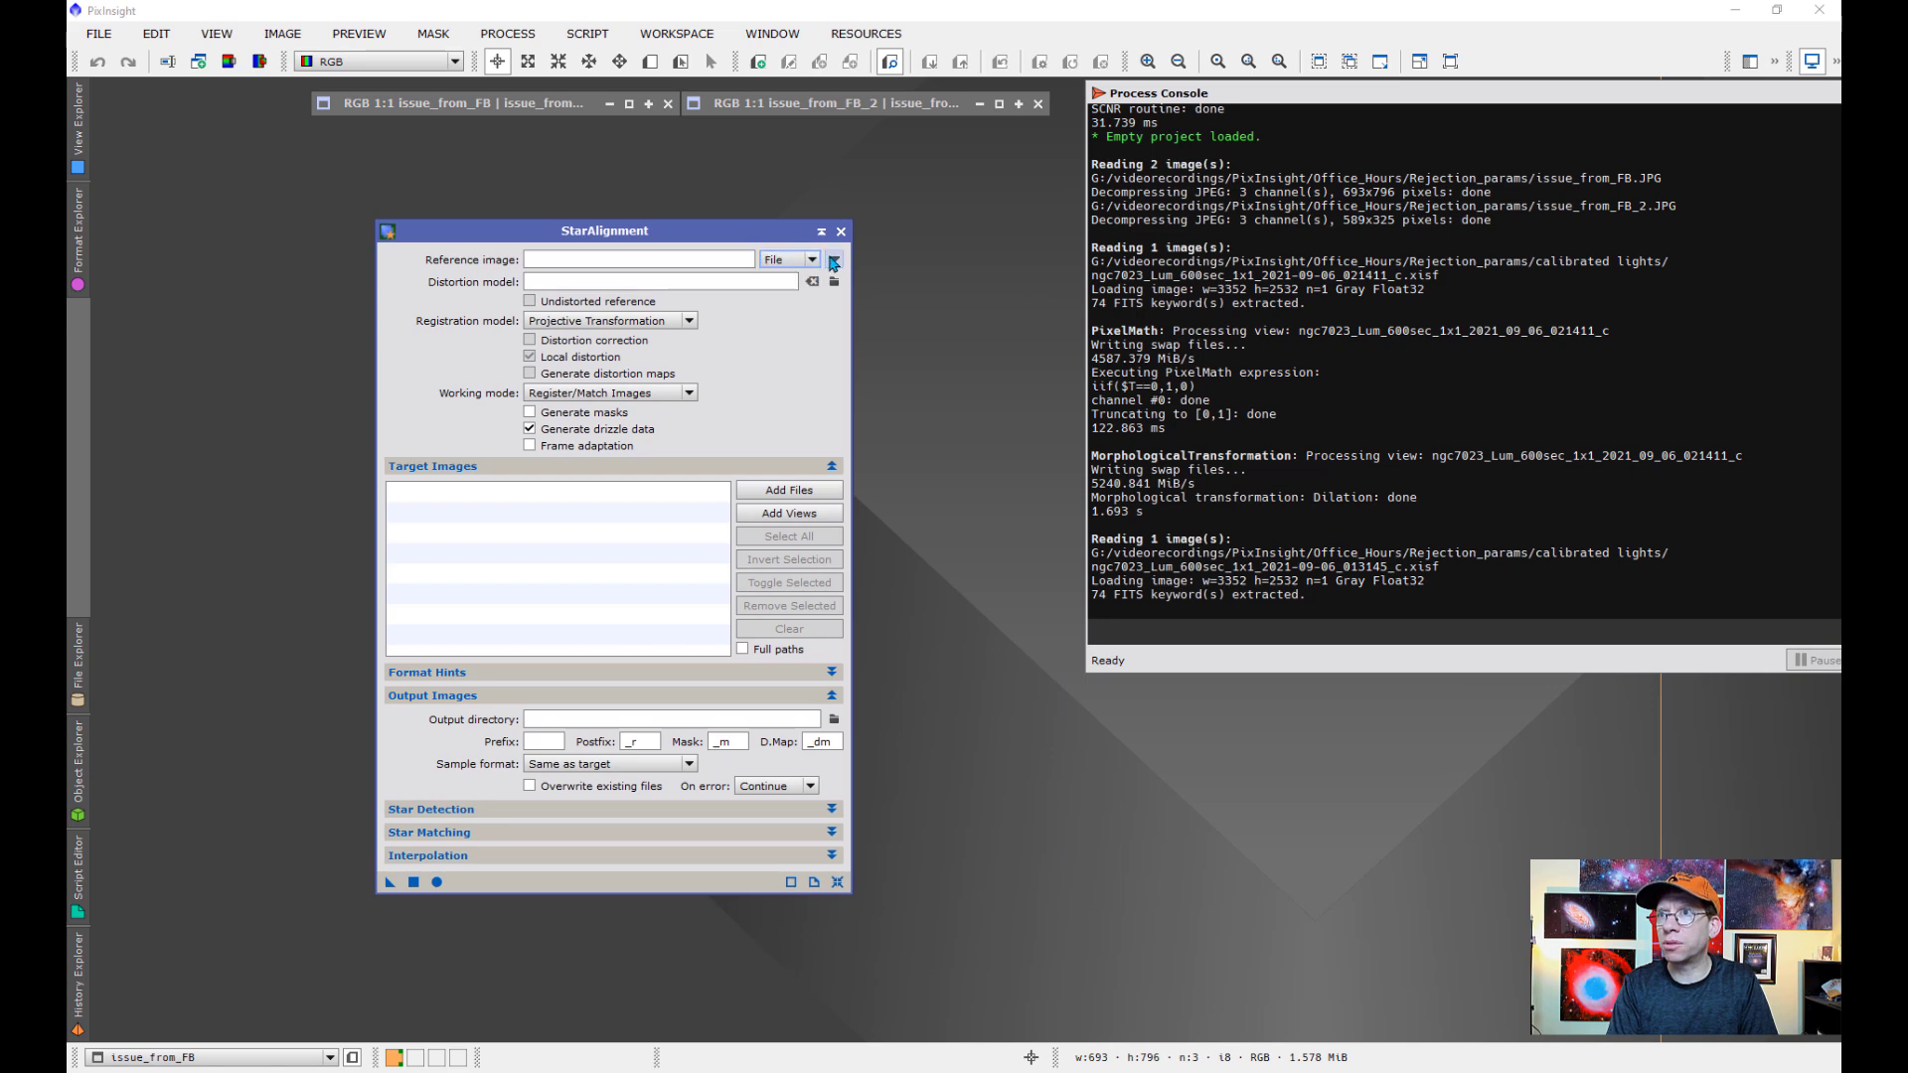
# Choose ngc7023_Lum_600sec_1x1_2021-09-06_002710_c.xisf from G:/videorecordings/PixInsight/Office_Hours/Rejection_params/calibrated lights as the StarAlignment reference image
pyautogui.click(835, 259)
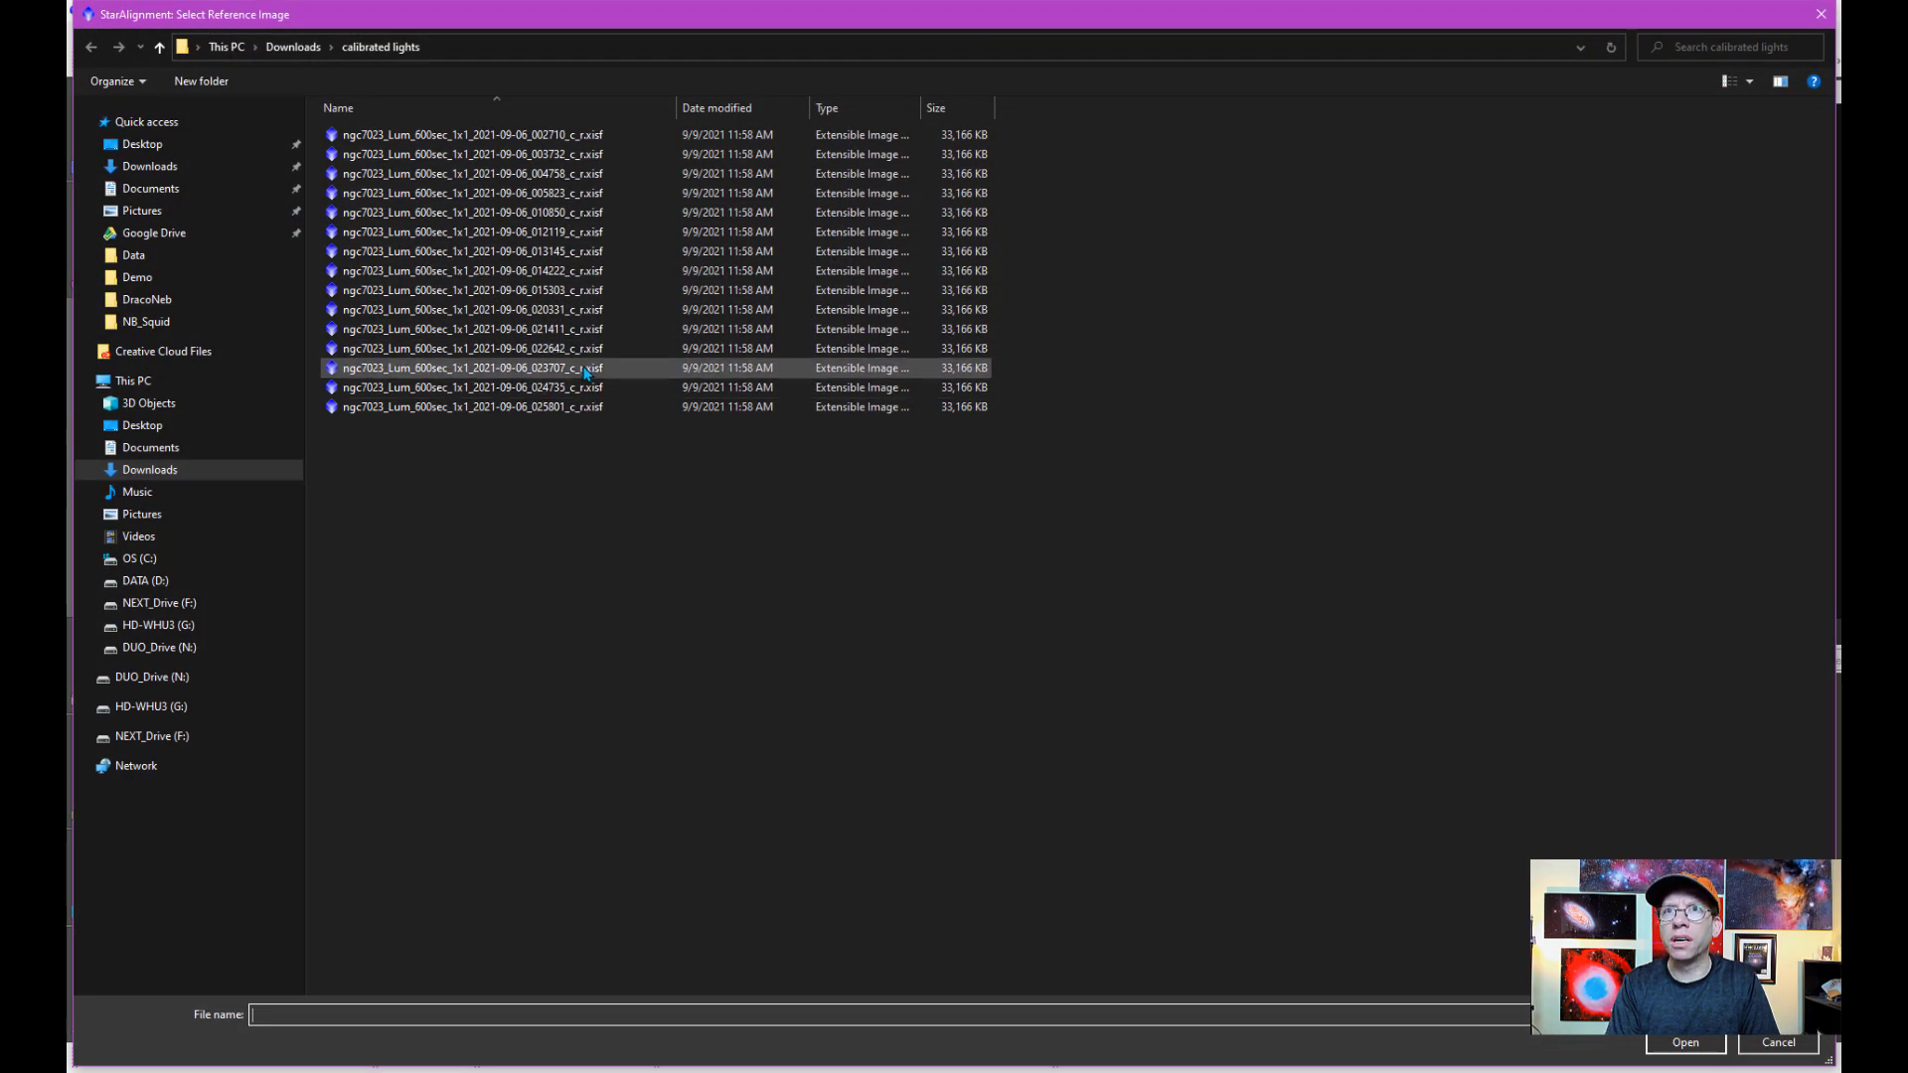
pyautogui.click(249, 629)
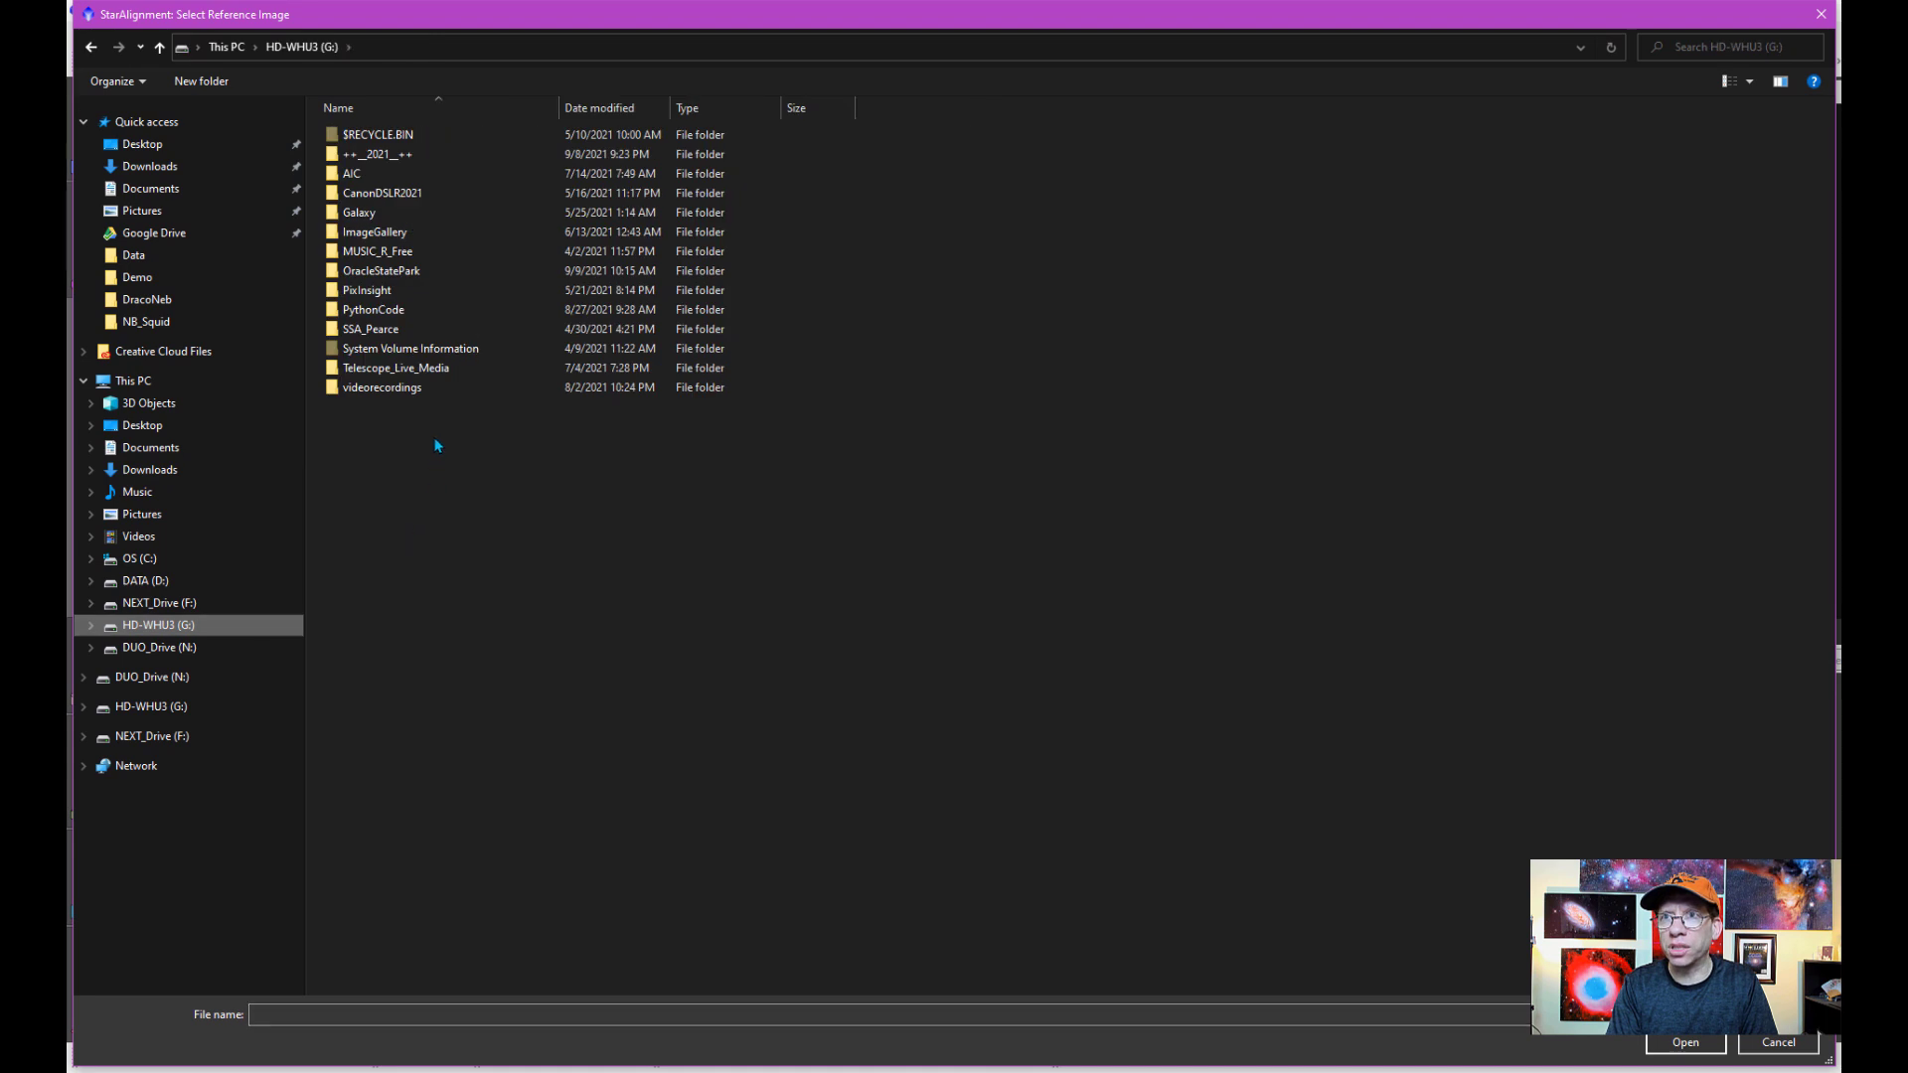
pyautogui.doubleClick(389, 388)
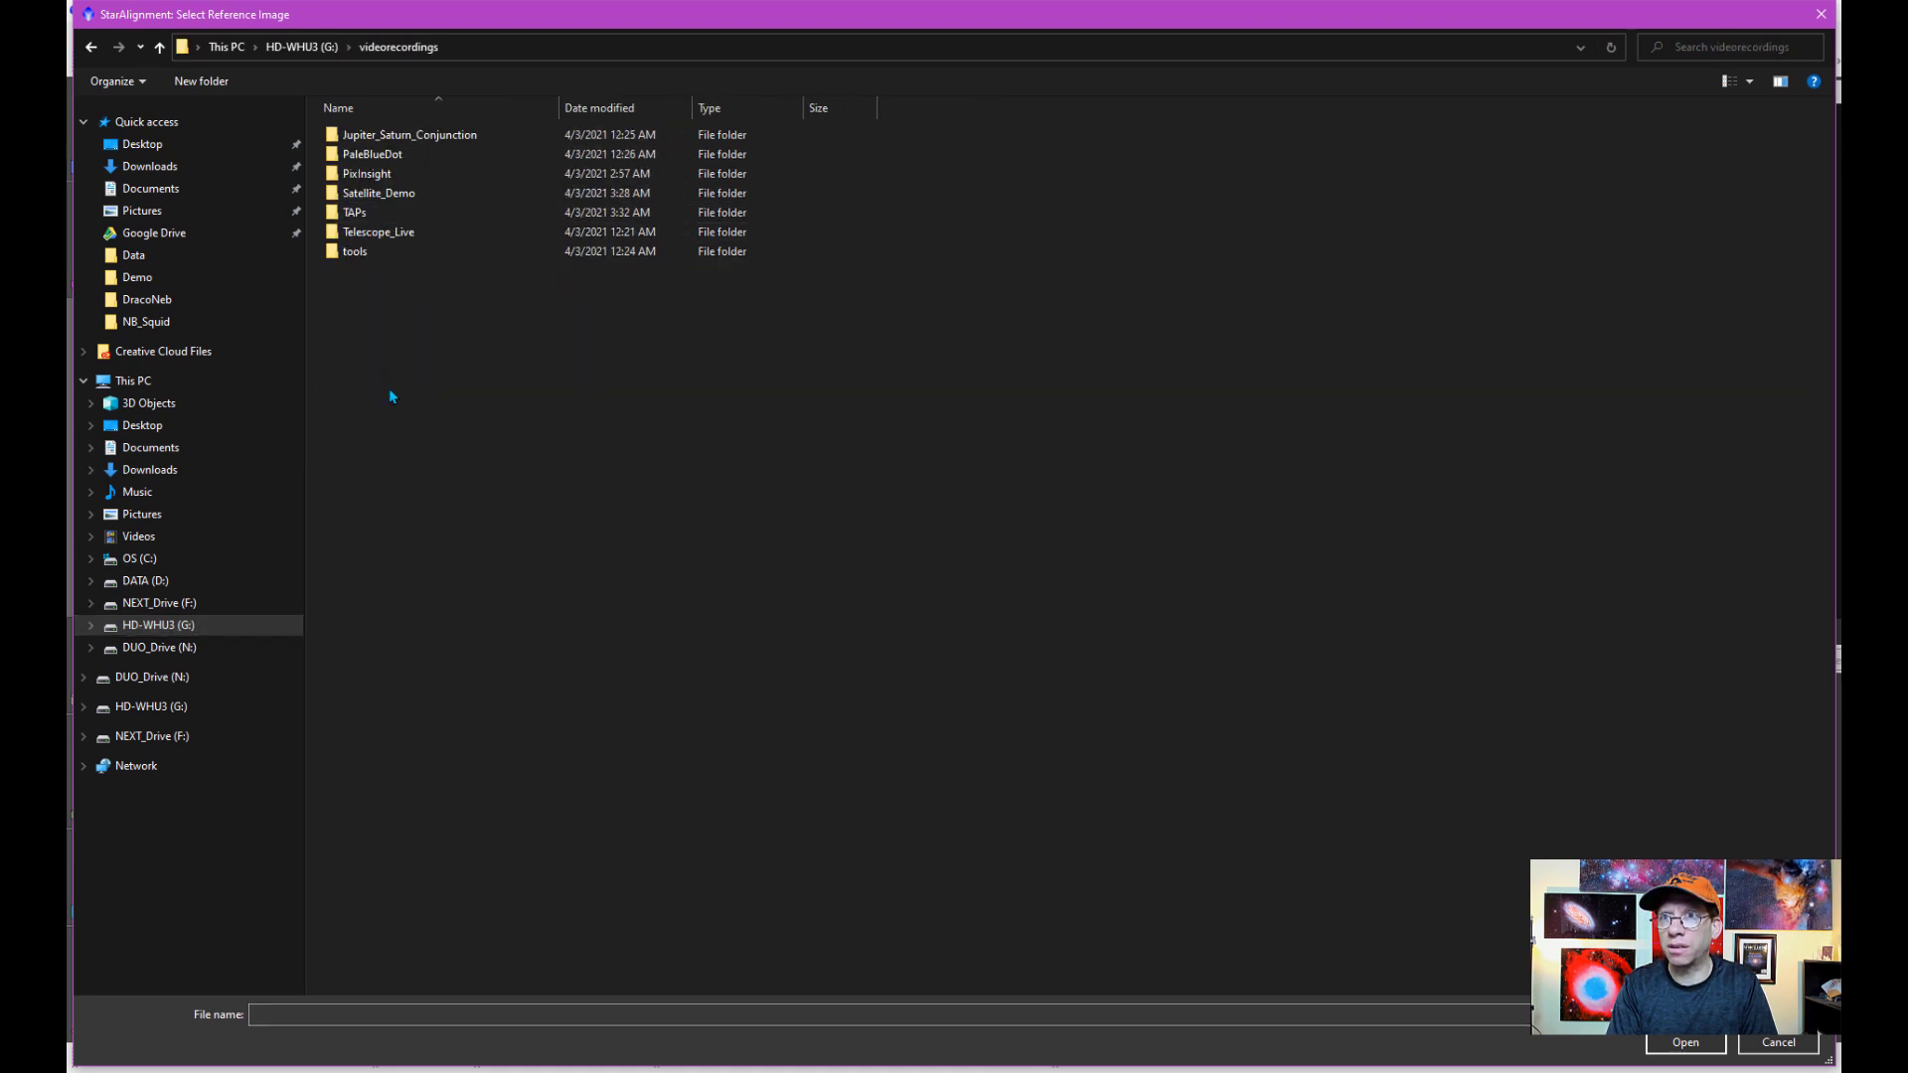
pyautogui.doubleClick(396, 175)
pyautogui.doubleClick(495, 251)
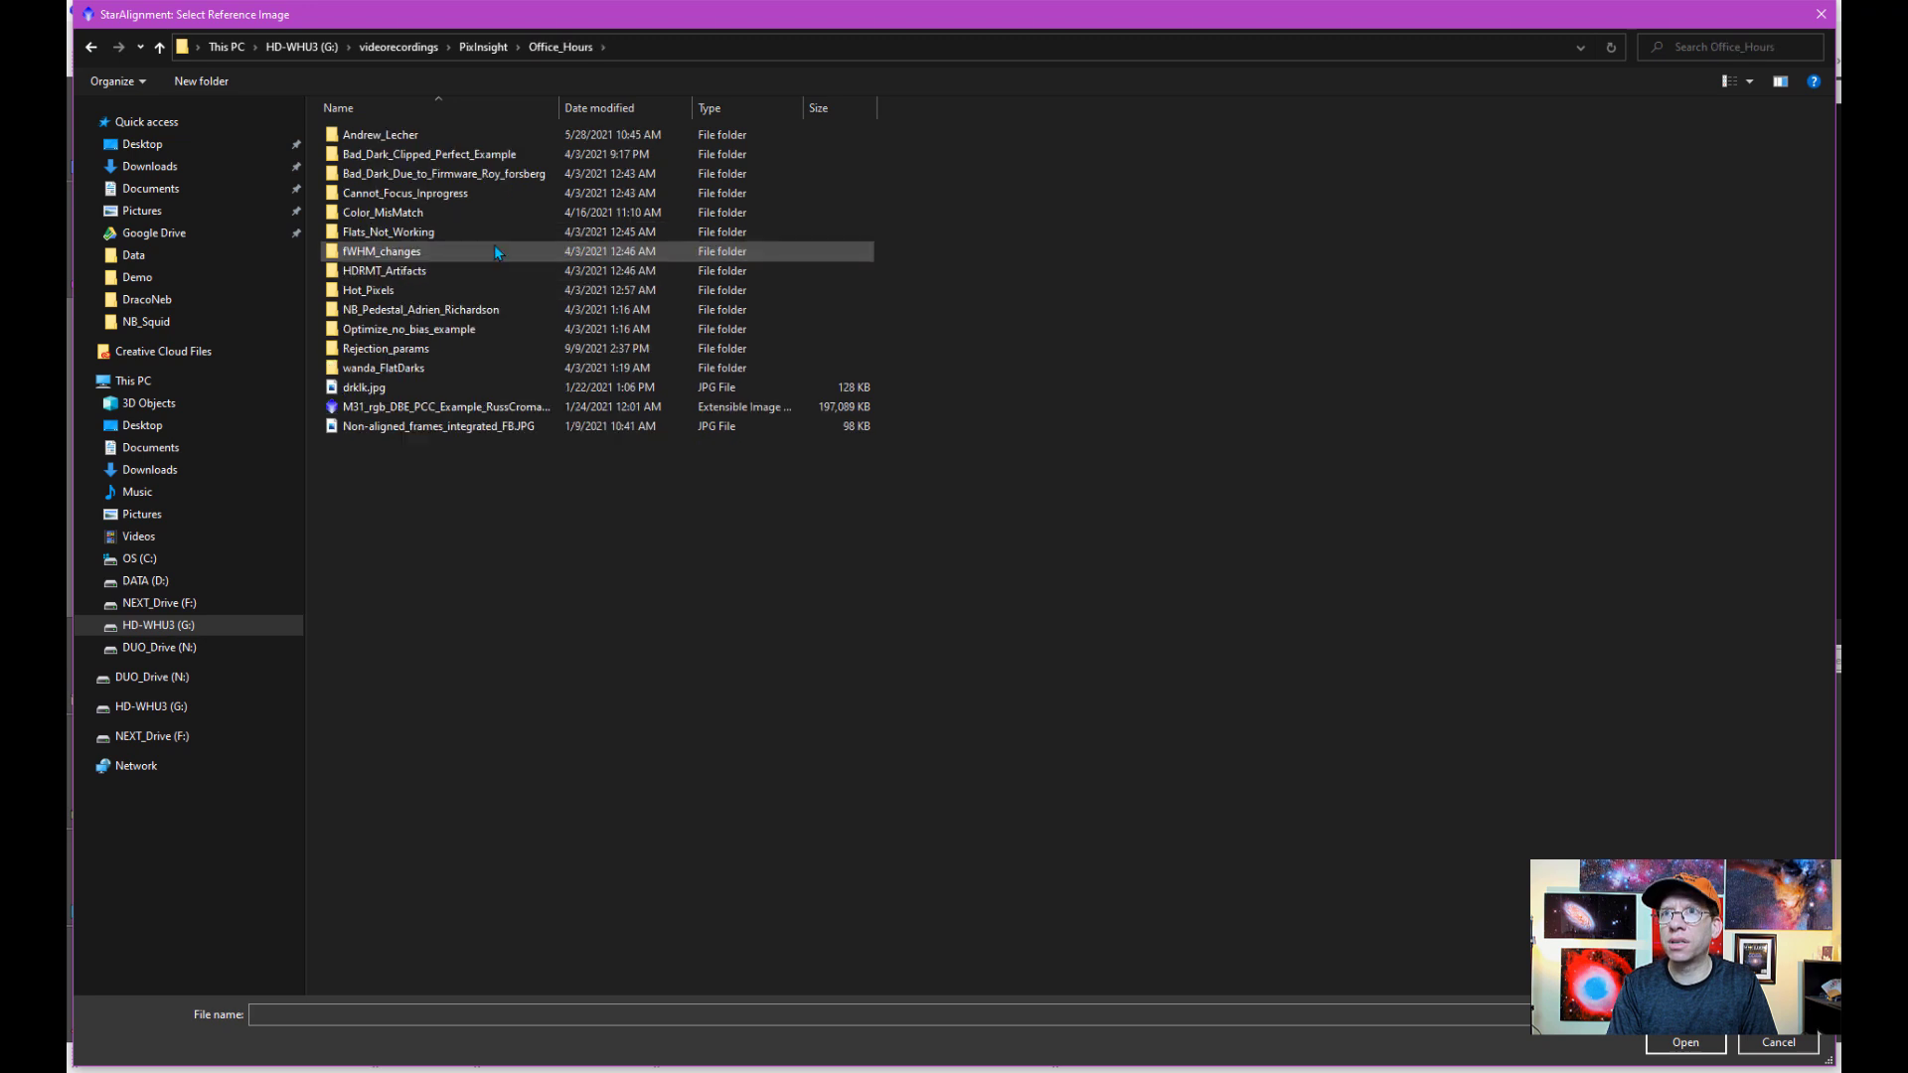
pyautogui.doubleClick(385, 349)
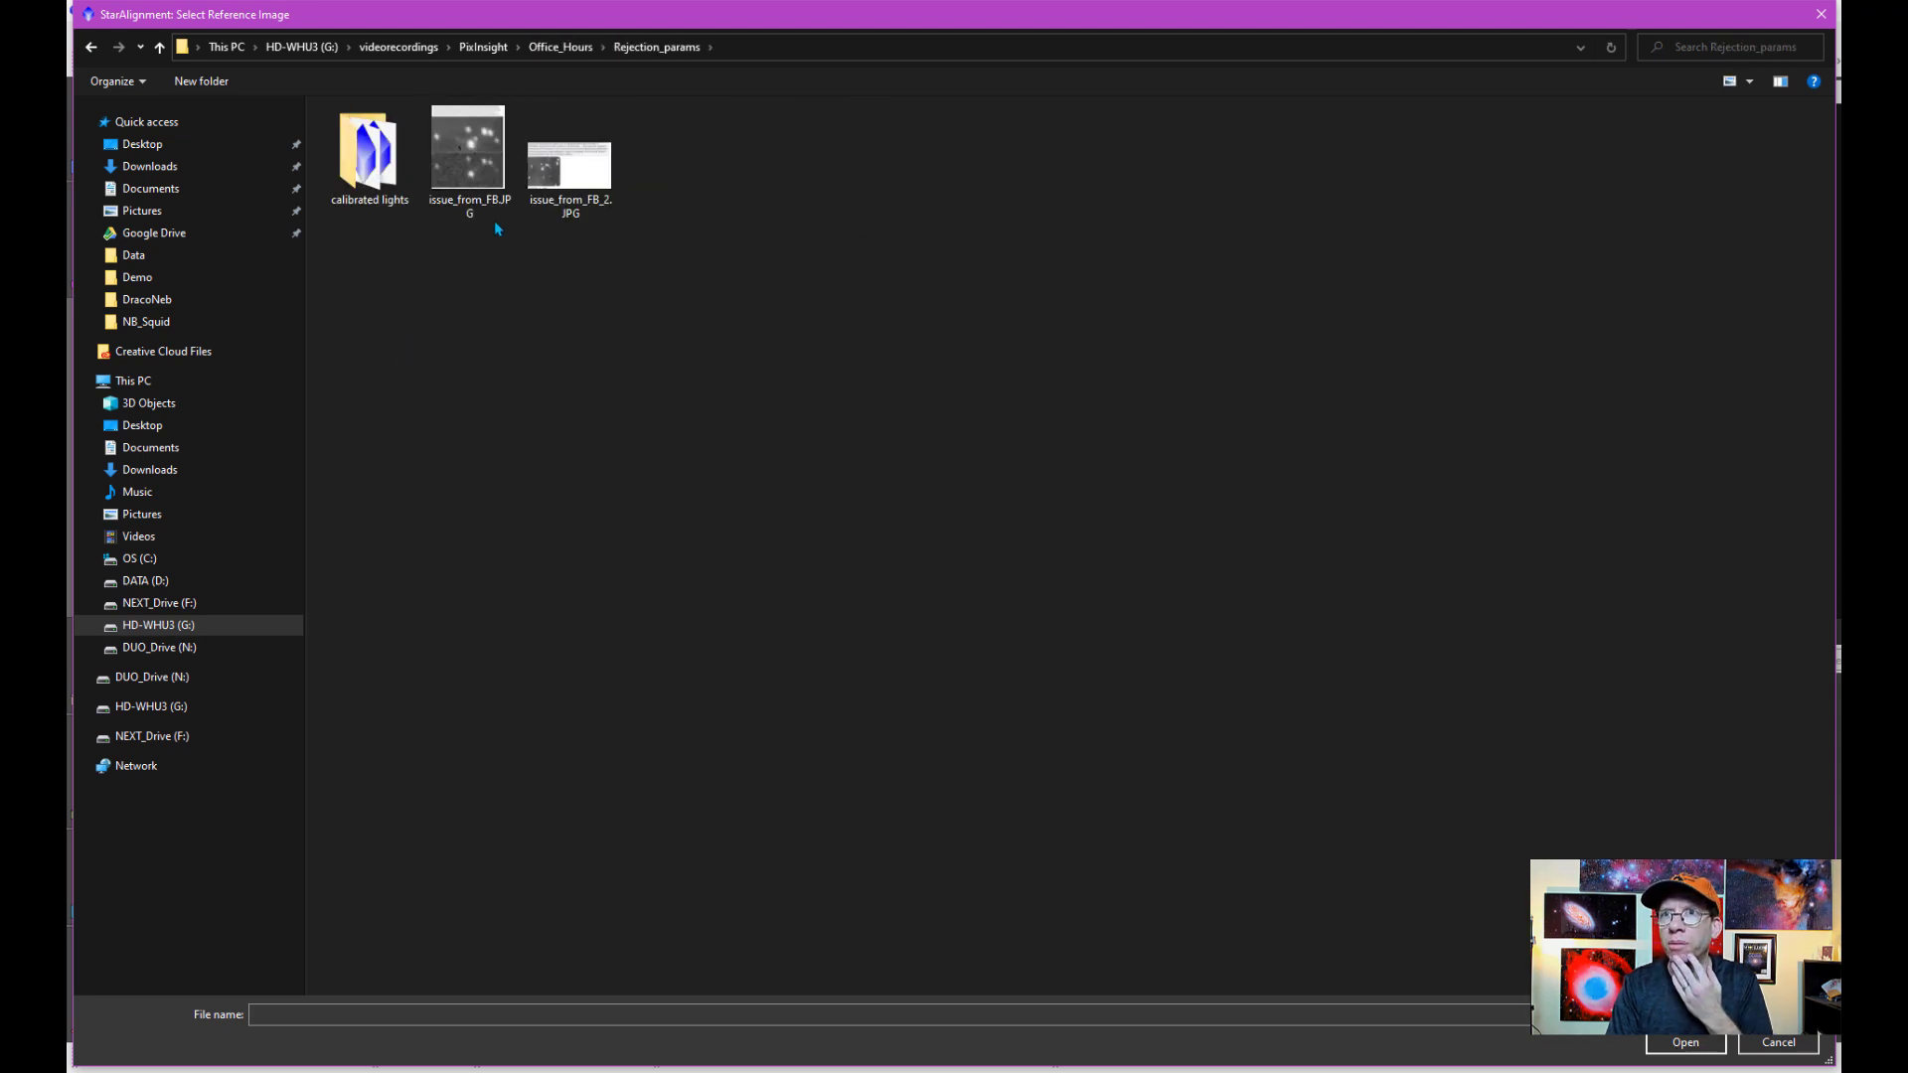
pyautogui.doubleClick(368, 154)
pyautogui.click(471, 255)
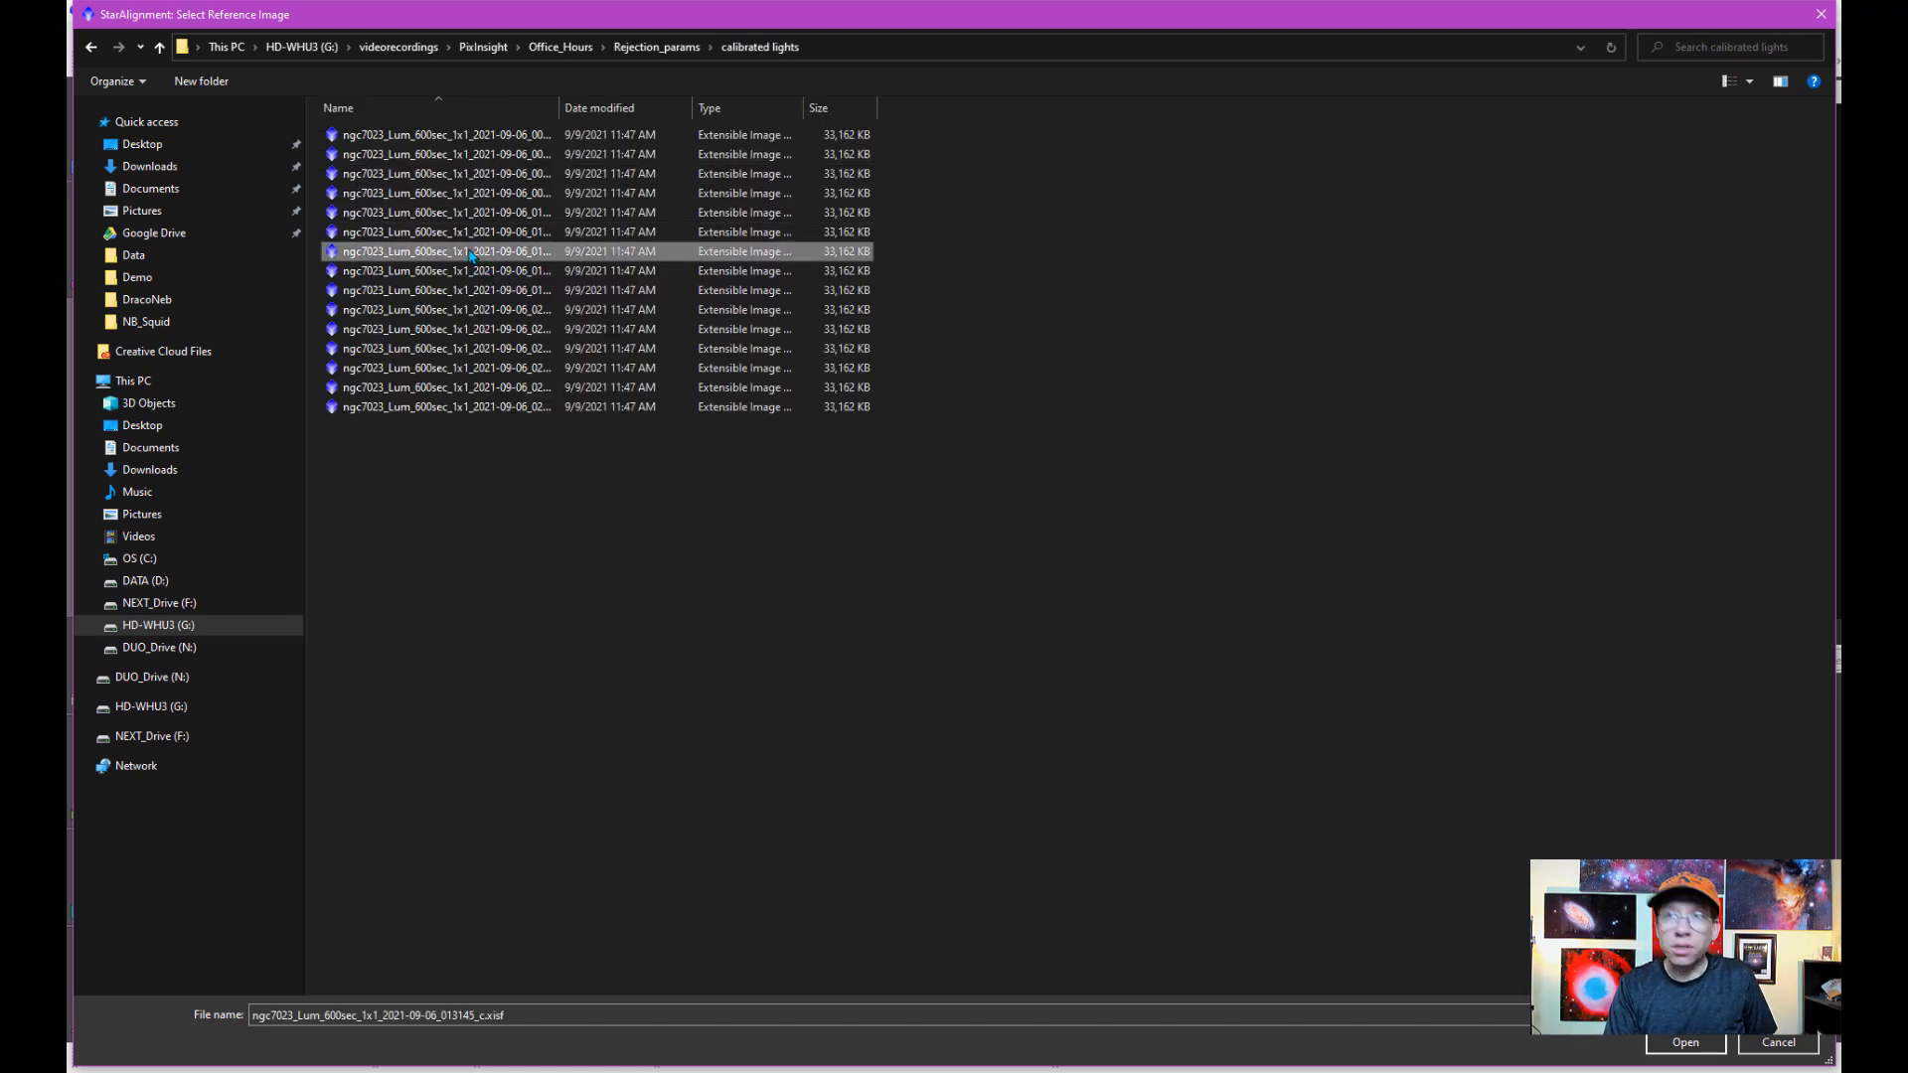
pyautogui.click(592, 135)
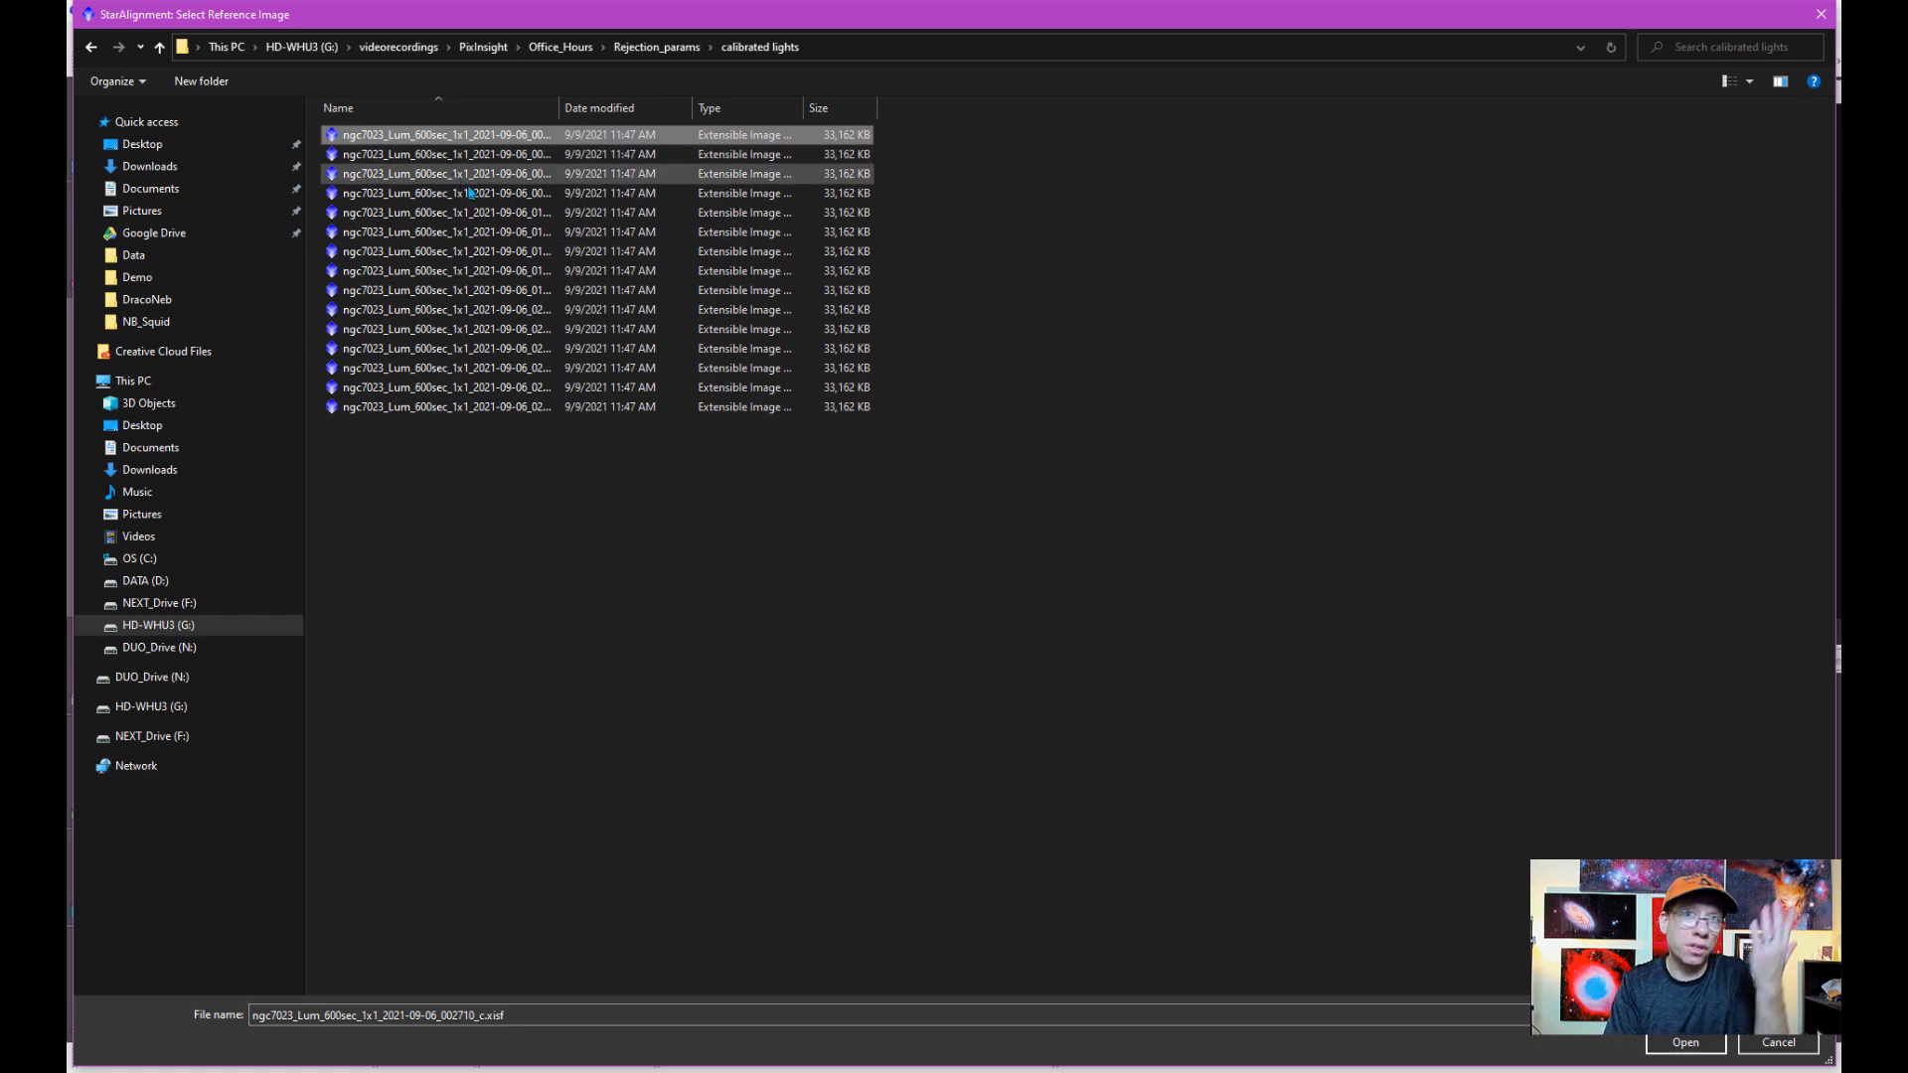
pyautogui.click(1683, 1047)
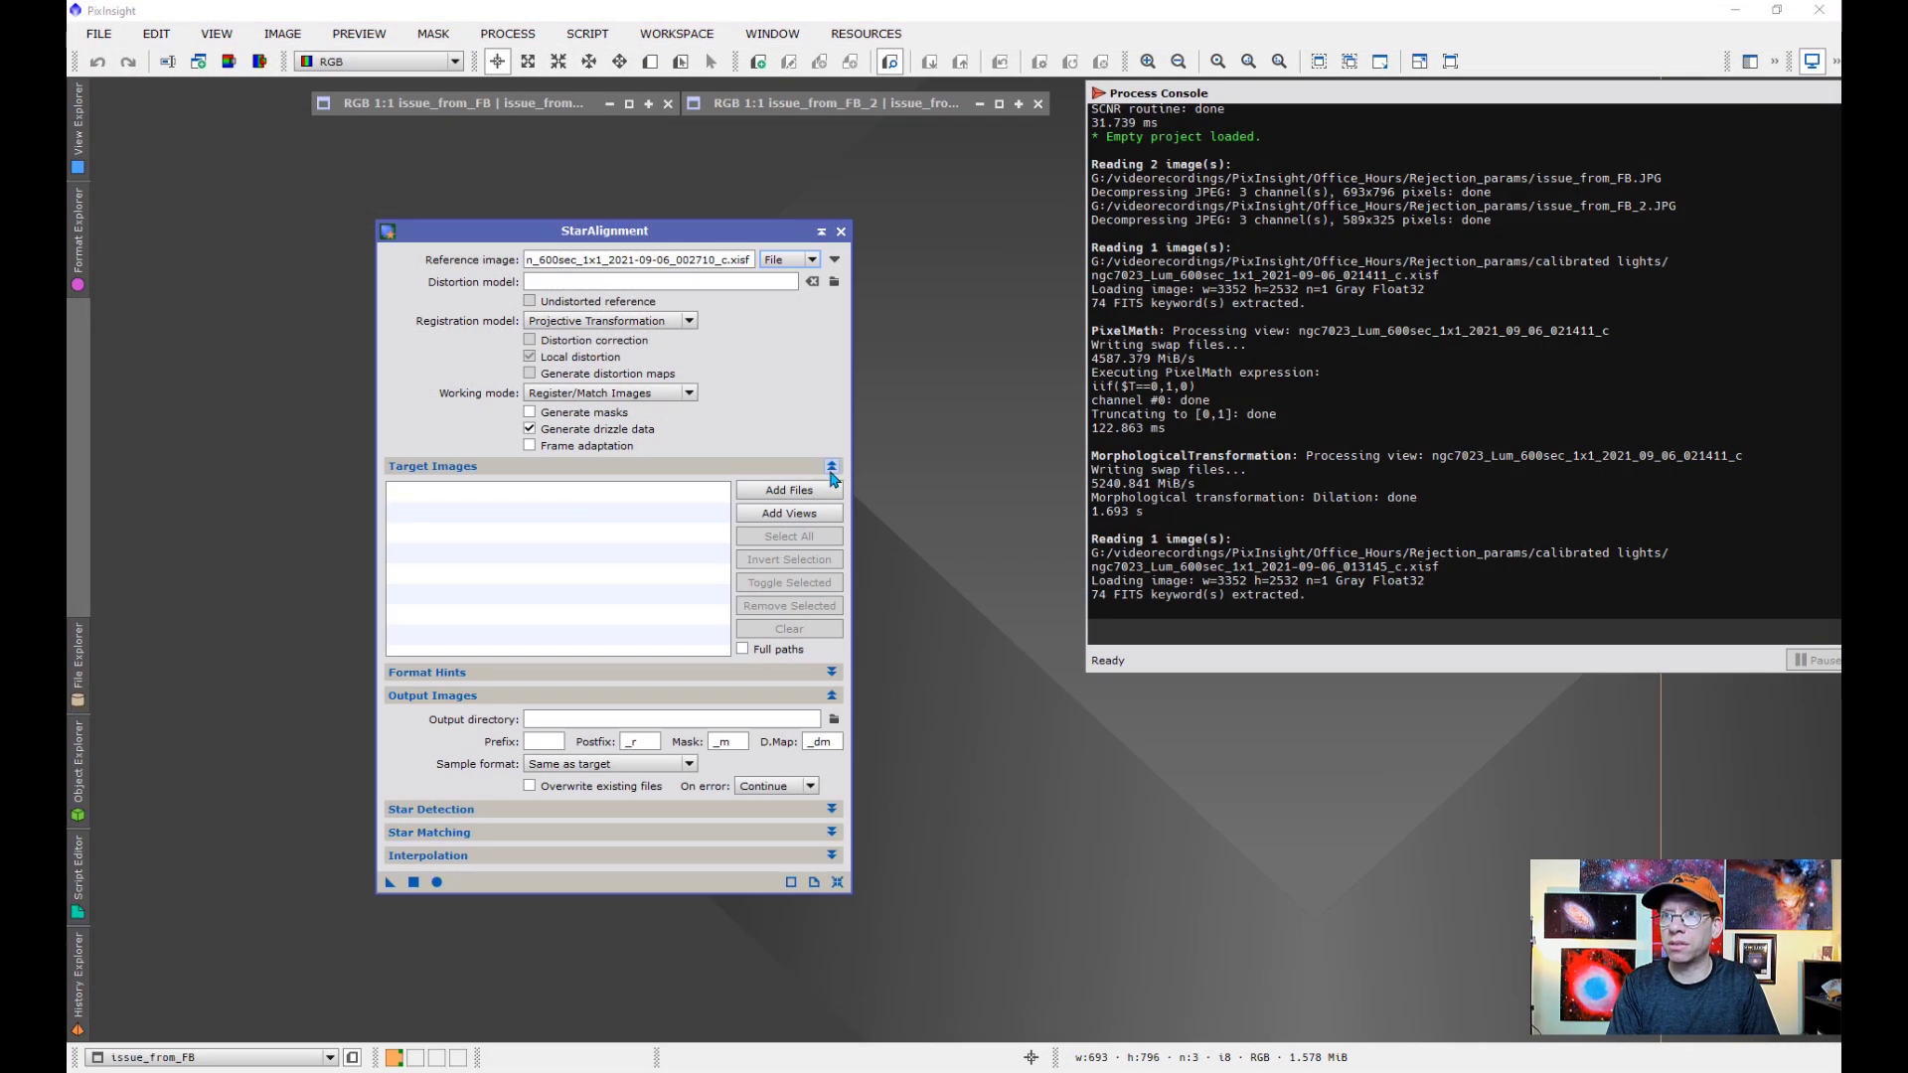
# Add all the frames in the calibrated lights folder as StarAlignment target images
pyautogui.click(788, 491)
pyautogui.click(474, 234)
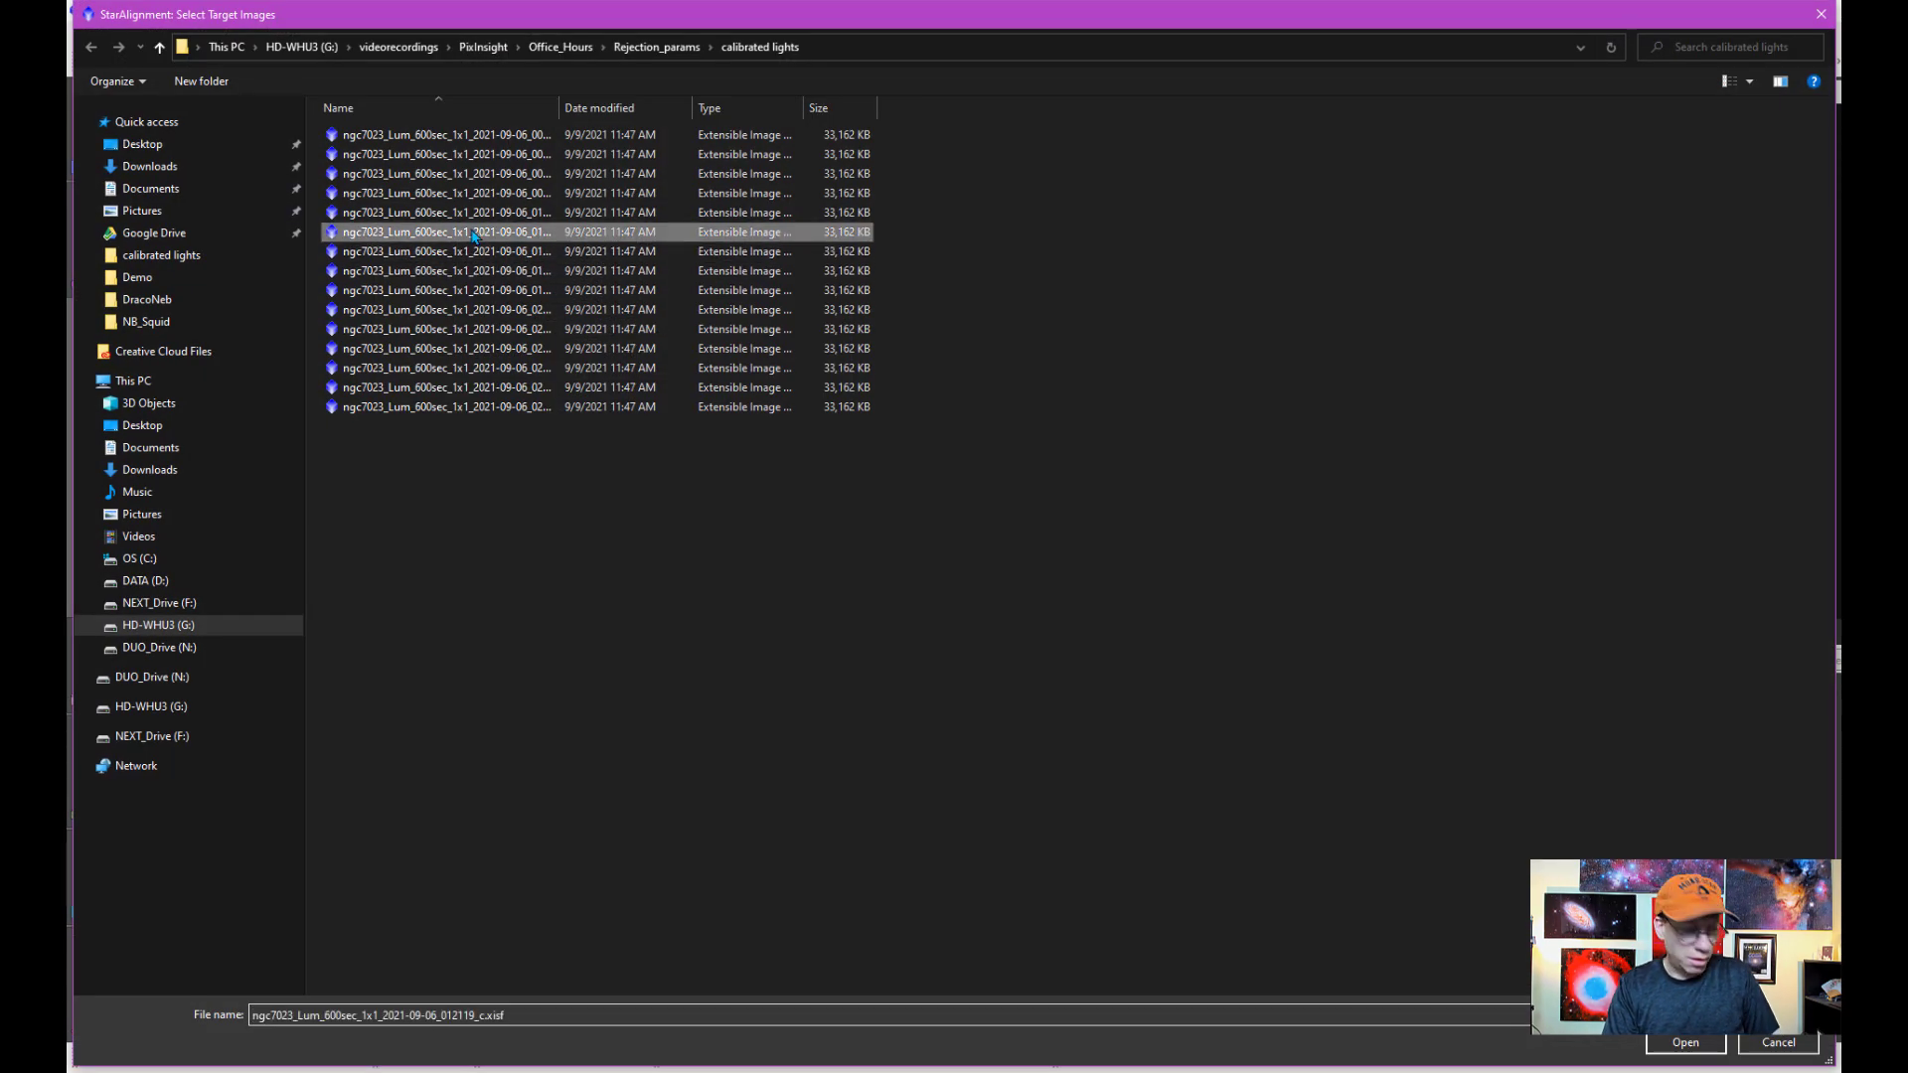
pyautogui.hotkey('ctrl', 'a')
pyautogui.click(1685, 1043)
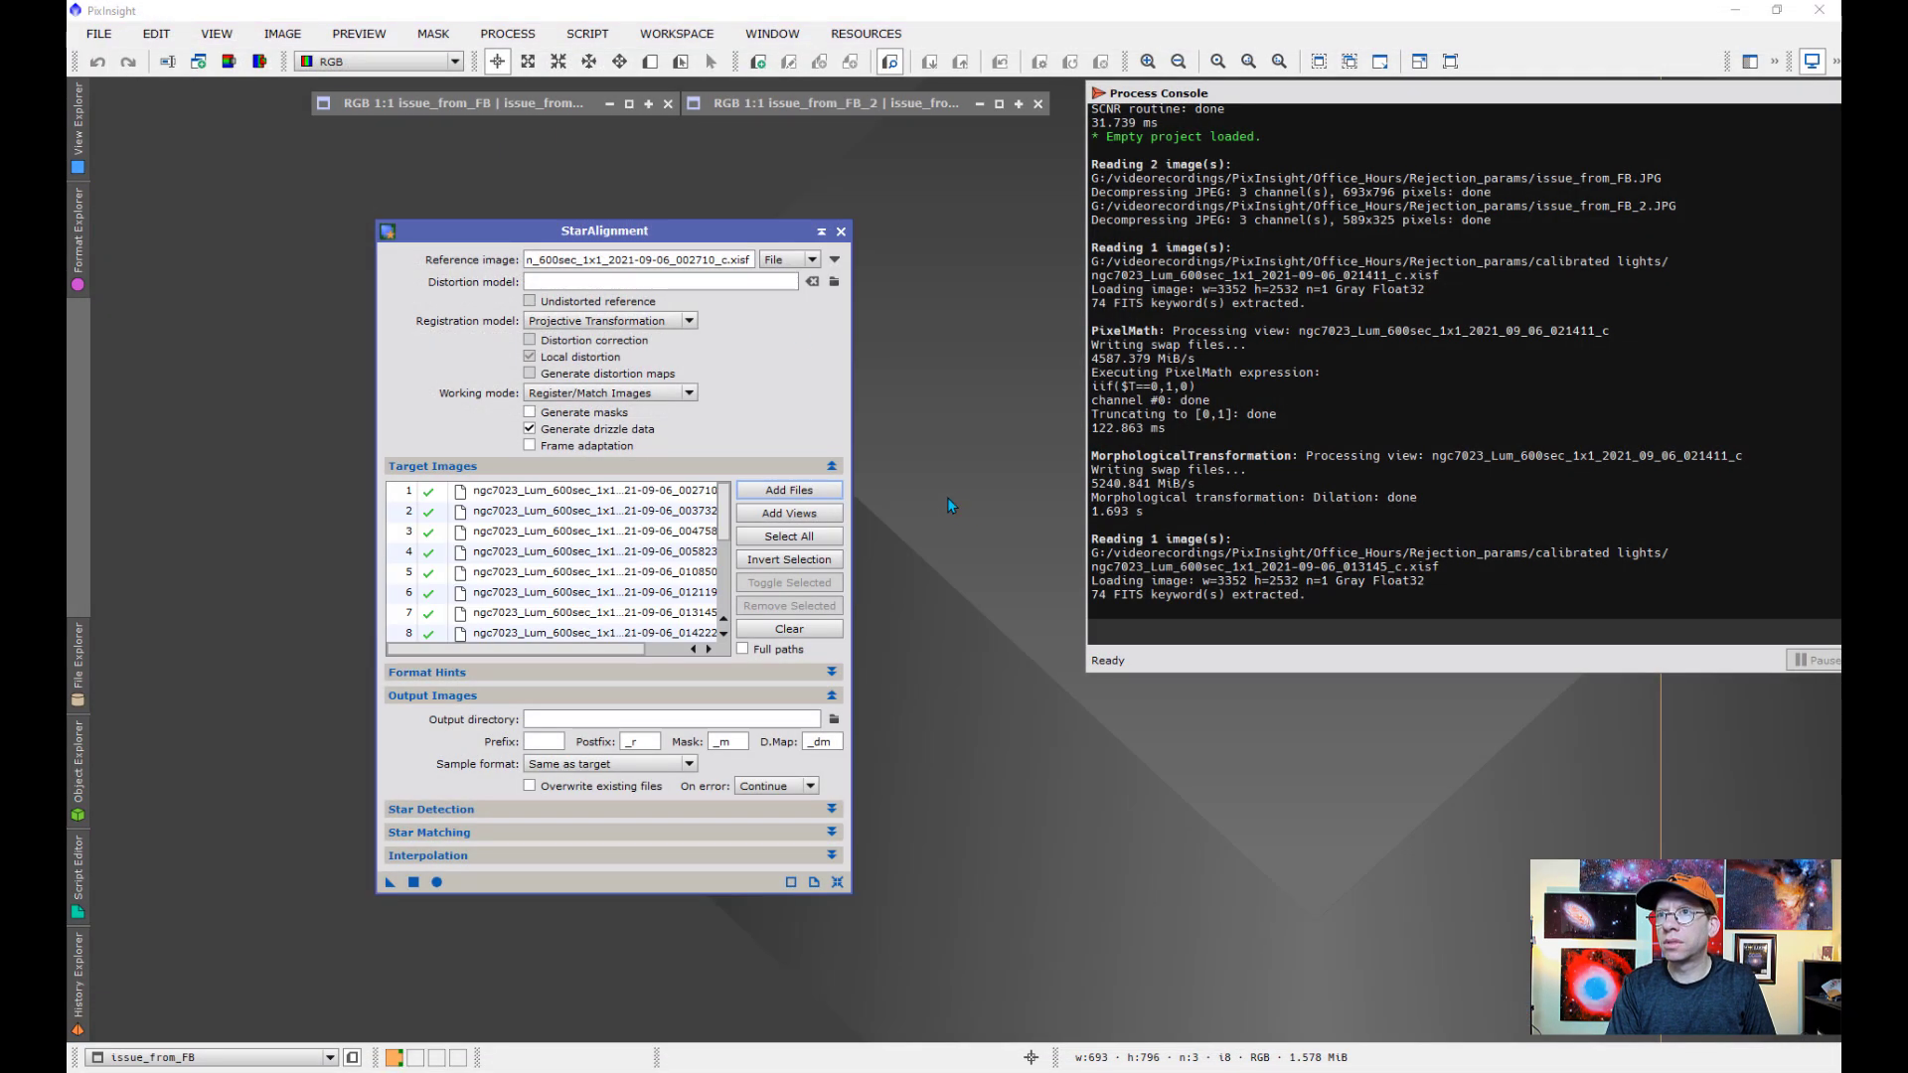
# Set the StarAlignment output directory to G:/videorecordings/PixInsight/Office_Hours/Rejection_params
pyautogui.moveTo(711, 233); pyautogui.dragTo(670, 161)
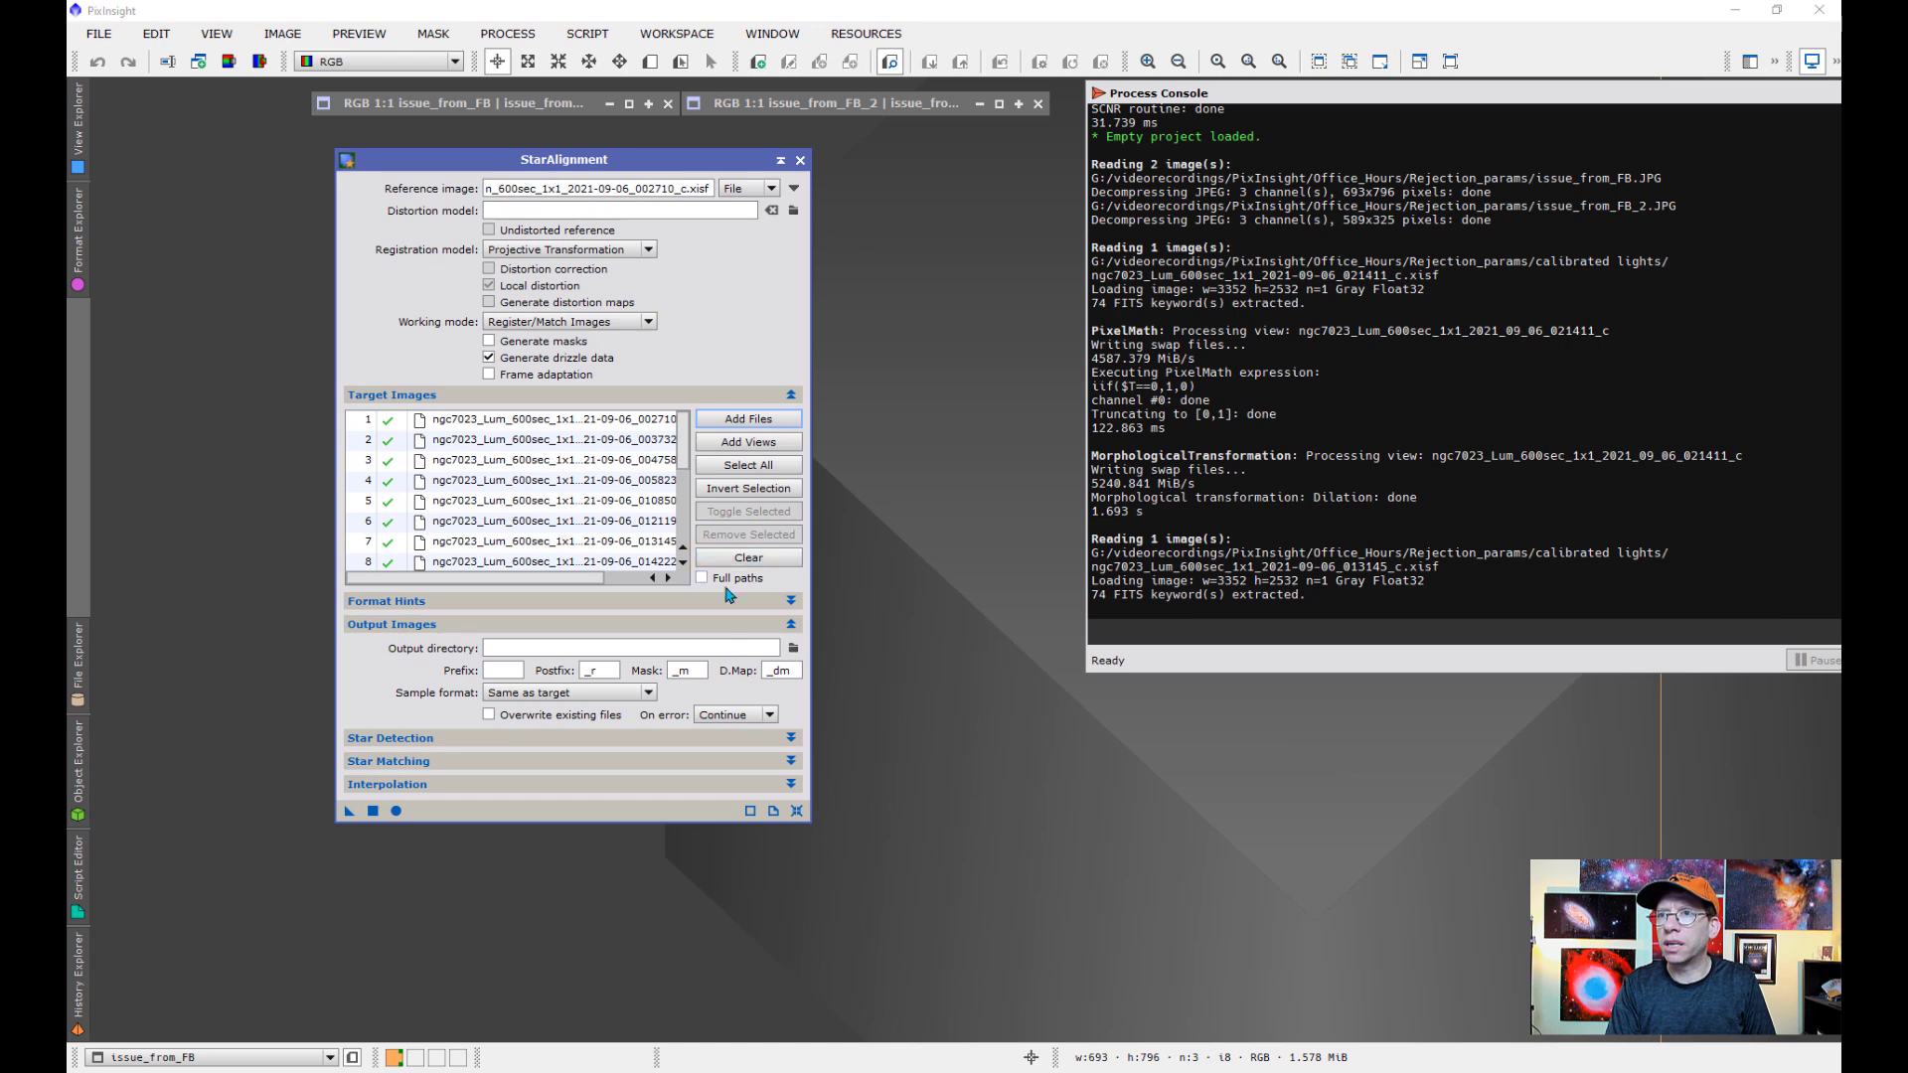
pyautogui.click(793, 648)
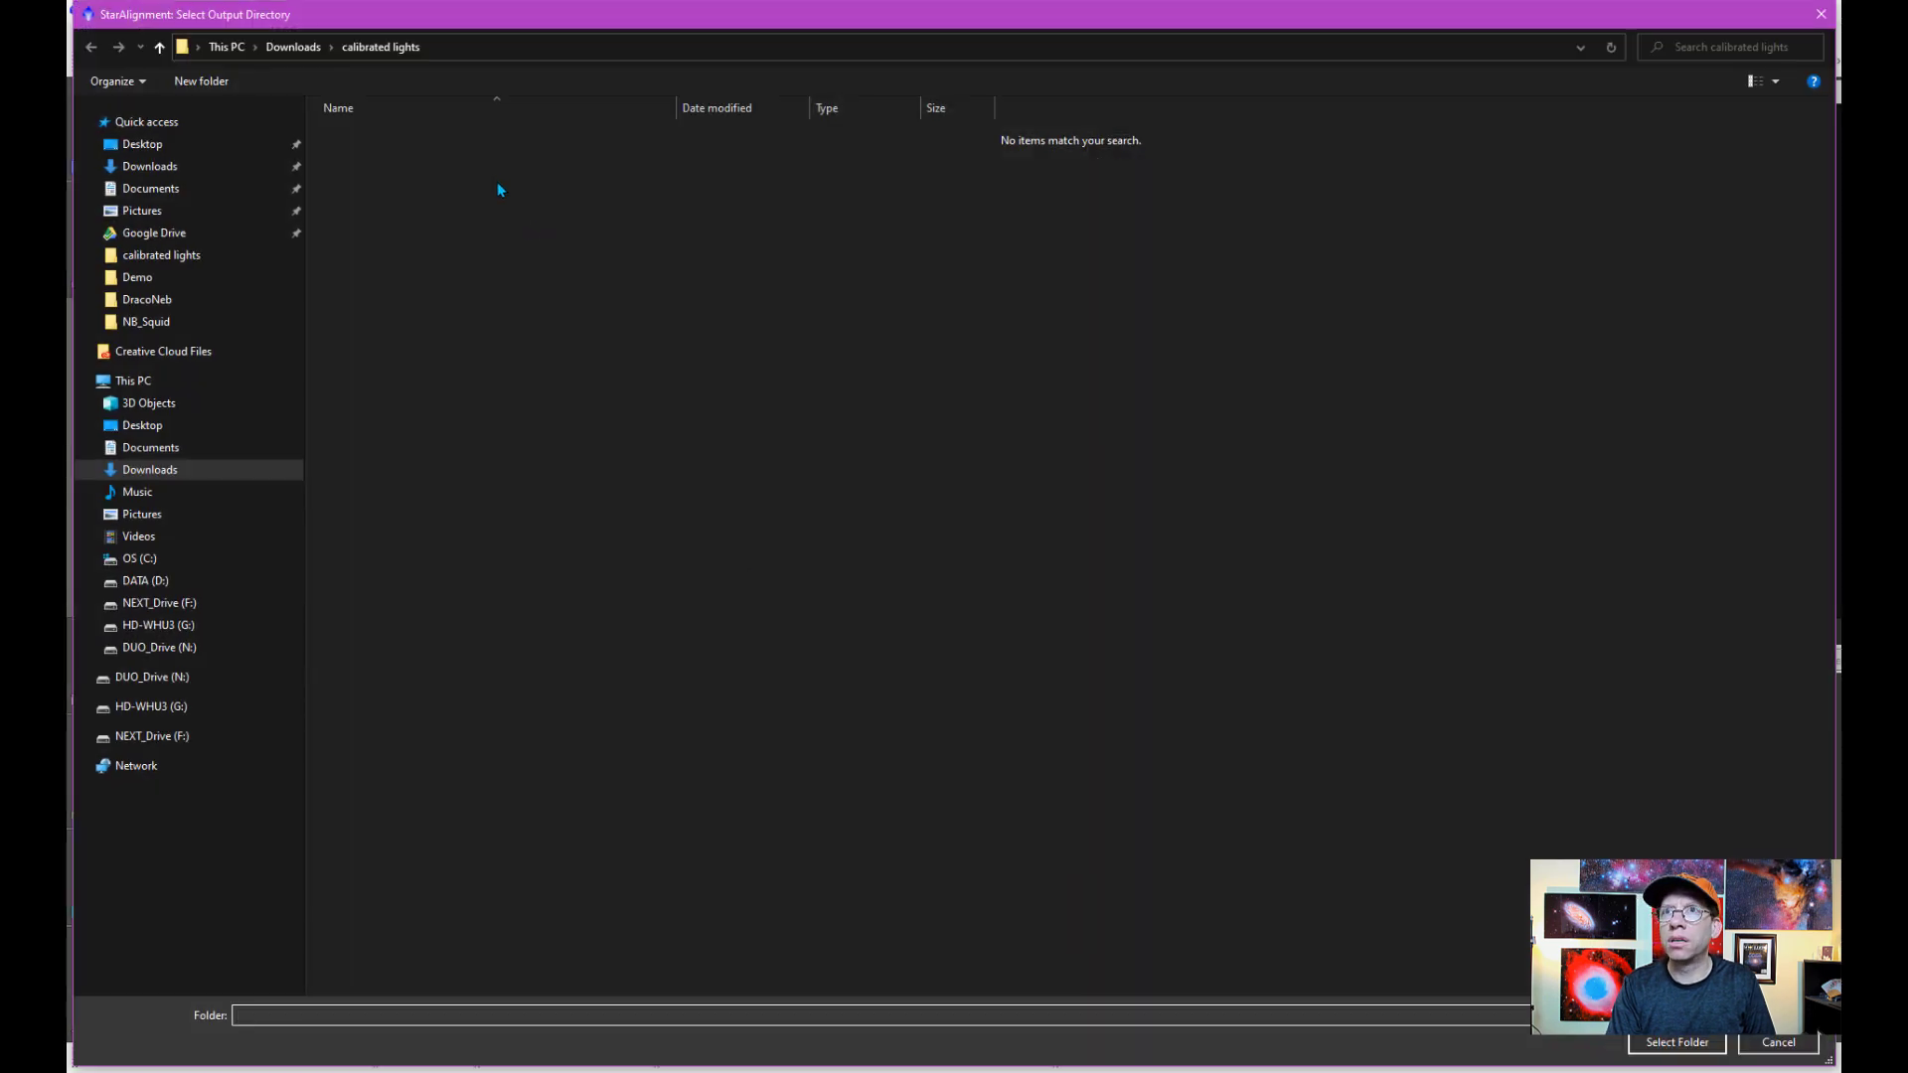
pyautogui.click(256, 629)
pyautogui.doubleClick(401, 386)
pyautogui.doubleClick(391, 173)
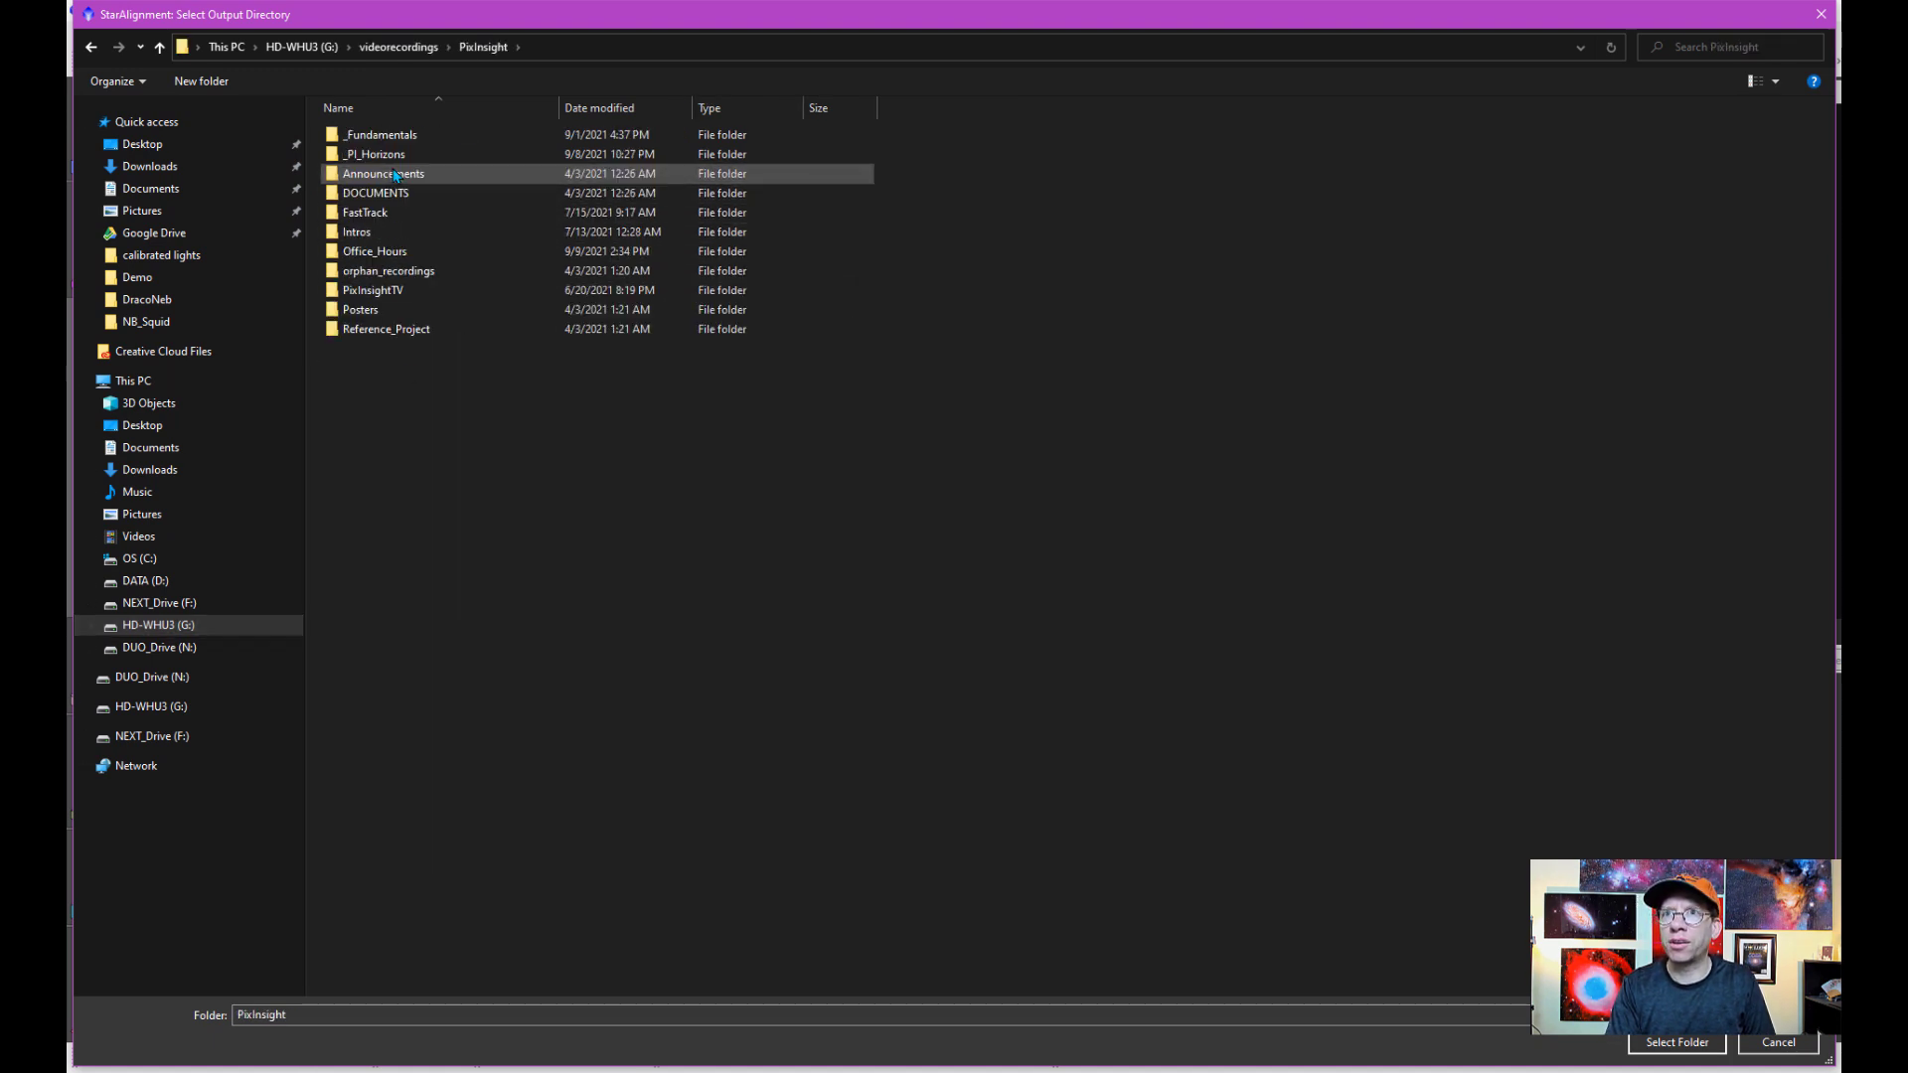
pyautogui.doubleClick(377, 253)
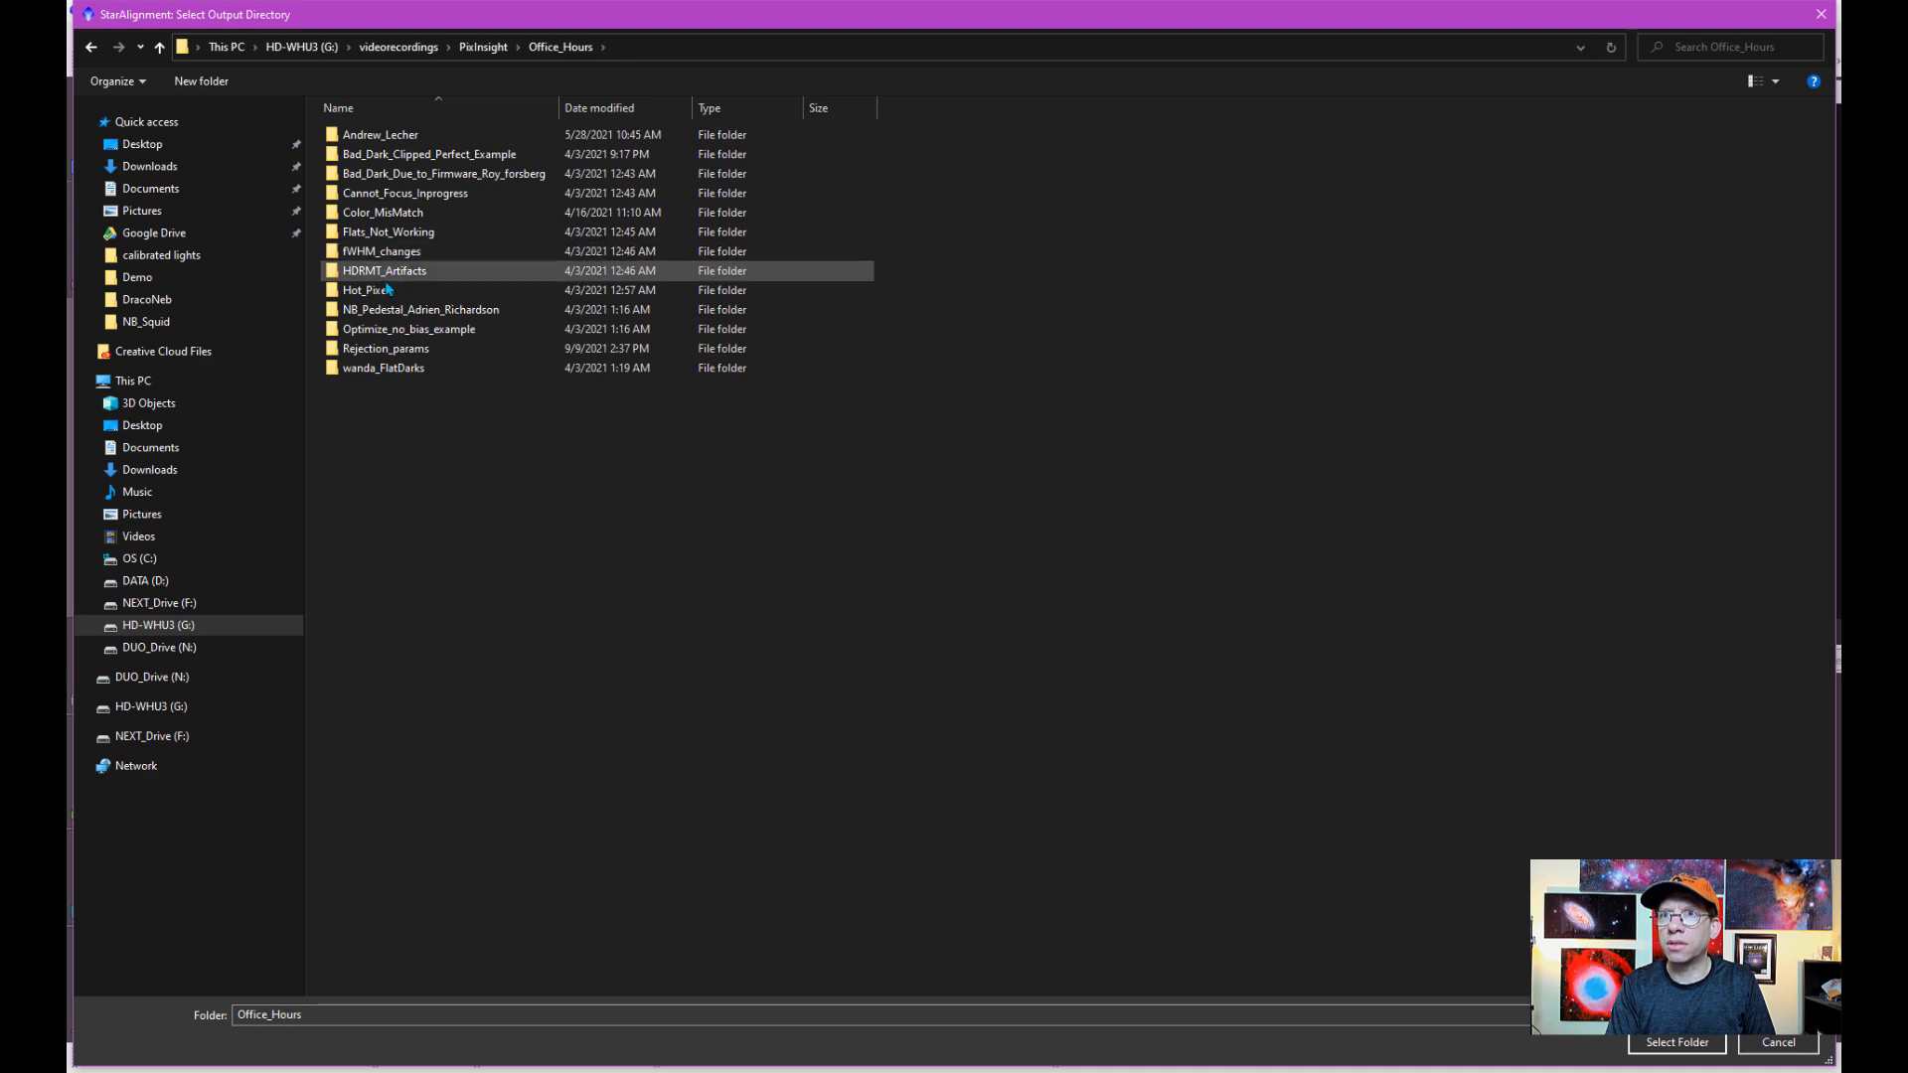
pyautogui.doubleClick(409, 349)
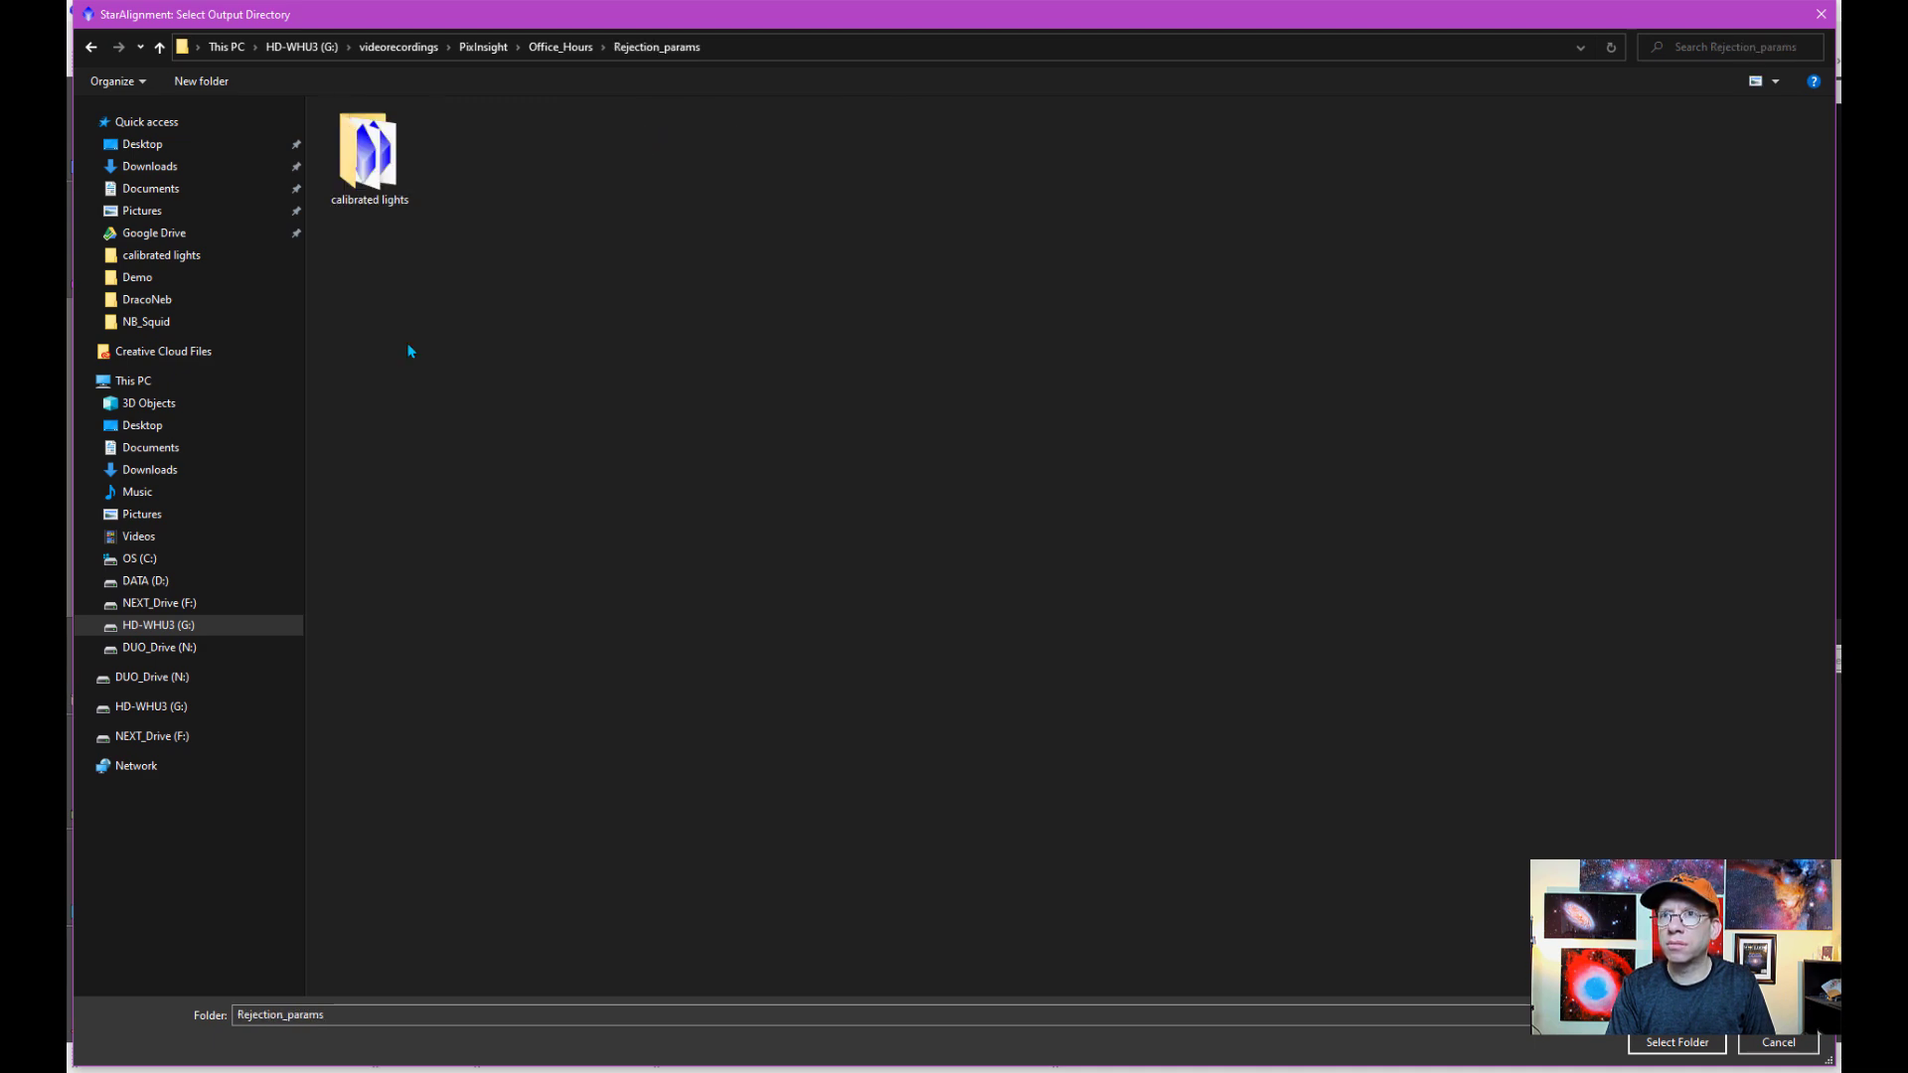
pyautogui.click(1677, 1042)
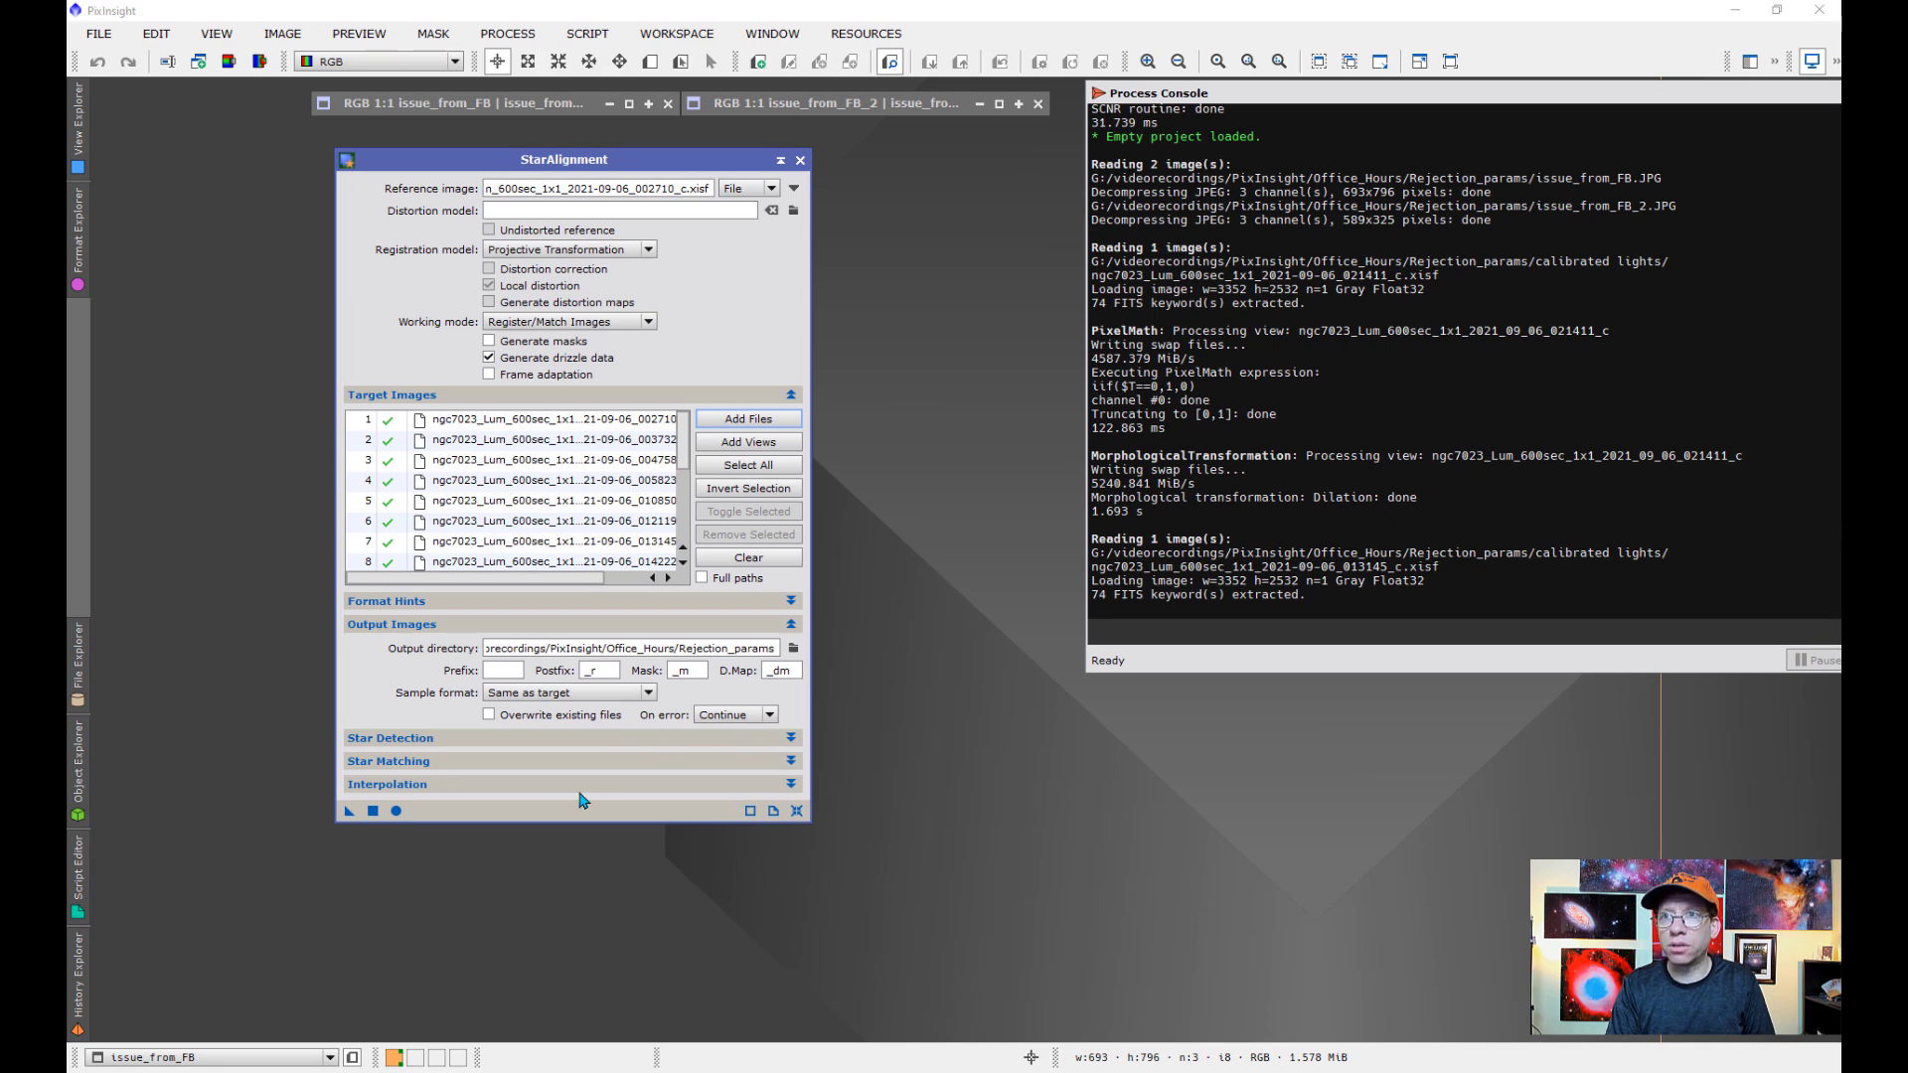
# Turn off drizzle data generation and run StarAlignment on the target images
pyautogui.click(489, 358)
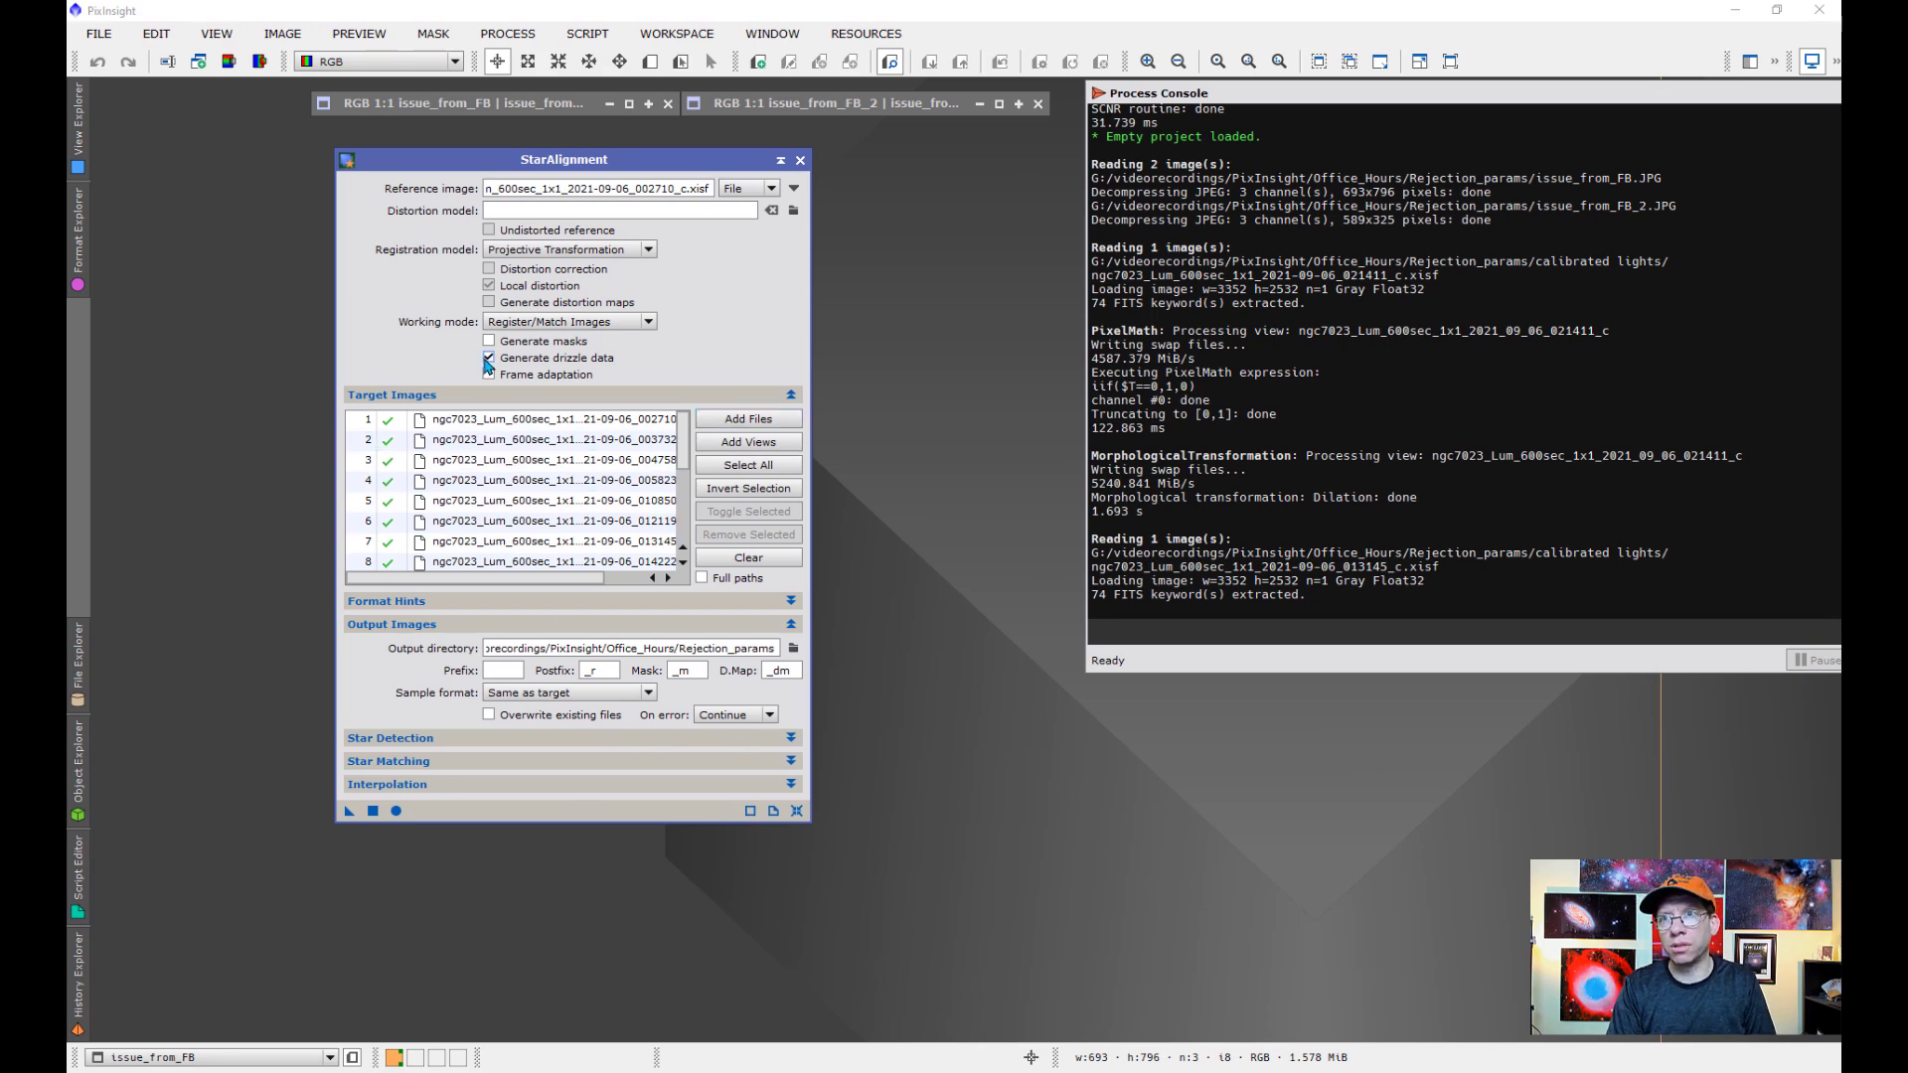
pyautogui.click(397, 812)
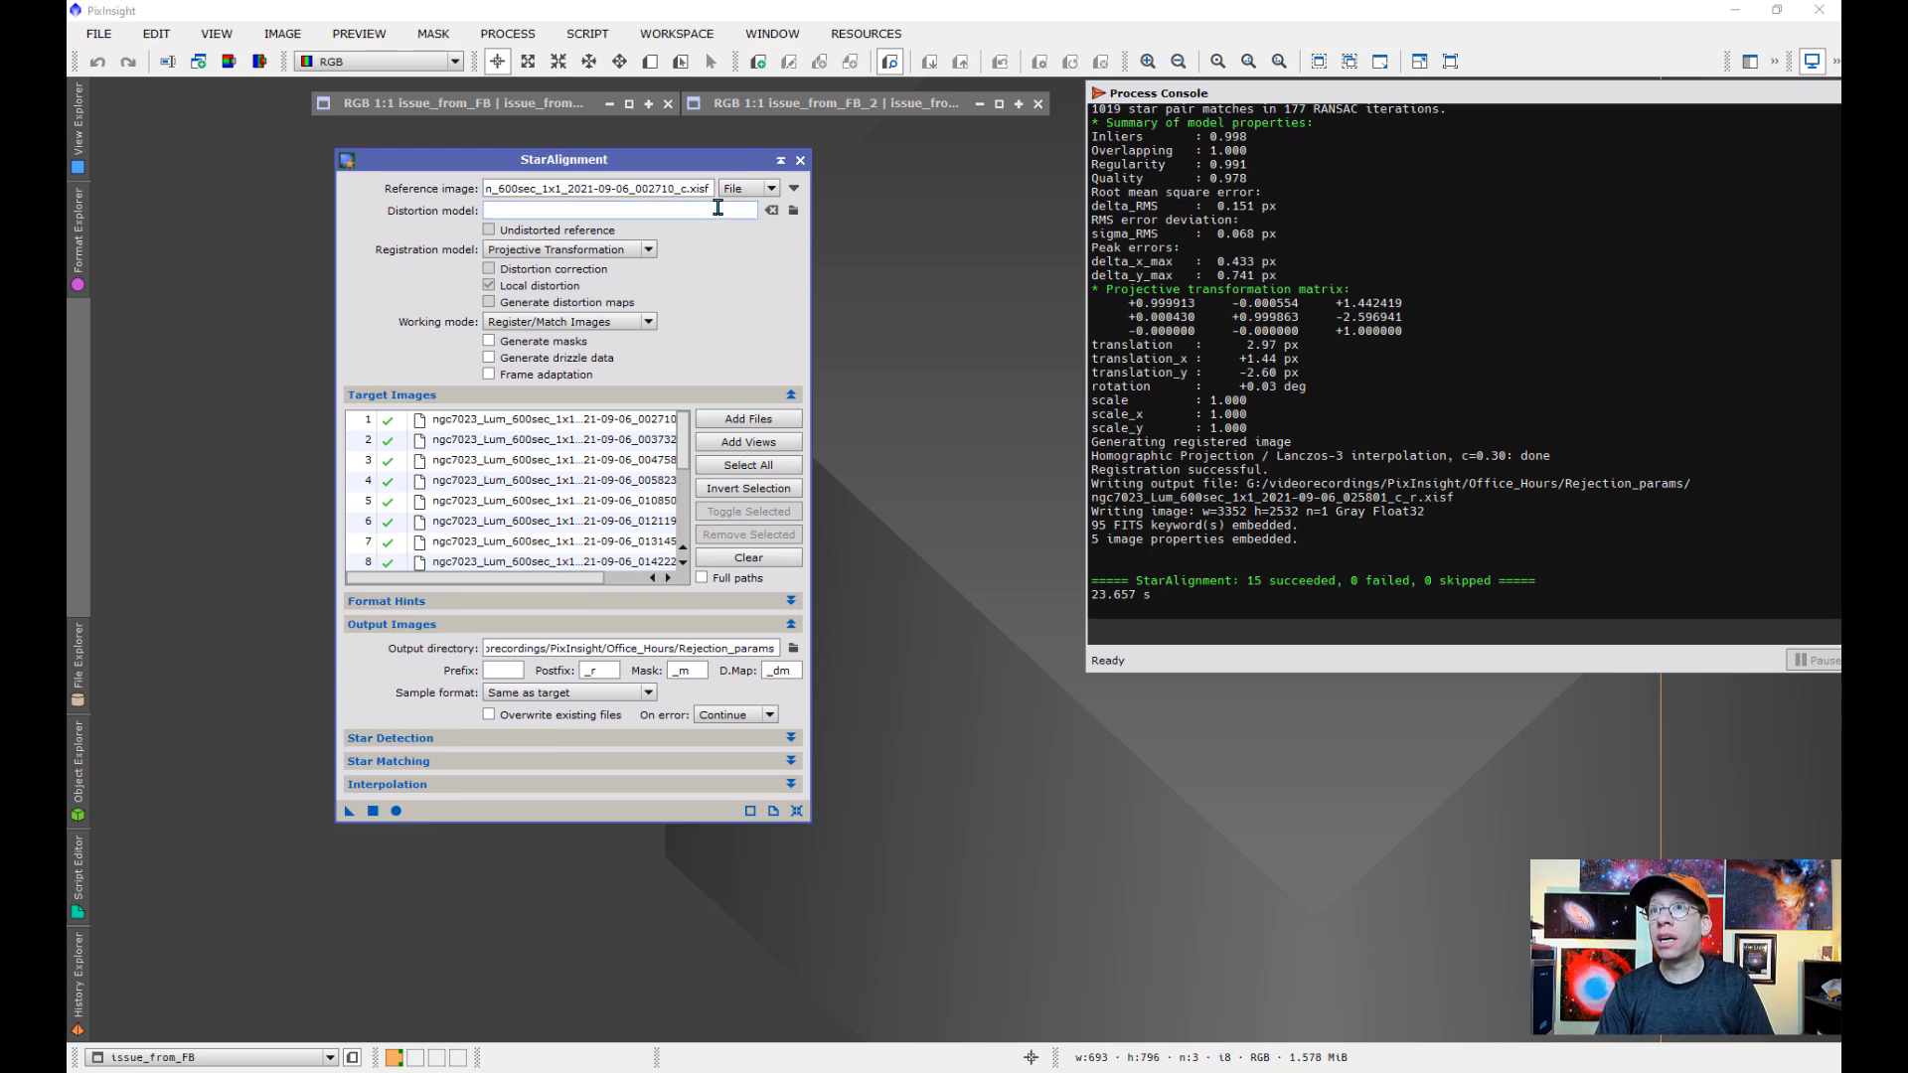
pyautogui.moveTo(1187, 97); pyautogui.dragTo(1160, 156)
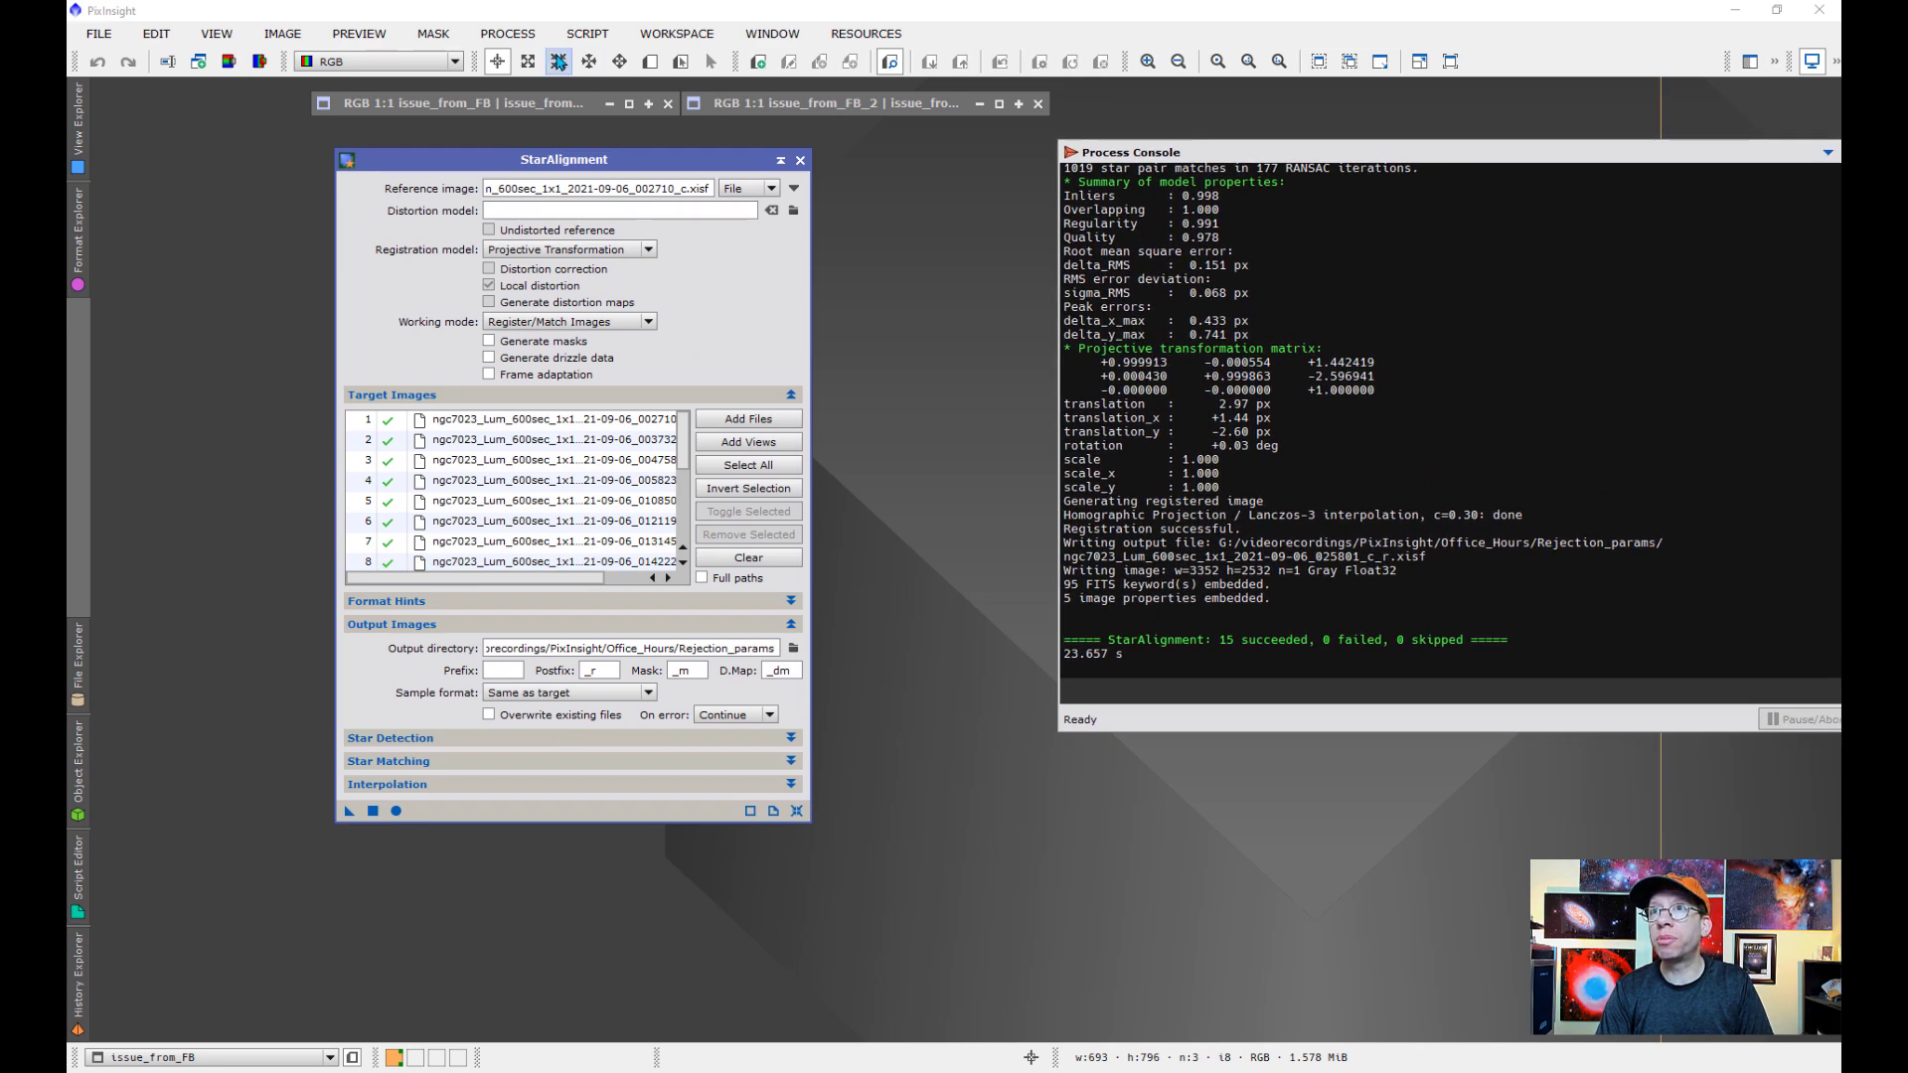
# Load all the registered _c_r.xisf frames from the Rejection_params folder into the Blink process
pyautogui.click(524, 33)
pyautogui.moveTo(616, 62)
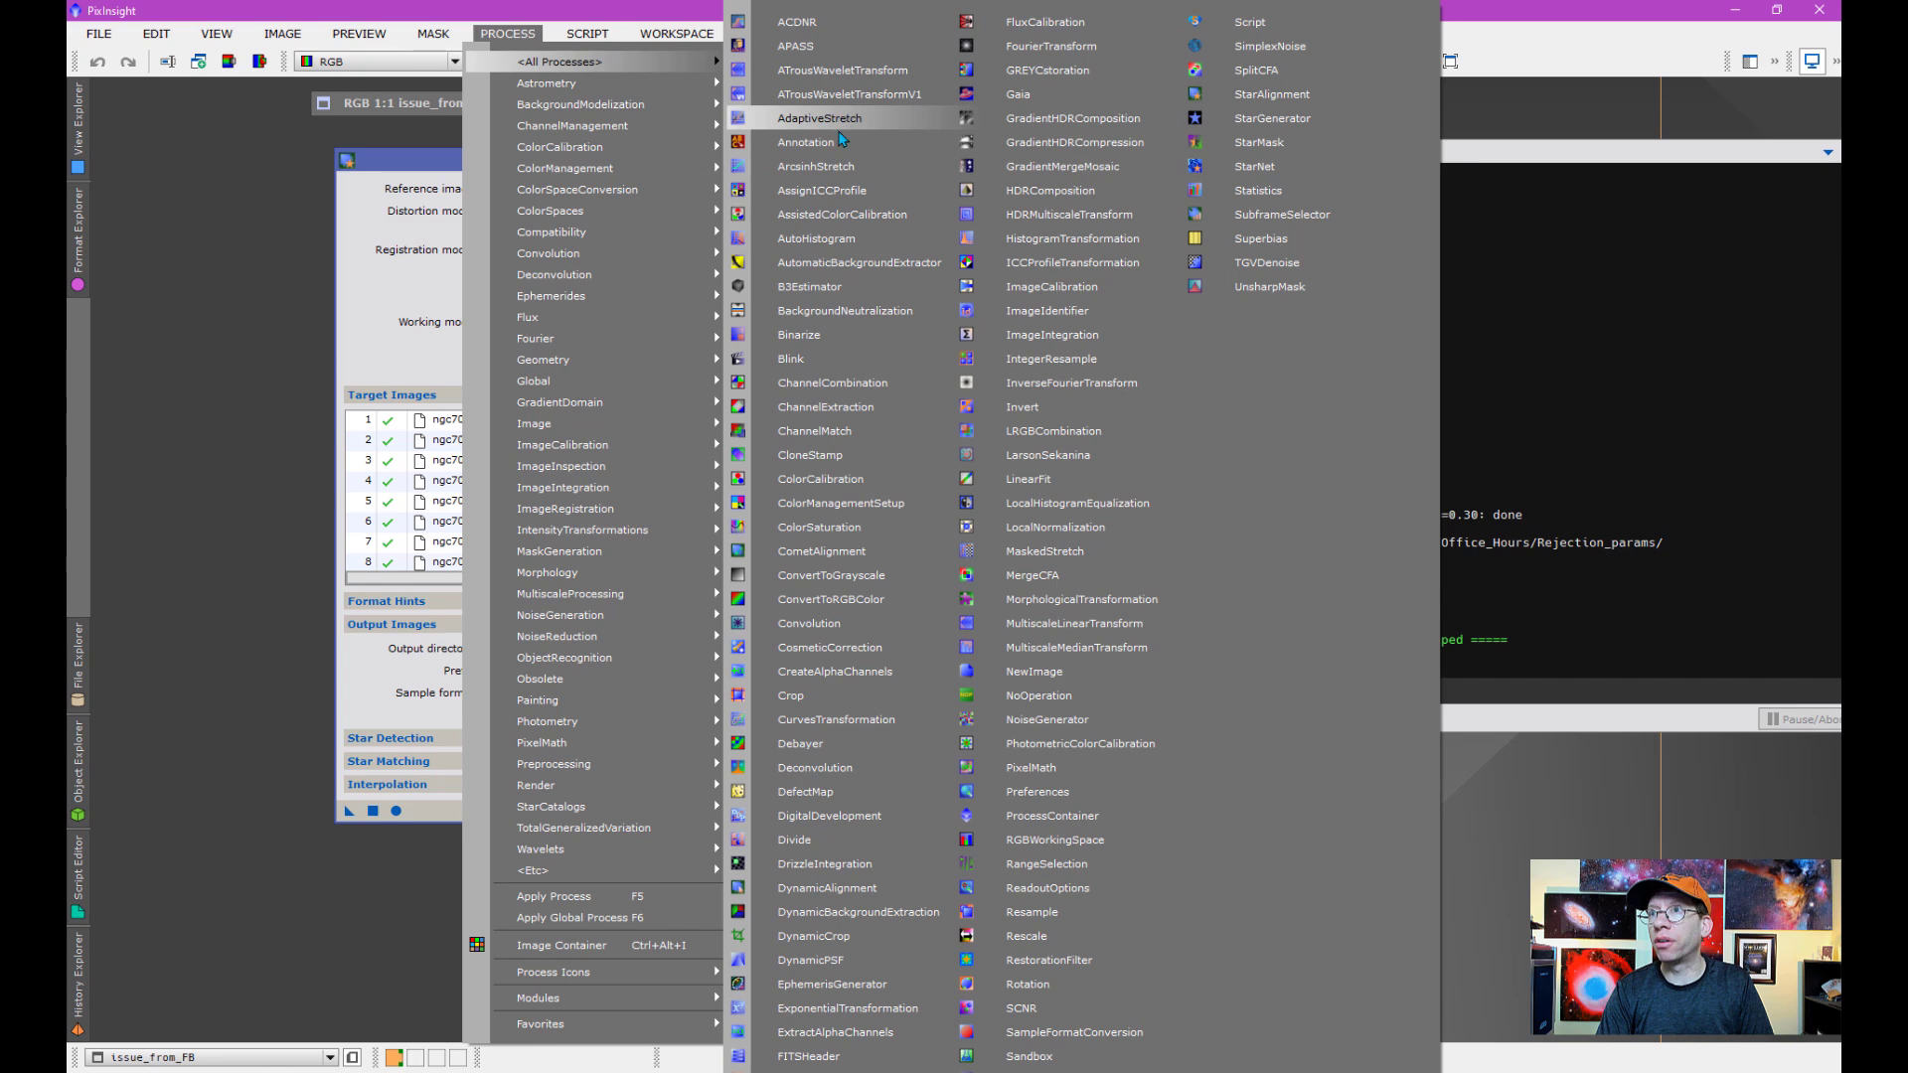
pyautogui.click(836, 360)
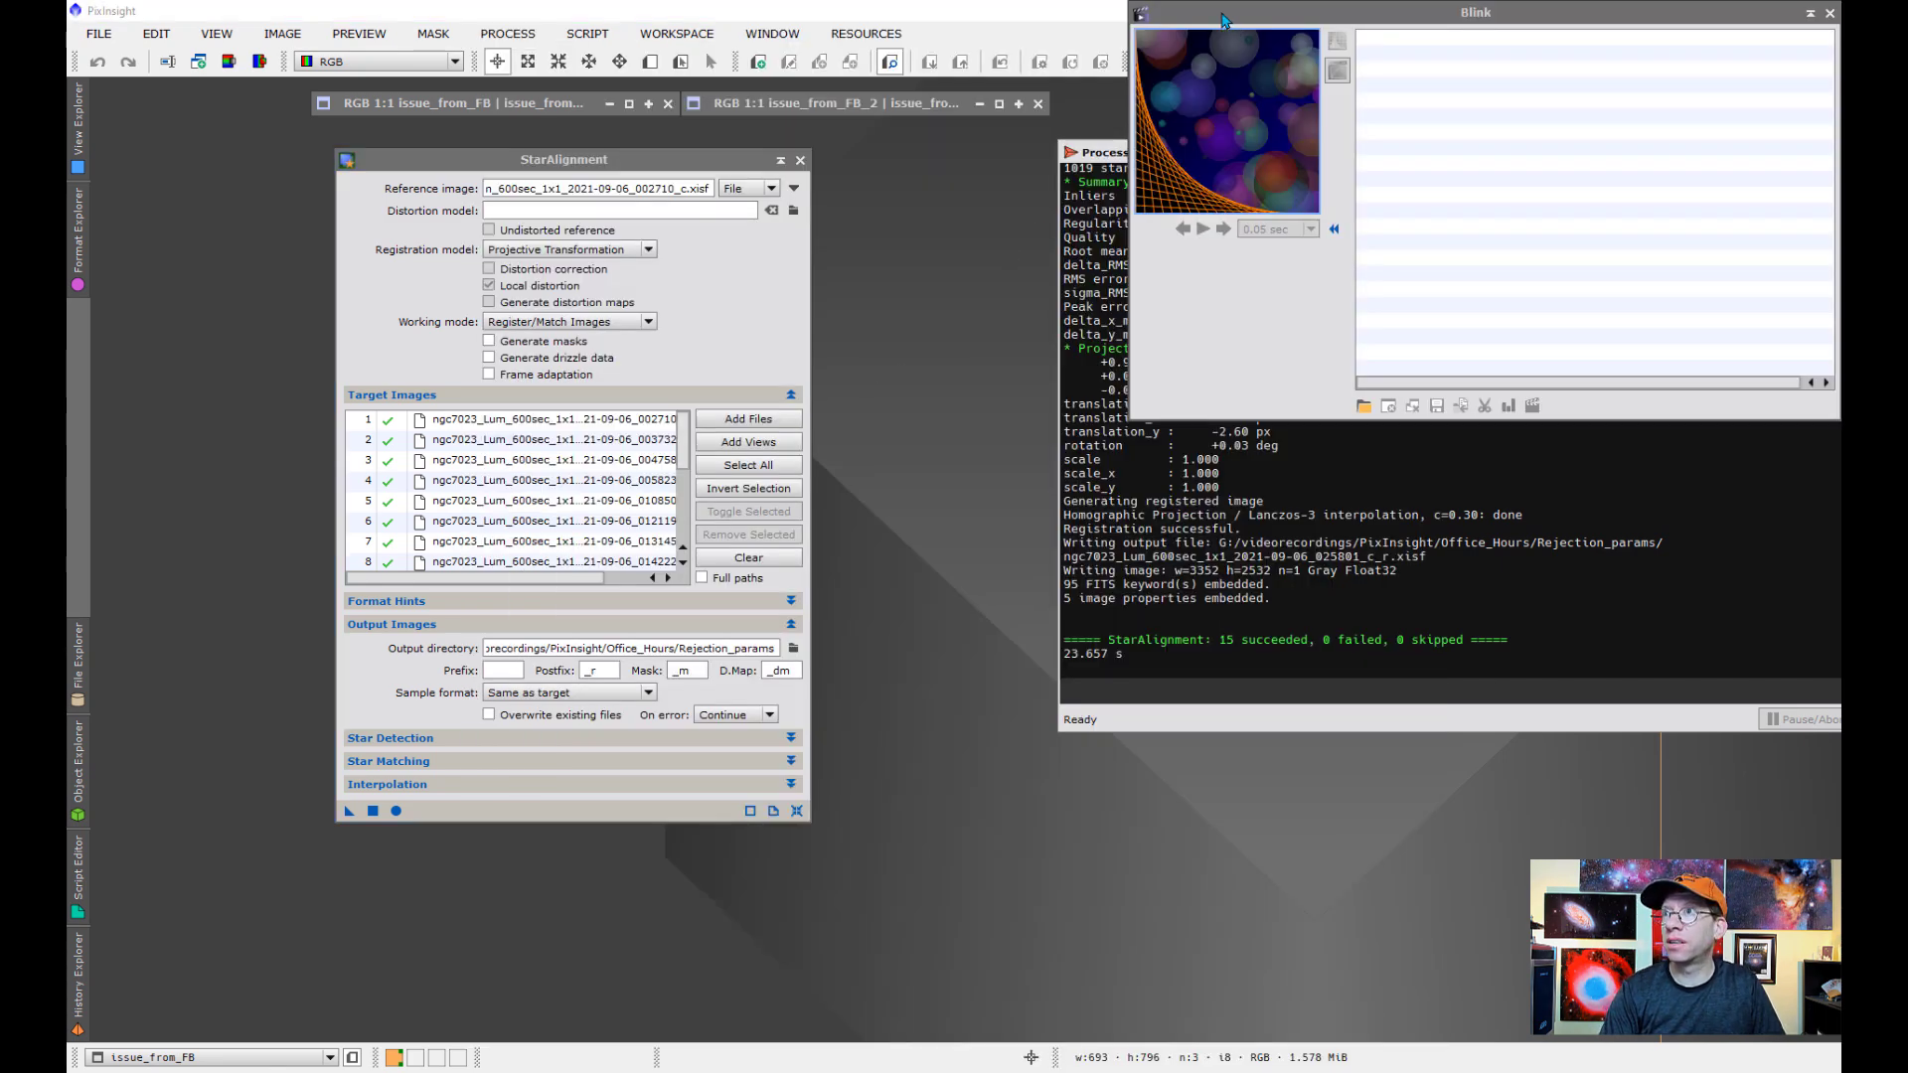
pyautogui.click(930, 634)
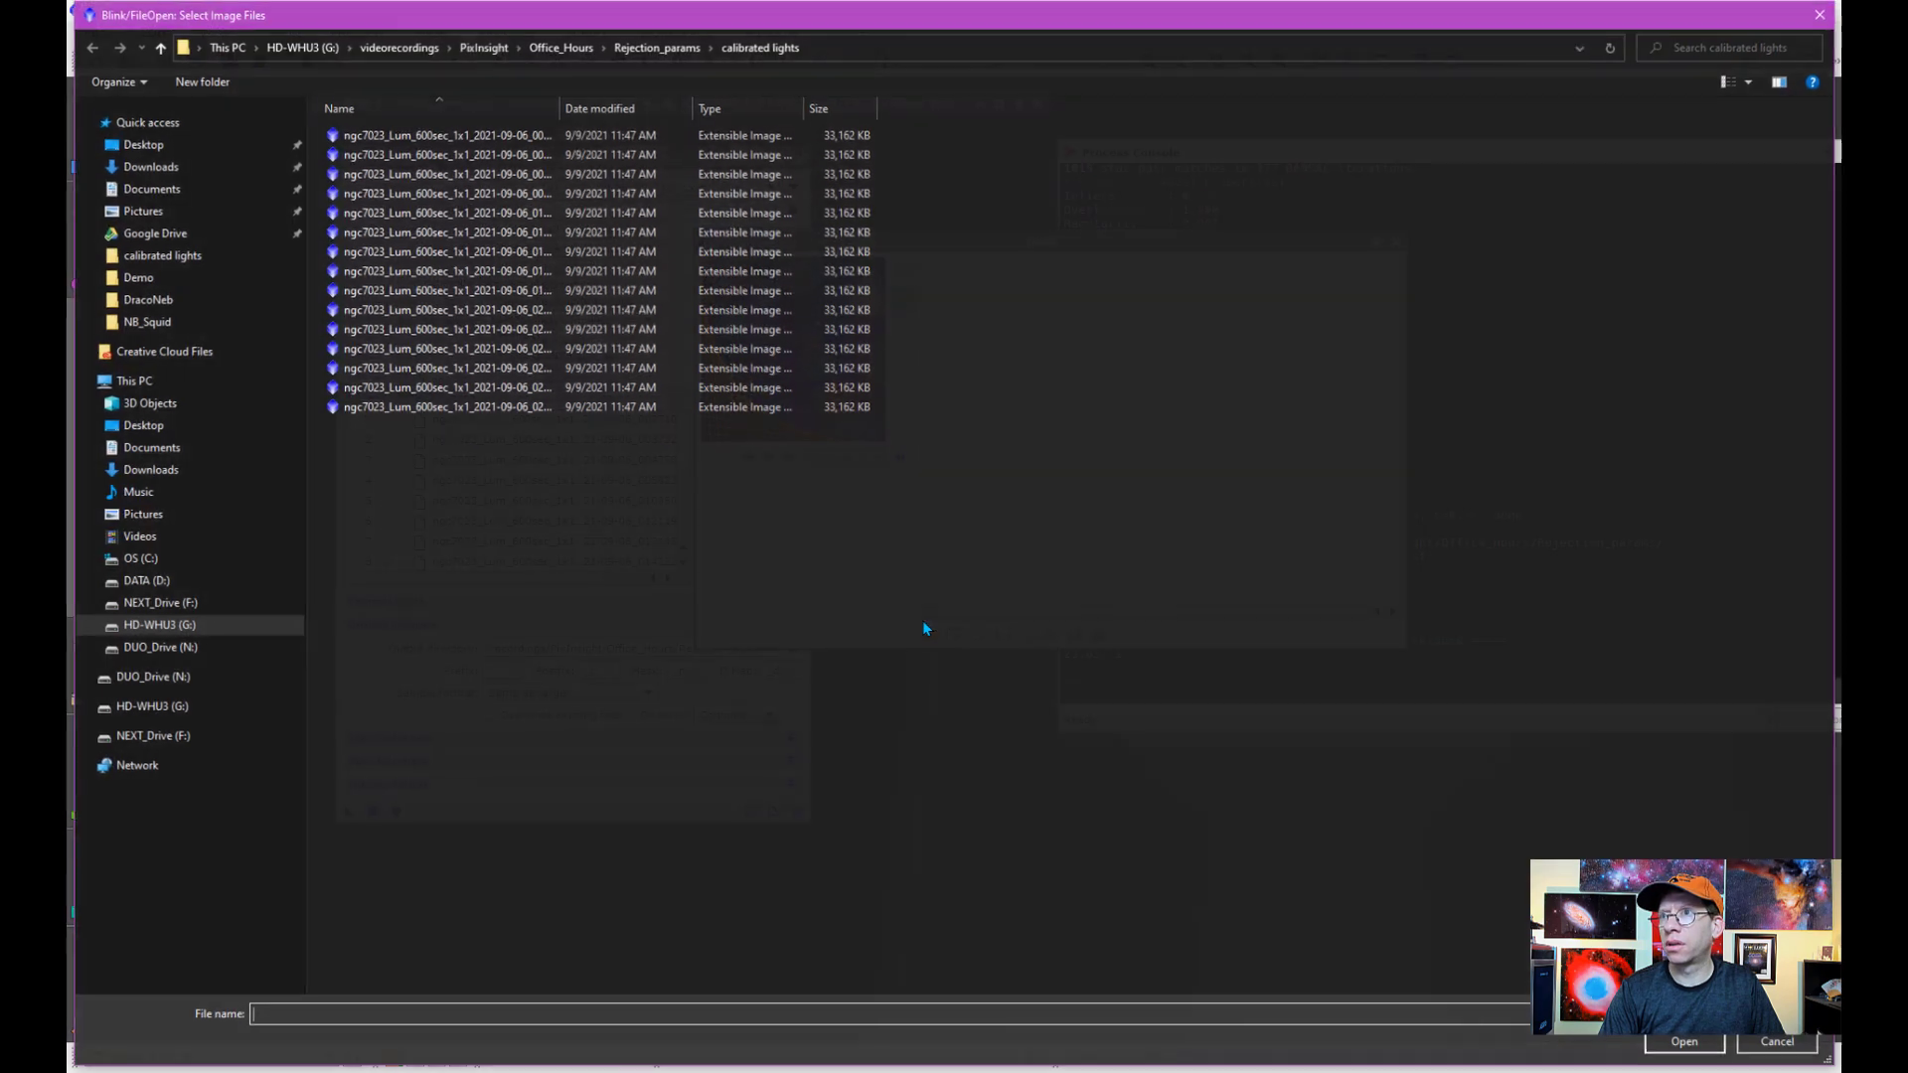
pyautogui.click(424, 177)
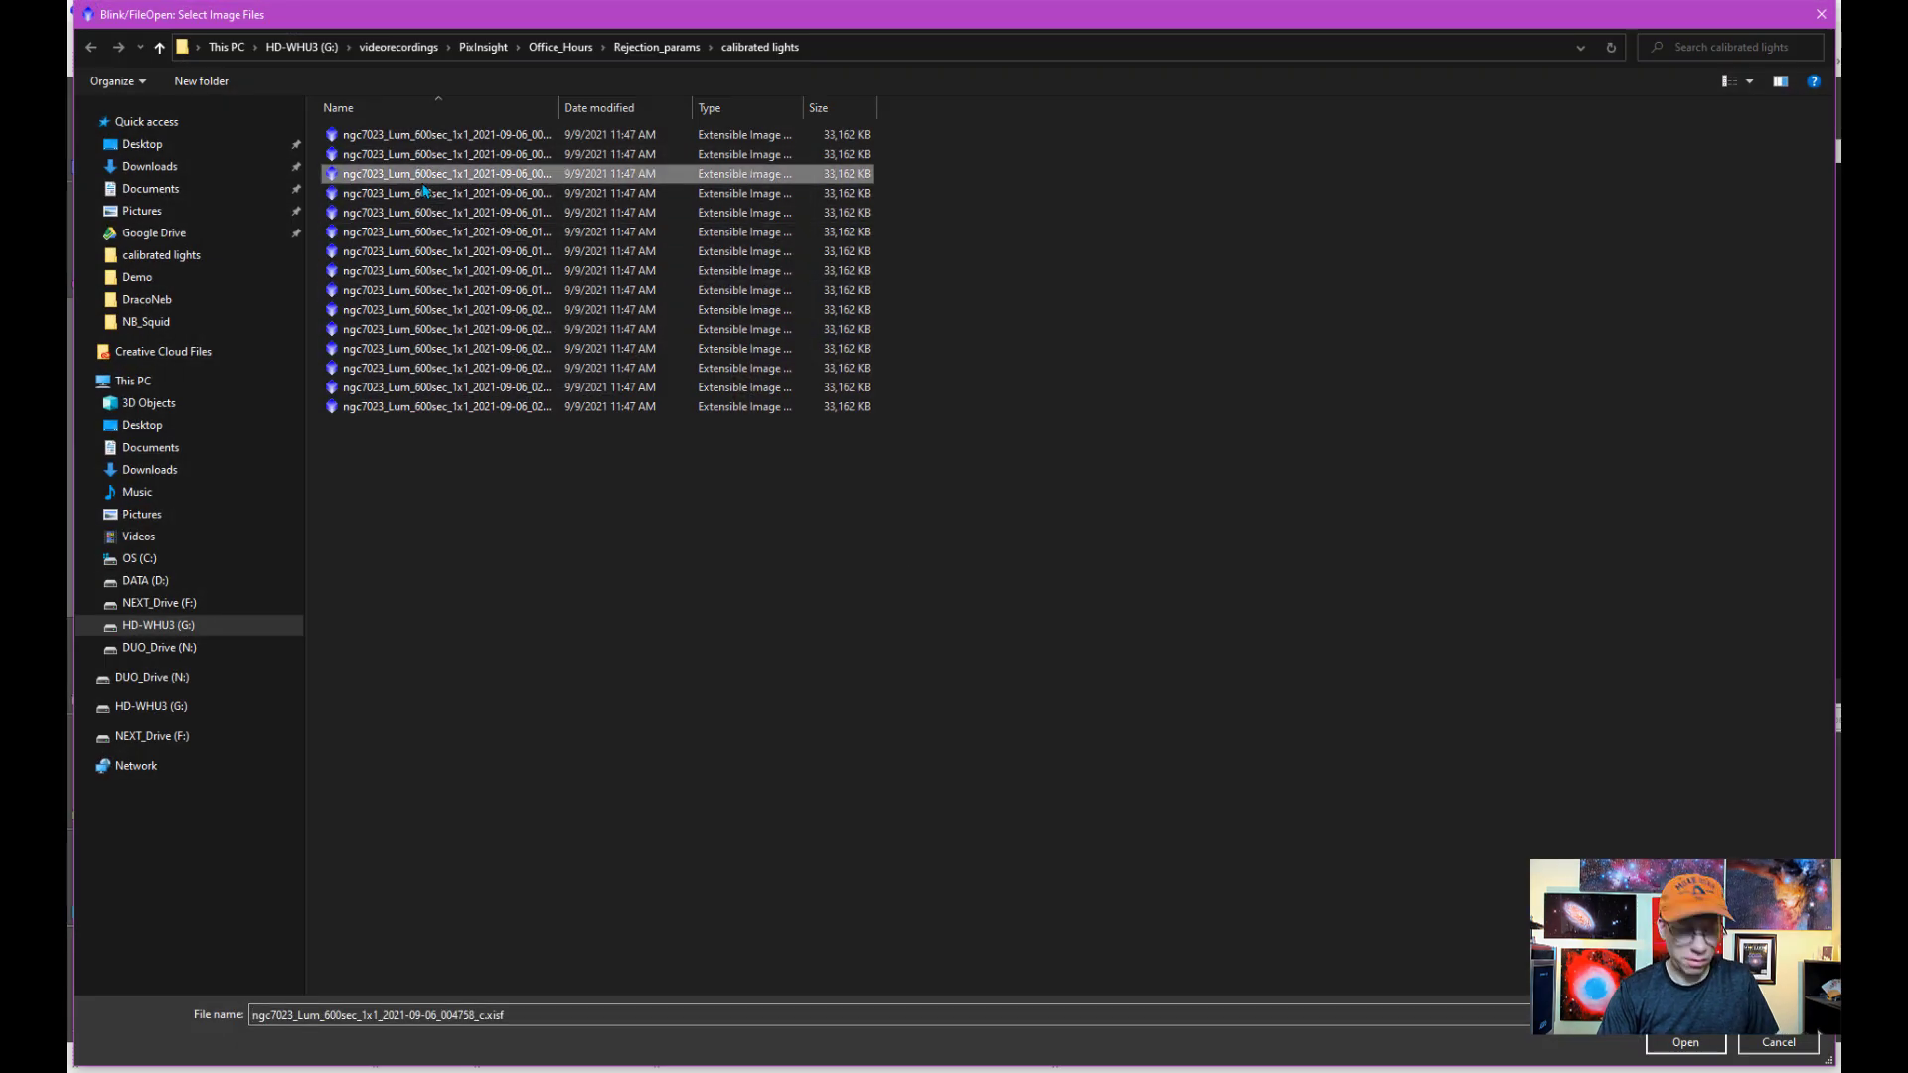
pyautogui.click(657, 47)
pyautogui.click(683, 187)
pyautogui.keyDown('shift'); pyautogui.click(582, 314); pyautogui.keyUp('shift')
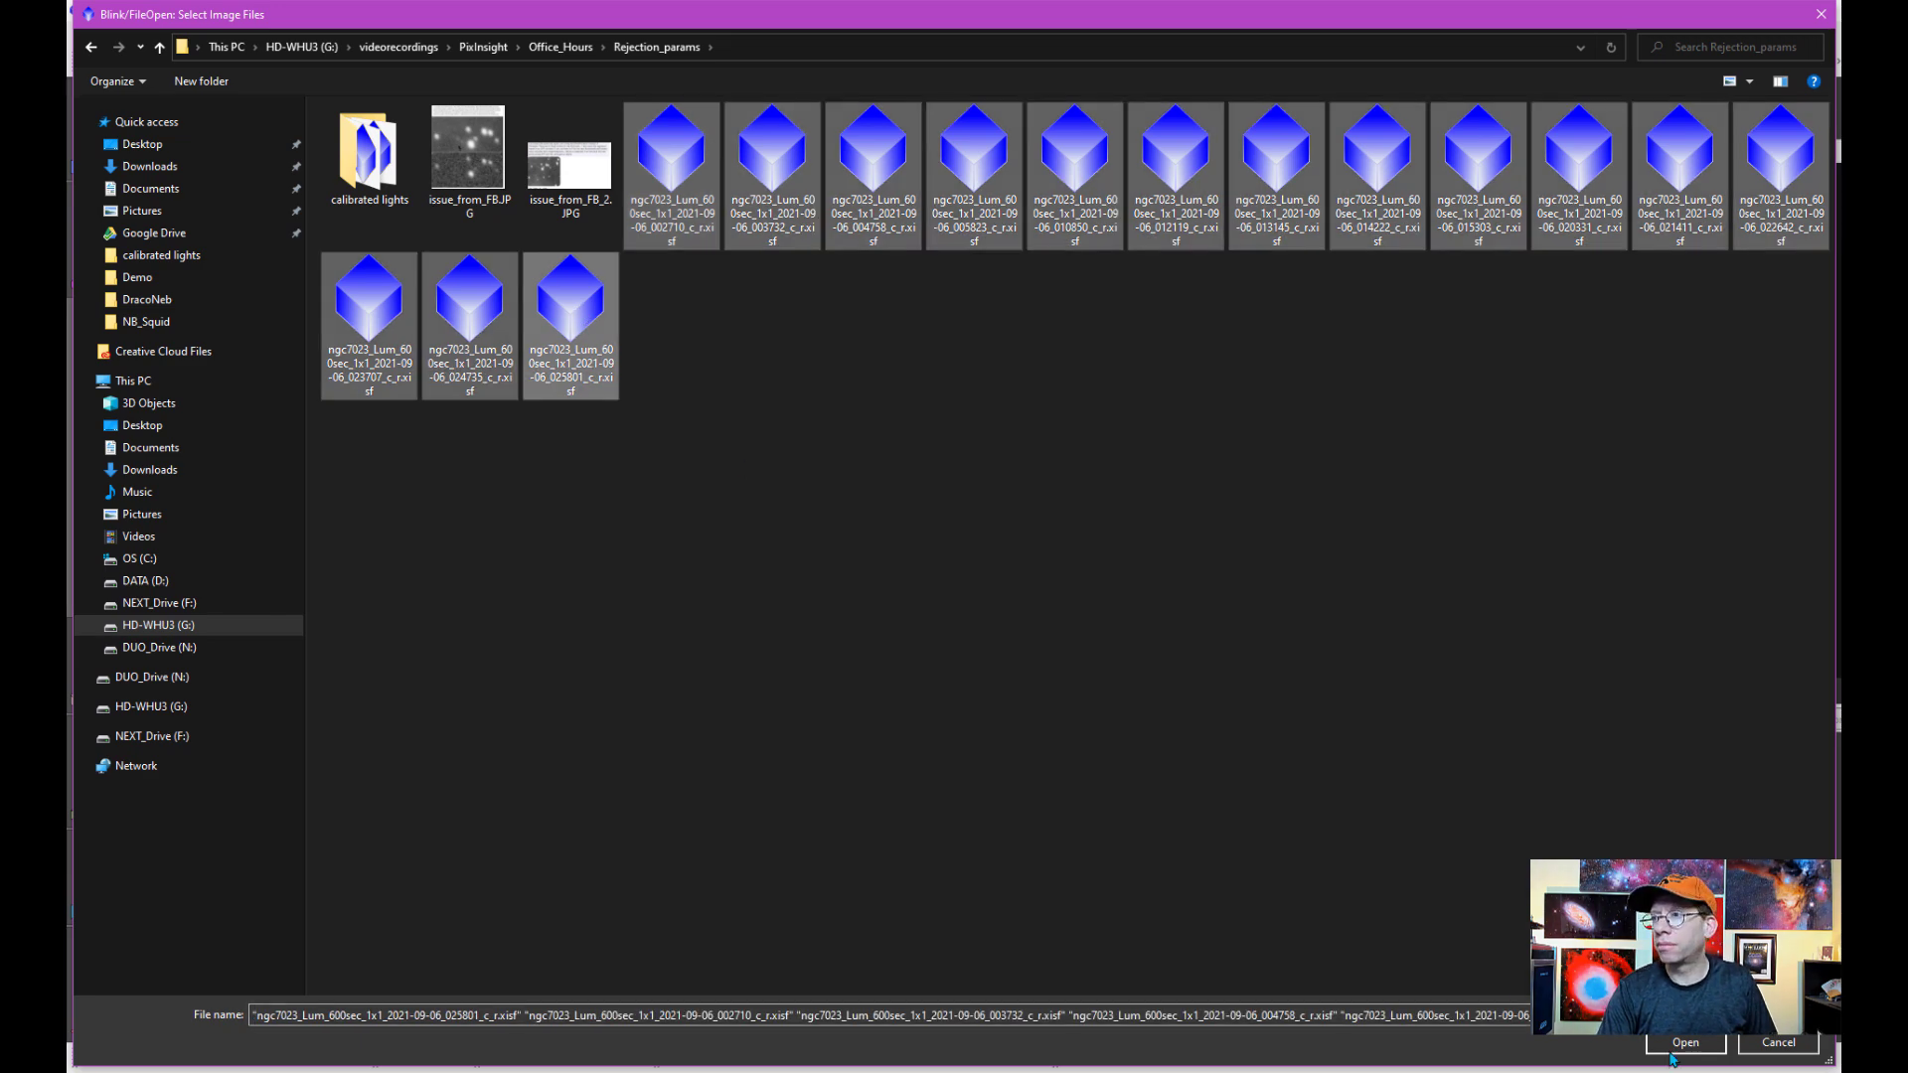
pyautogui.click(1675, 1049)
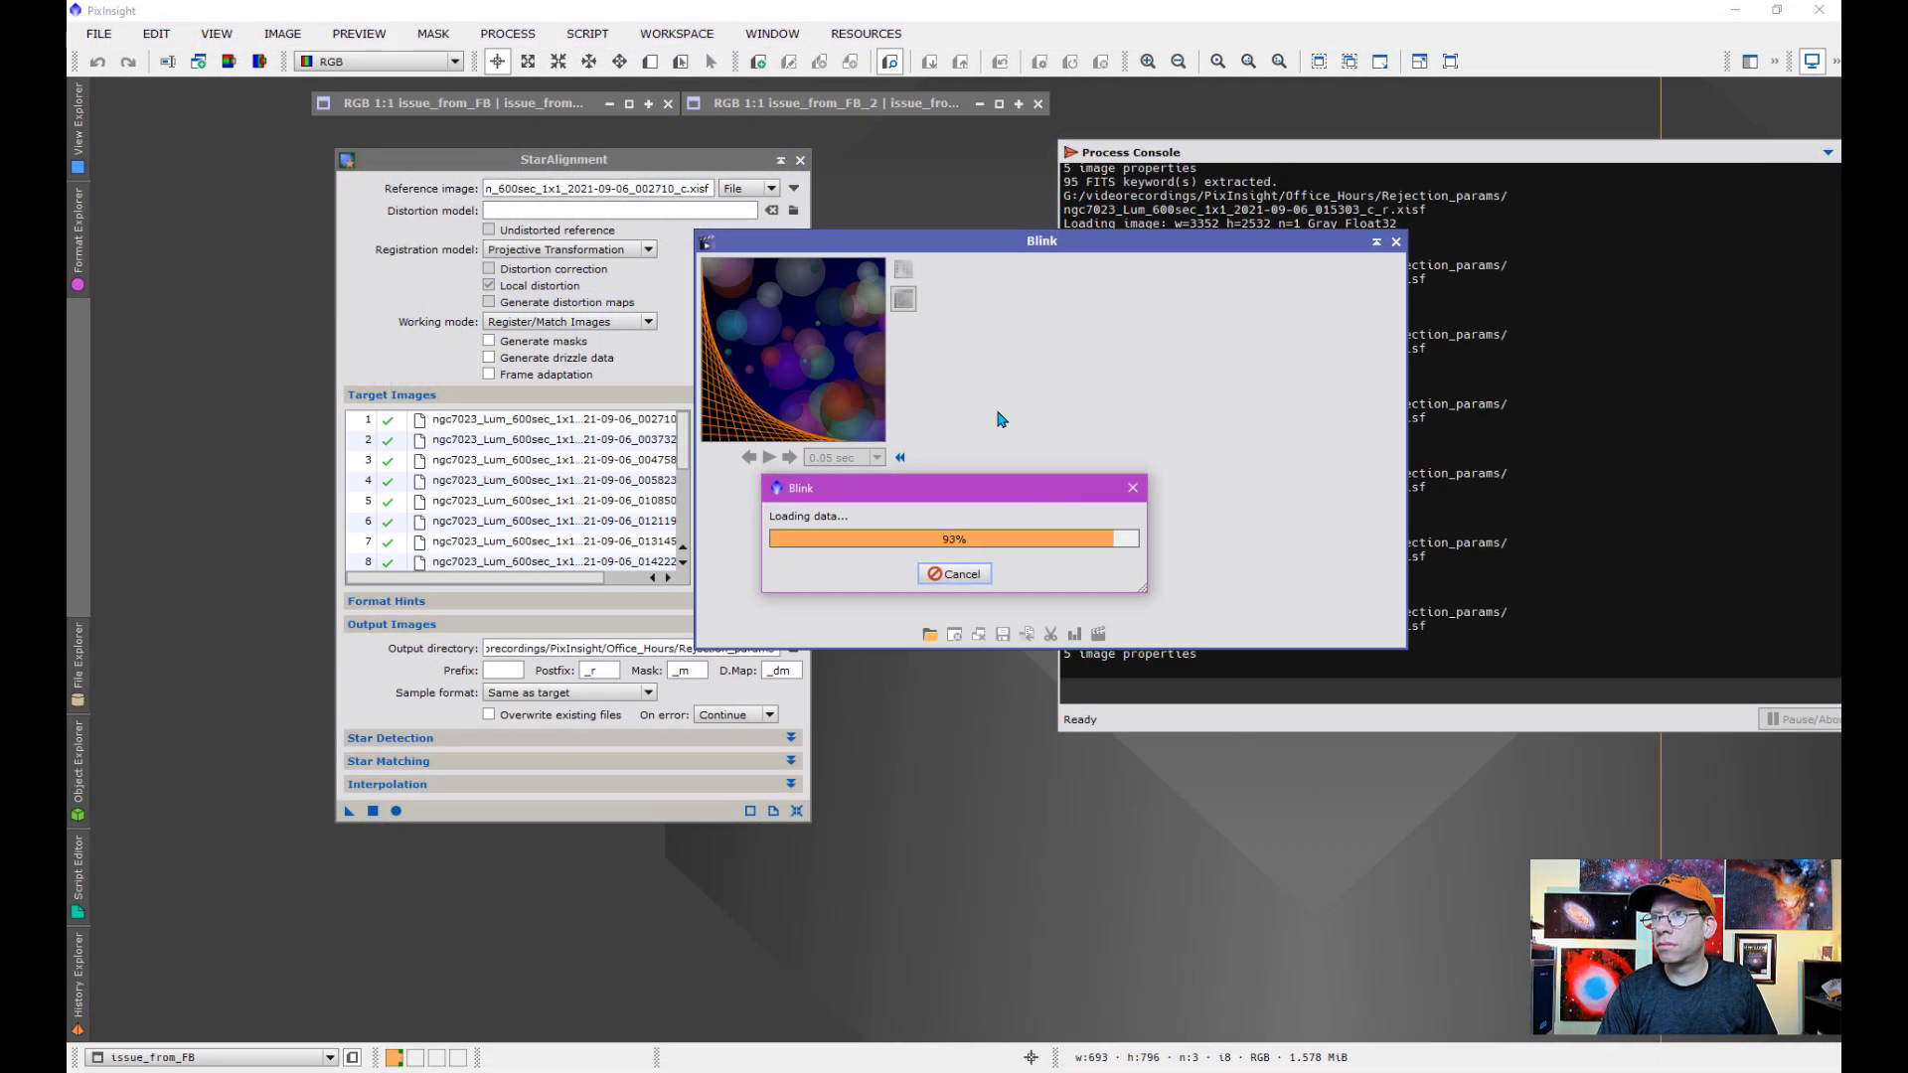
# Apply an automatic screen stretch to the Blink frames and move the StarAlignment and Blink windows off the image
pyautogui.click(905, 271)
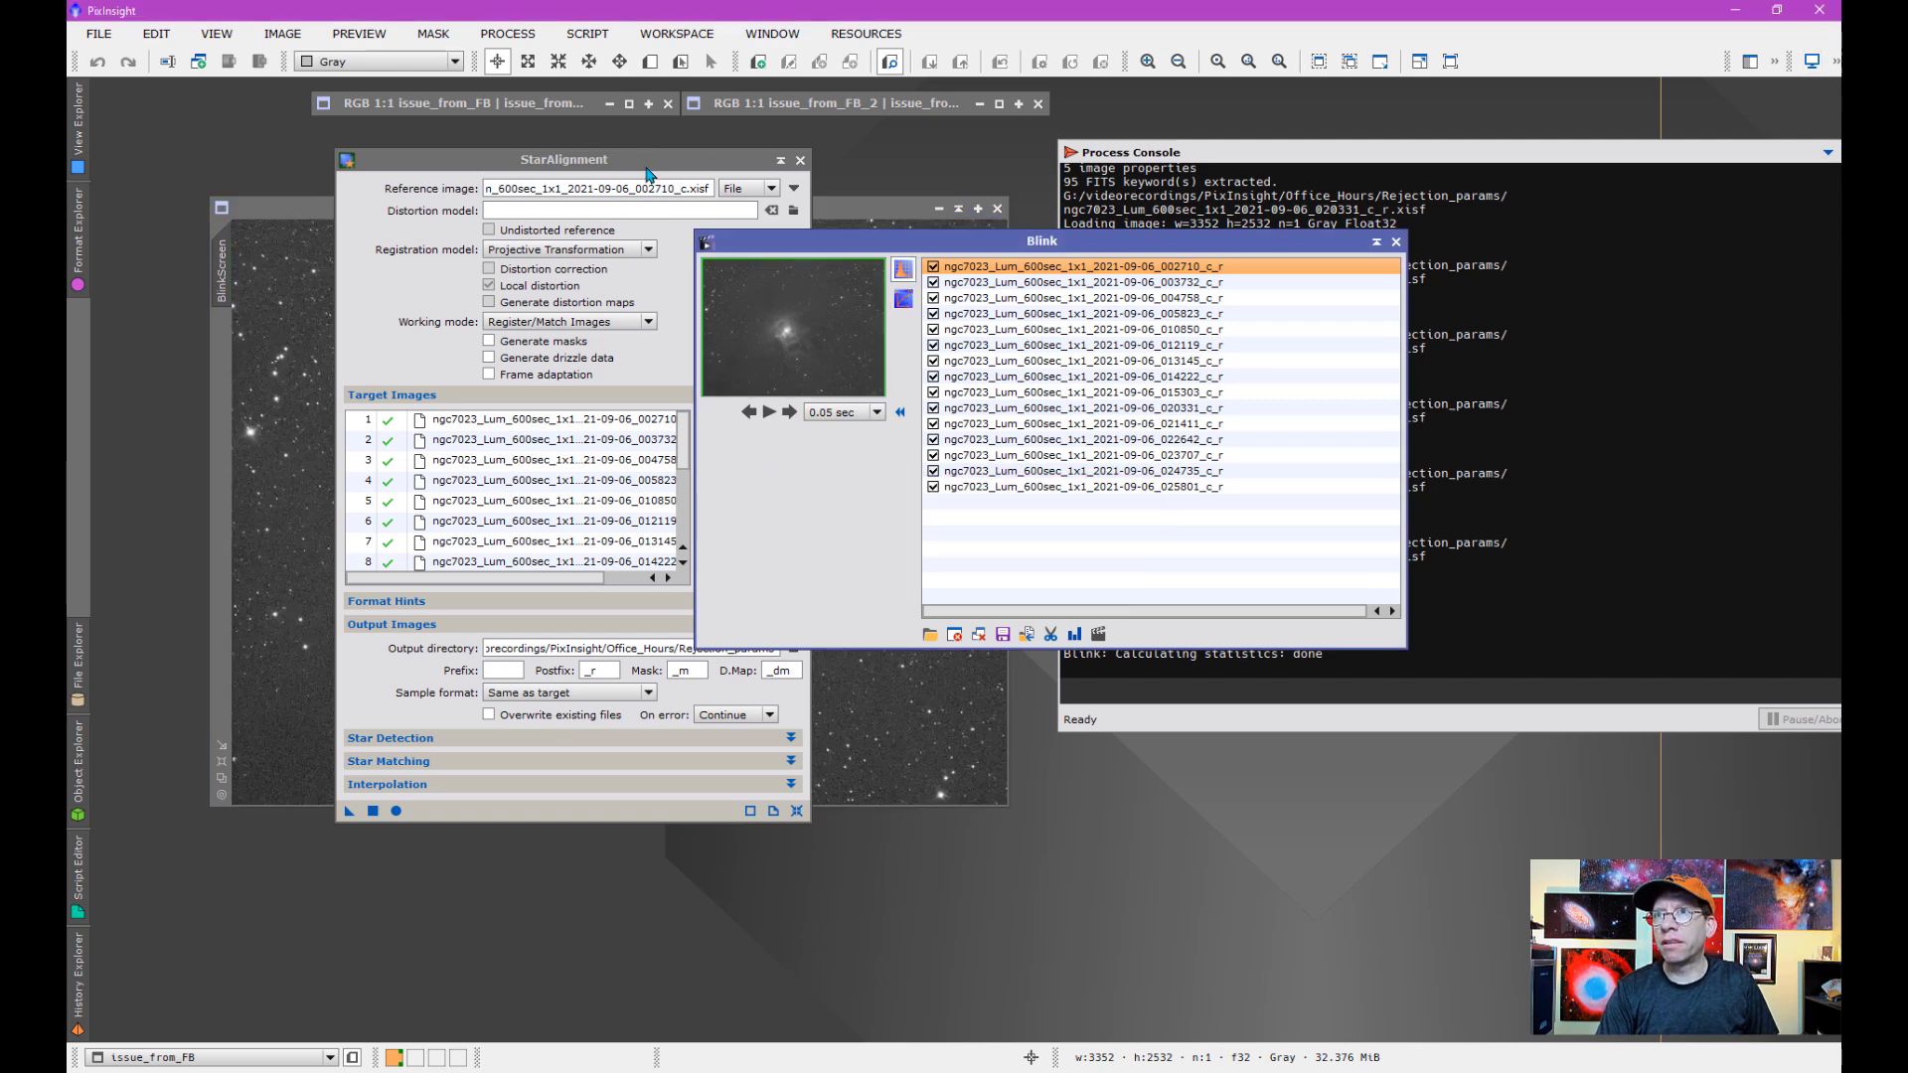
pyautogui.moveTo(647, 173); pyautogui.dragTo(406, 145)
pyautogui.moveTo(623, 215); pyautogui.dragTo(1203, 306)
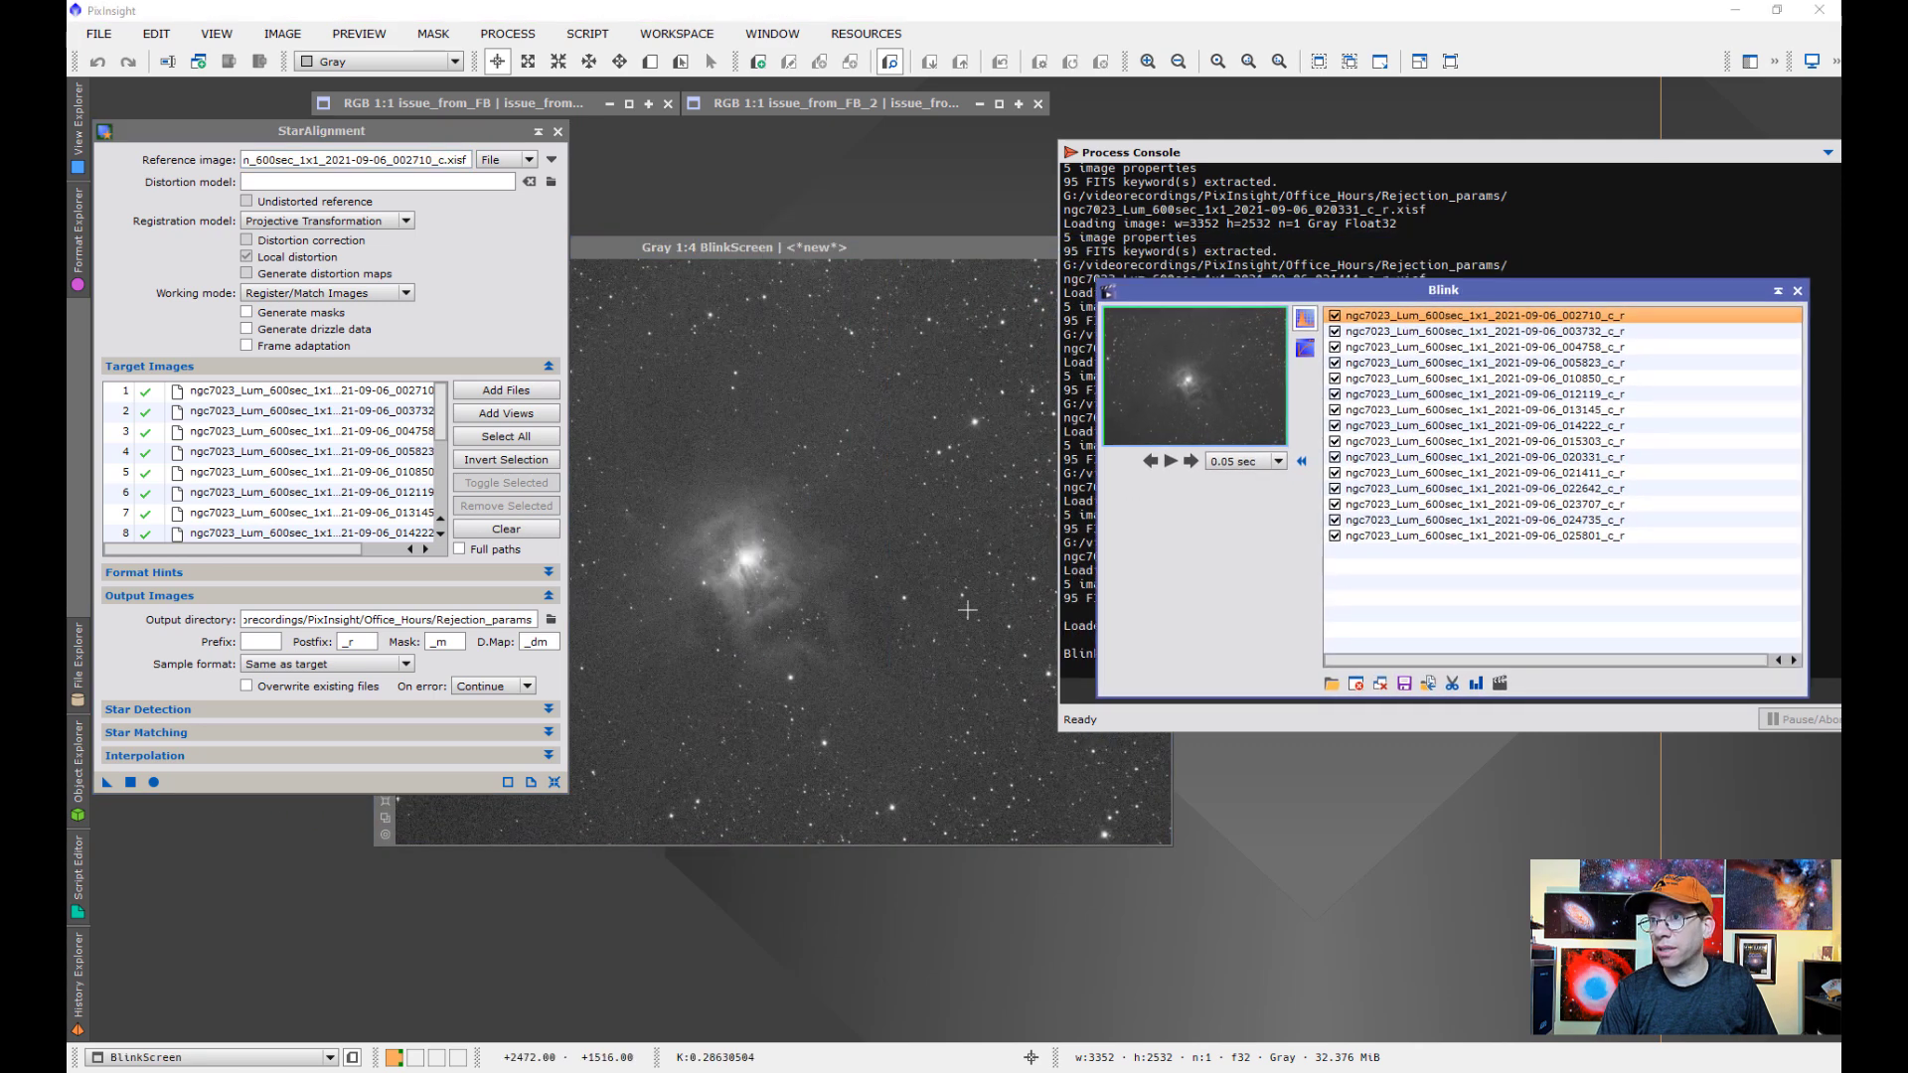
# Examine the dark pixels beside the bright star near the nebula at 7:1 while stepping through the registered frames in Blink
pyautogui.scroll(4, 935, 627)
pyautogui.press('space')
pyautogui.moveTo(900, 715); pyautogui.dragTo(769, 299)
pyautogui.scroll(5, 847, 603)
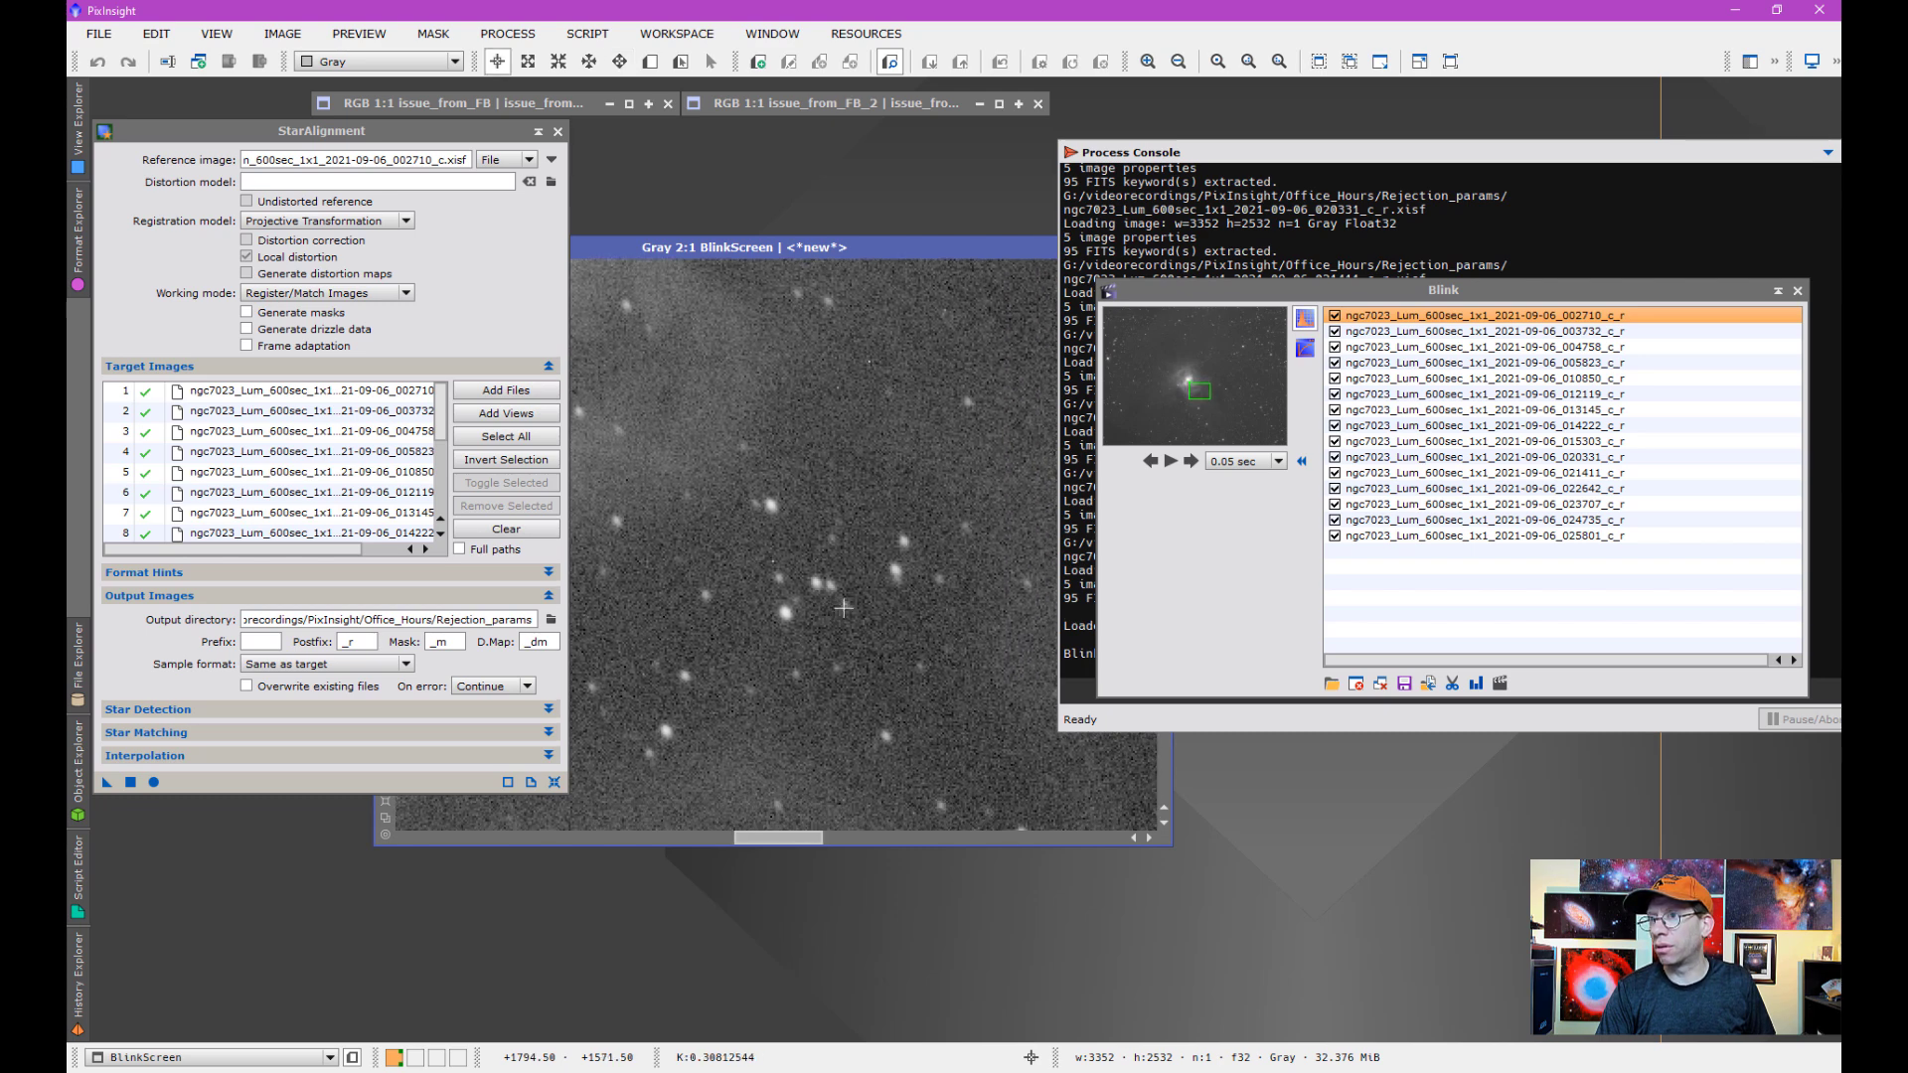
pyautogui.press('space')
pyautogui.moveTo(858, 682); pyautogui.dragTo(835, 479)
pyautogui.press('space')
pyautogui.moveTo(728, 612); pyautogui.dragTo(800, 616)
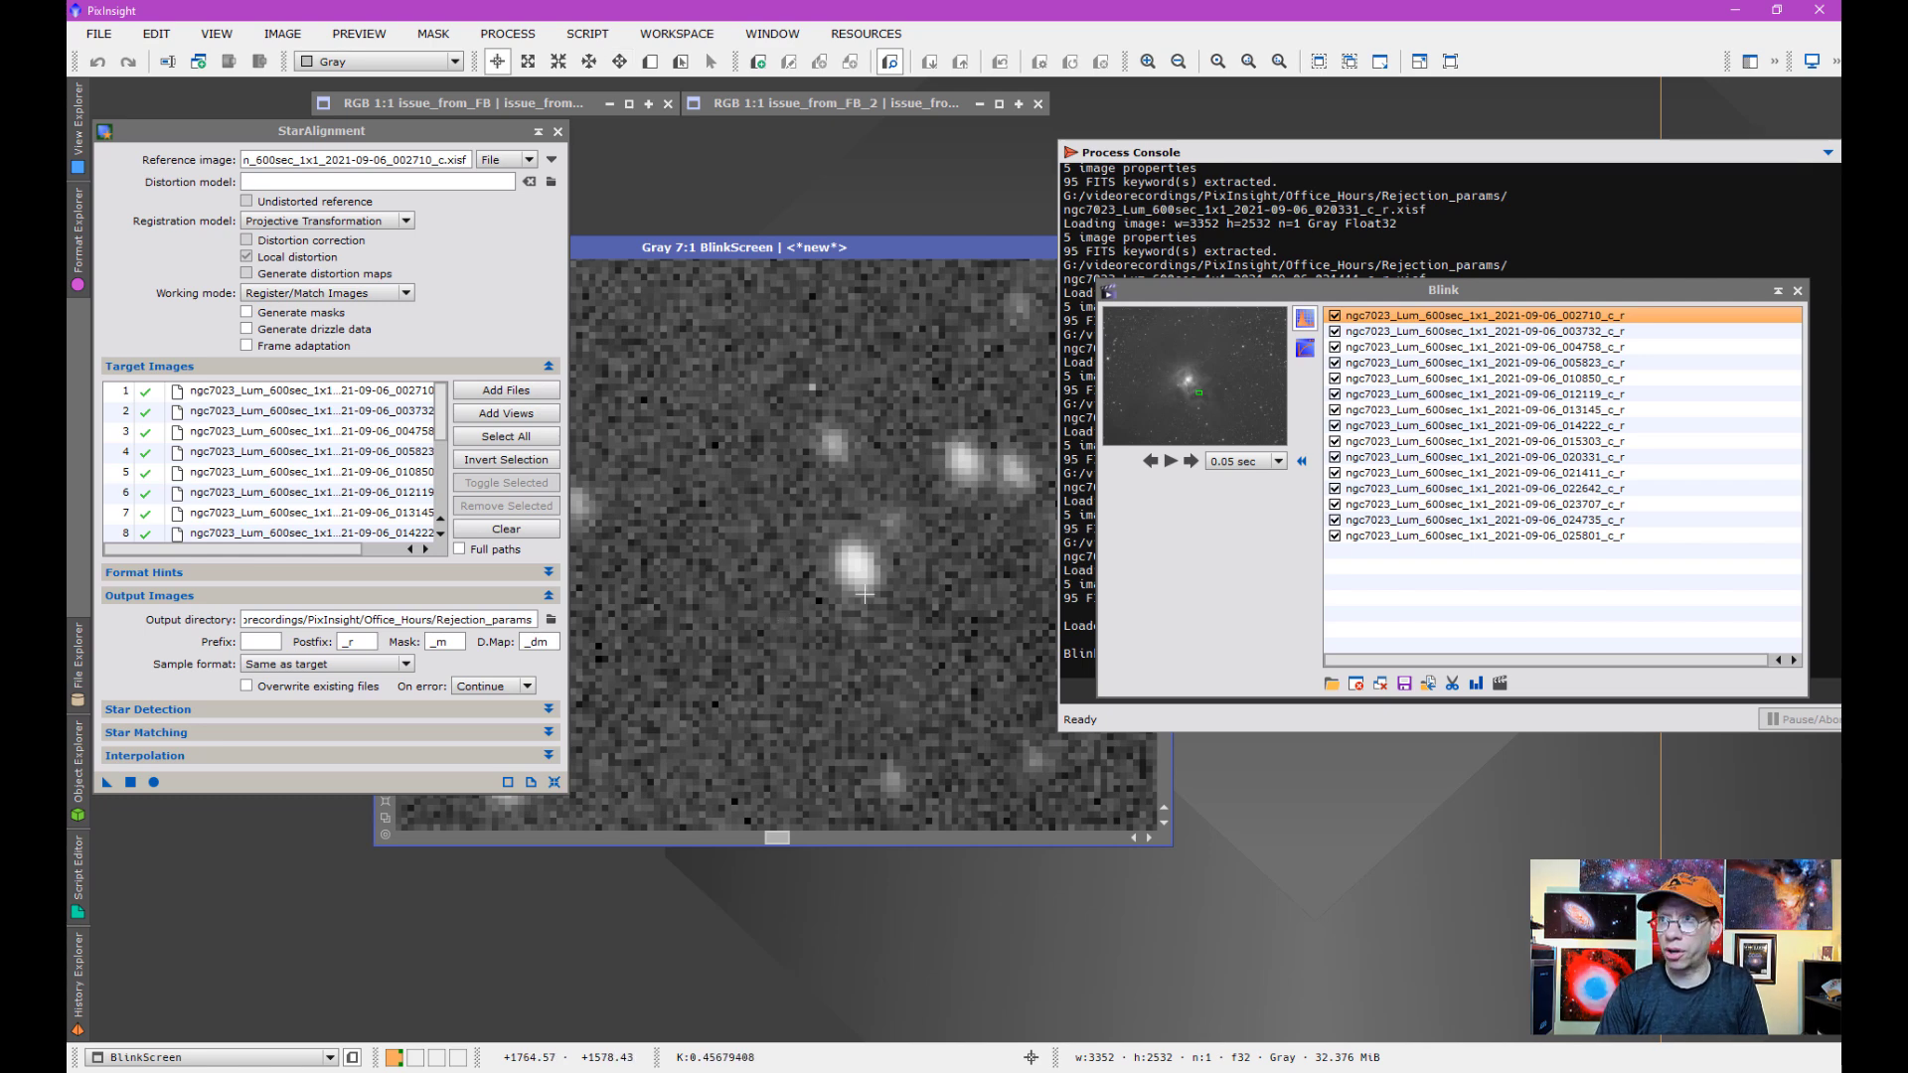
pyautogui.click(1191, 461)
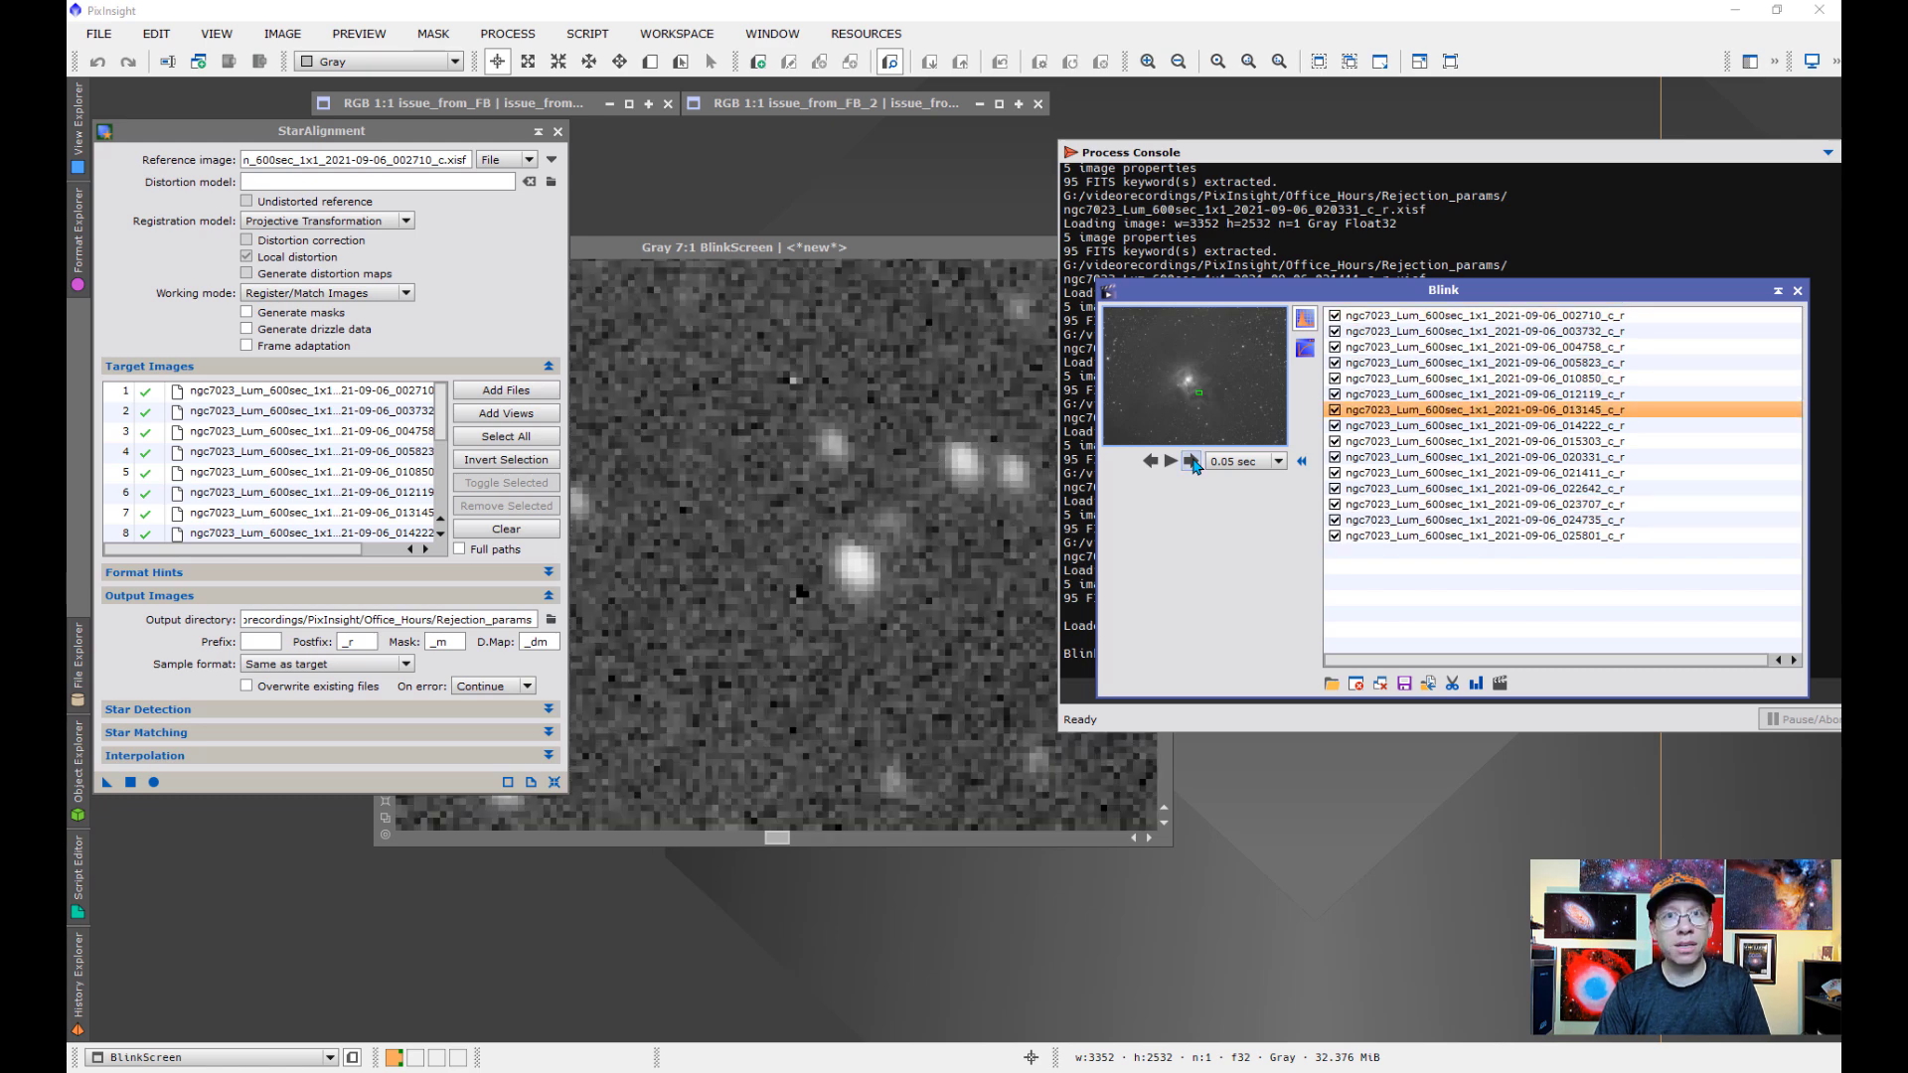
pyautogui.click(1191, 462)
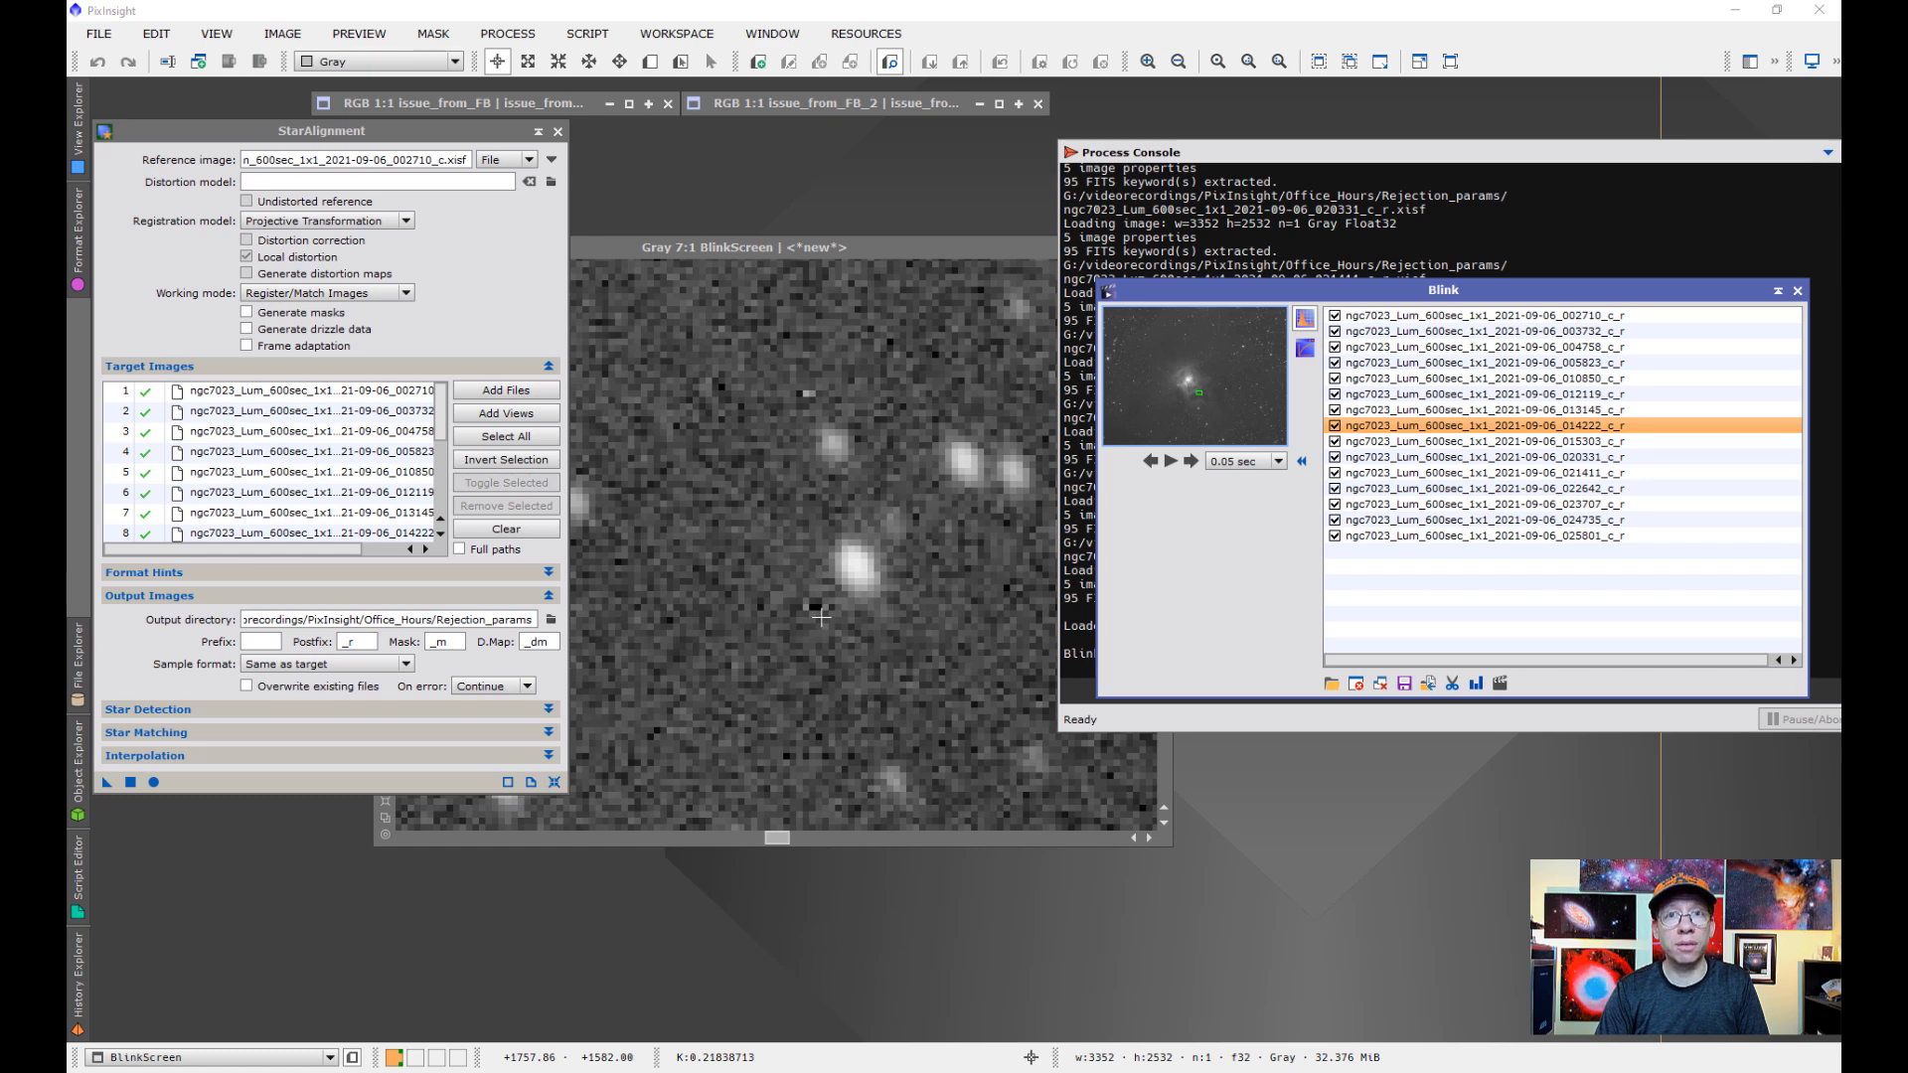
# Open the calibrated frame ngc7023_Lum_600sec_1x1_2021-09-06_010850_c from the StarAlignment target list and apply an automatic screen stretch
pyautogui.doubleClick(353, 473)
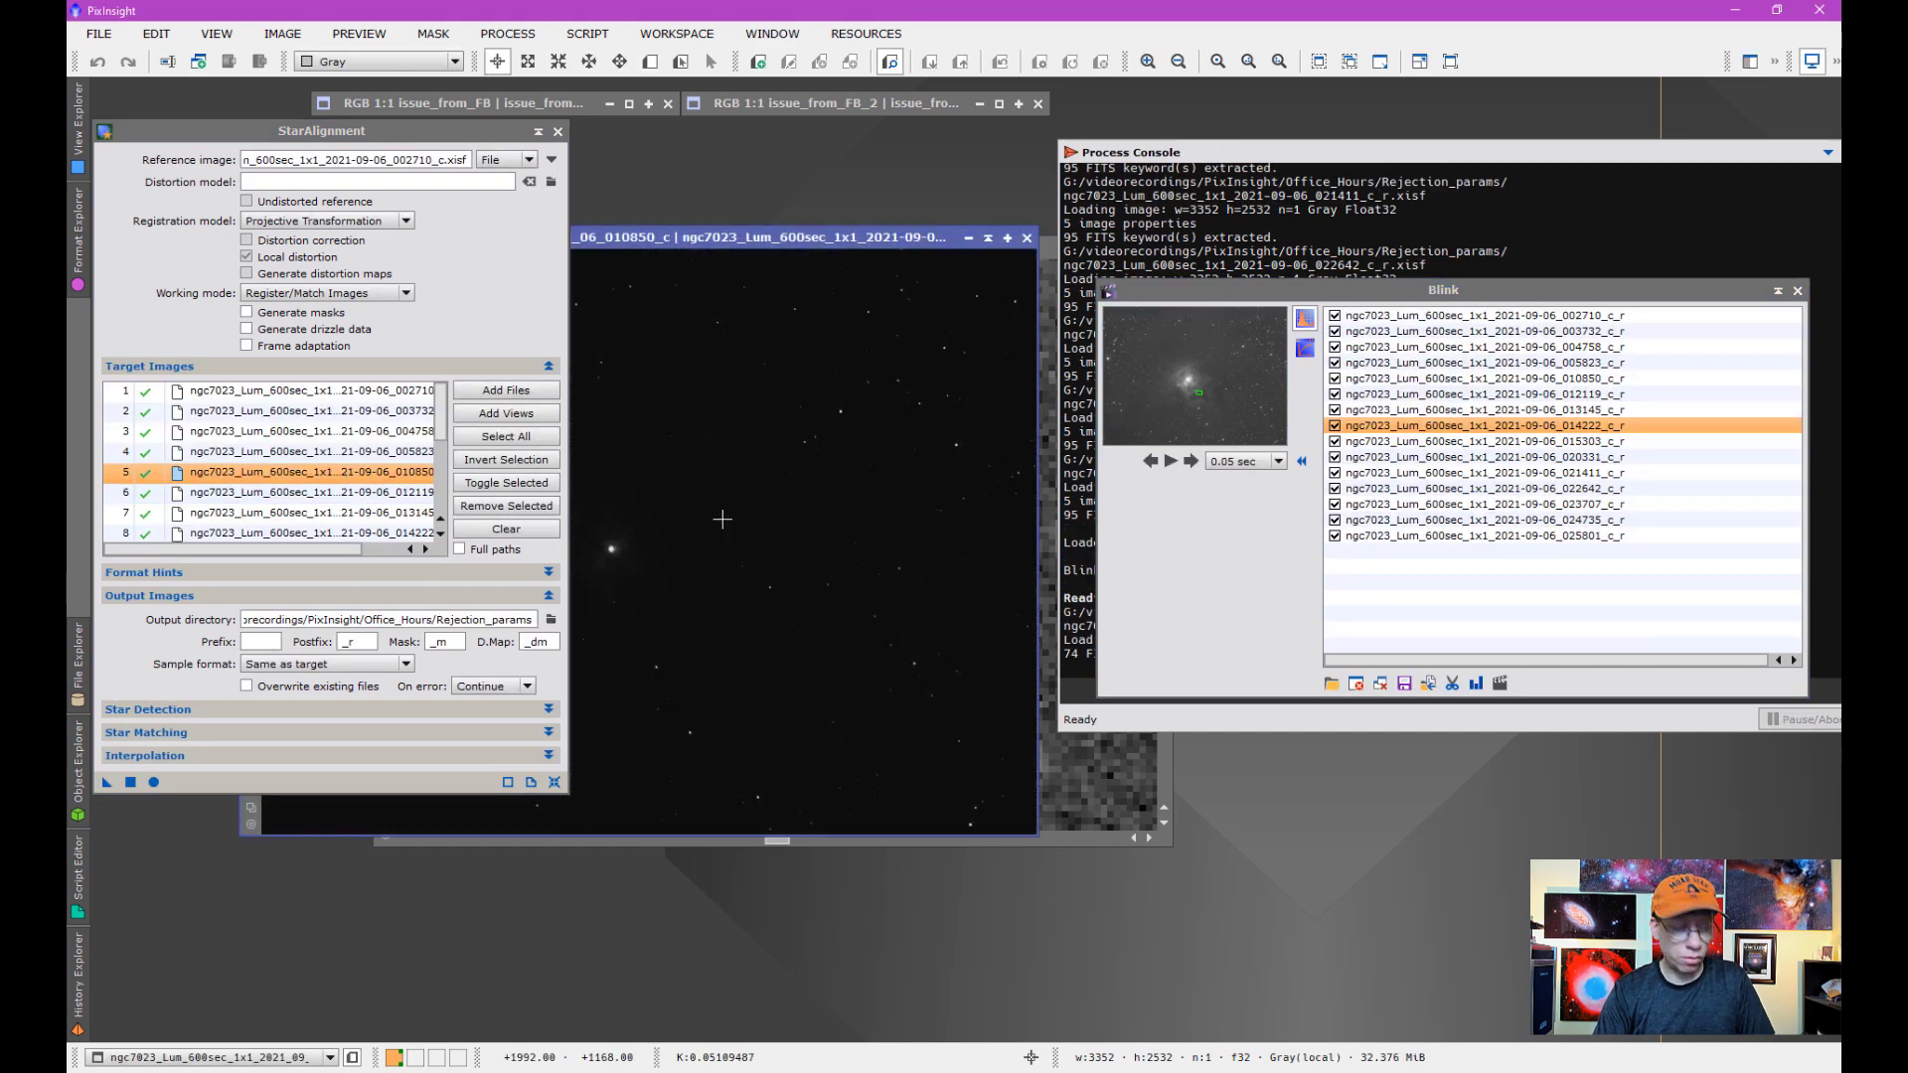
pyautogui.hotkey('ctrl', 'a')
pyautogui.scroll(4, 735, 566)
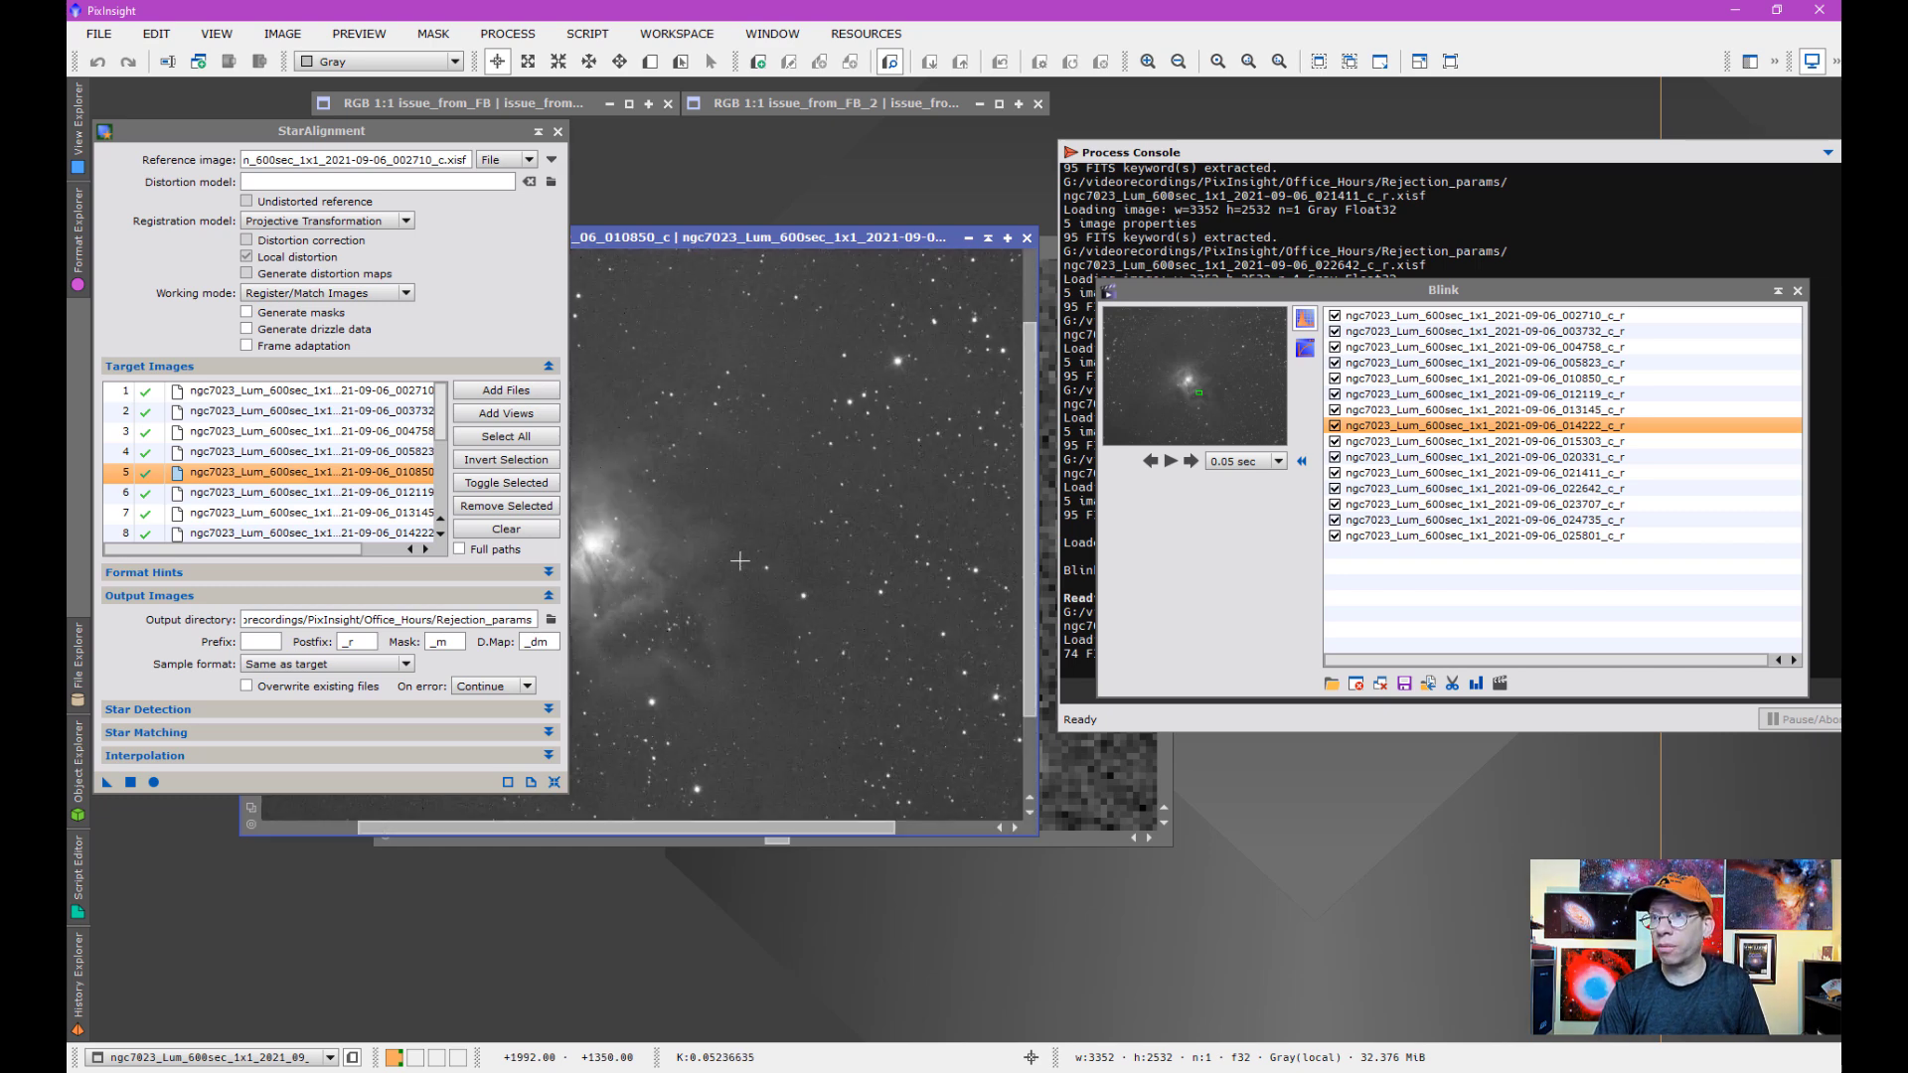
# Inspect the same bright star and its surroundings at pixel level in the unregistered calibrated frame
pyautogui.hotkey('alt', 'p')
pyautogui.moveTo(754, 610); pyautogui.dragTo(780, 413)
pyautogui.moveTo(851, 695); pyautogui.dragTo(803, 548)
pyautogui.hotkey('alt', 'r')
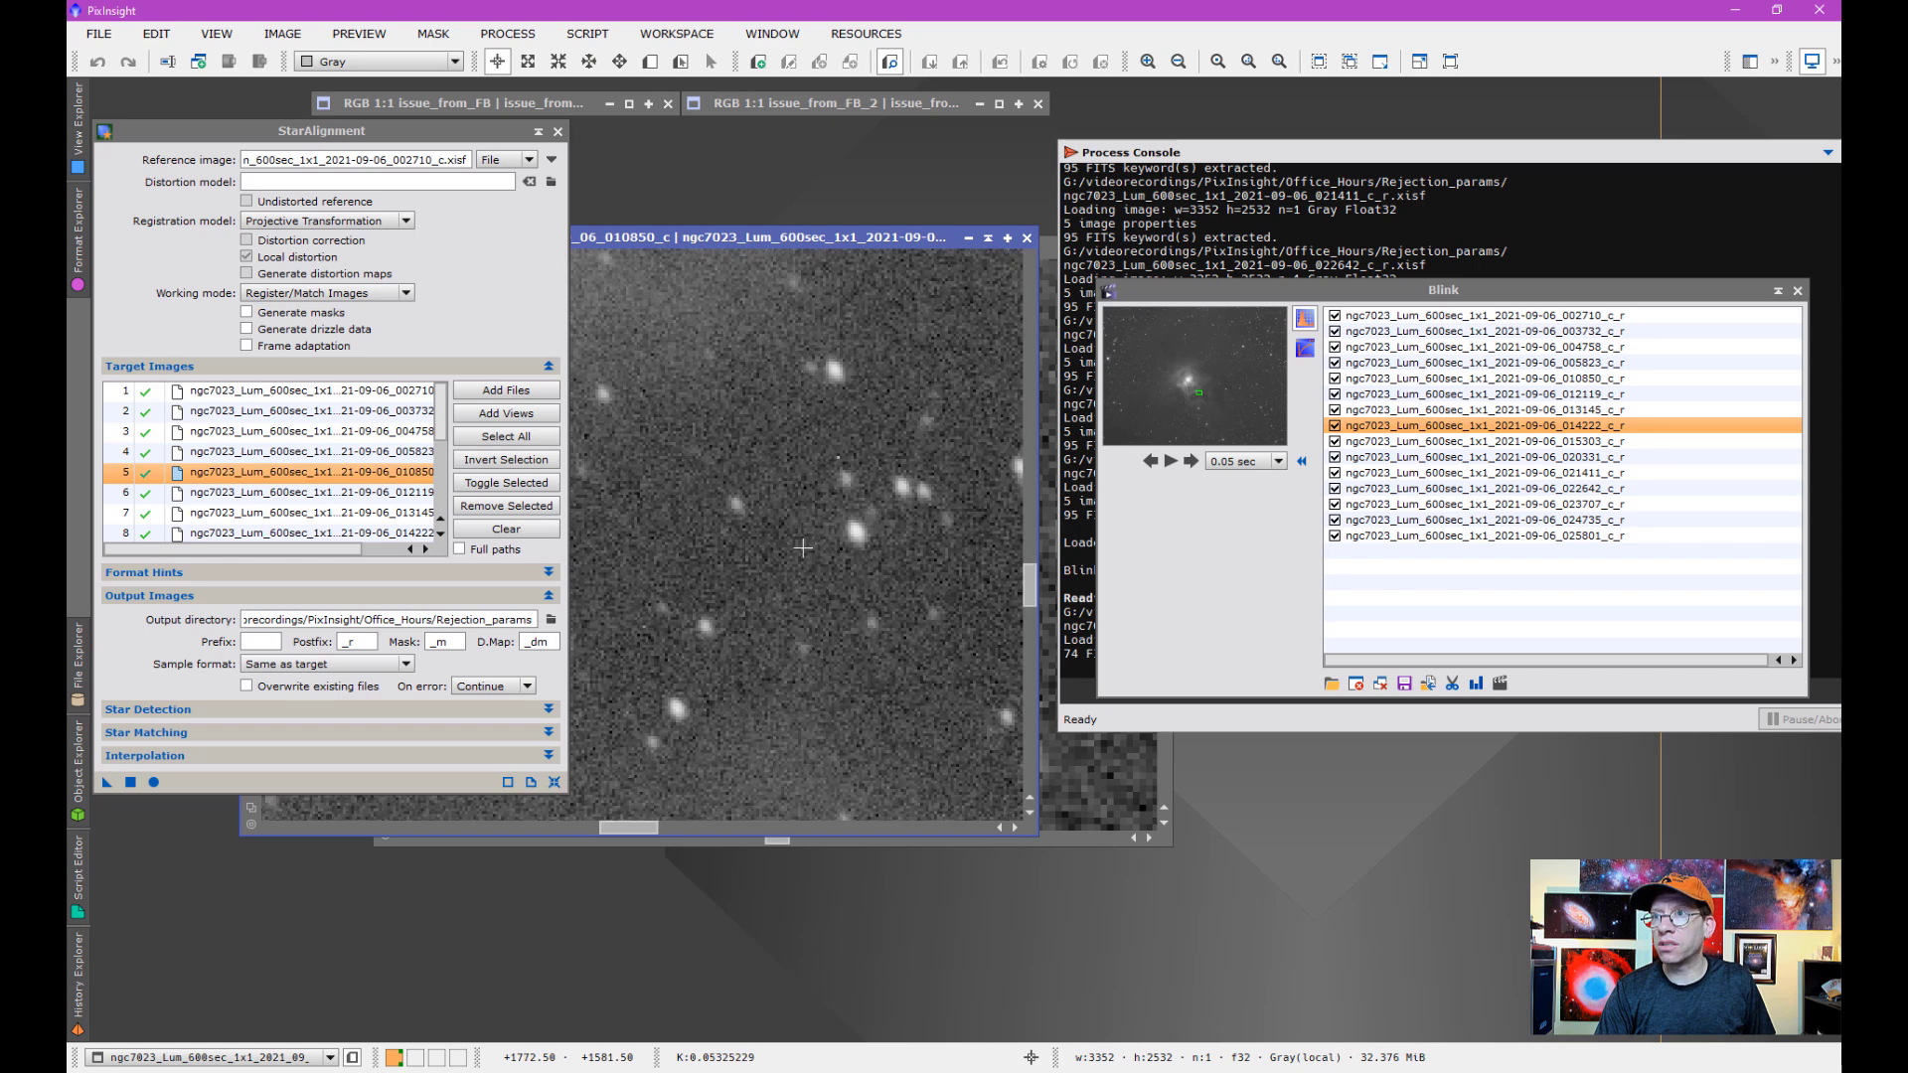
pyautogui.scroll(1, 803, 547)
pyautogui.press('space')
pyautogui.moveTo(833, 611); pyautogui.dragTo(739, 507)
pyautogui.scroll(1, 860, 501)
pyautogui.press('space')
pyautogui.scroll(1, 803, 516)
pyautogui.scroll(1, 803, 516)
pyautogui.press('space')
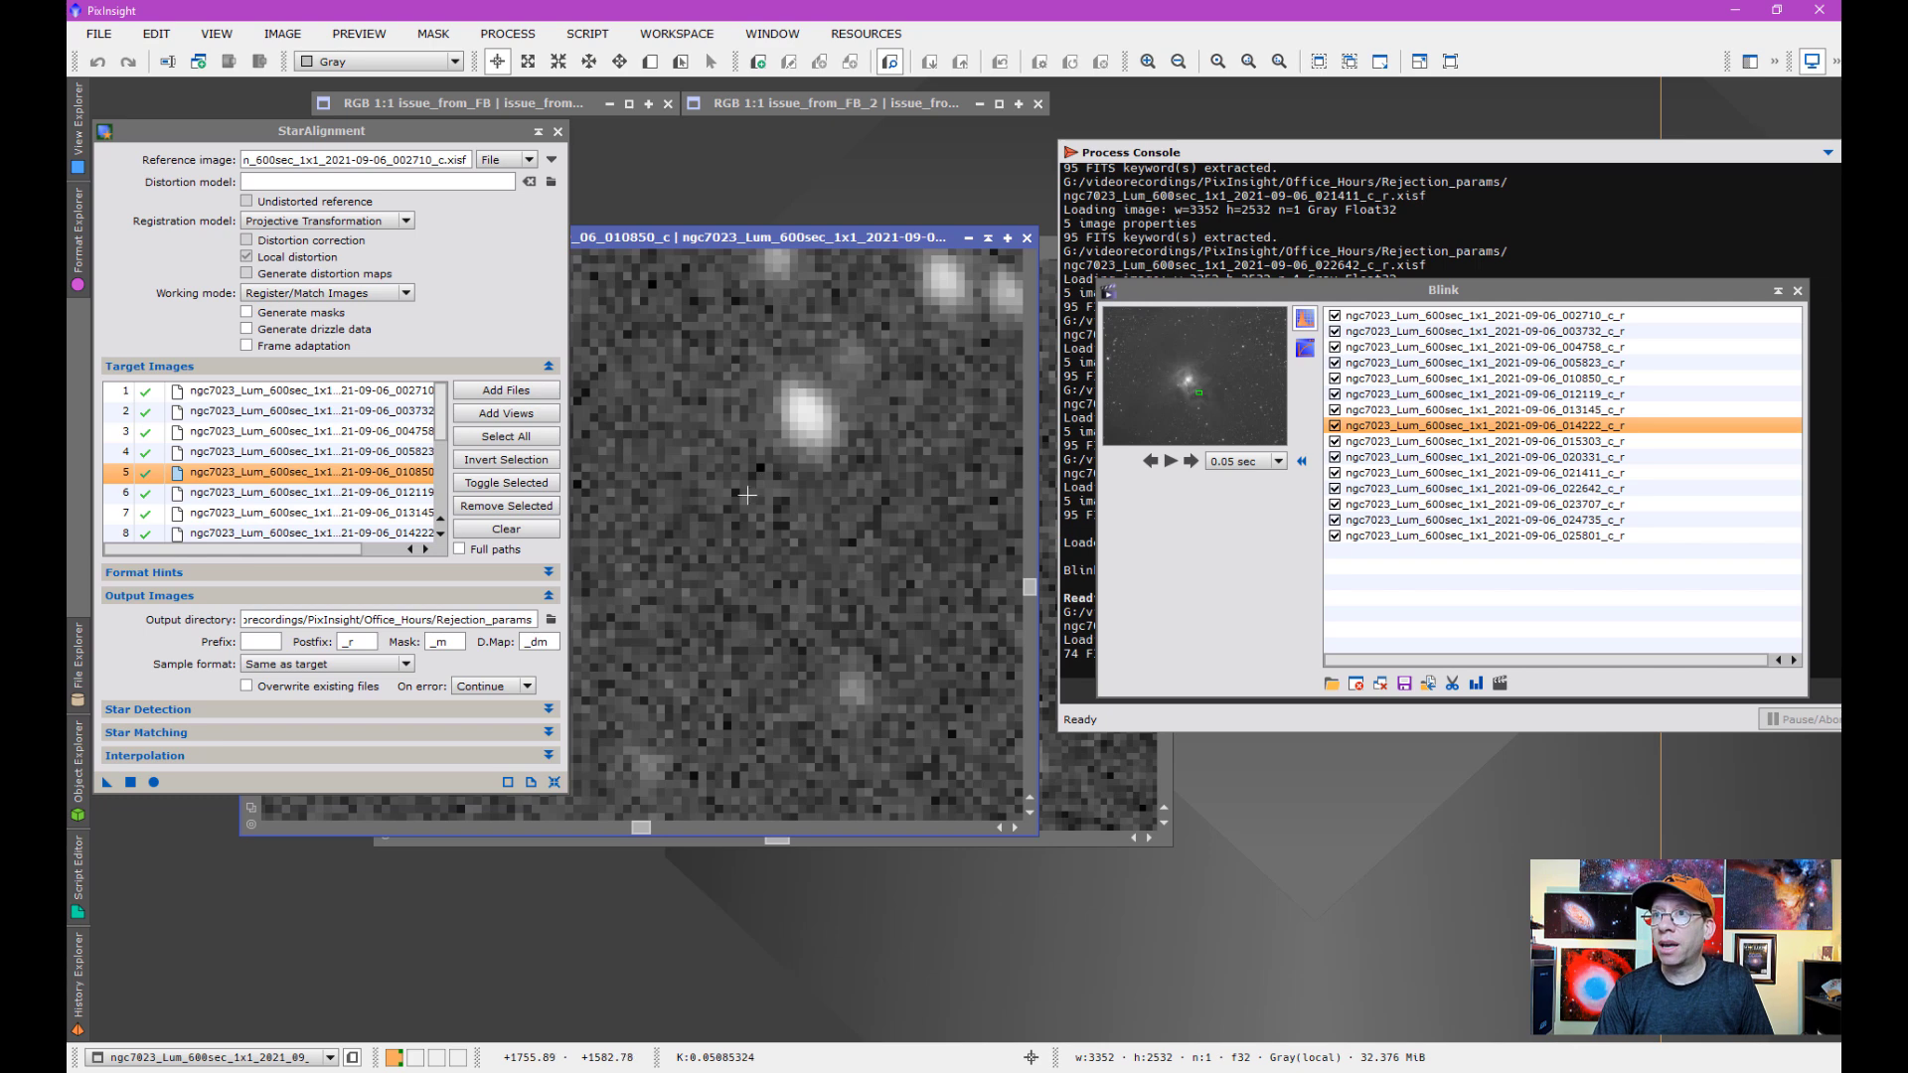
pyautogui.hotkey('ctrl', 'Tab')
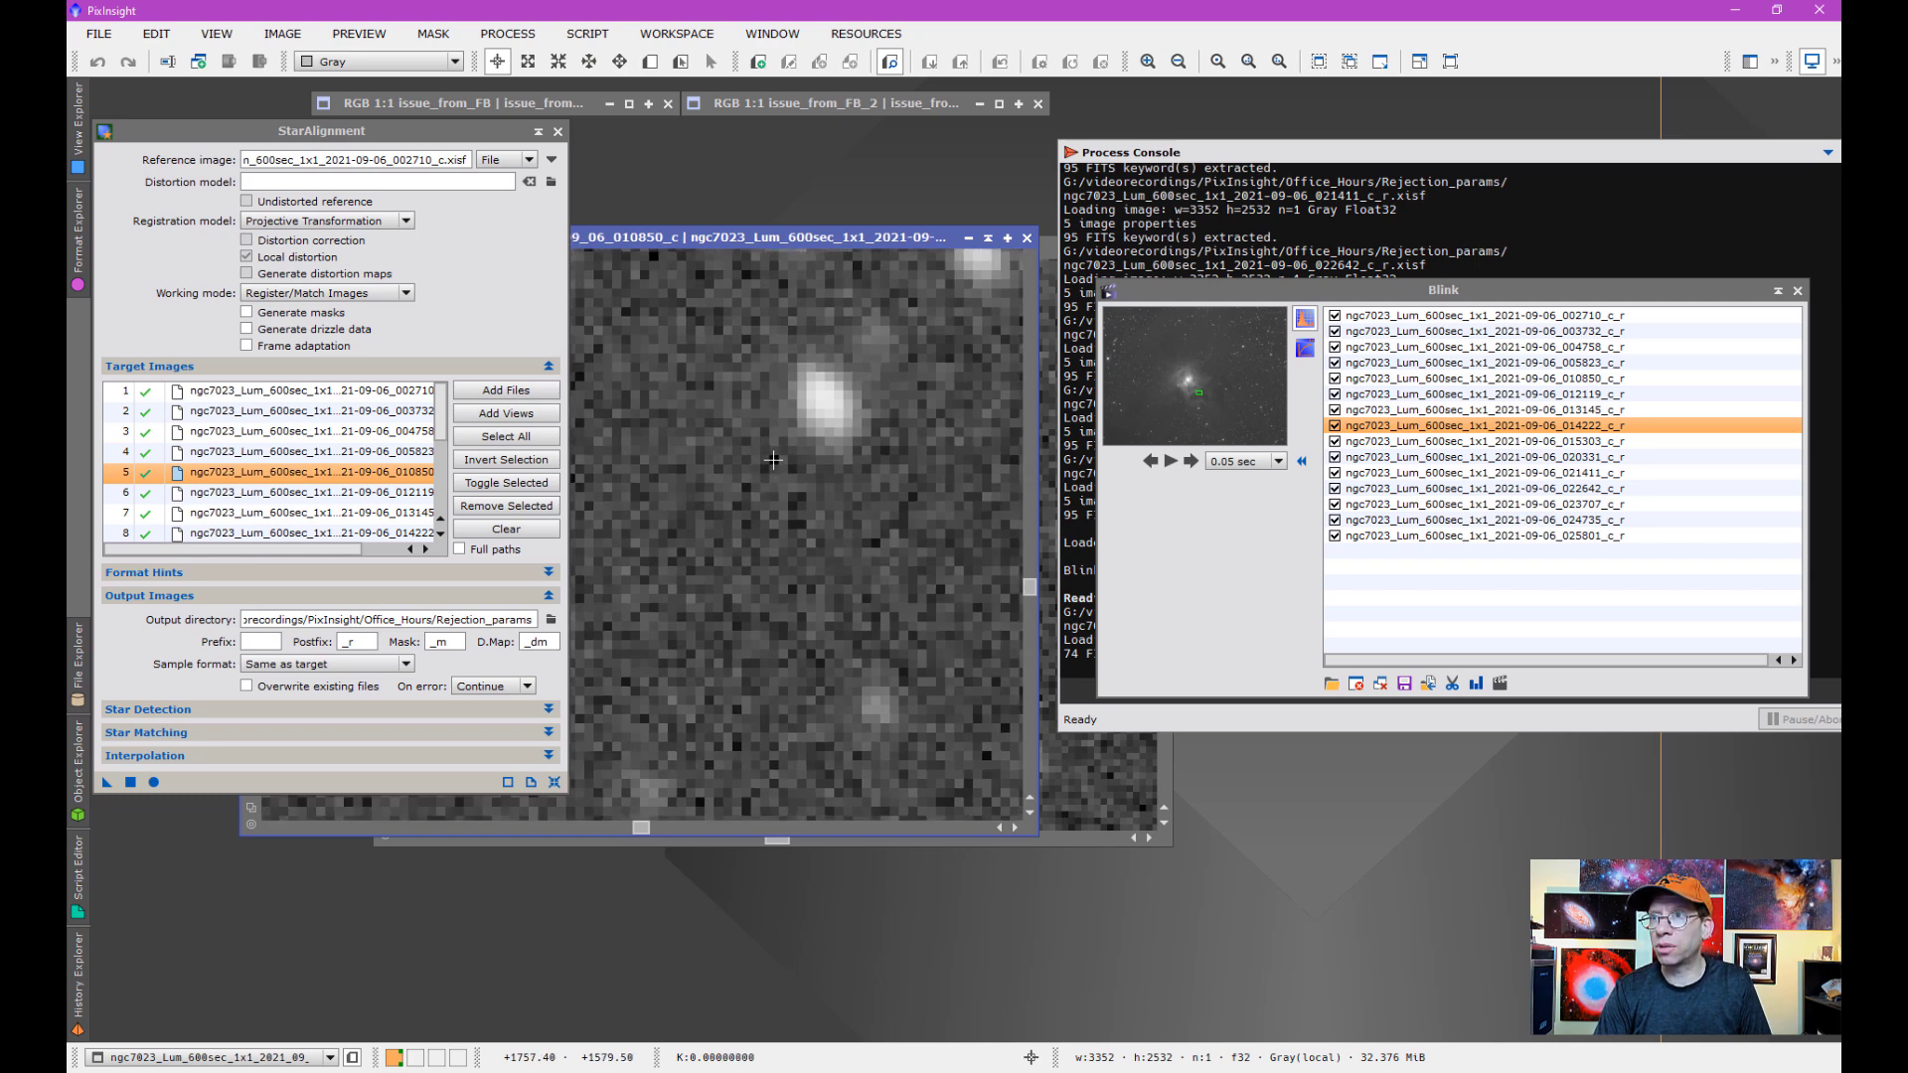
# Read the values of the dark pixels just below the bright star in the calibrated frame
pyautogui.click(773, 460)
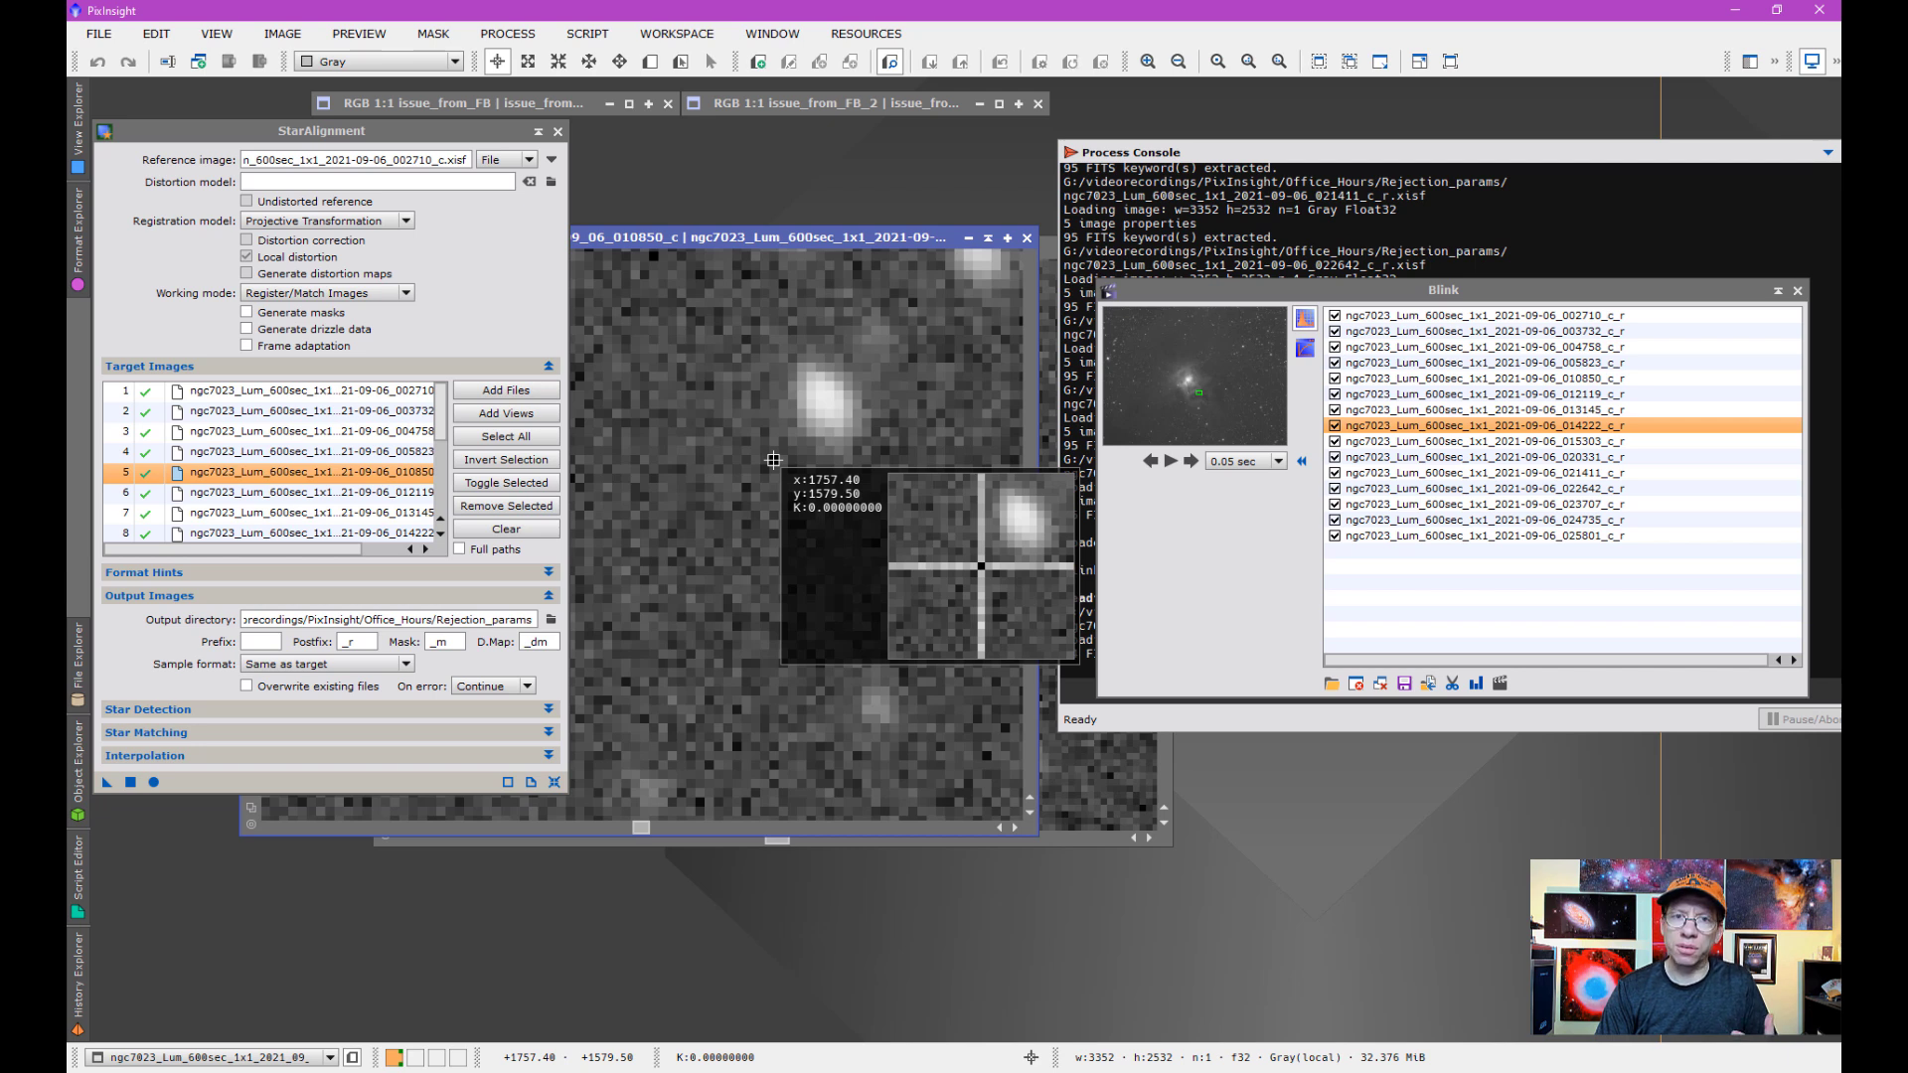
pyautogui.click(773, 460)
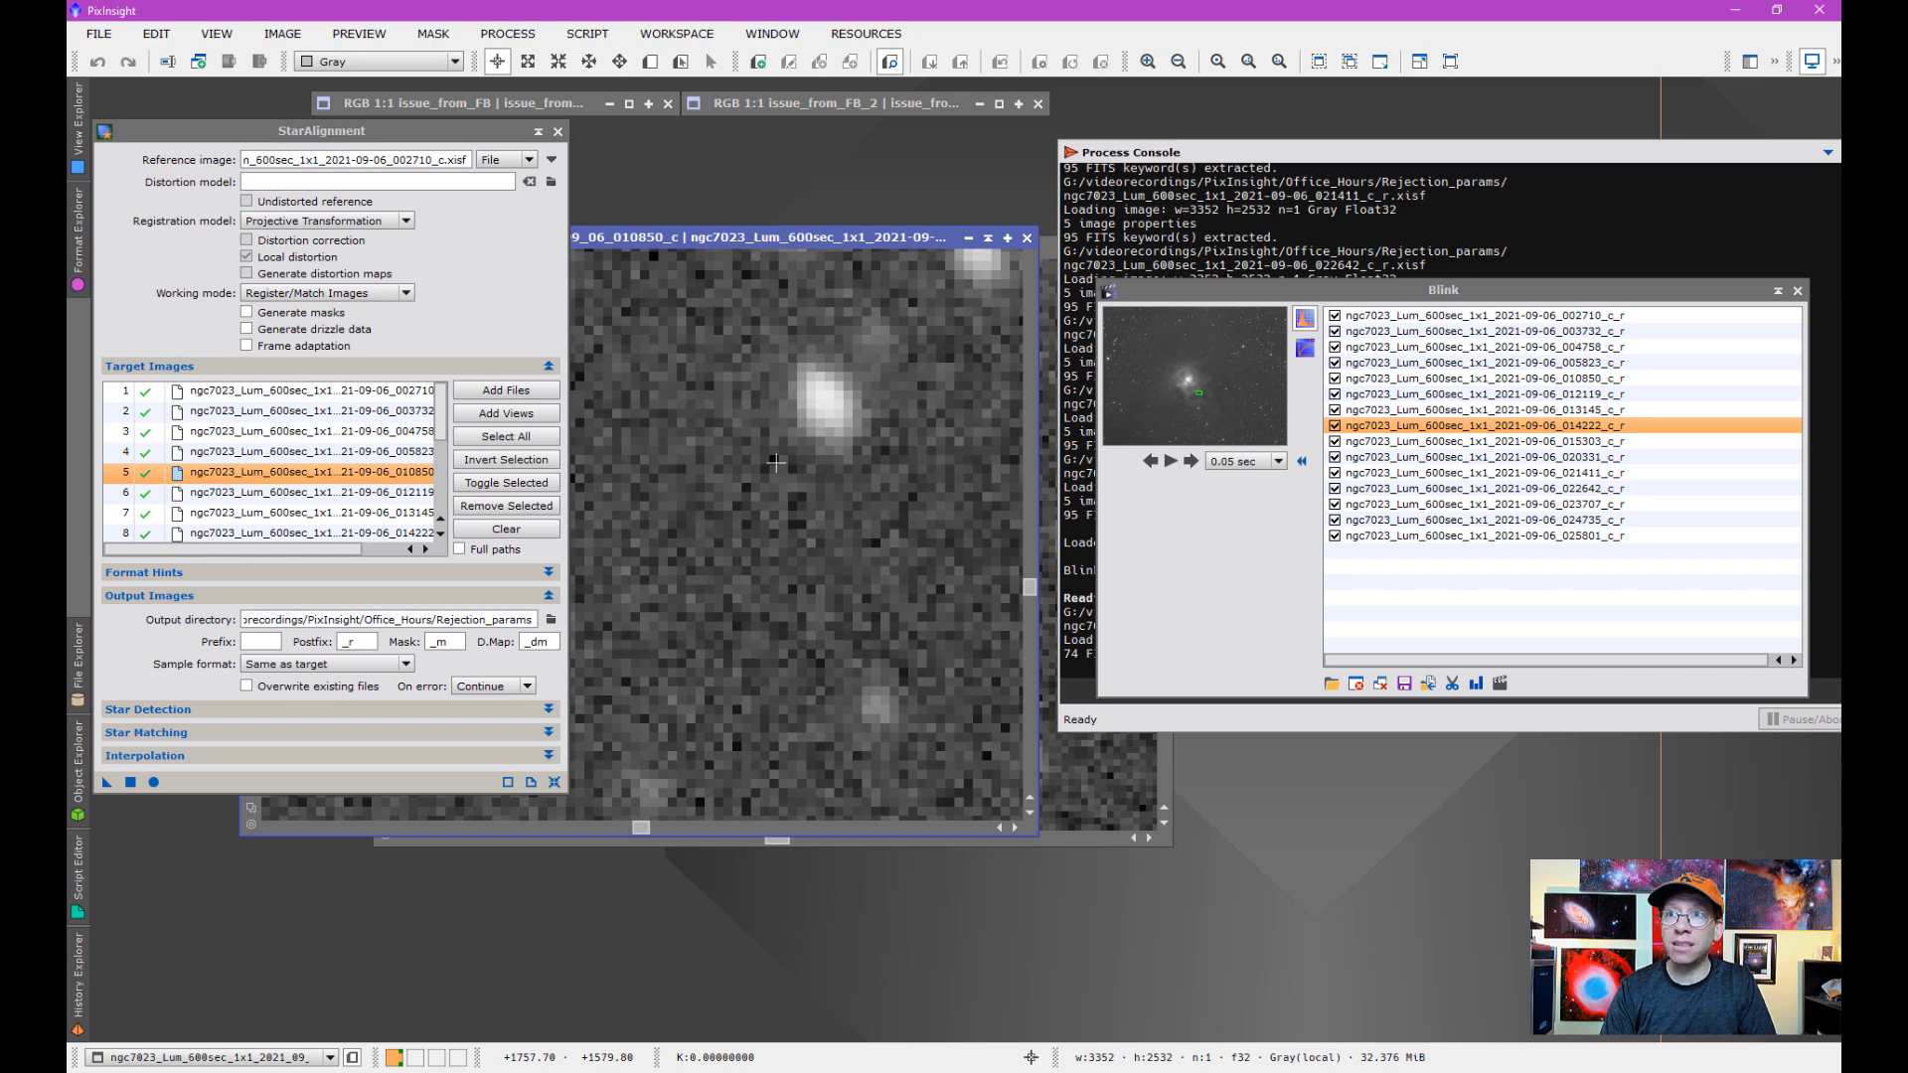
pyautogui.click(775, 463)
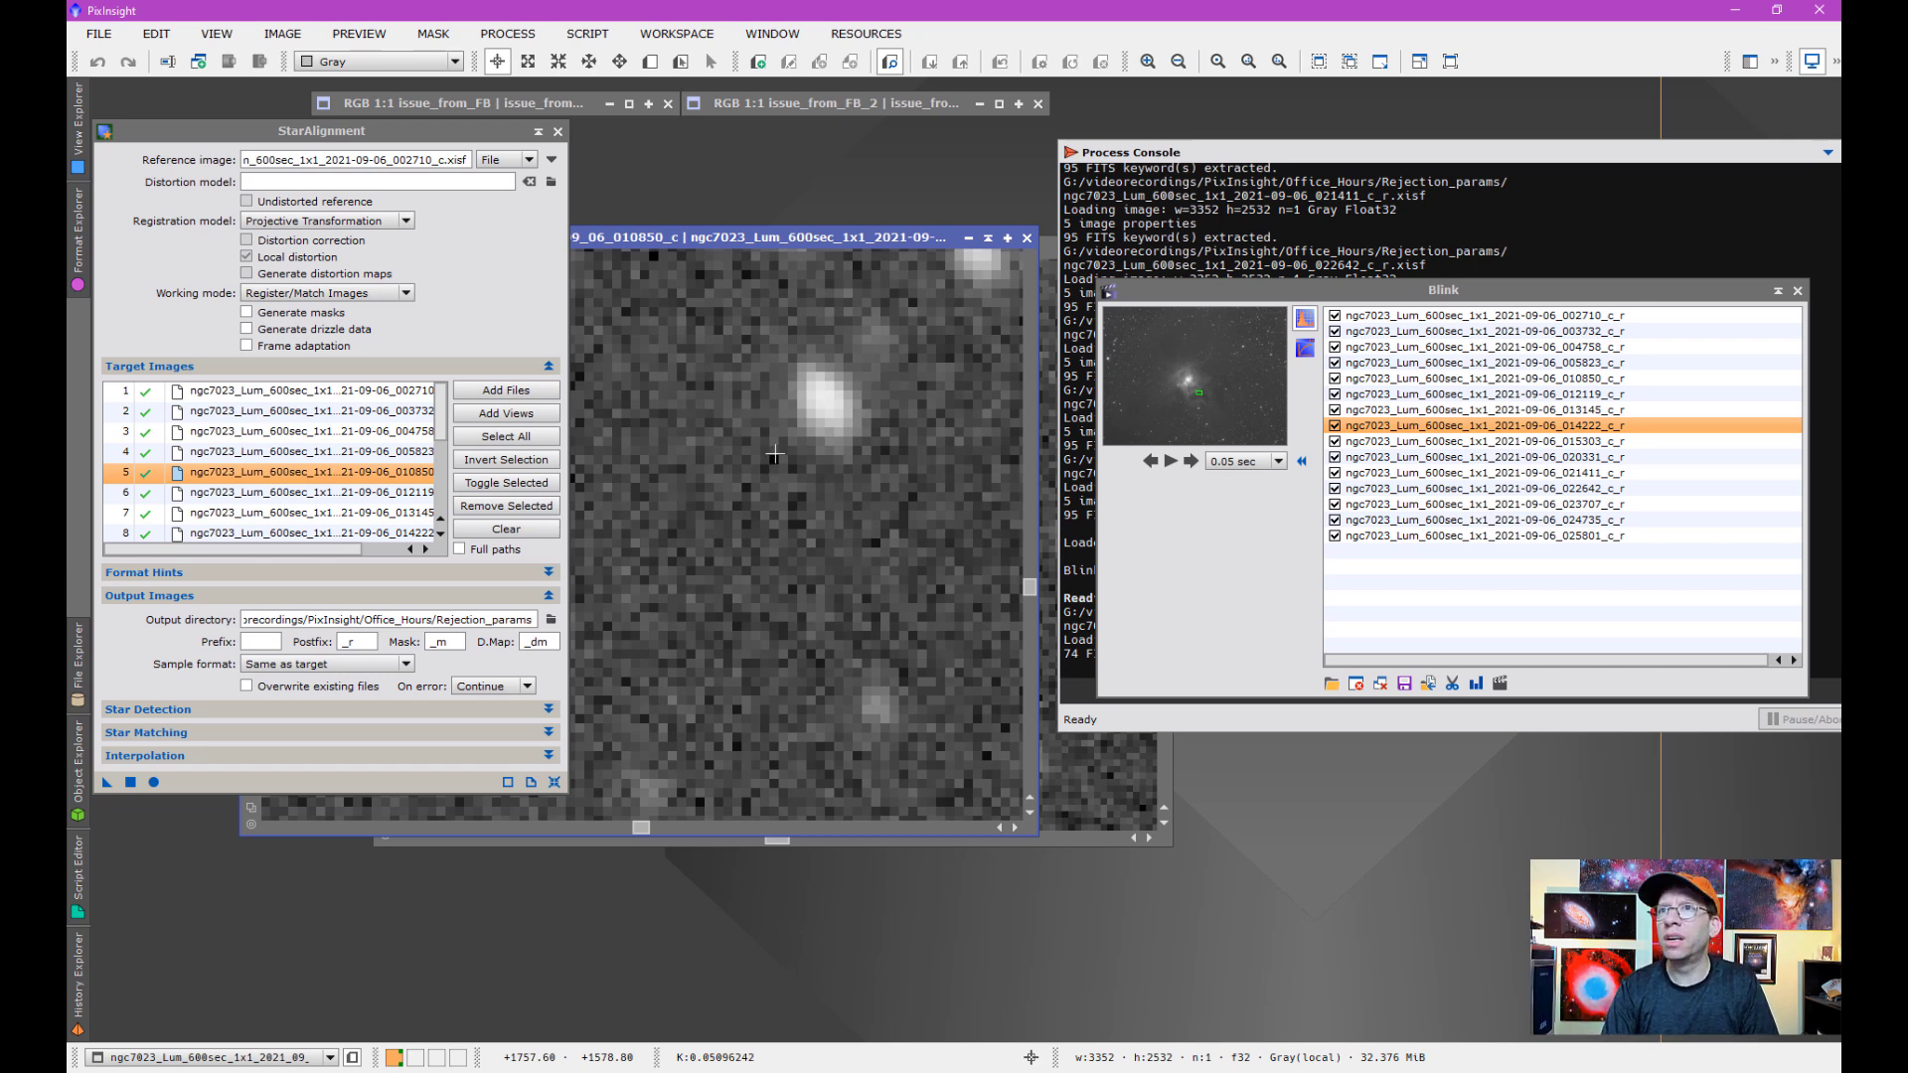
# Close the calibrated frame 010850_c and all the images loaded in Blink
pyautogui.moveTo(907, 244); pyautogui.dragTo(894, 255)
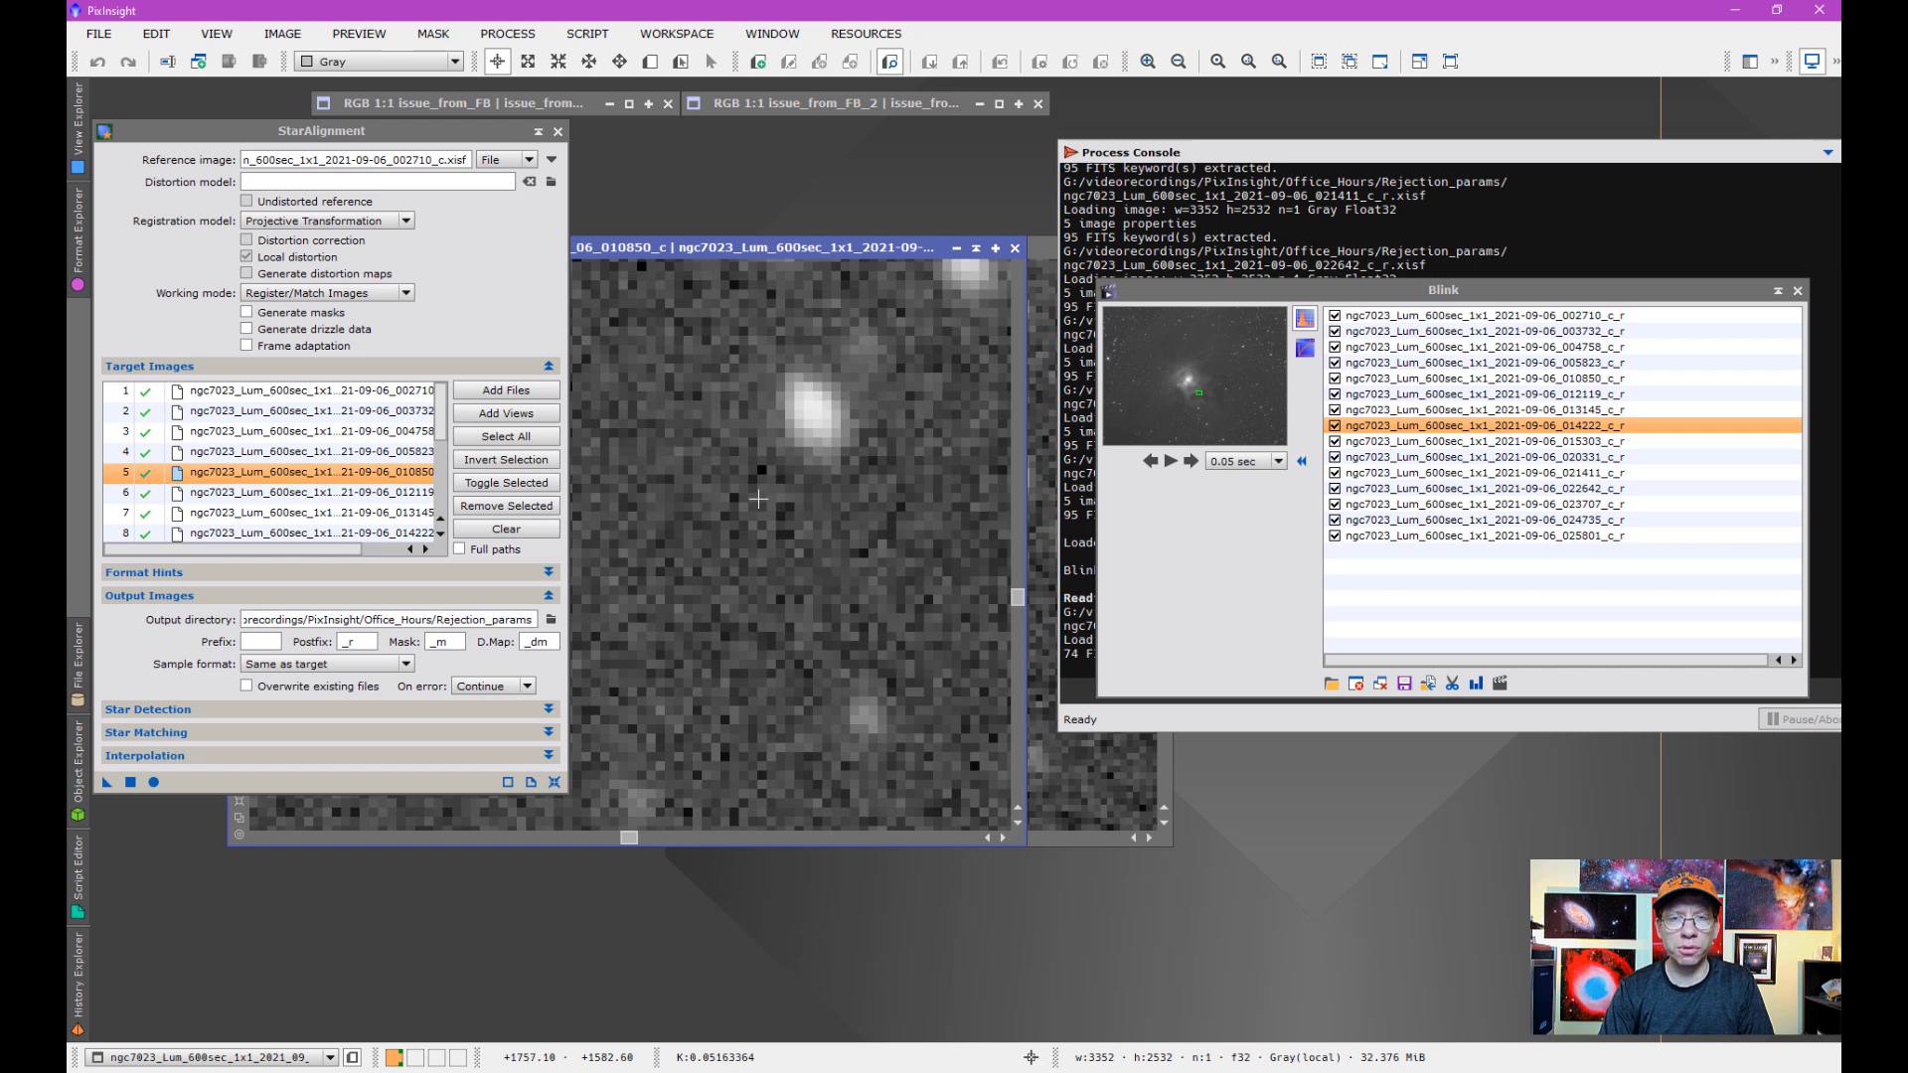
pyautogui.click(1015, 249)
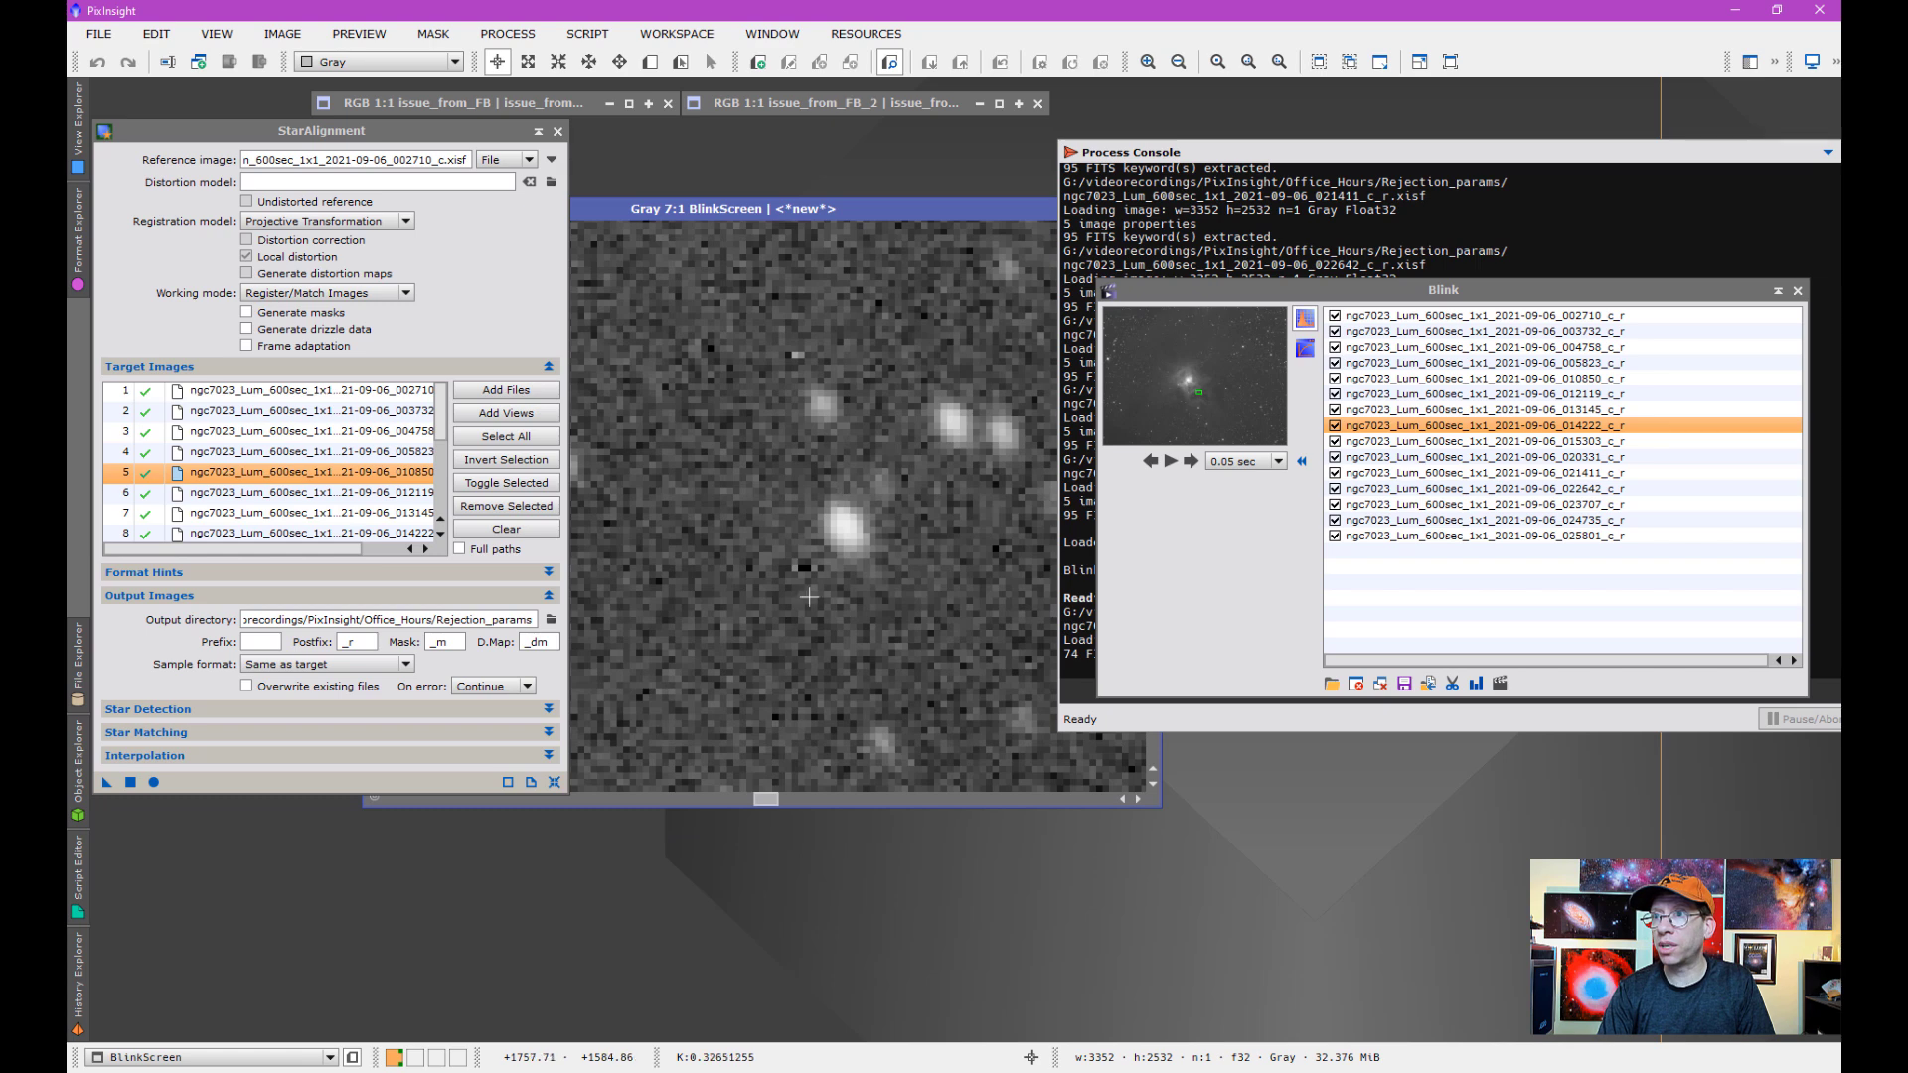
pyautogui.click(1380, 682)
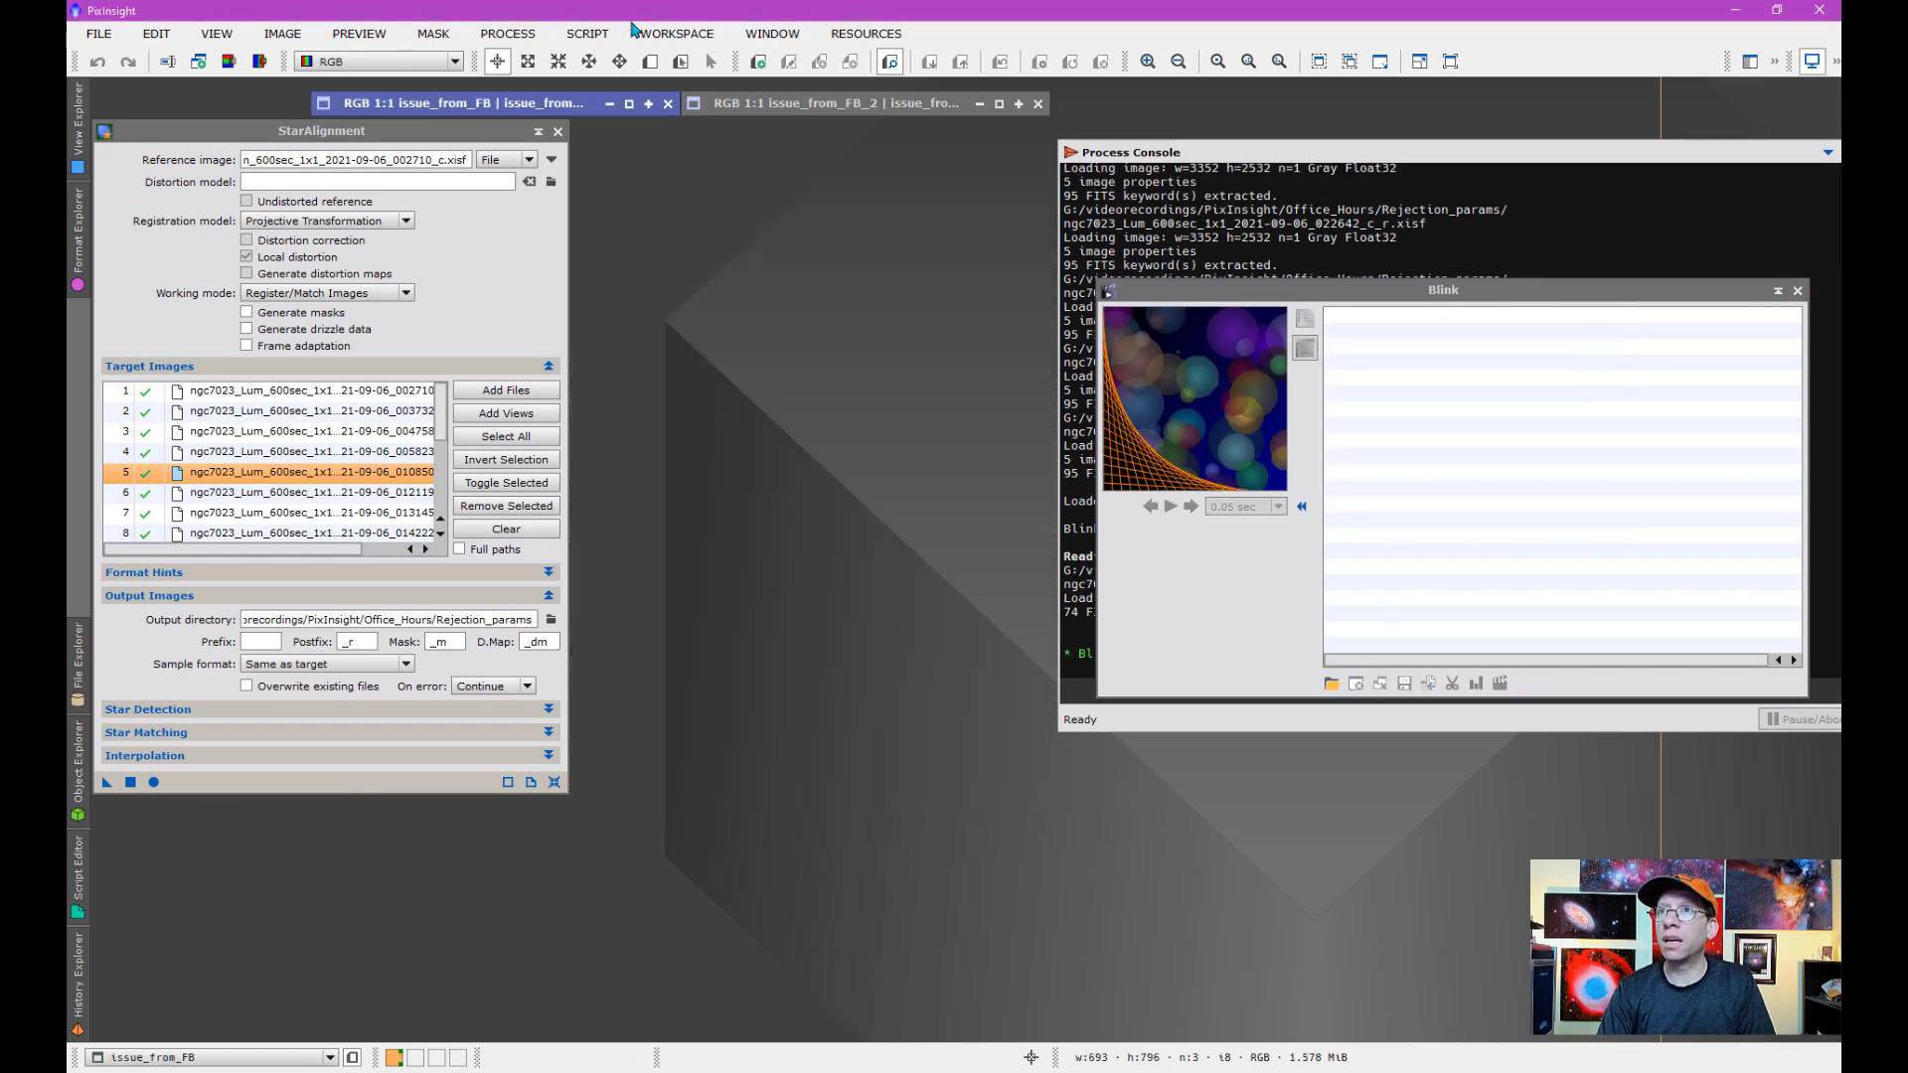
# Open the ImageIntegration process and place its window beside the Process Console, partly over StarAlignment
pyautogui.click(508, 33)
pyautogui.moveTo(711, 64)
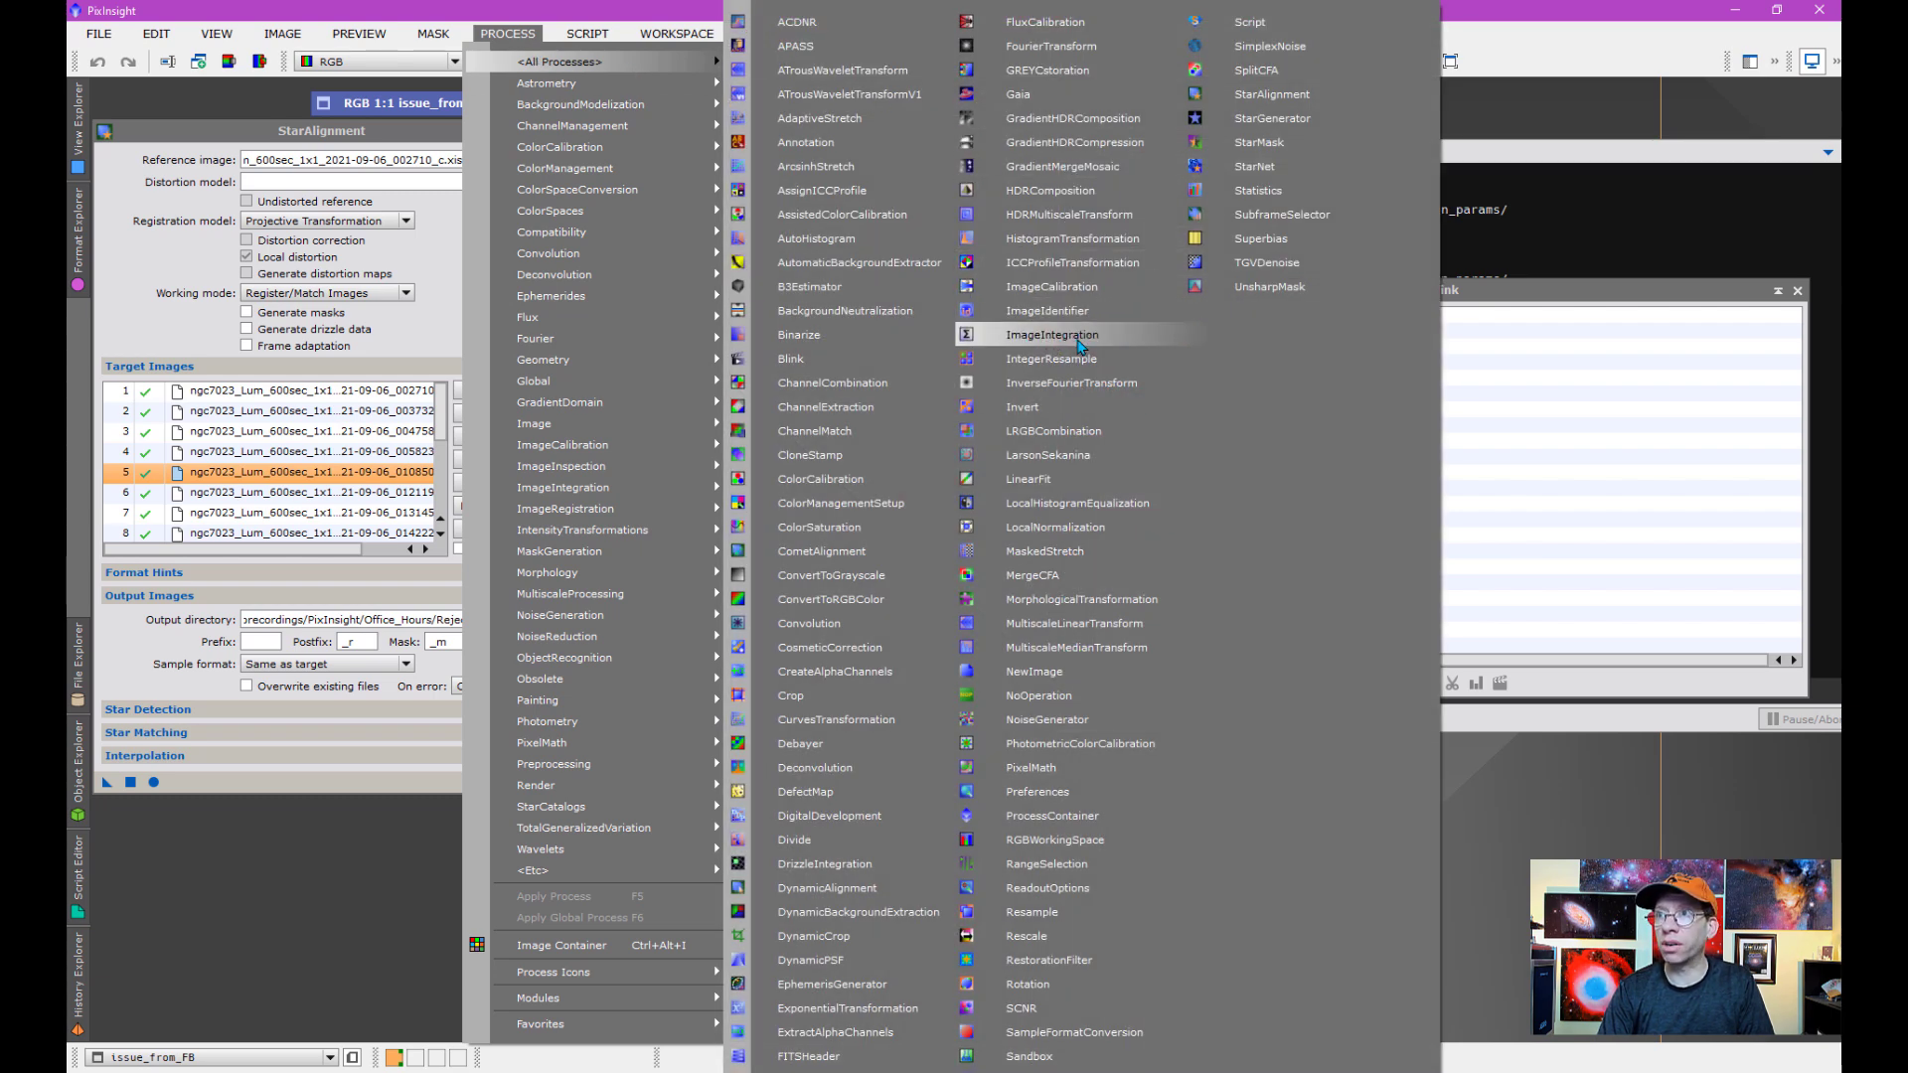
pyautogui.click(1076, 336)
pyautogui.moveTo(434, 244); pyautogui.dragTo(857, 165)
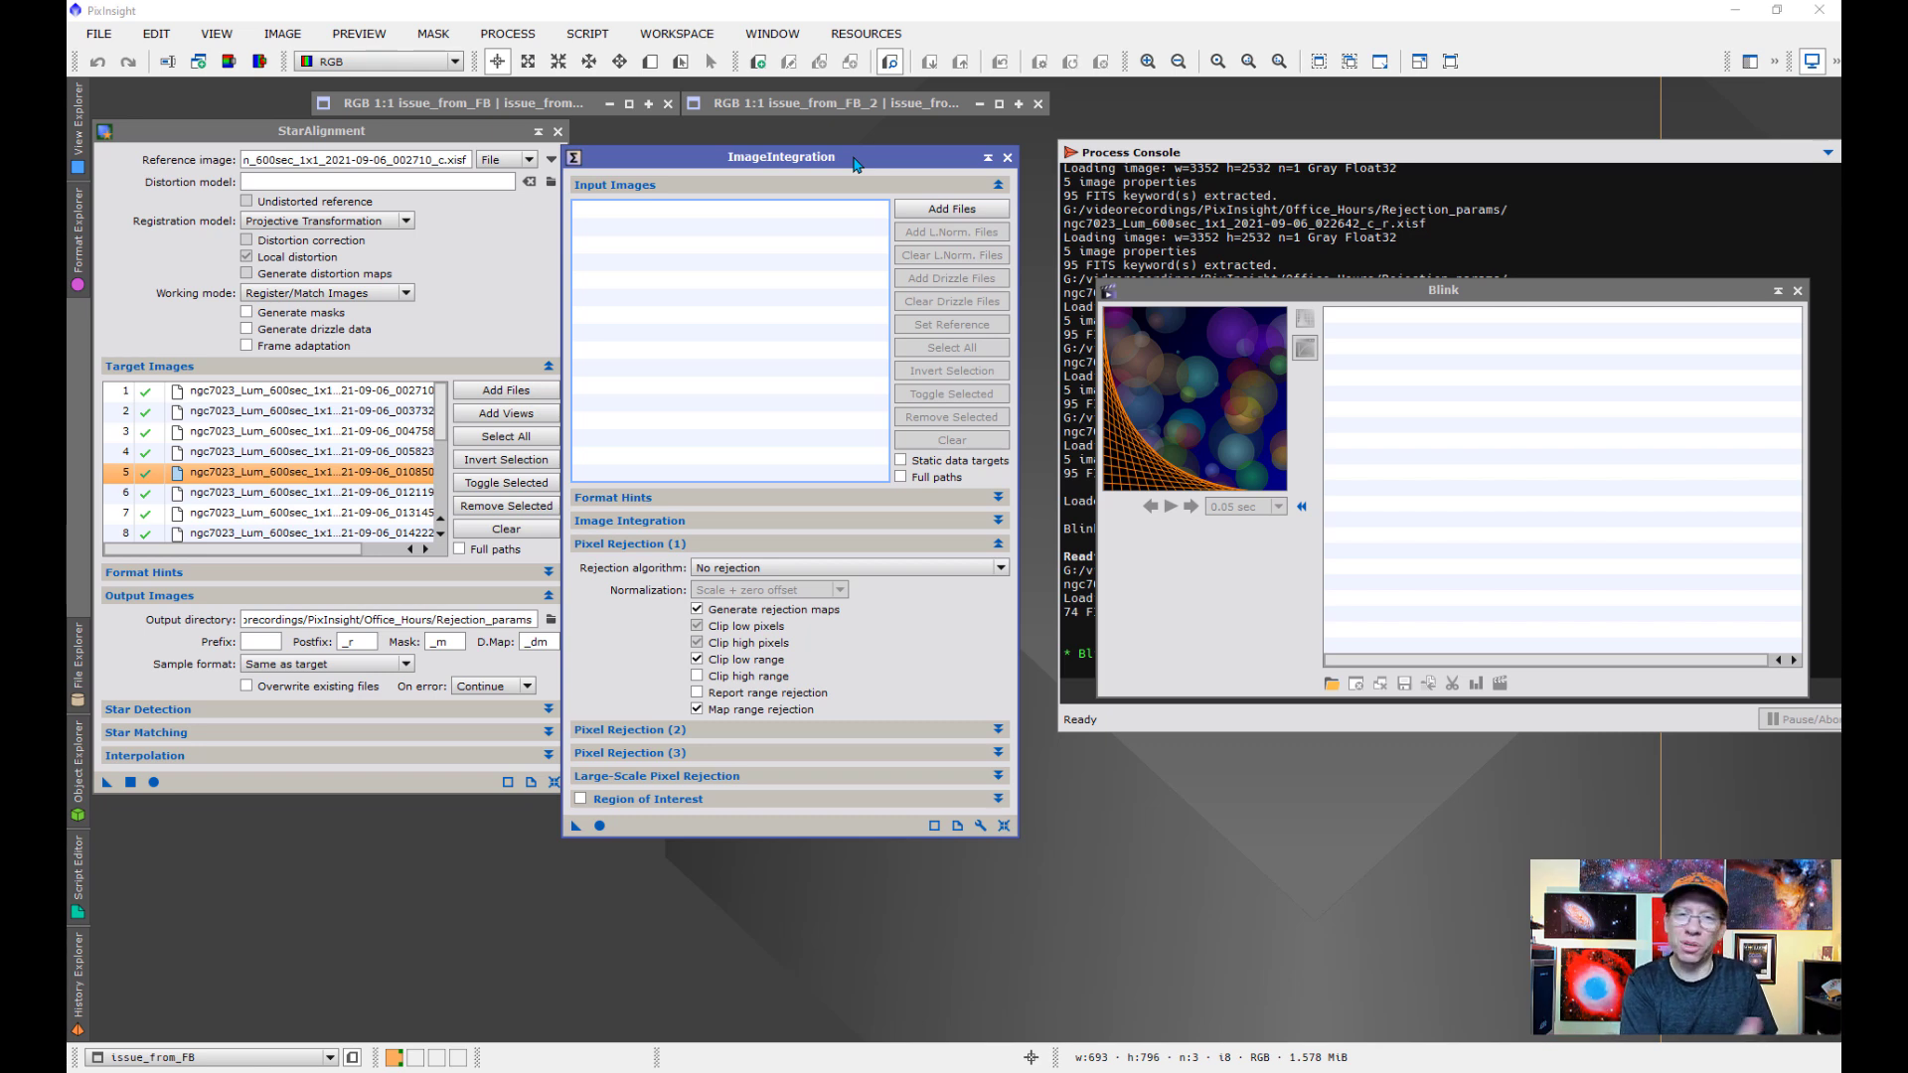
pyautogui.moveTo(856, 164); pyautogui.dragTo(681, 203)
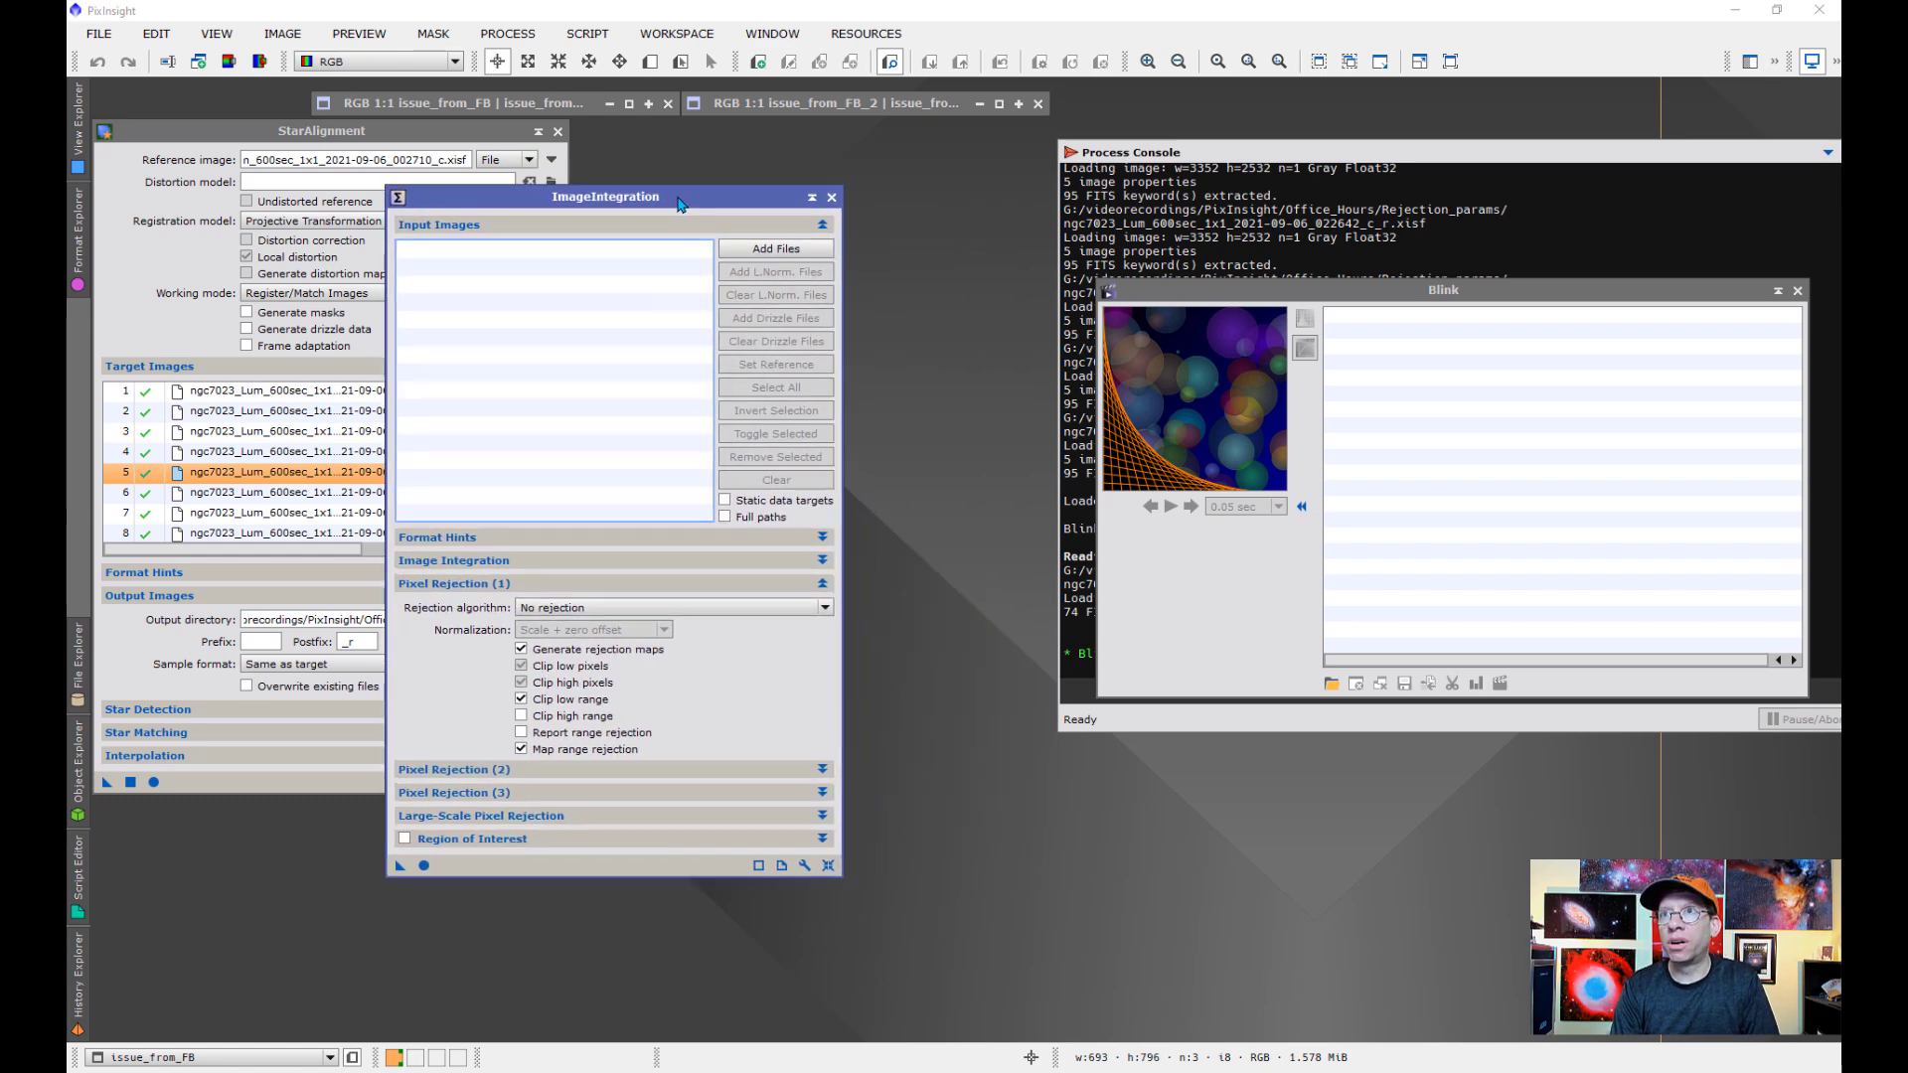
# Add all the registered _c_r.xisf frames in the Rejection_params folder as ImageIntegration input images
pyautogui.click(773, 249)
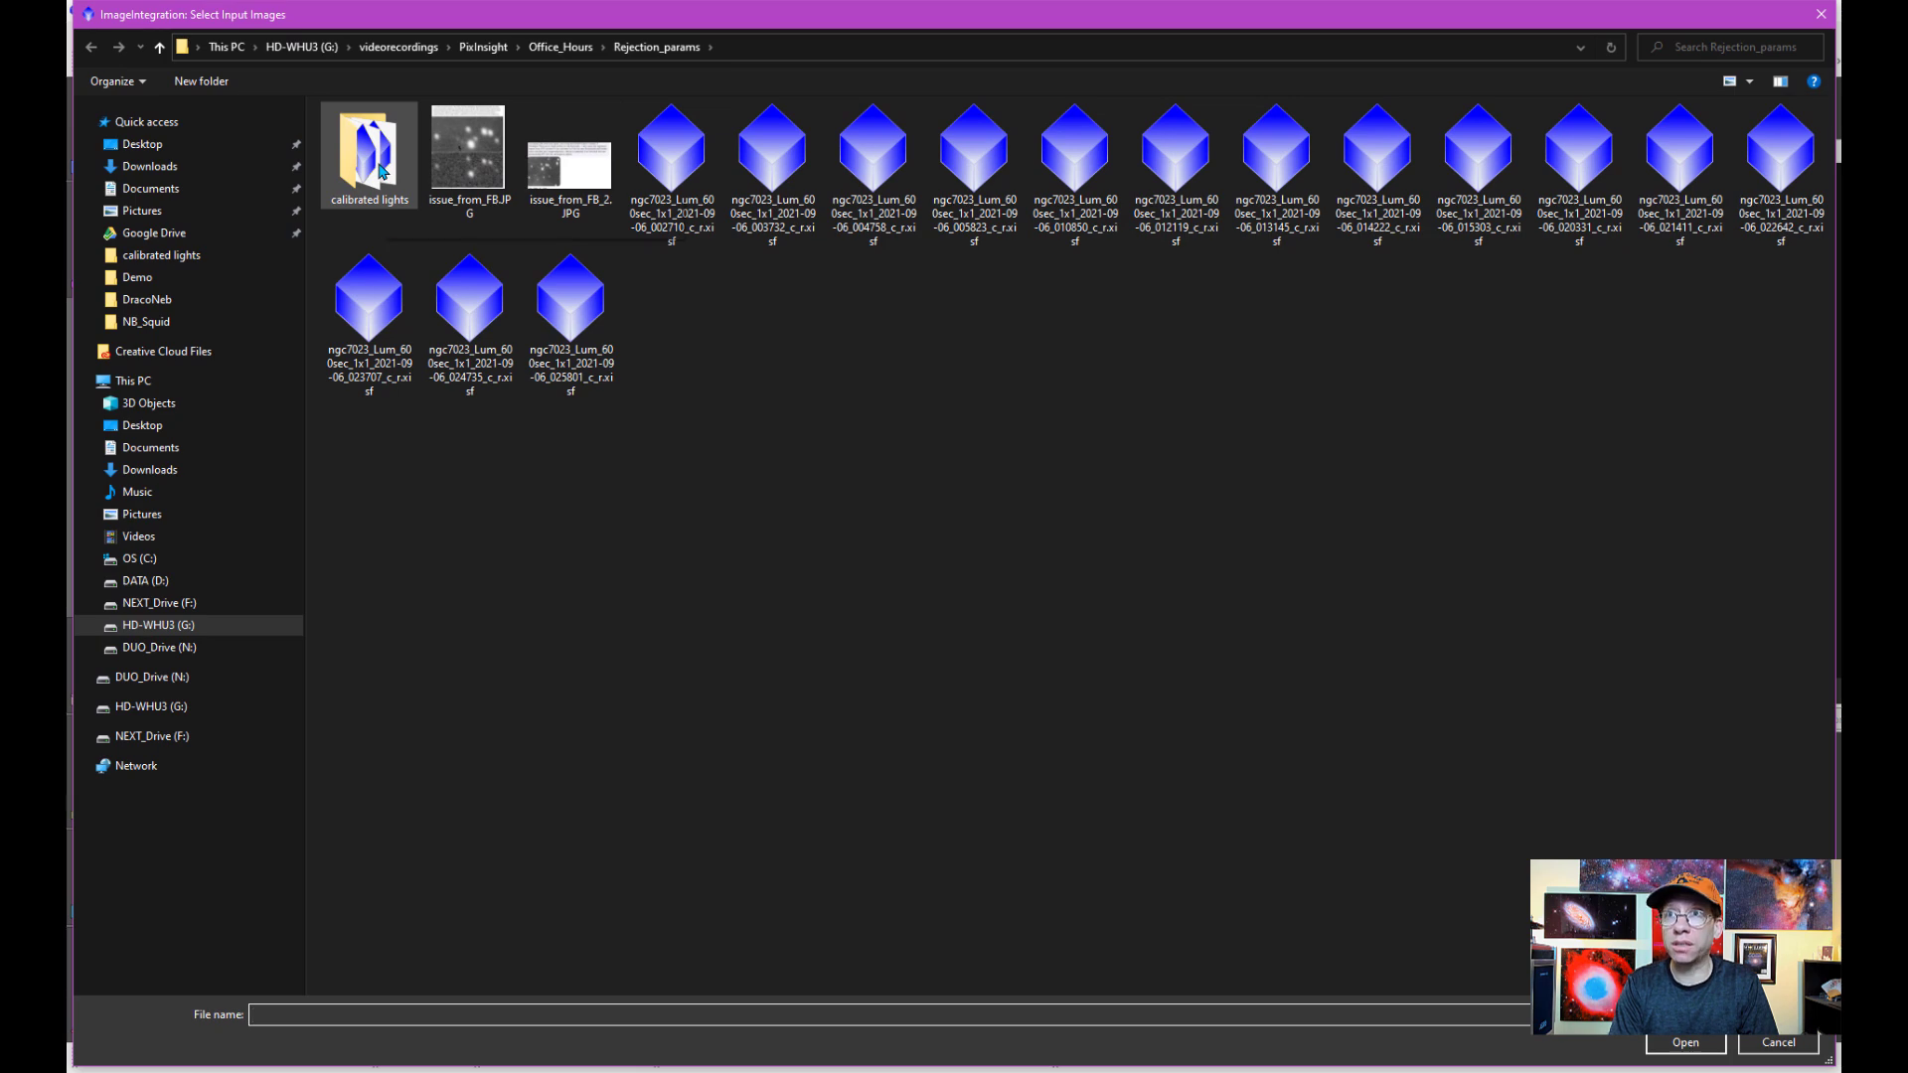
pyautogui.click(672, 159)
pyautogui.keyDown('shift'); pyautogui.click(578, 318); pyautogui.keyUp('shift')
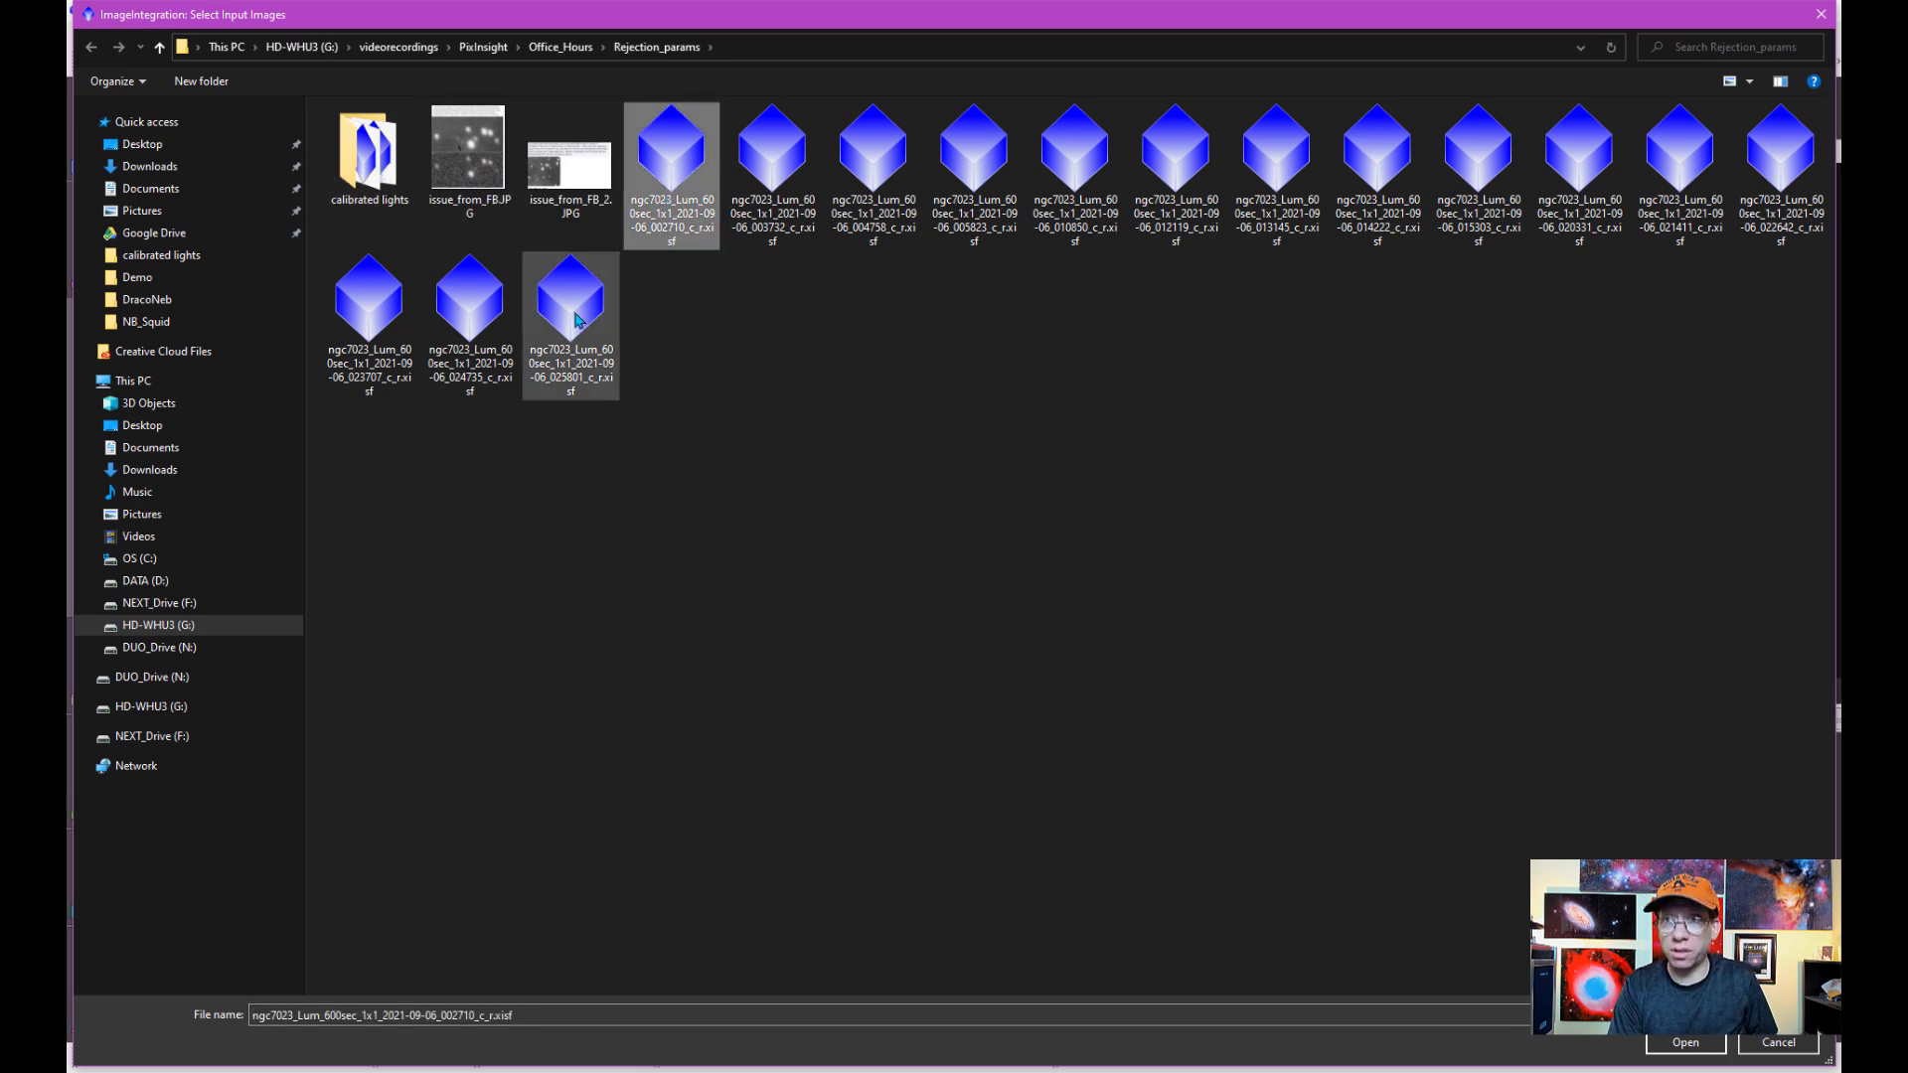
pyautogui.click(1686, 1042)
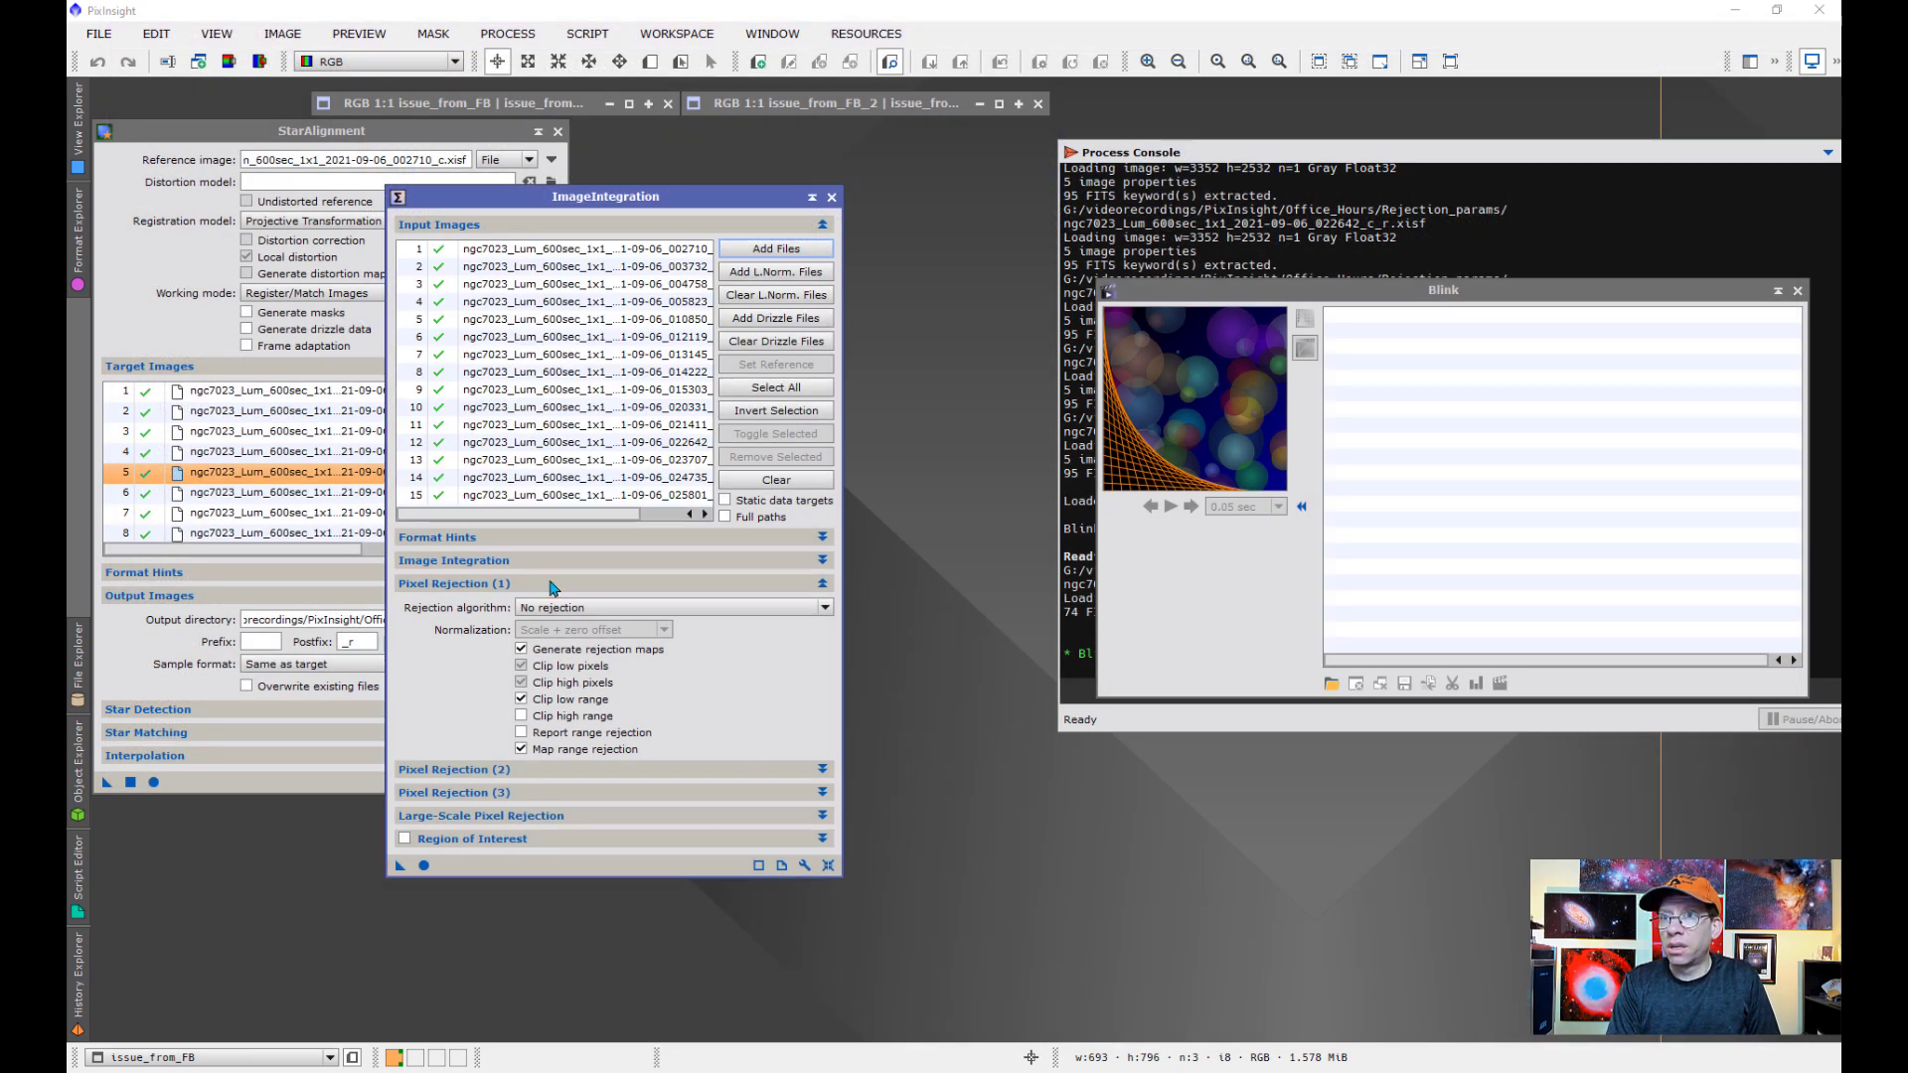
# Review the combination, normalization and weighting settings of ImageIntegration, moving its window so that more sections fit on screen
pyautogui.click(495, 561)
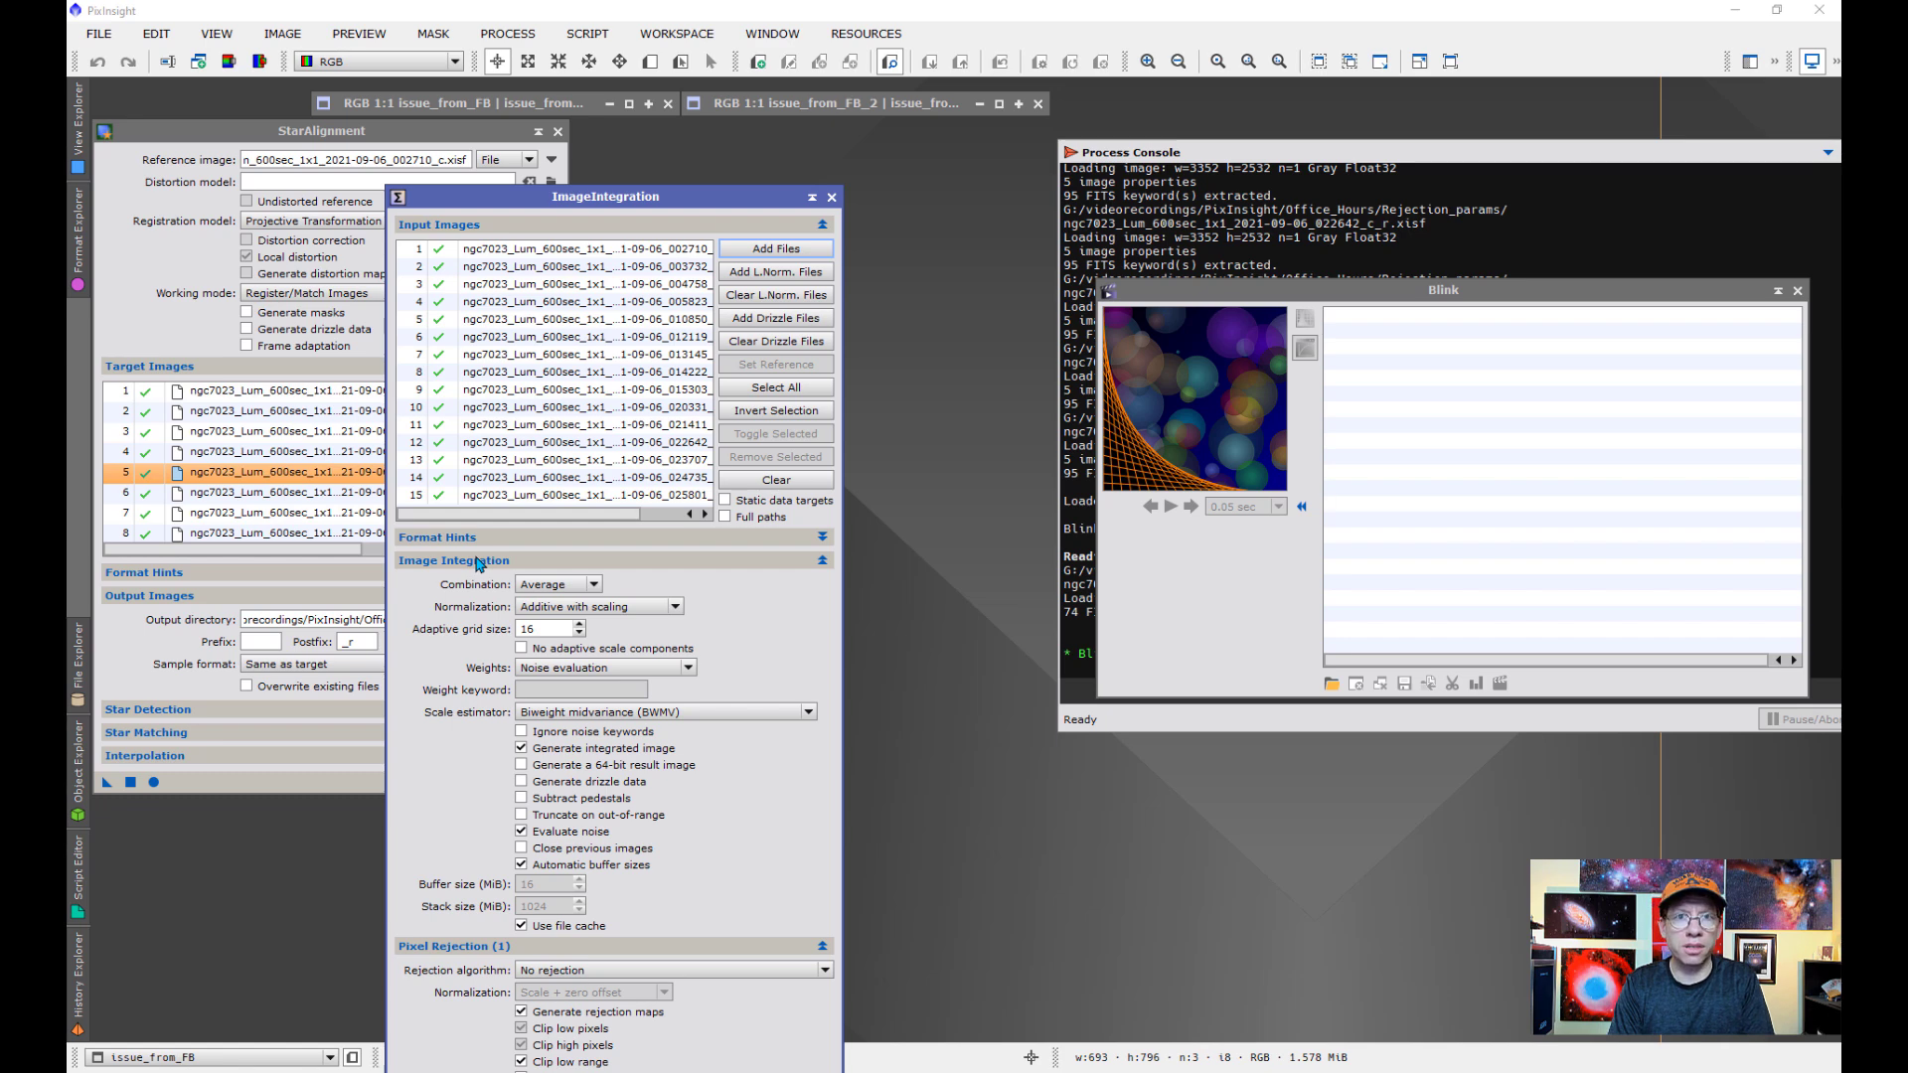
pyautogui.moveTo(640, 196); pyautogui.dragTo(674, 65)
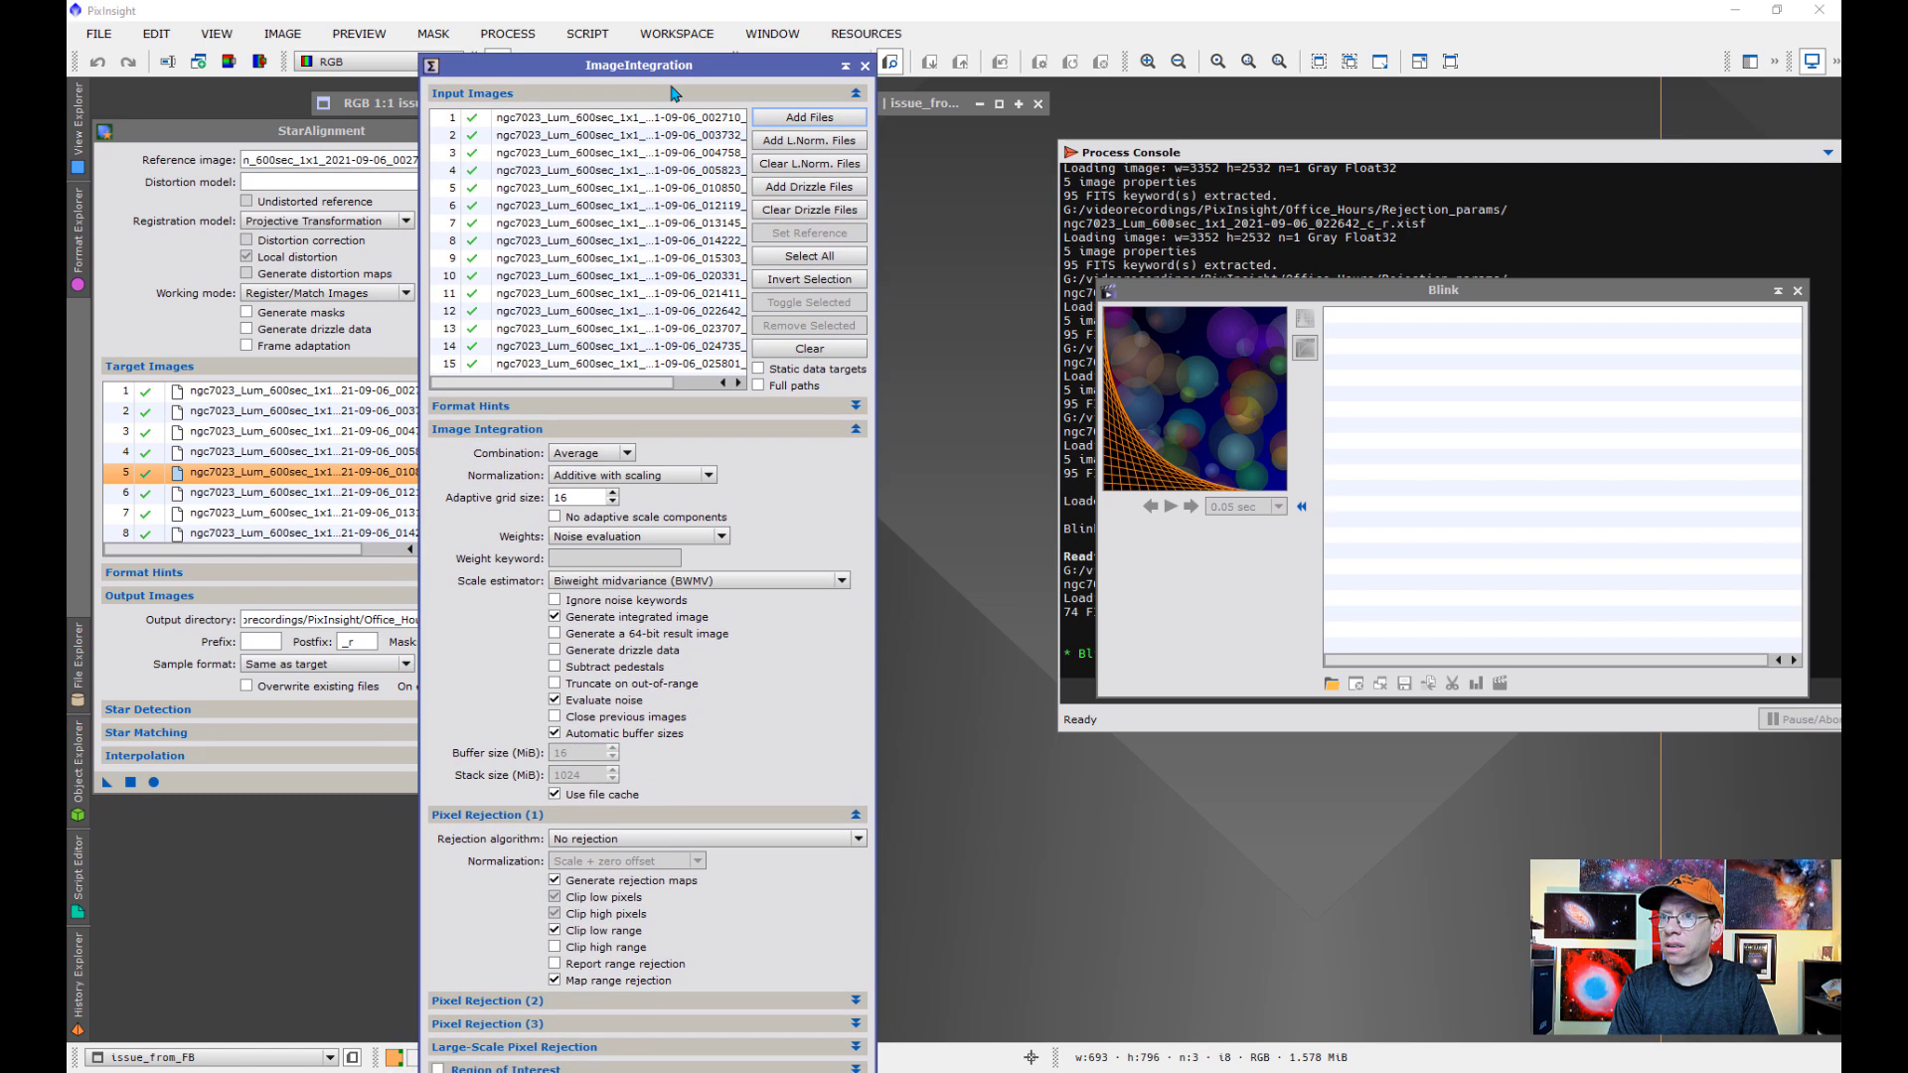
pyautogui.click(527, 432)
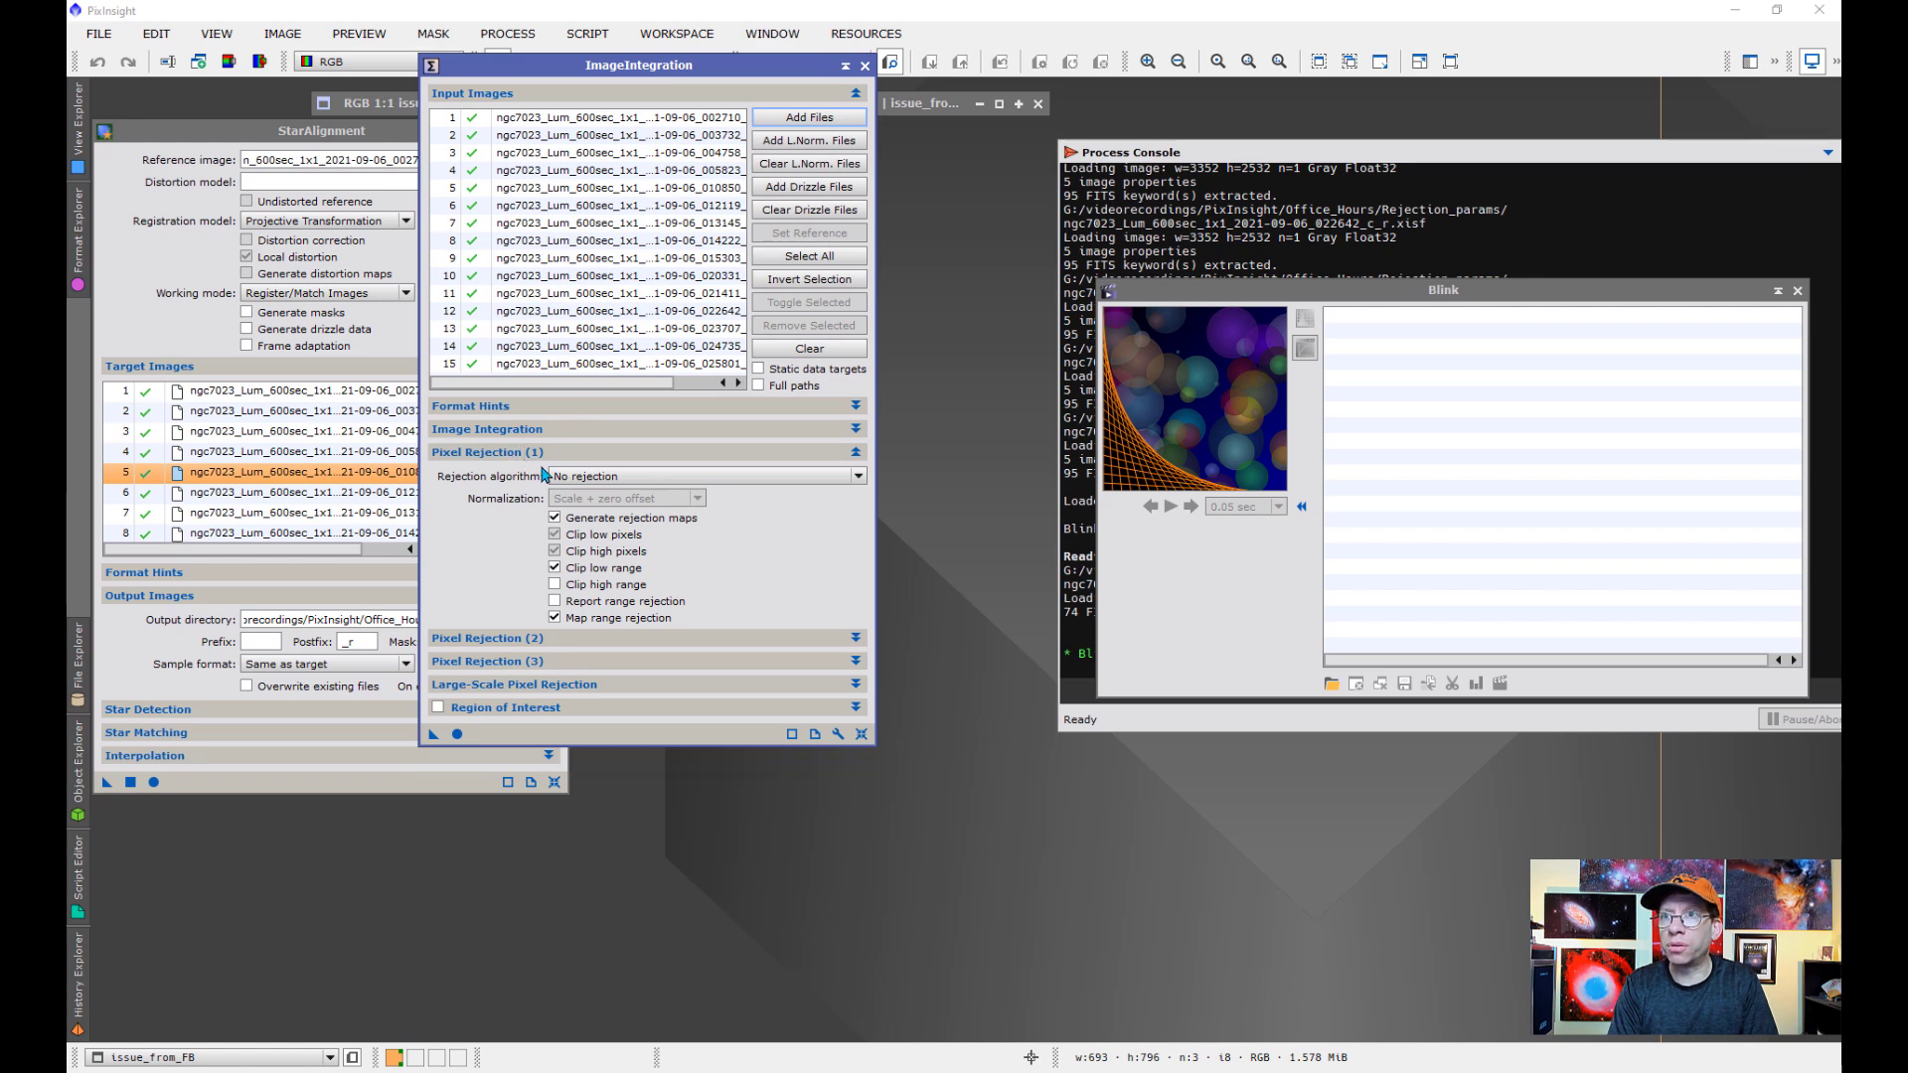
# Set the ImageIntegration rejection algorithm to Generalized Extreme Studentized Deviate (ESD) Test
pyautogui.moveTo(544, 474)
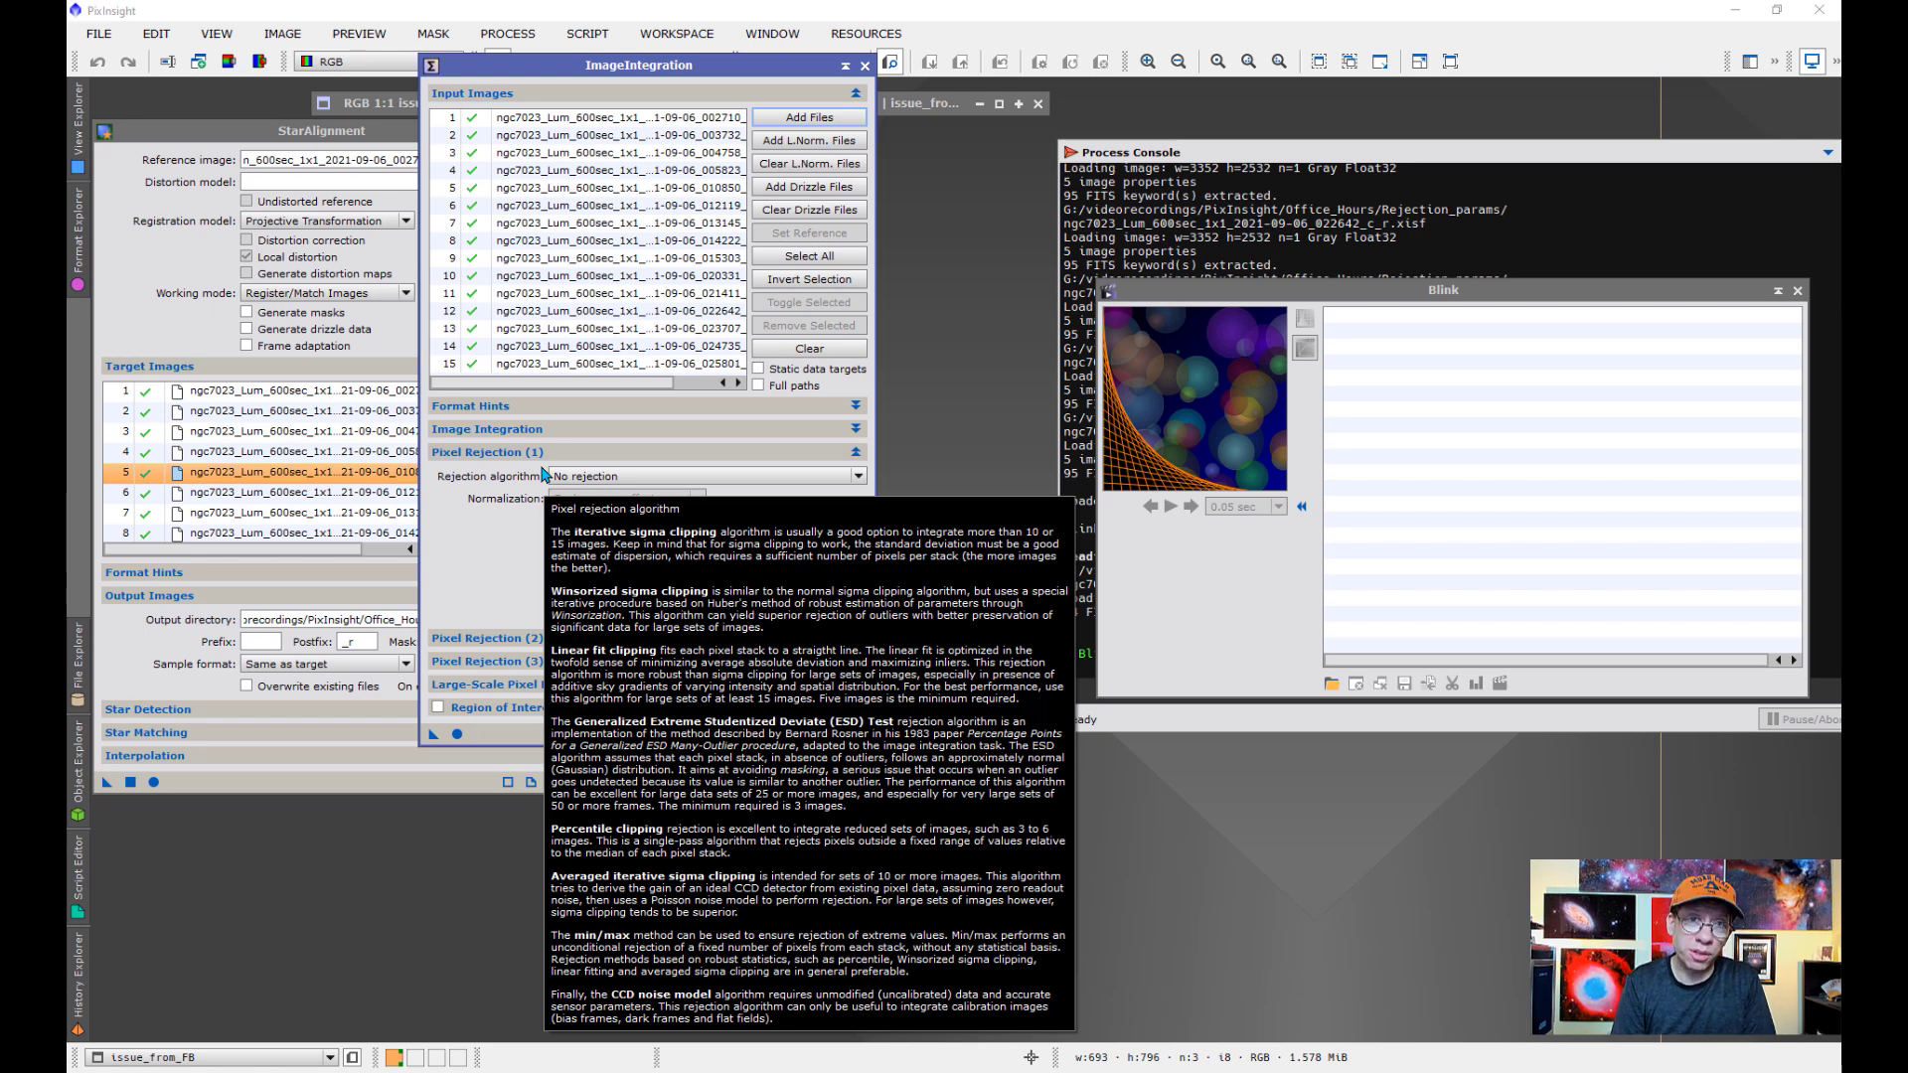
pyautogui.click(524, 453)
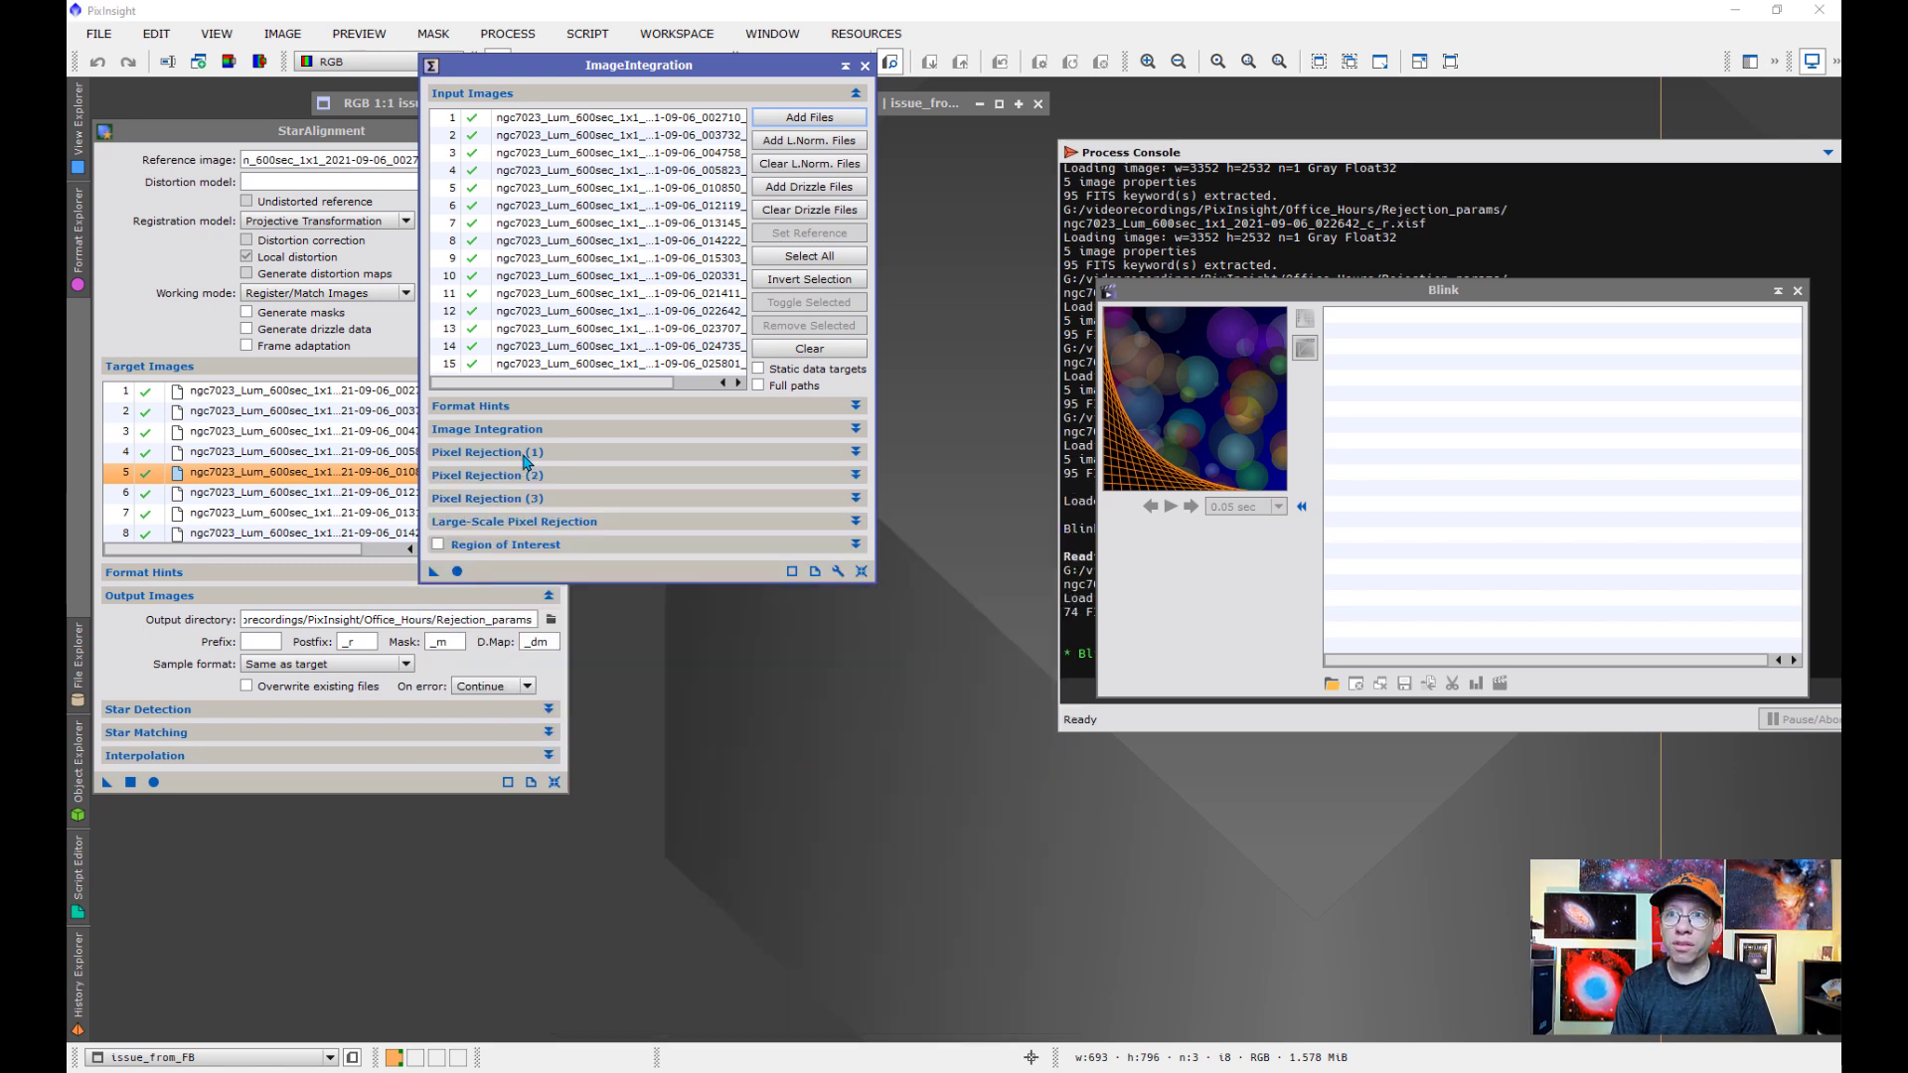
pyautogui.click(524, 457)
pyautogui.click(570, 479)
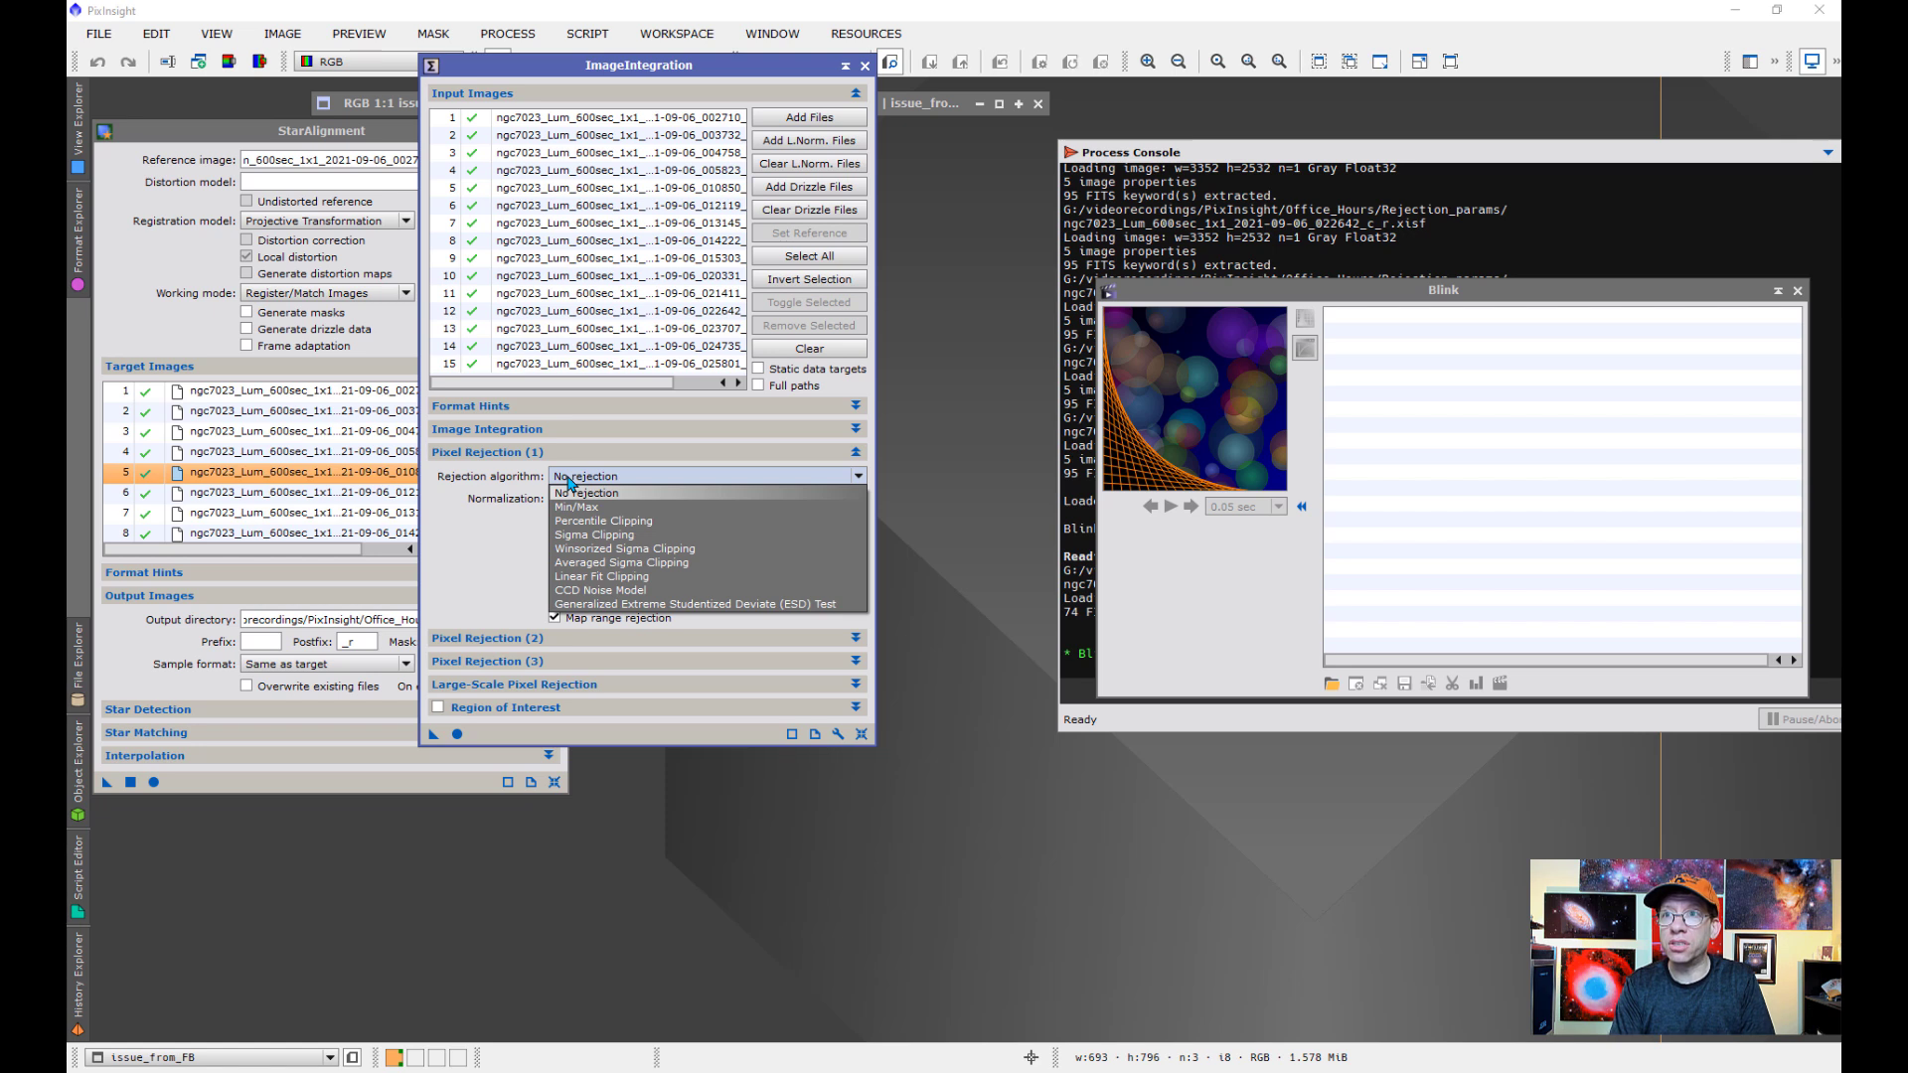
pyautogui.click(596, 604)
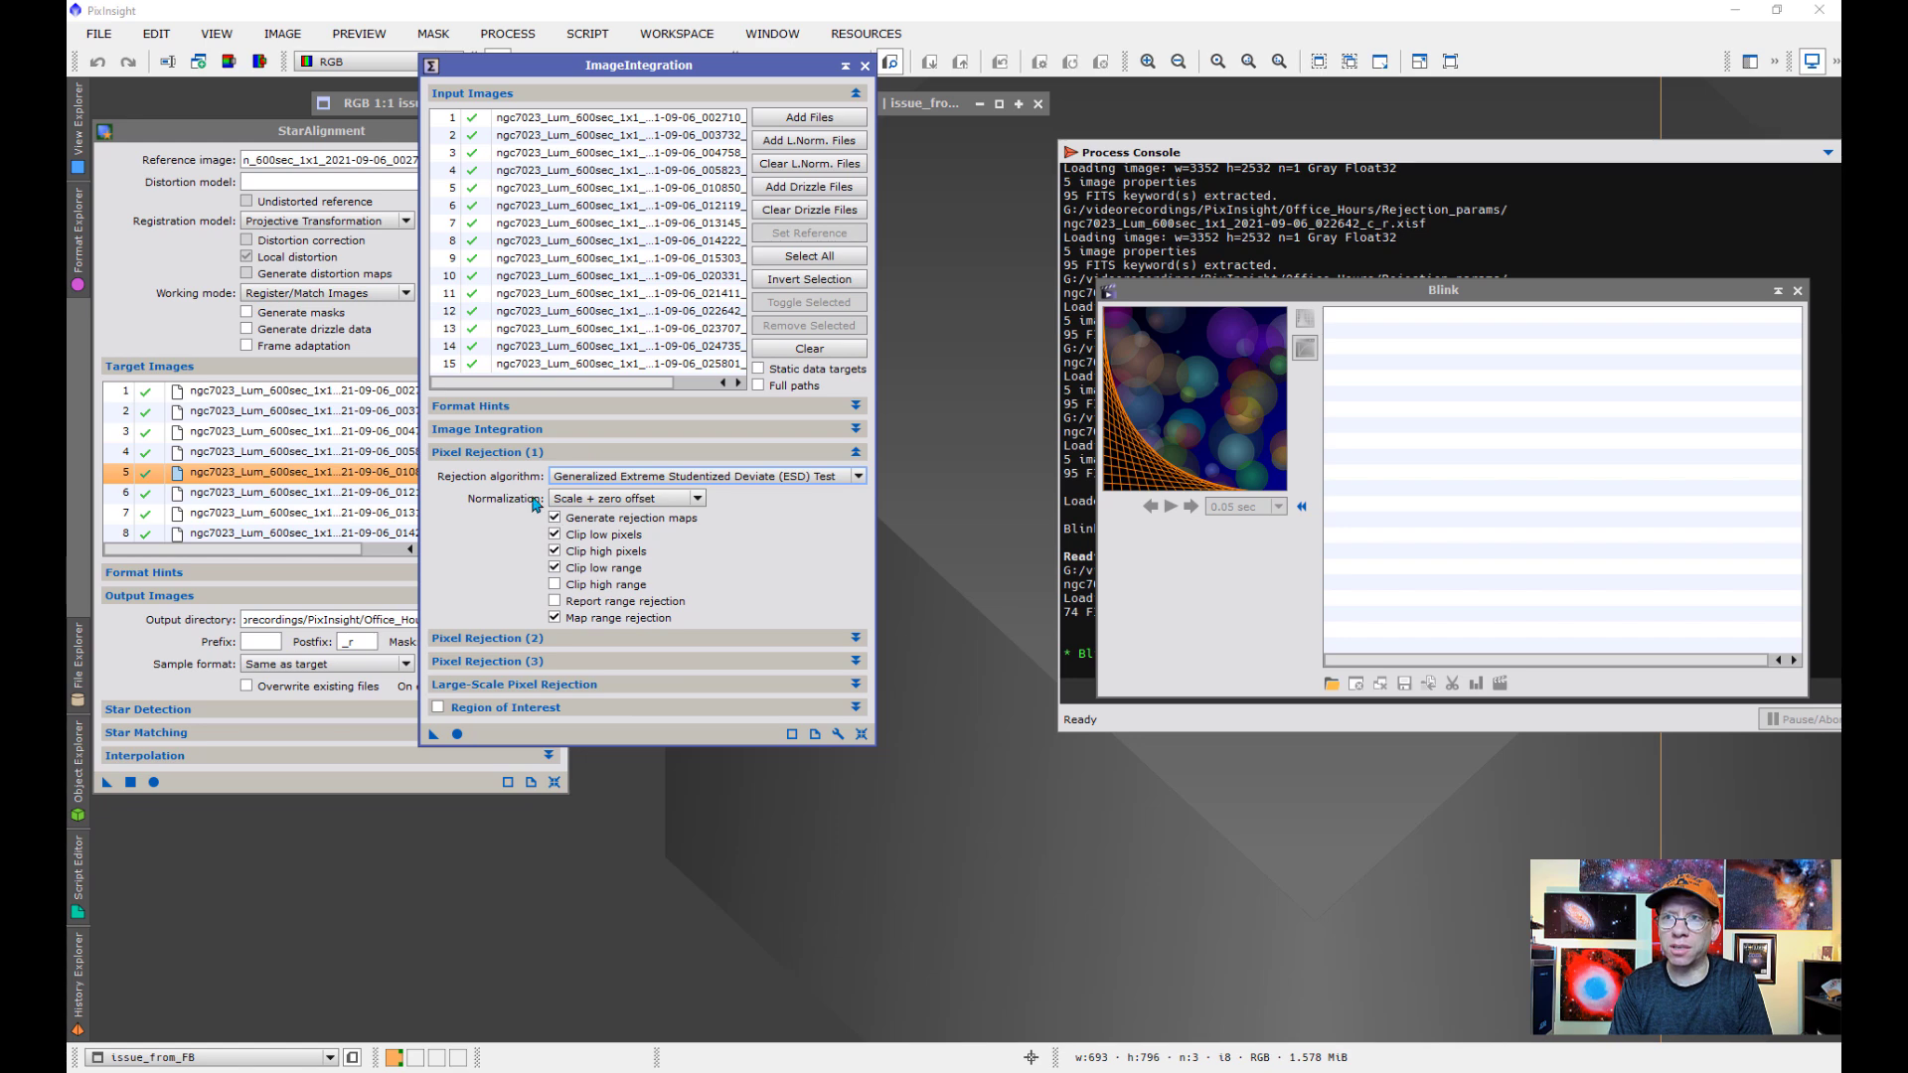
# Check the ESD rejection parameters, keeping their present values, and run the integration of the registered frames
pyautogui.click(502, 456)
pyautogui.click(501, 477)
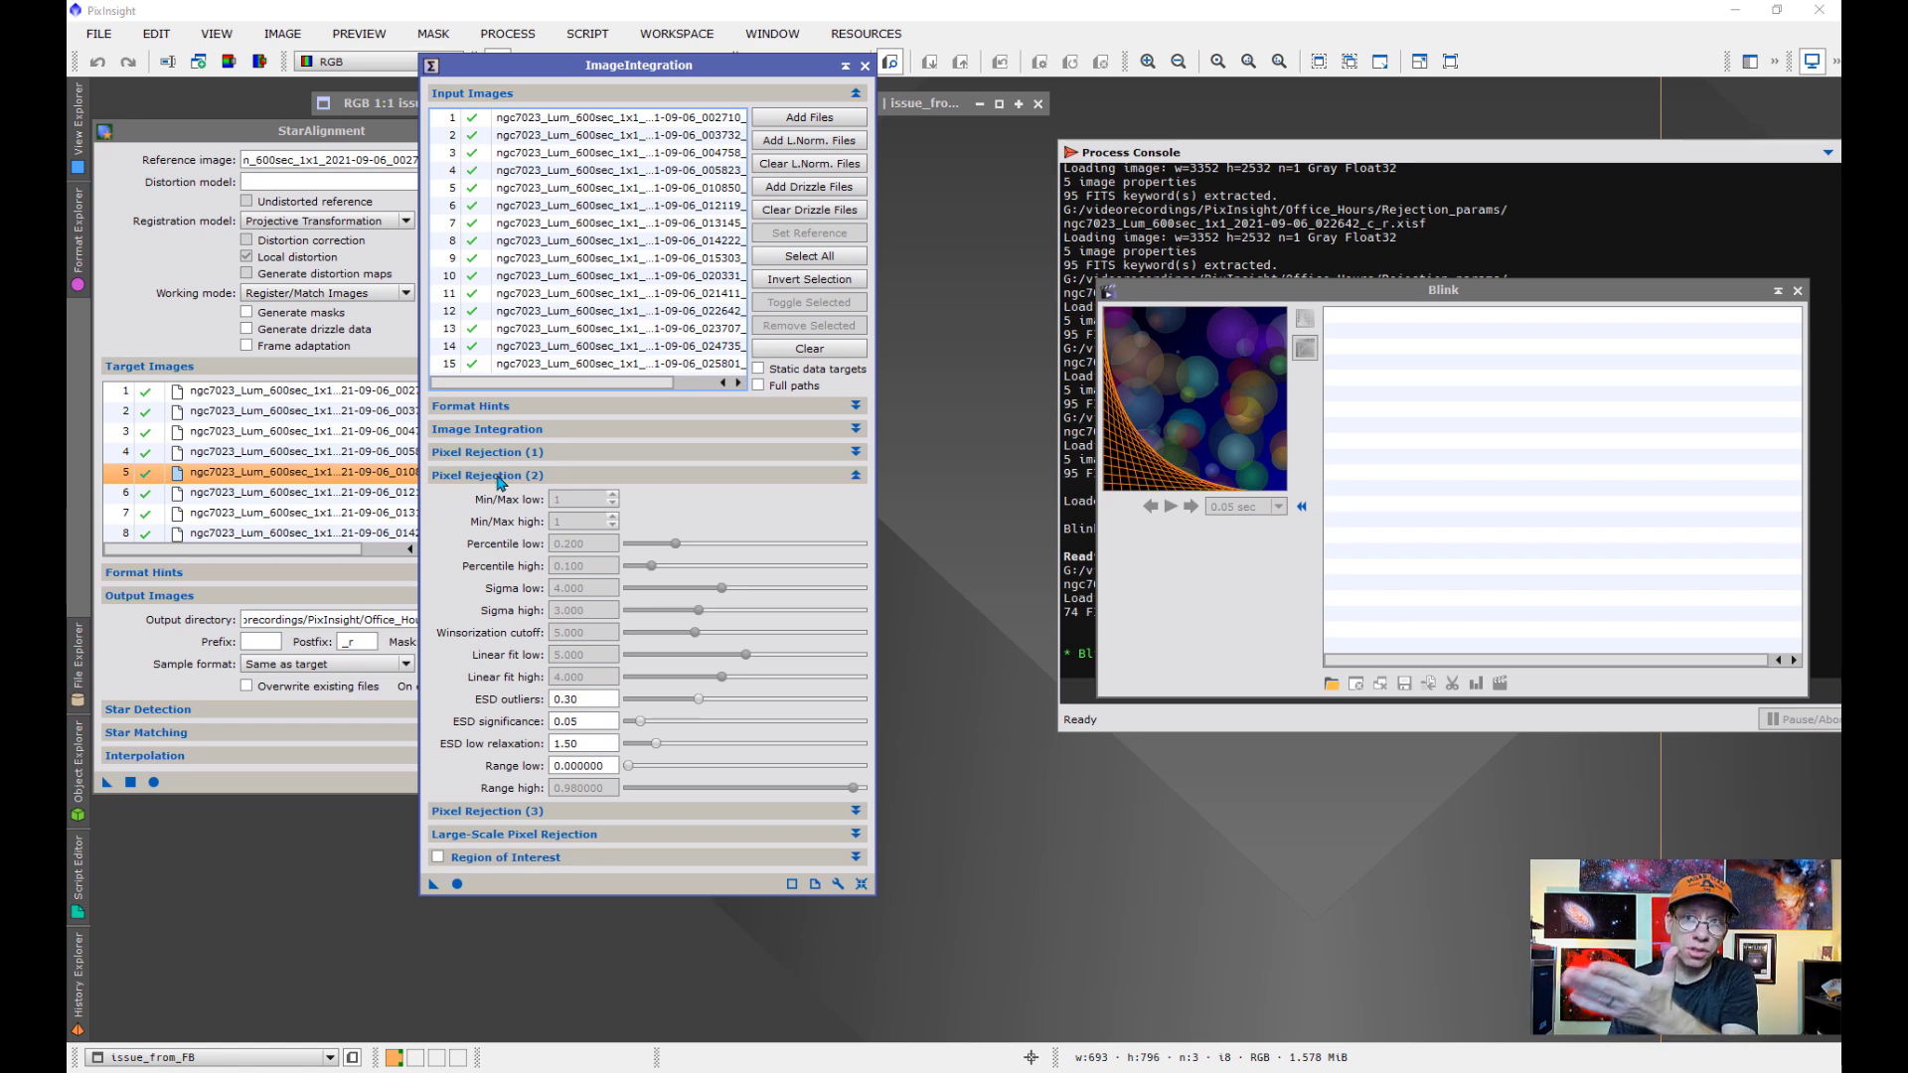
pyautogui.click(501, 479)
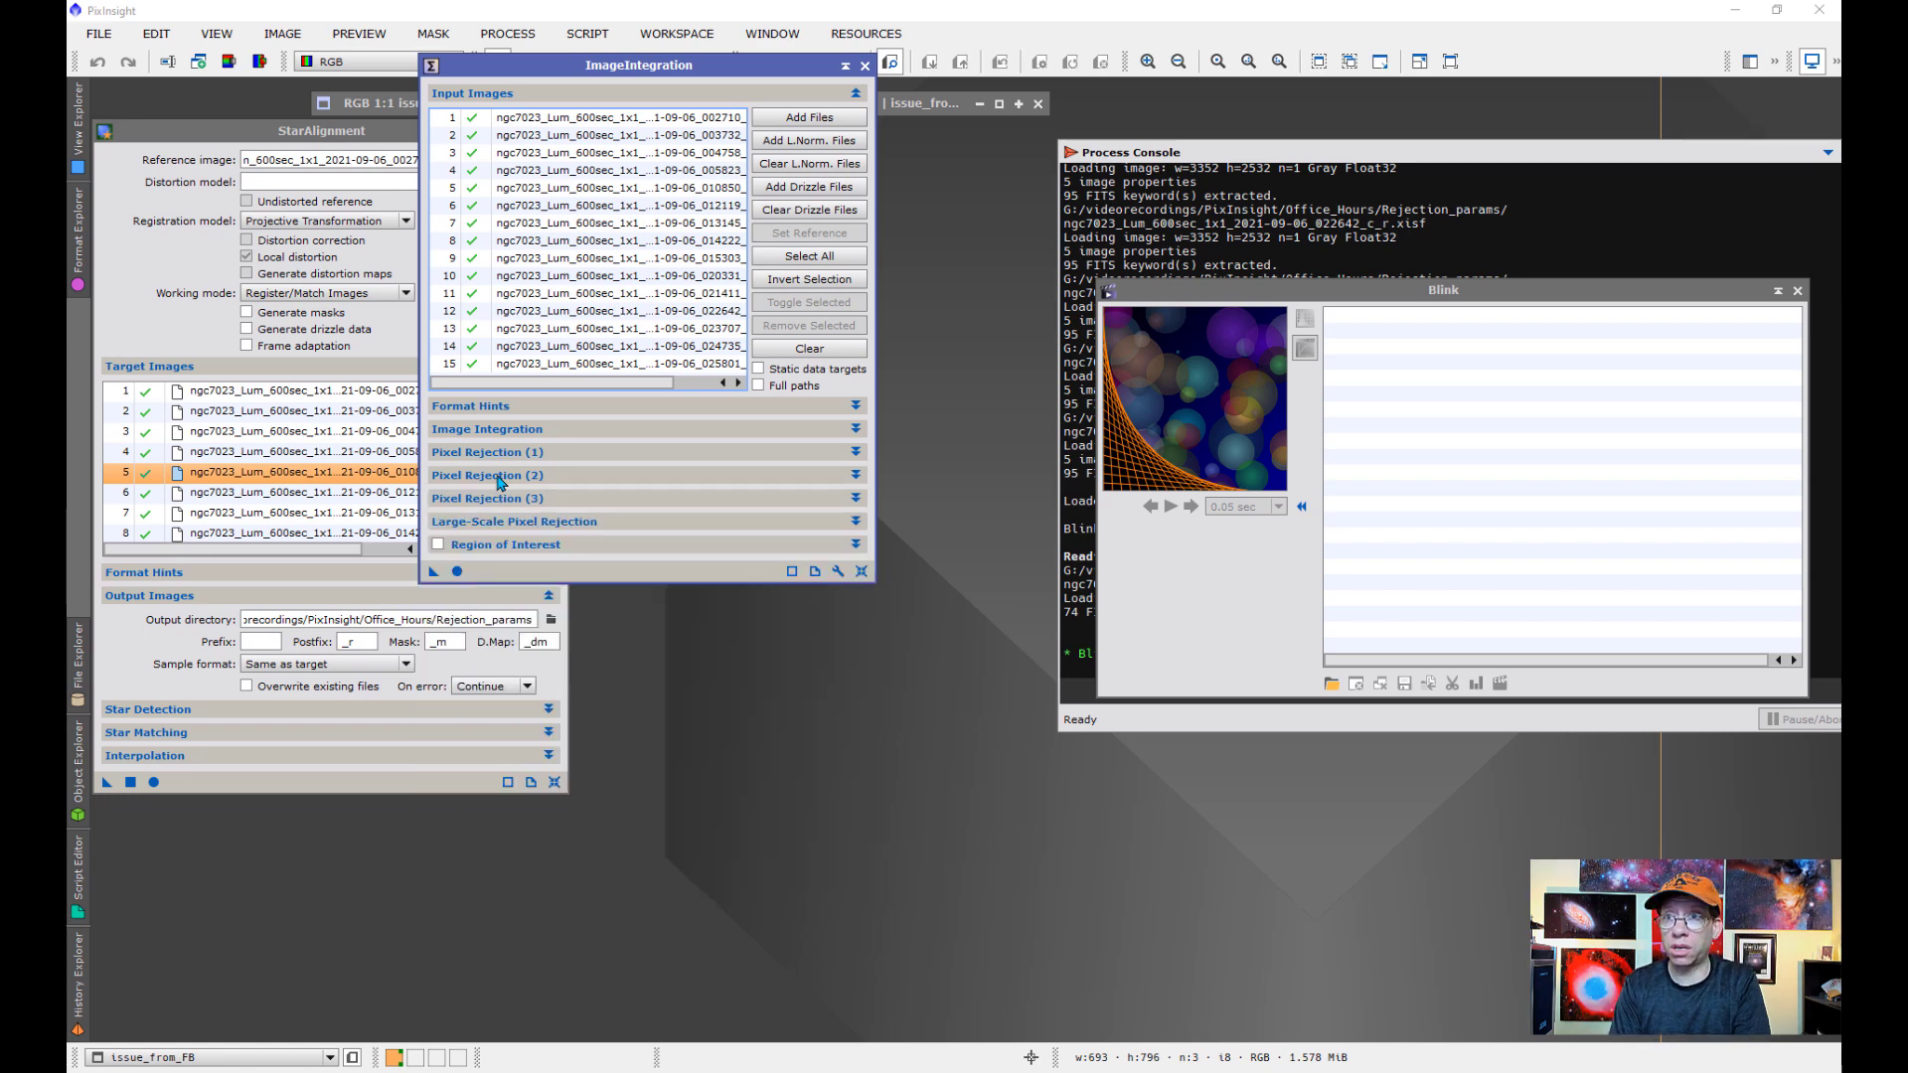
pyautogui.click(456, 572)
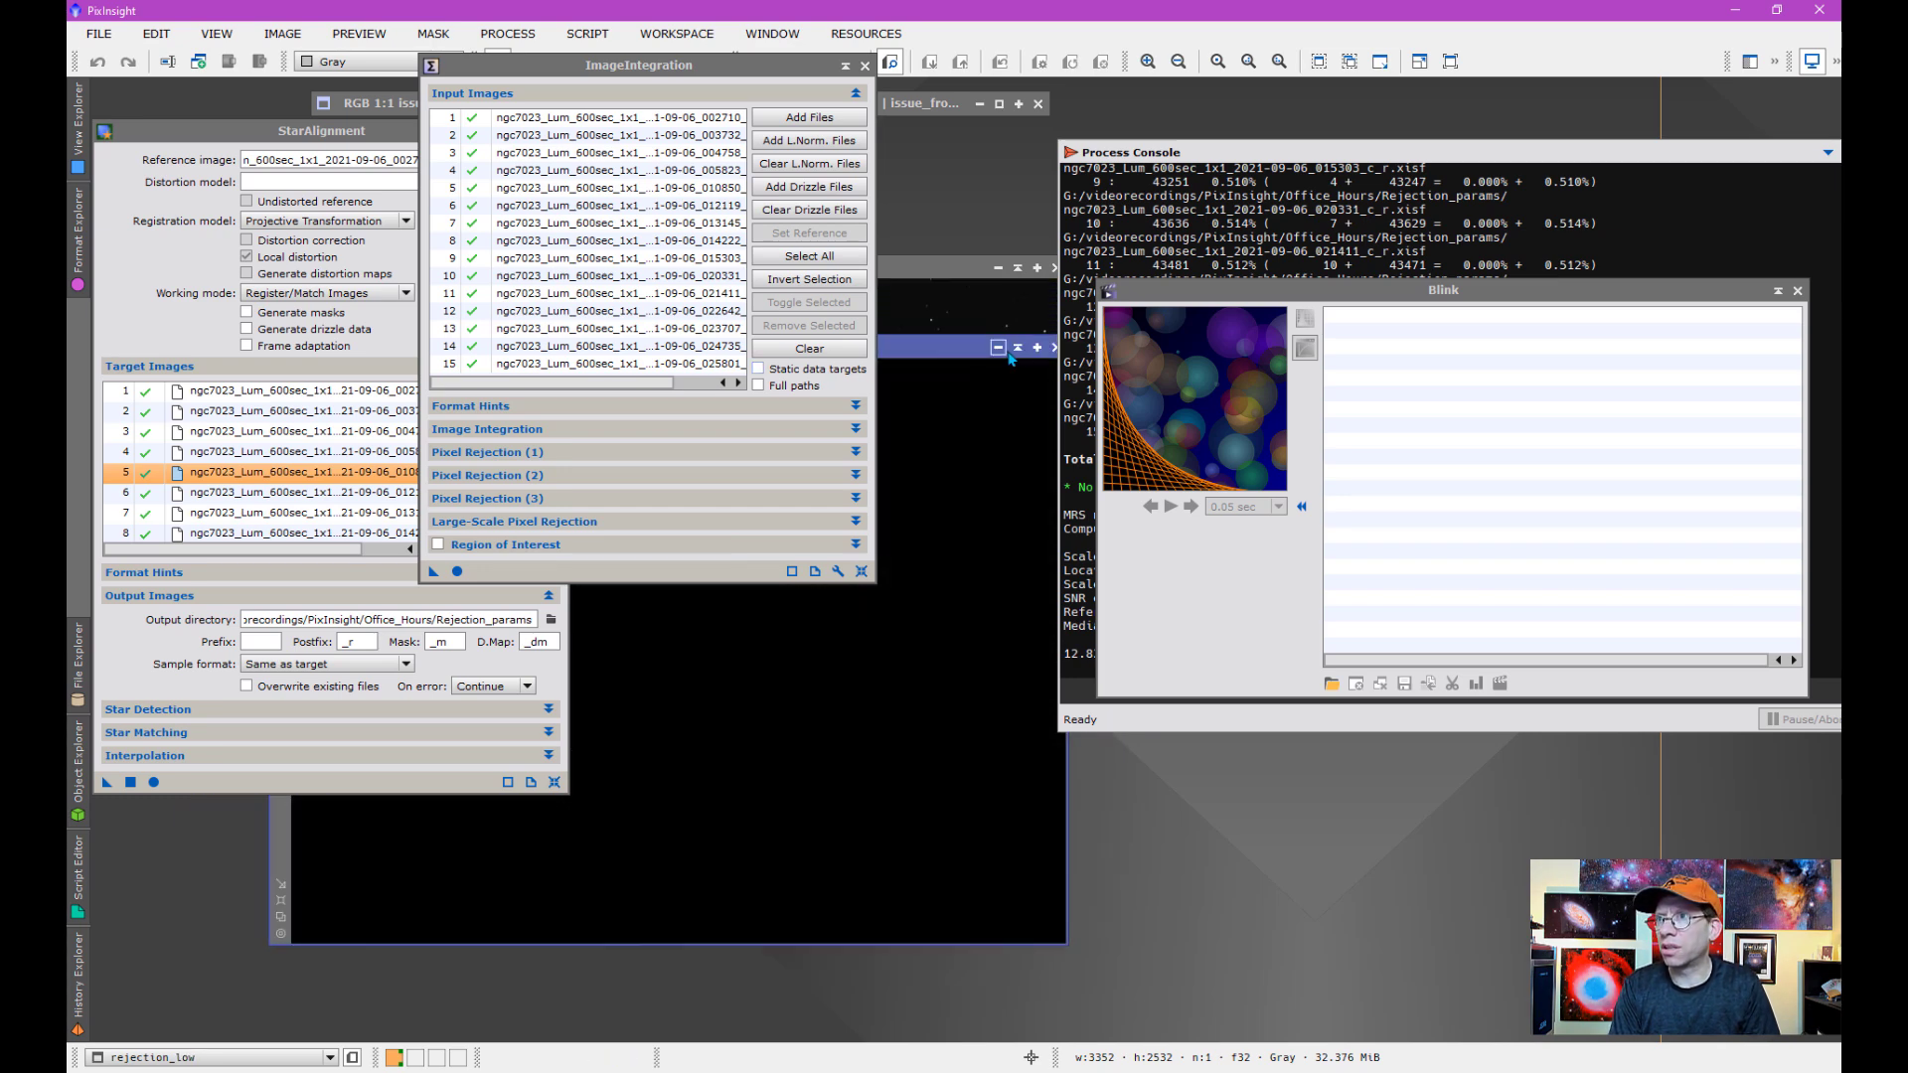
# Close the rejection maps, auto-stretch the integration image and magnify the area around the black artifact to 8:1
pyautogui.click(1028, 353)
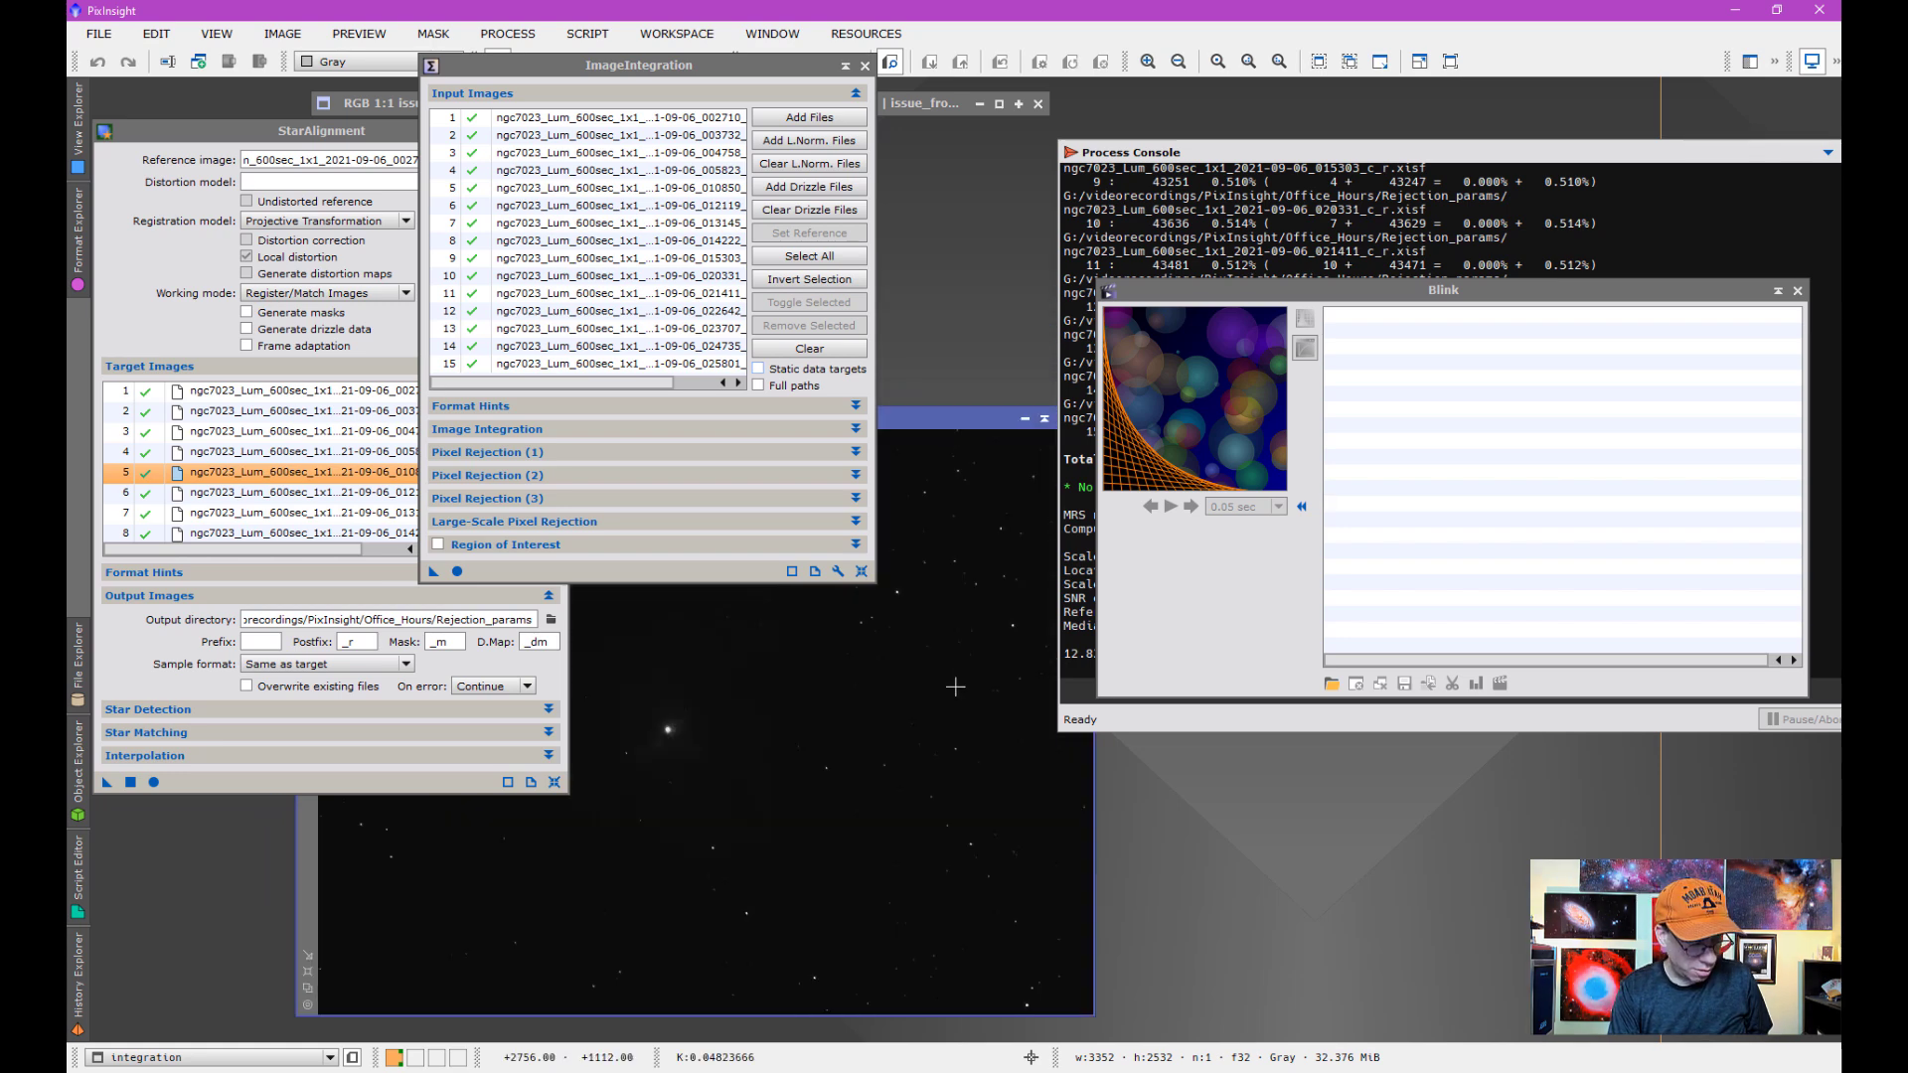
pyautogui.hotkey('ctrl', 'a')
pyautogui.scroll(2, 944, 696)
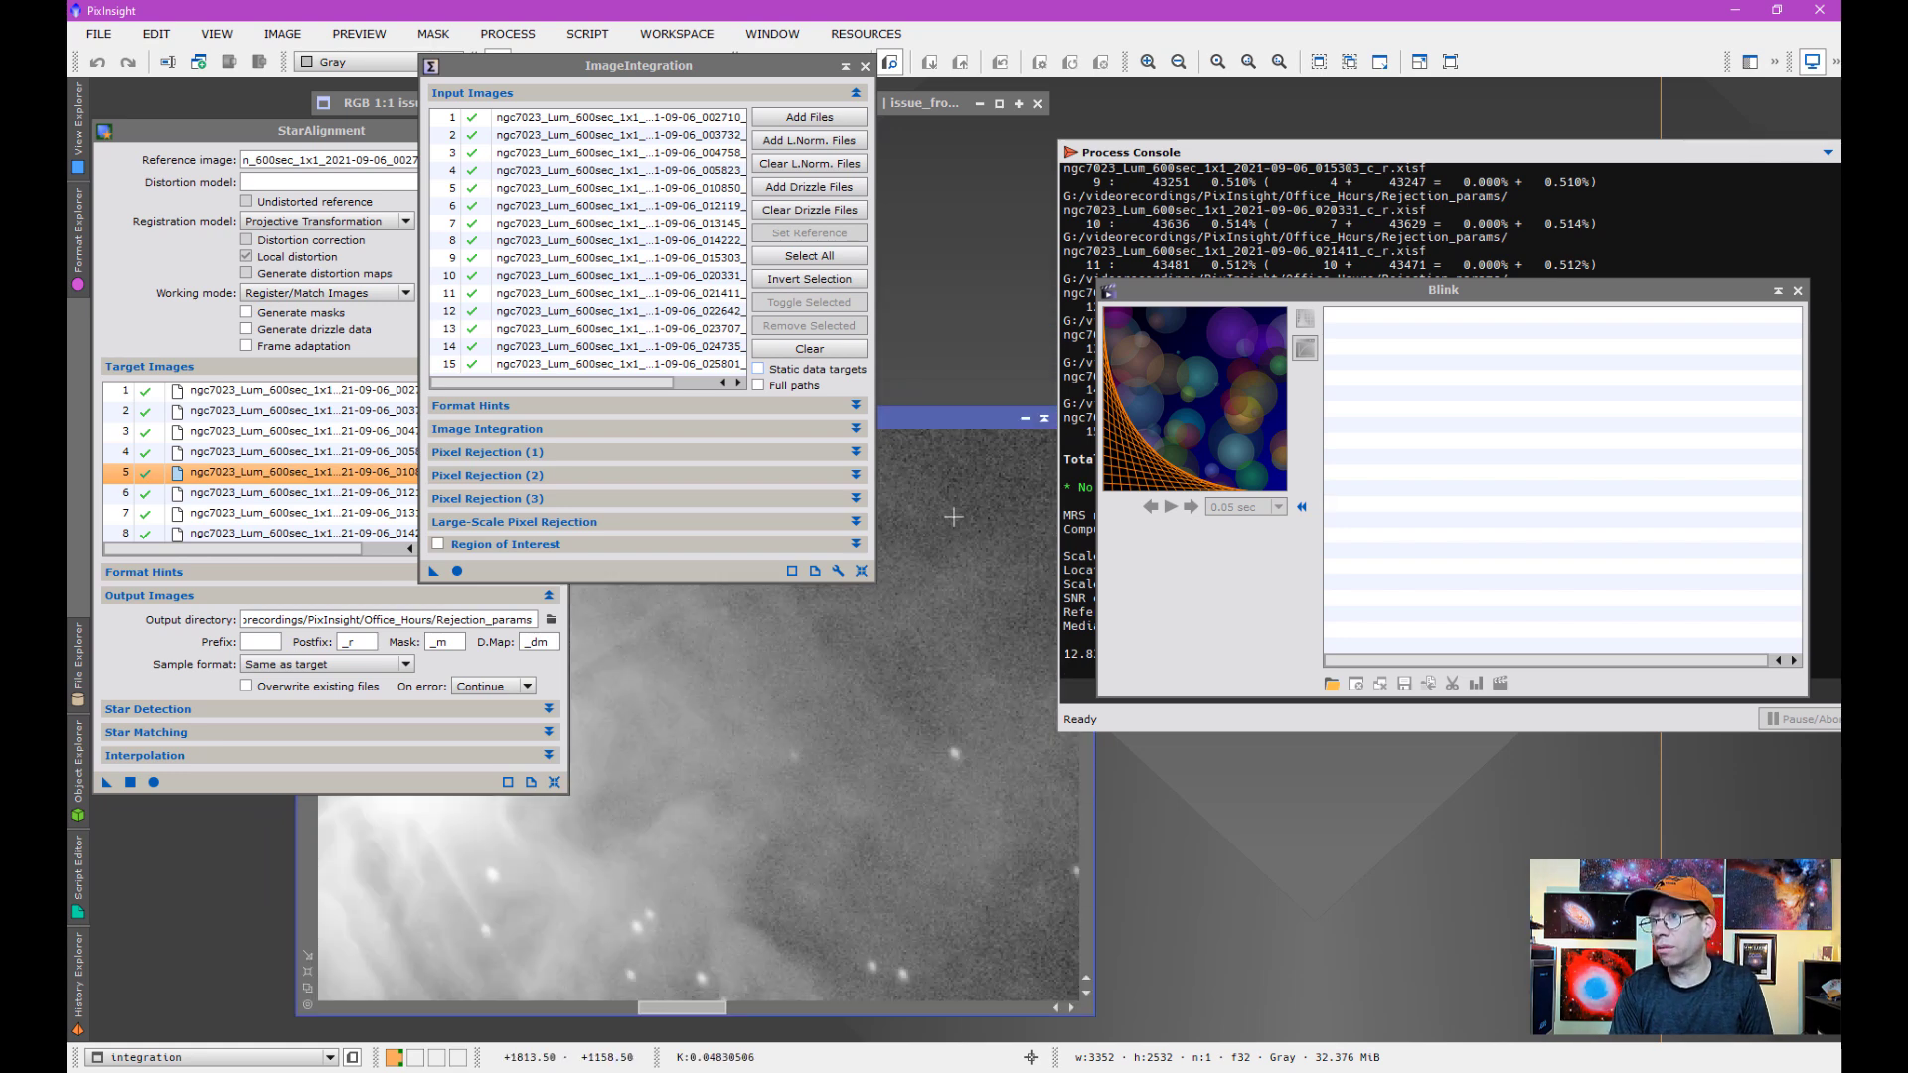
pyautogui.moveTo(768, 869); pyautogui.dragTo(630, 766)
pyautogui.scroll(2, 888, 653)
pyautogui.scroll(1, 883, 711)
# Uncover the magnified black artifact by moving ImageIntegration aside and compare it with the issue_from_FB_2 screenshot
pyautogui.moveTo(684, 62); pyautogui.dragTo(532, 58)
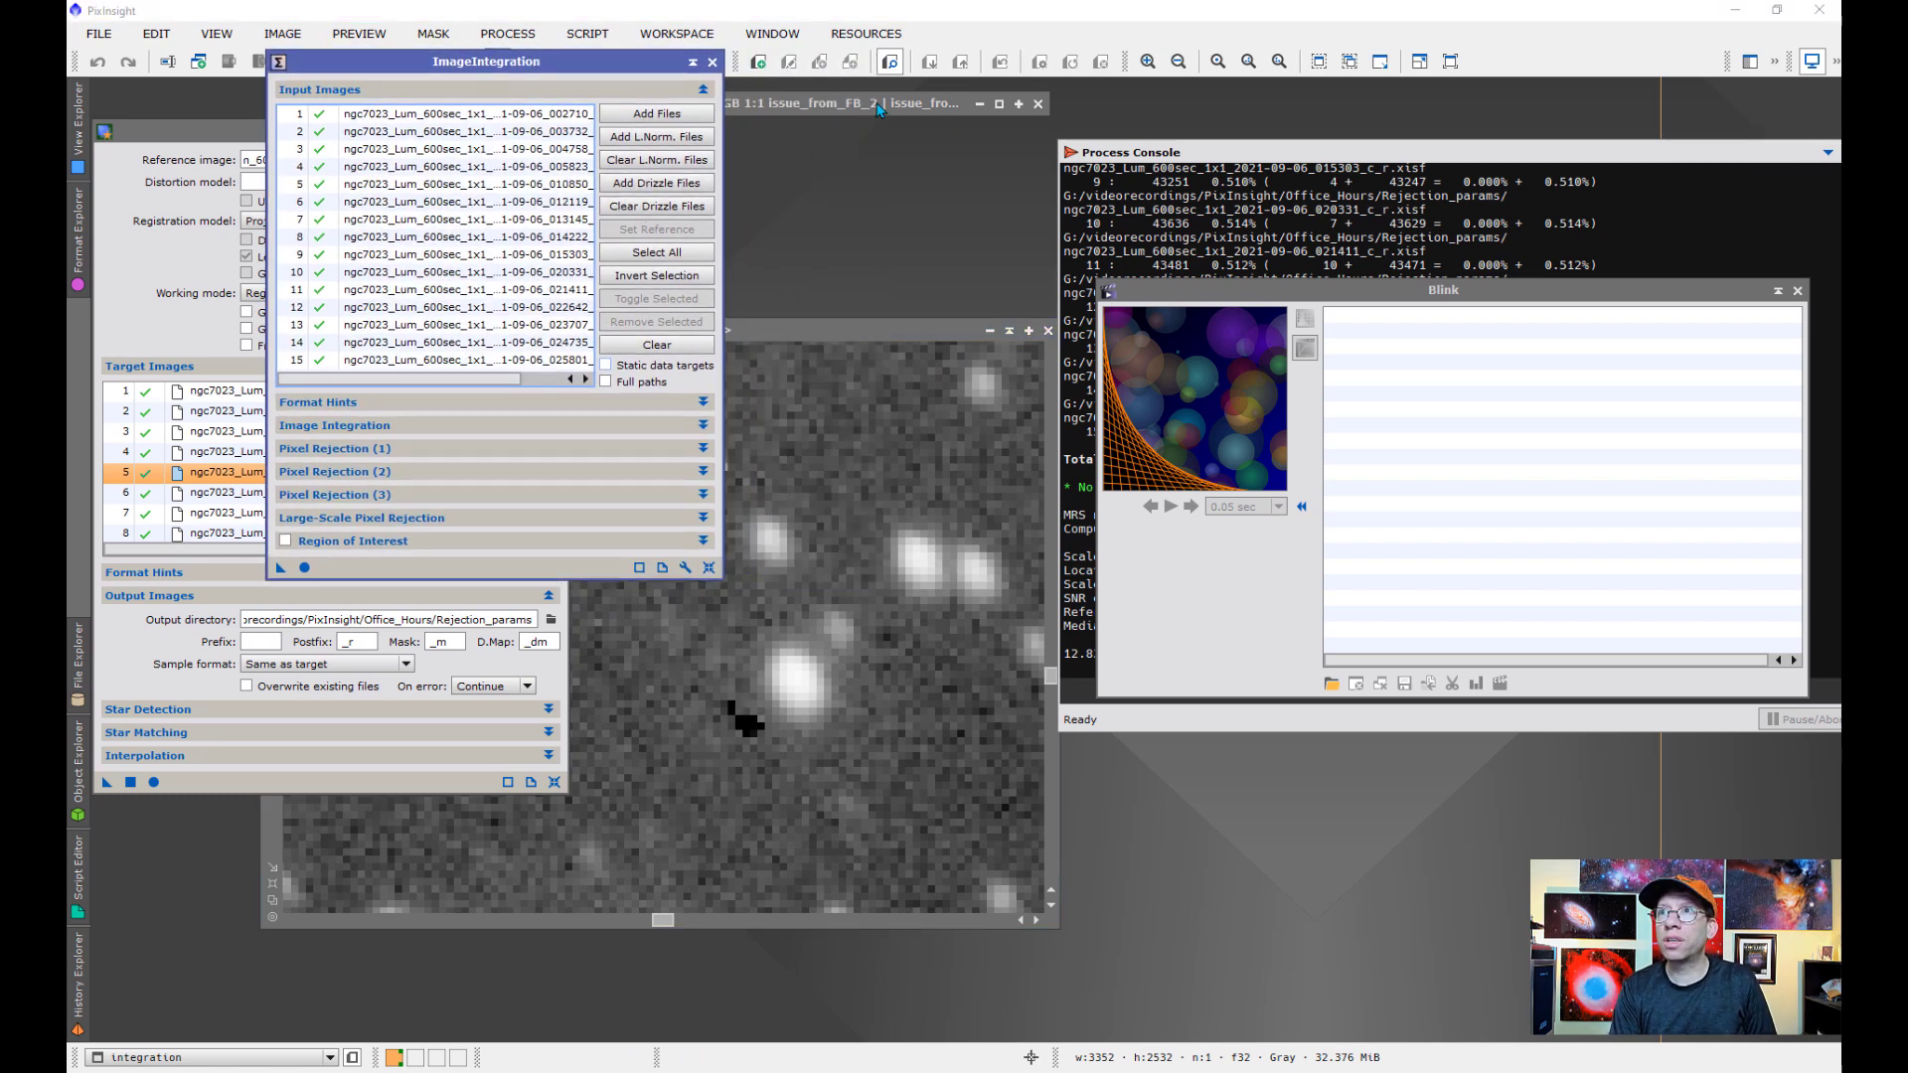
pyautogui.moveTo(883, 108); pyautogui.dragTo(929, 360)
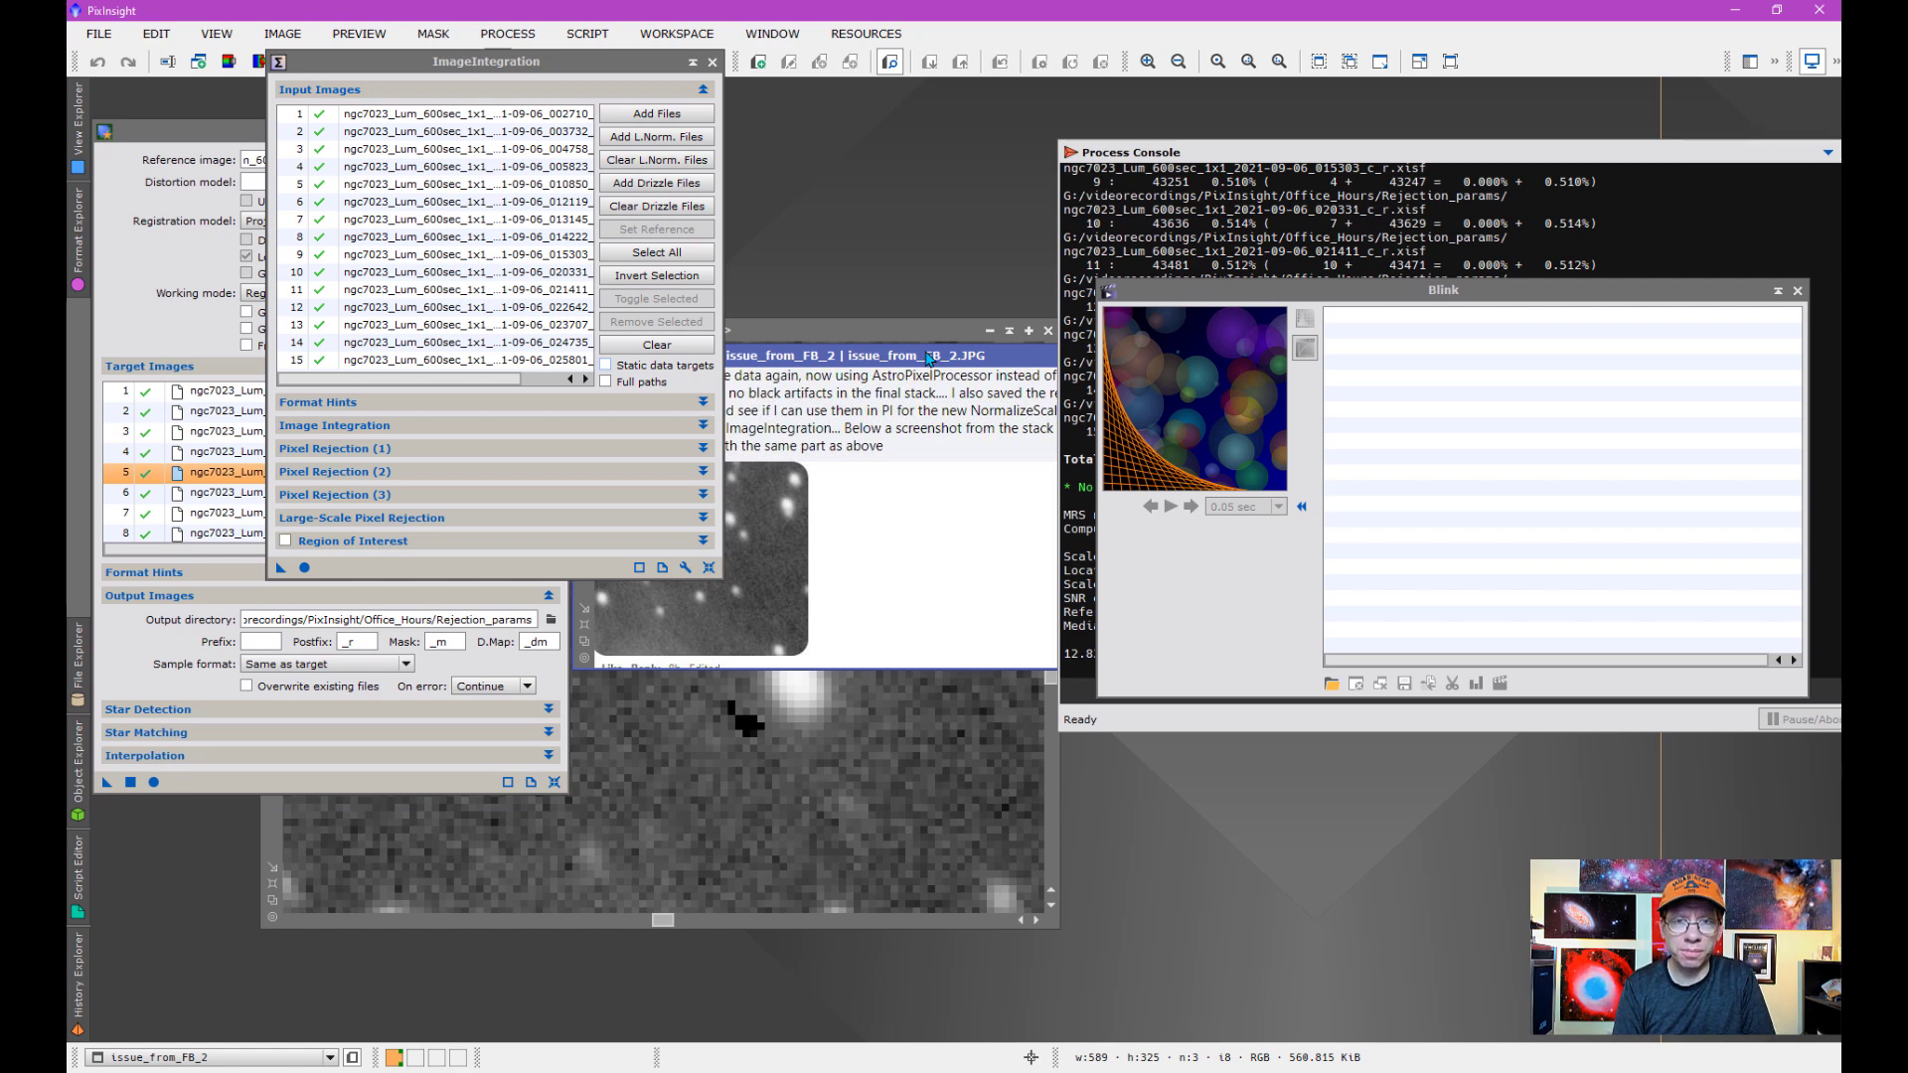
pyautogui.moveTo(929, 359); pyautogui.dragTo(844, 97)
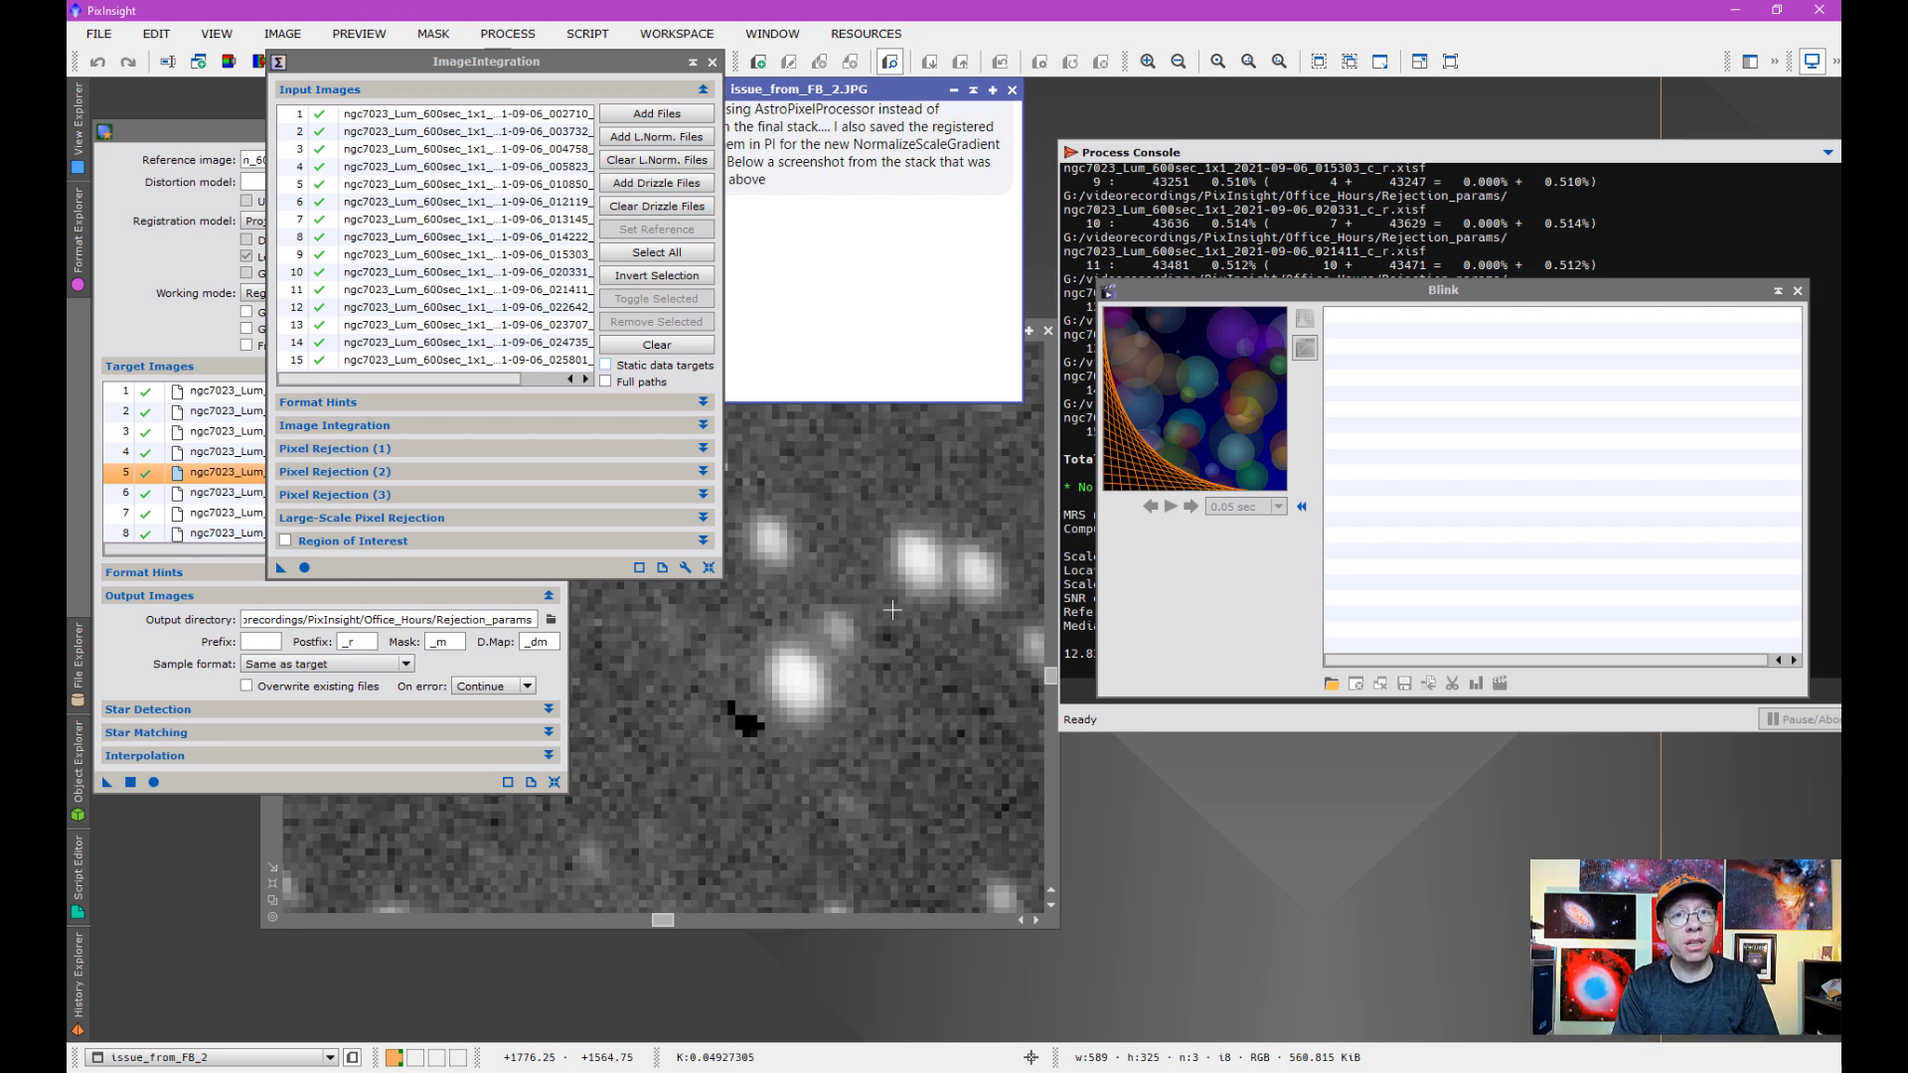
# Change the rejection algorithm to Winsorized Sigma Clipping and integrate the registered frames again
pyautogui.click(367, 448)
pyautogui.click(443, 473)
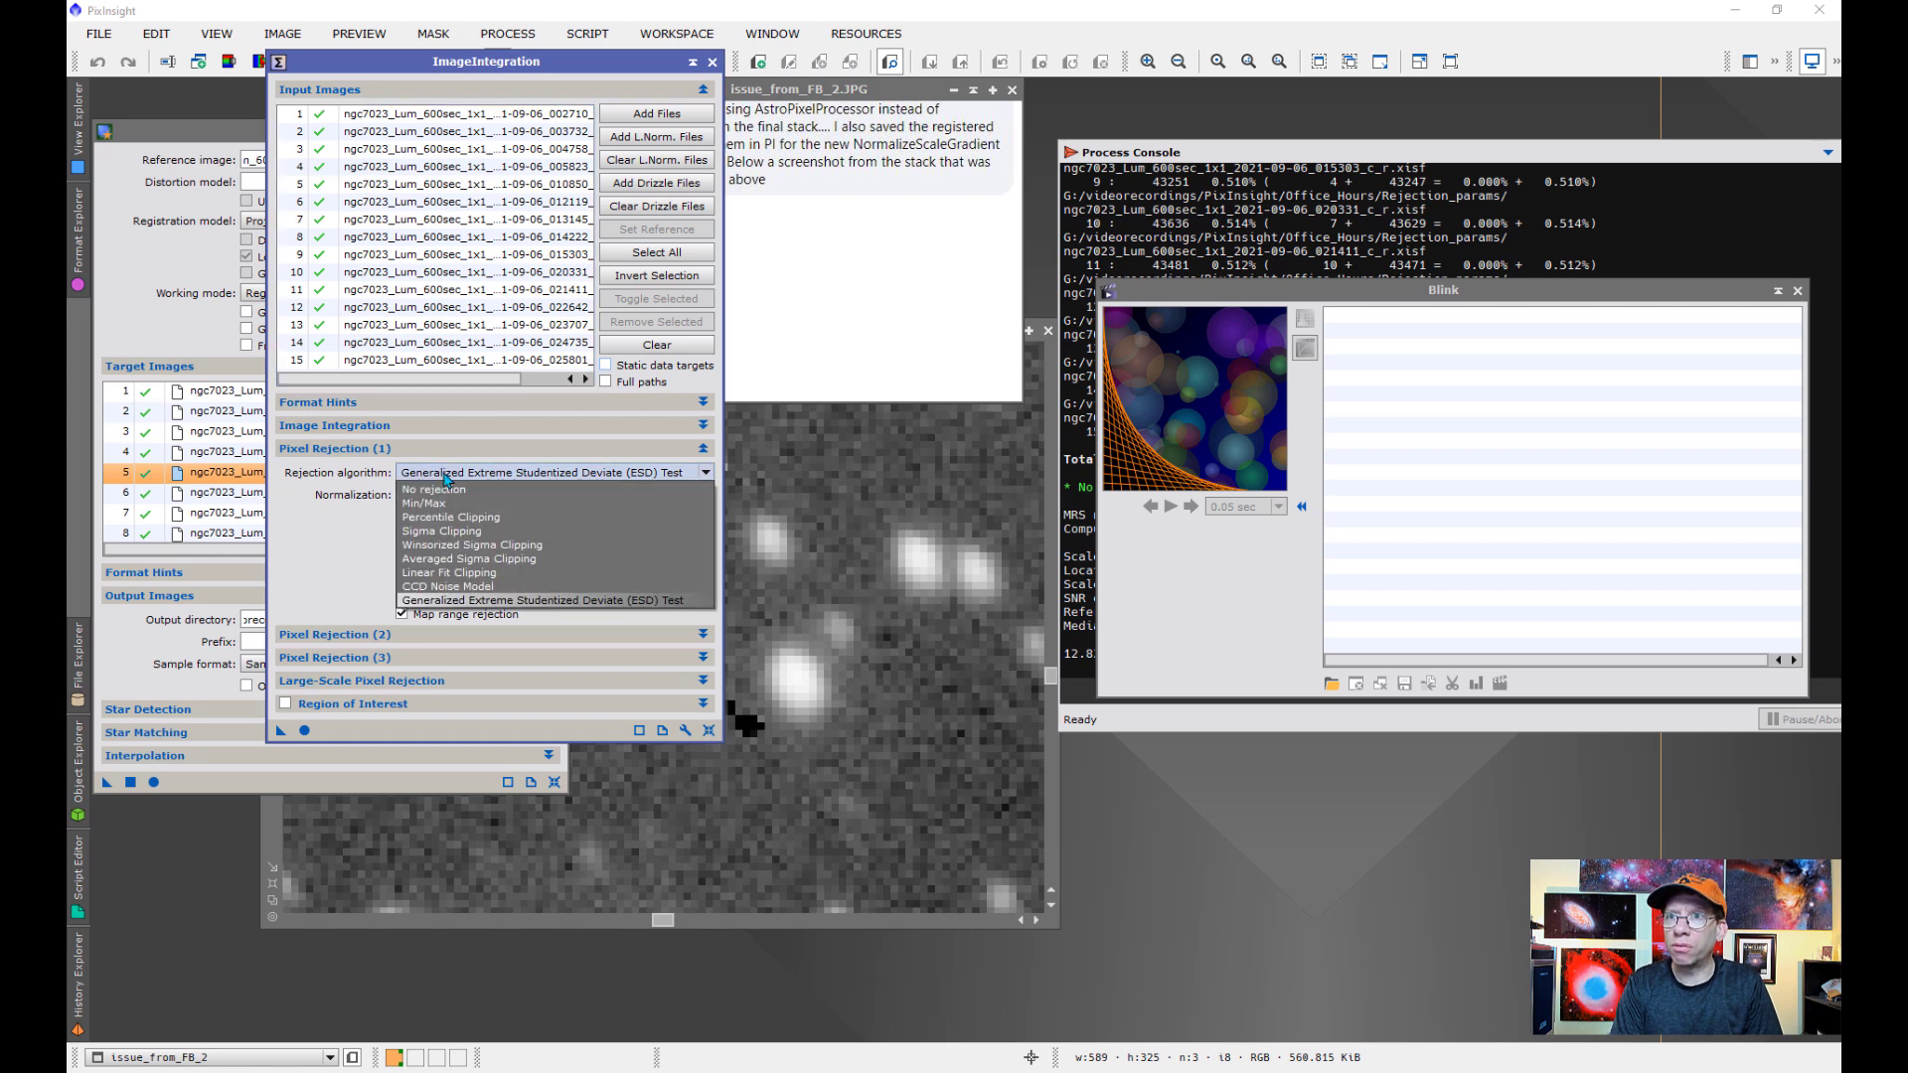
pyautogui.click(501, 545)
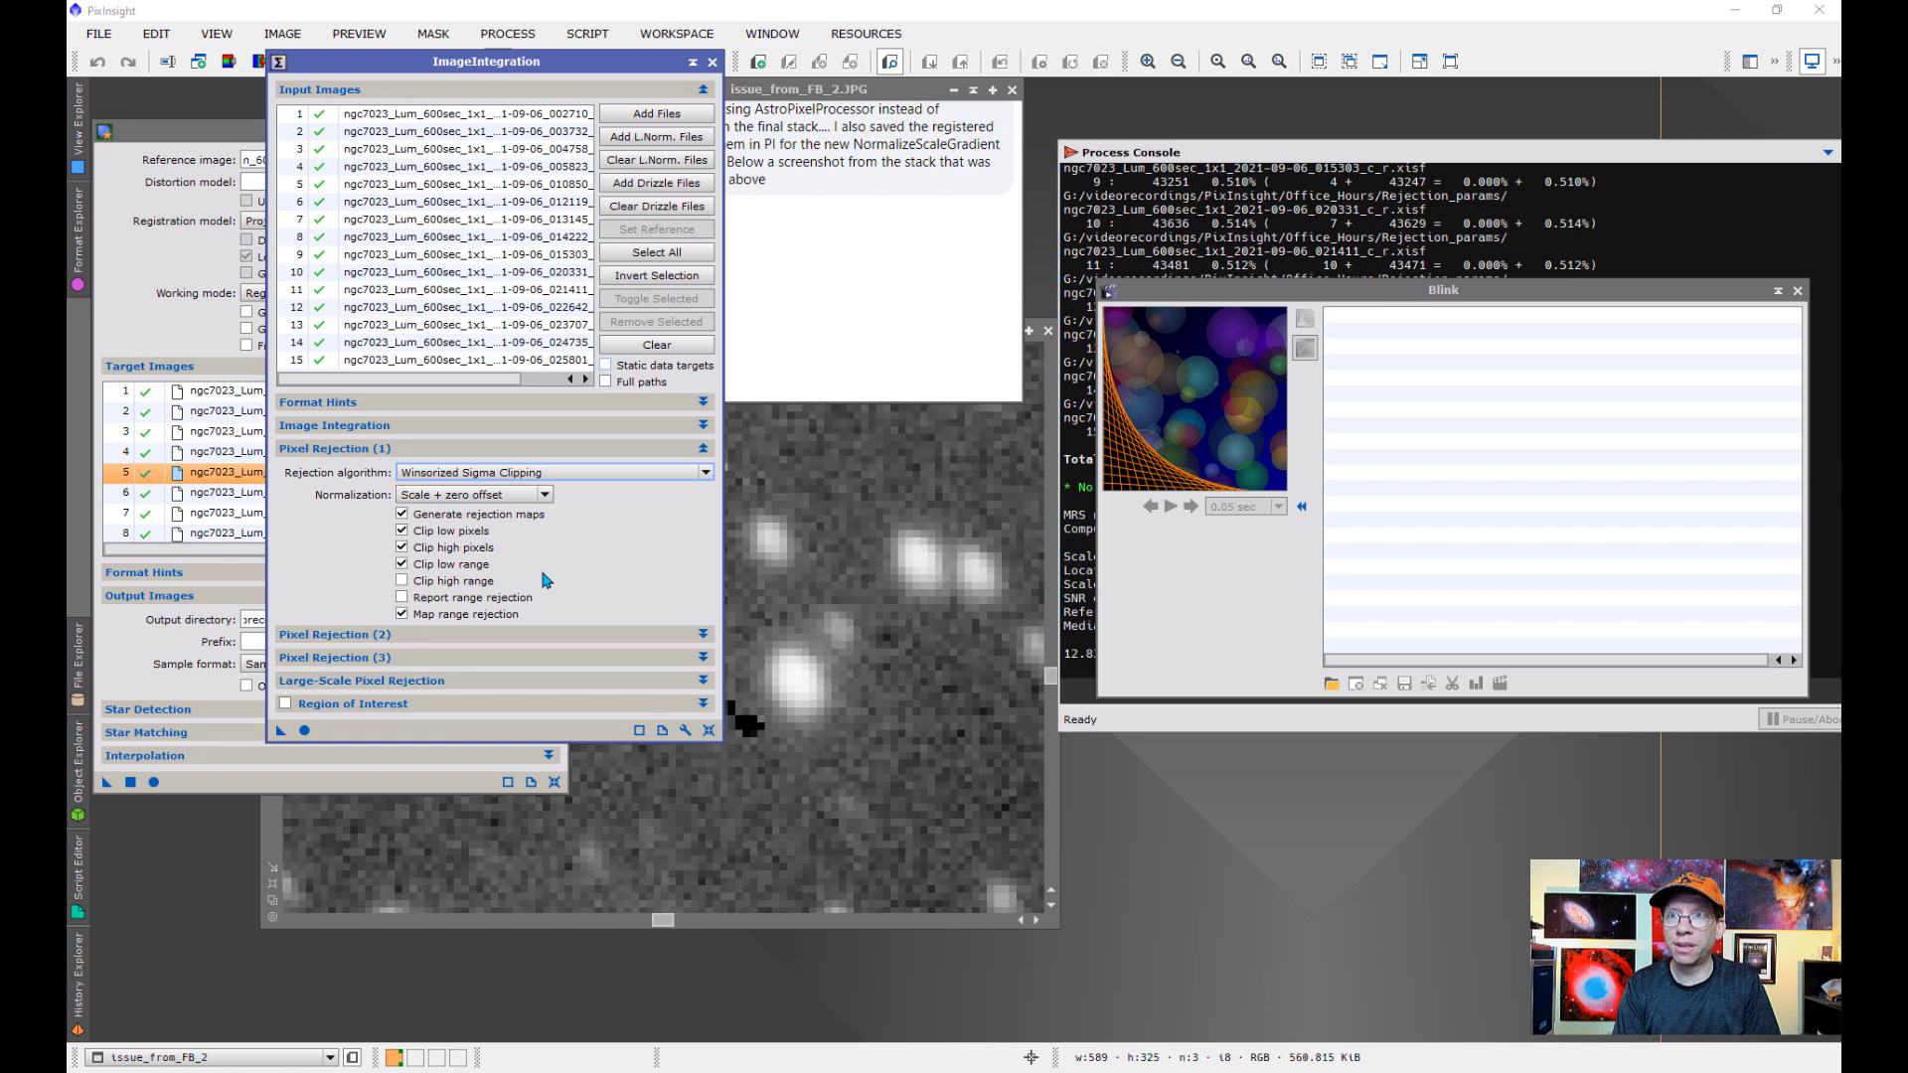
pyautogui.click(366, 450)
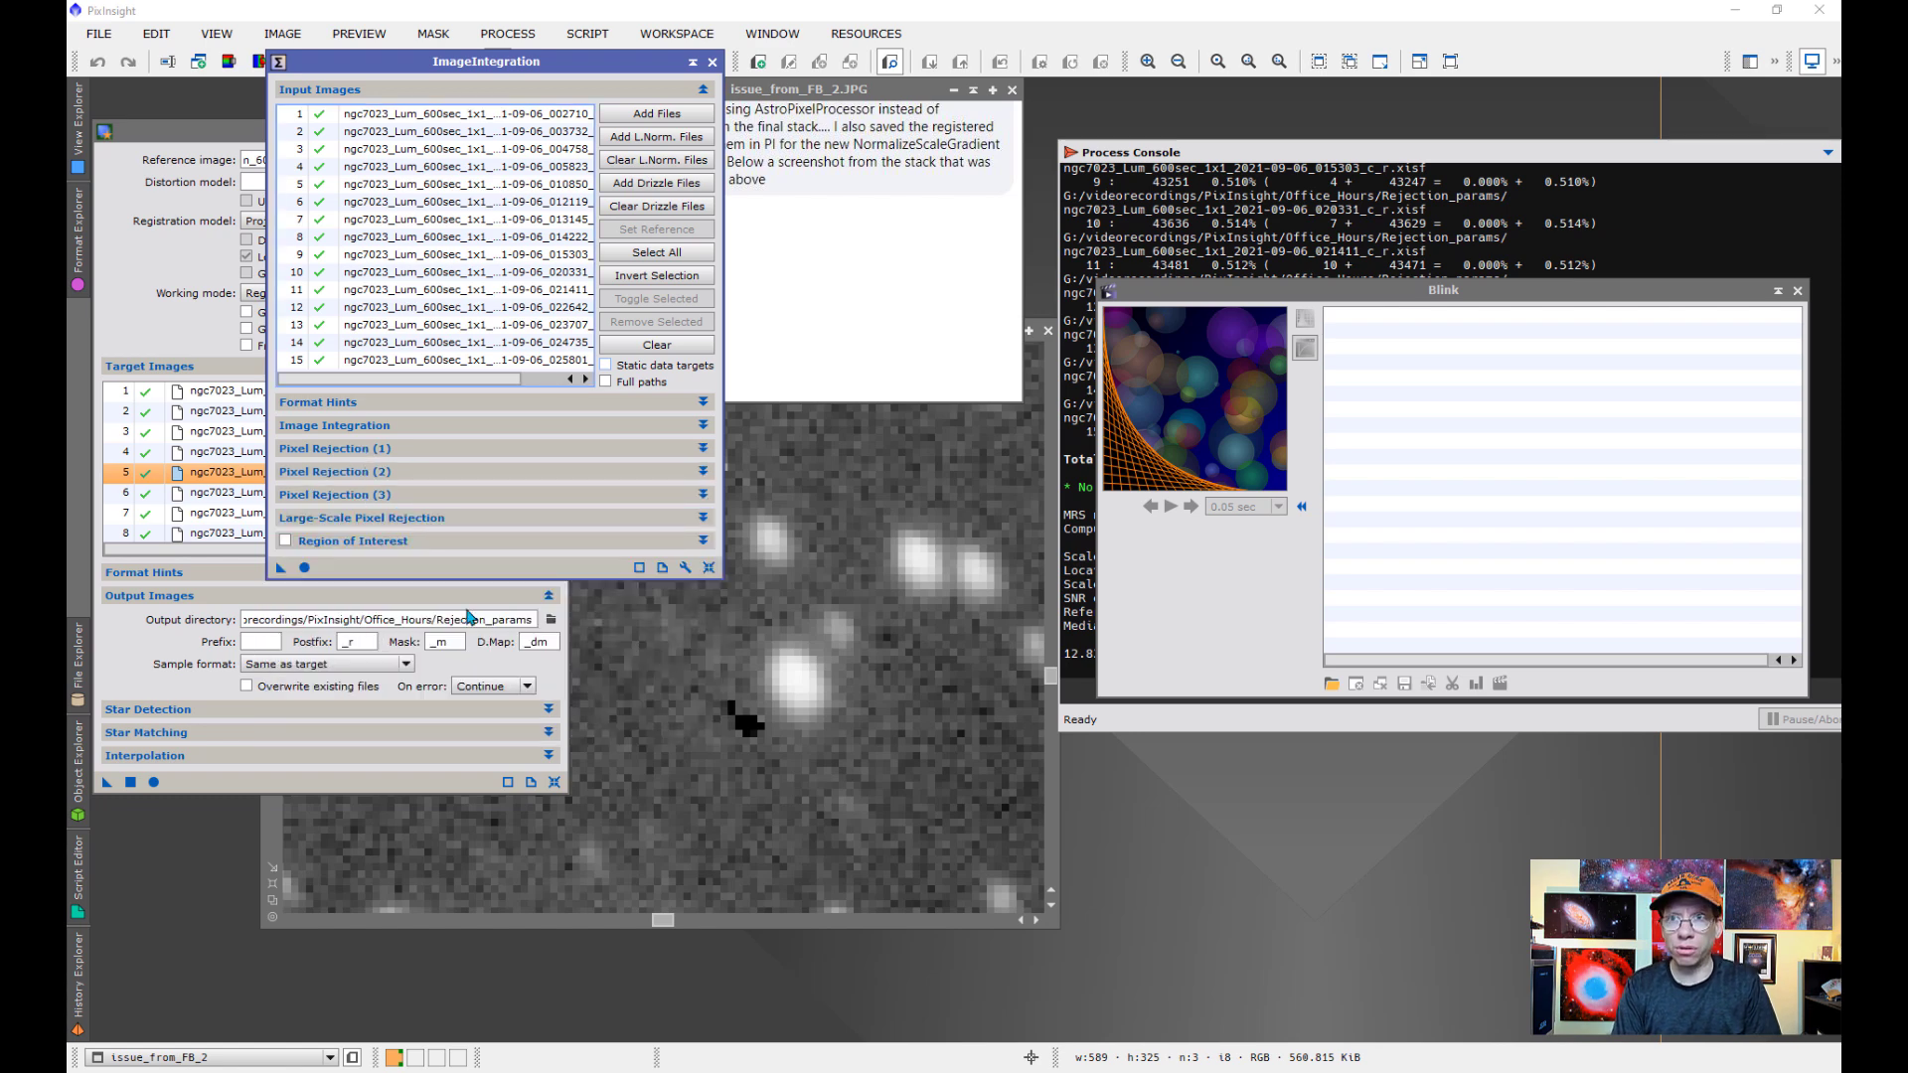
pyautogui.click(305, 568)
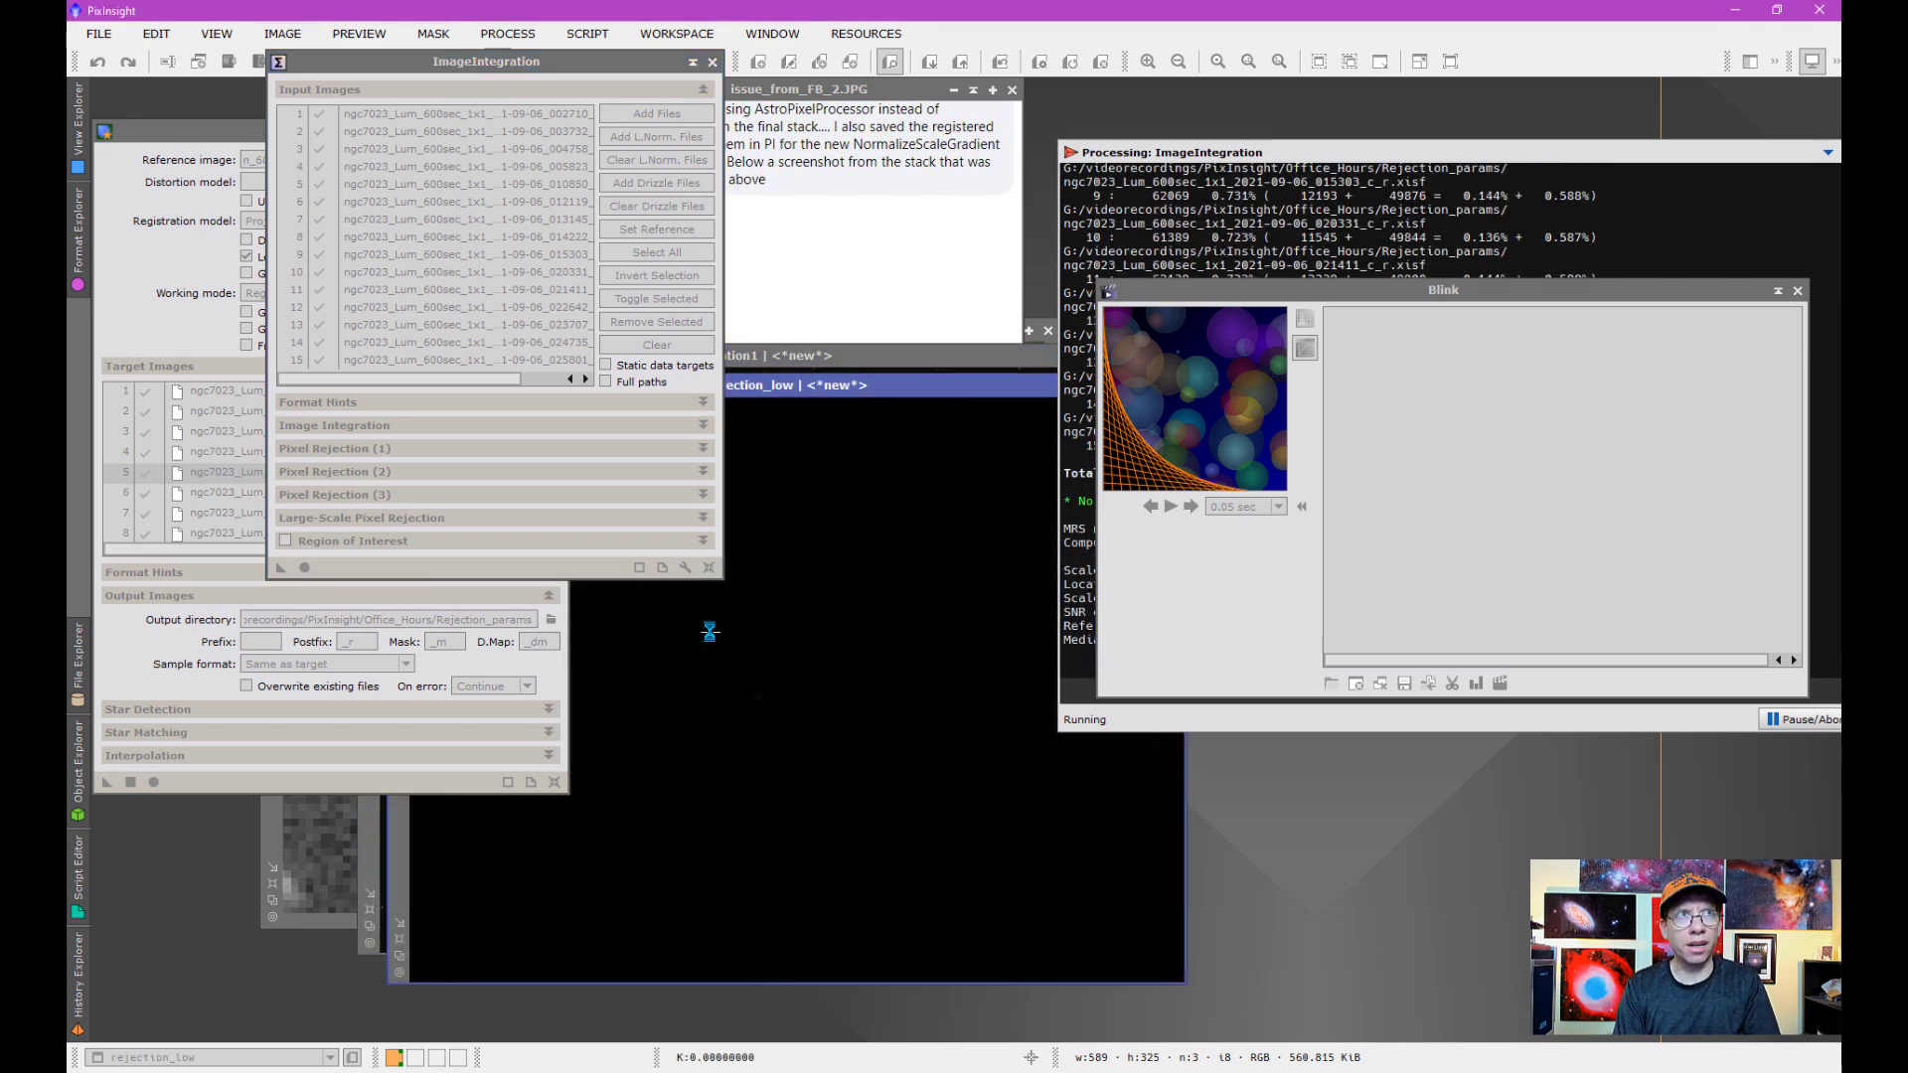
# Close the new rejection maps, auto-stretch the integration1 image and magnify it near the nebula
pyautogui.moveTo(979, 418); pyautogui.dragTo(980, 521)
pyautogui.click(990, 510)
pyautogui.click(963, 392)
pyautogui.doubleClick(963, 391)
pyautogui.click(870, 540)
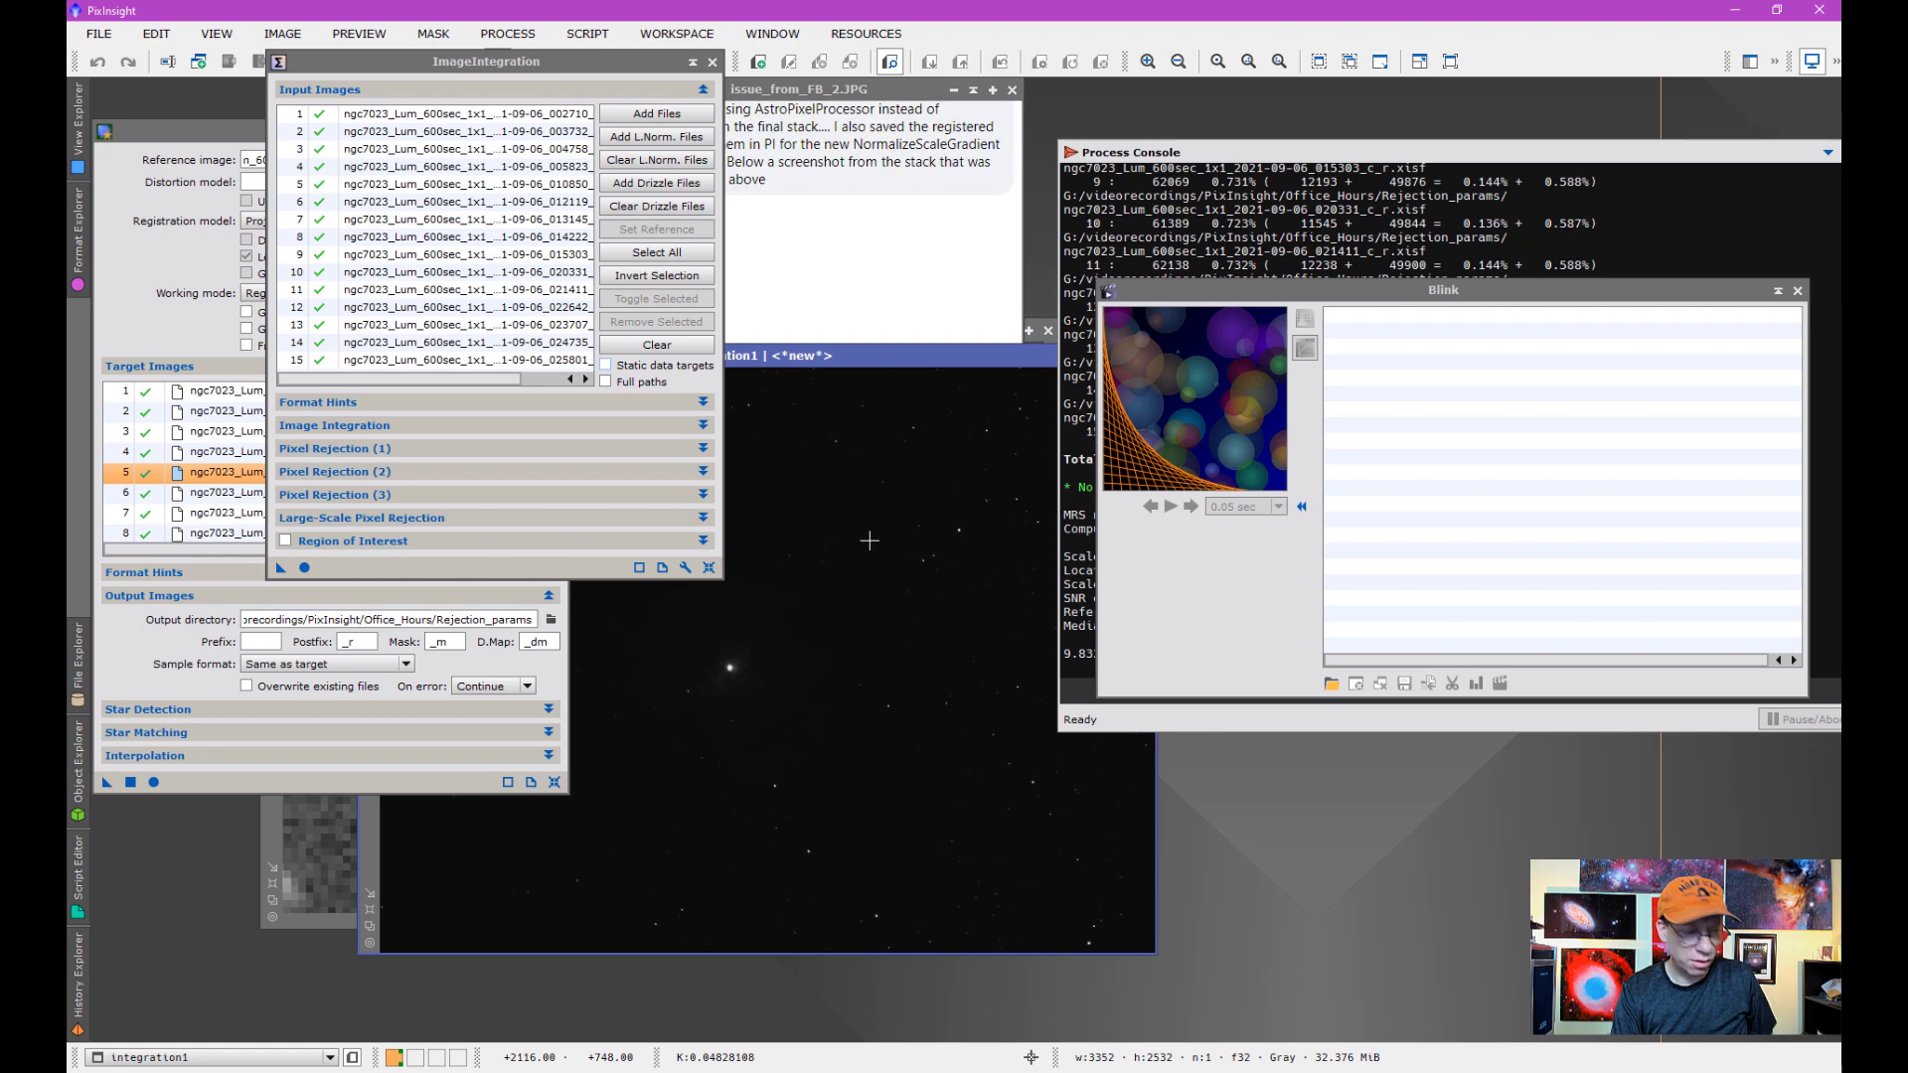
pyautogui.hotkey('ctrl', 'a')
pyautogui.scroll(5, 869, 540)
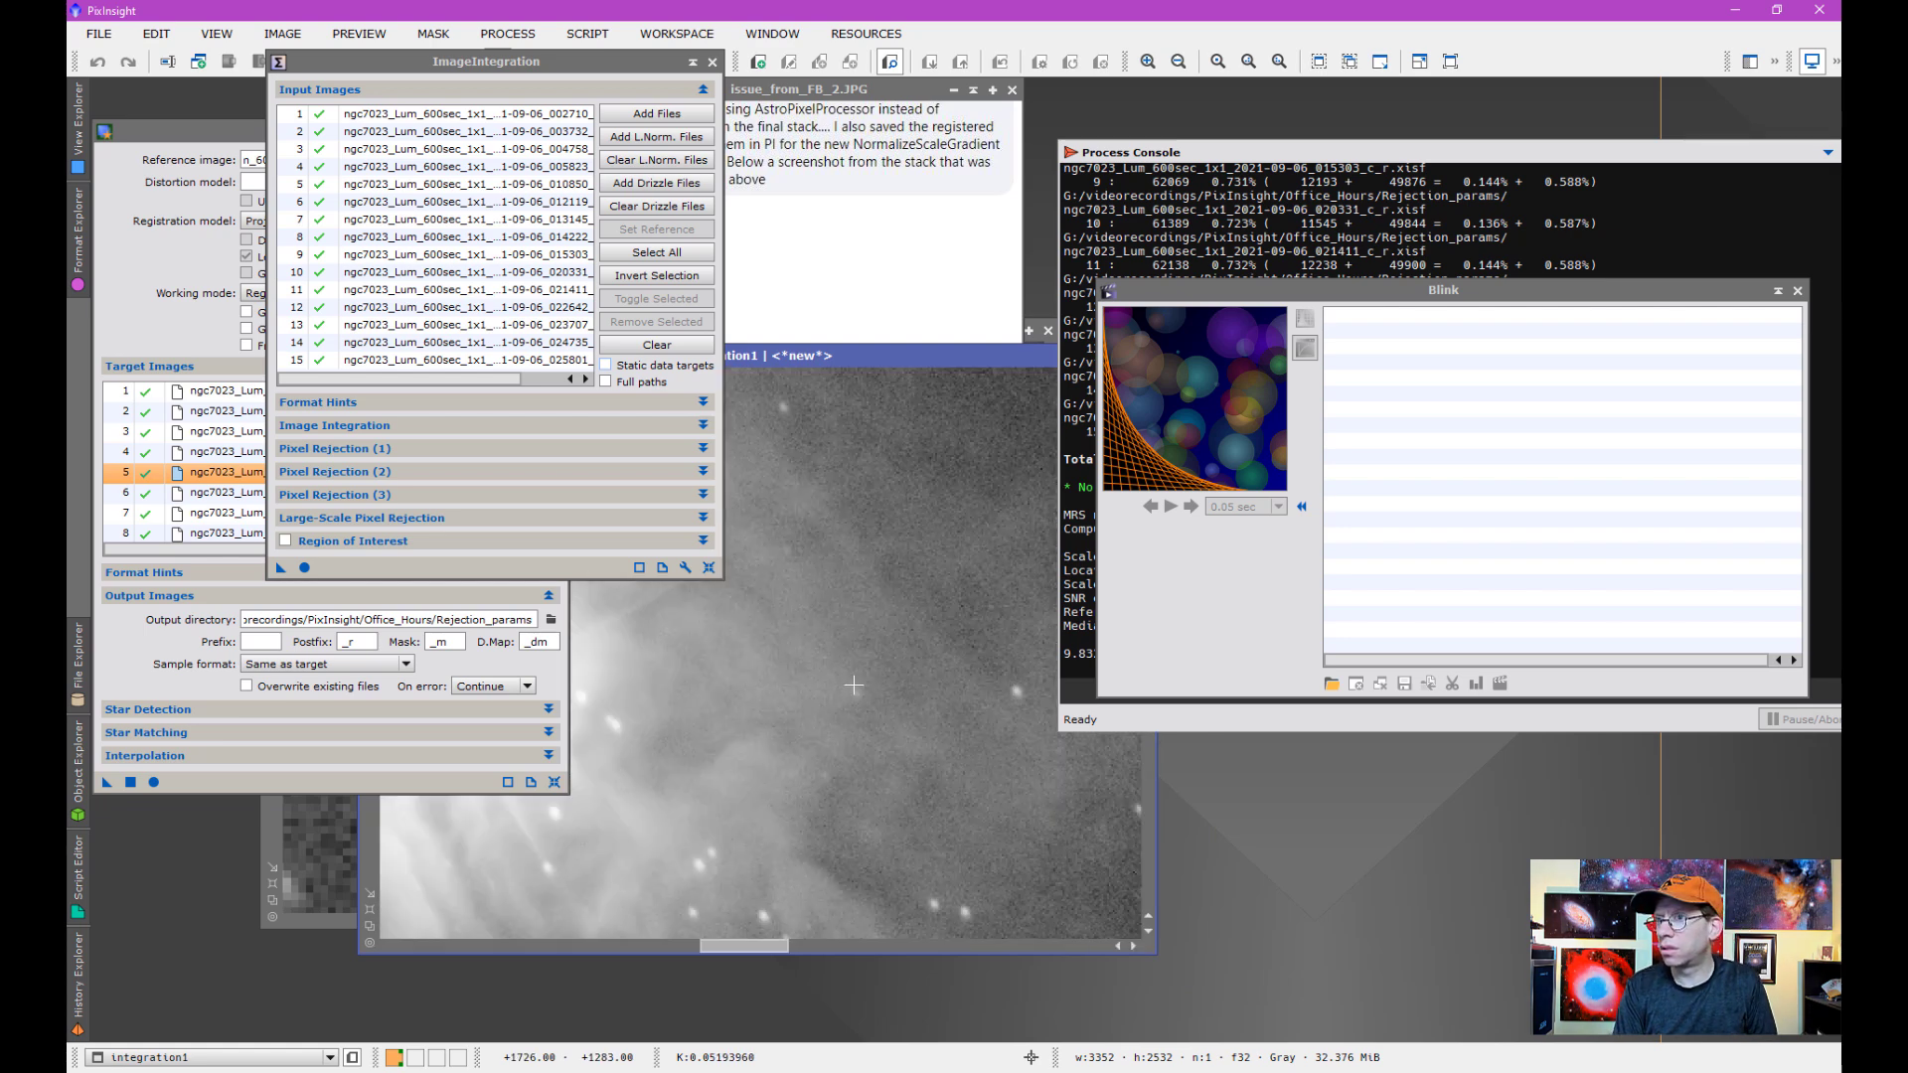
# Match the integration1 view to the 8:1 zoom and position of integration, and stack both image windows exactly over each other
pyautogui.moveTo(567, 64); pyautogui.dragTo(368, 87)
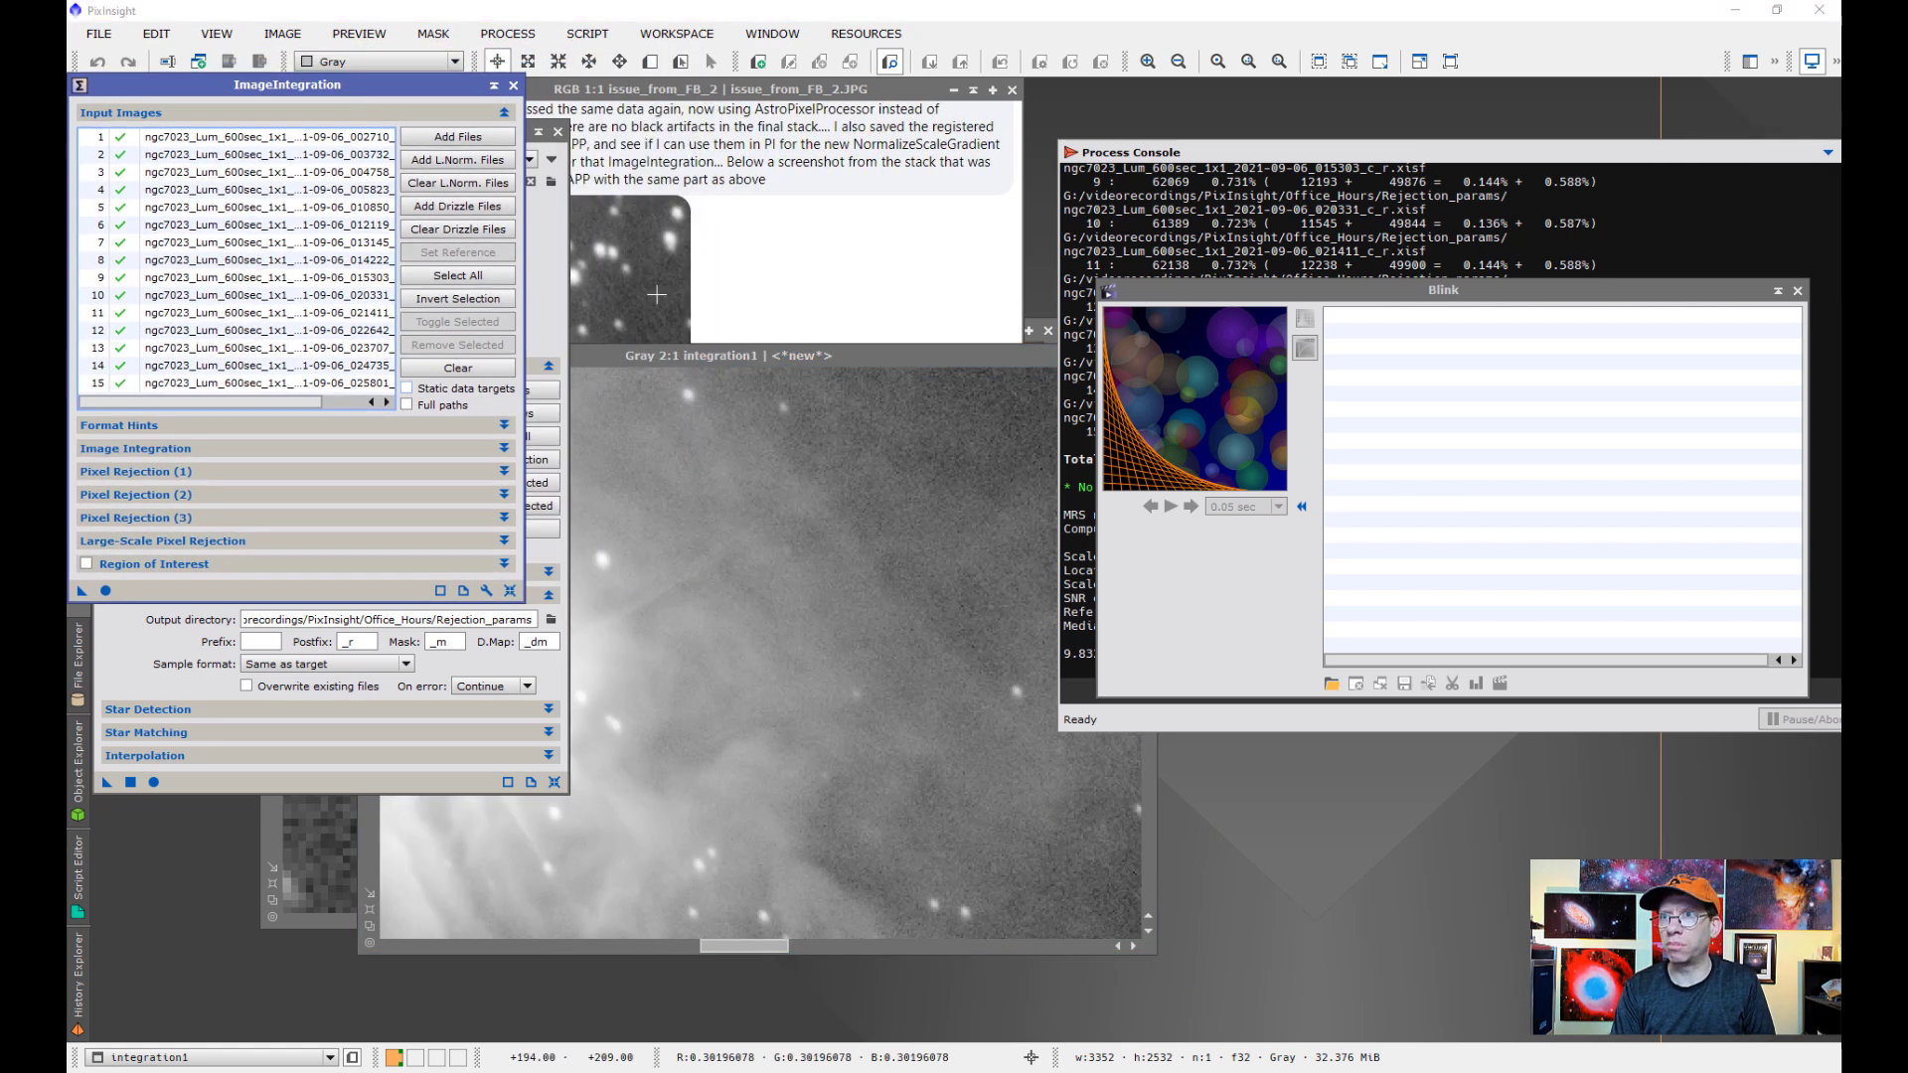
pyautogui.moveTo(641, 369); pyautogui.dragTo(1023, 324)
pyautogui.click(674, 353)
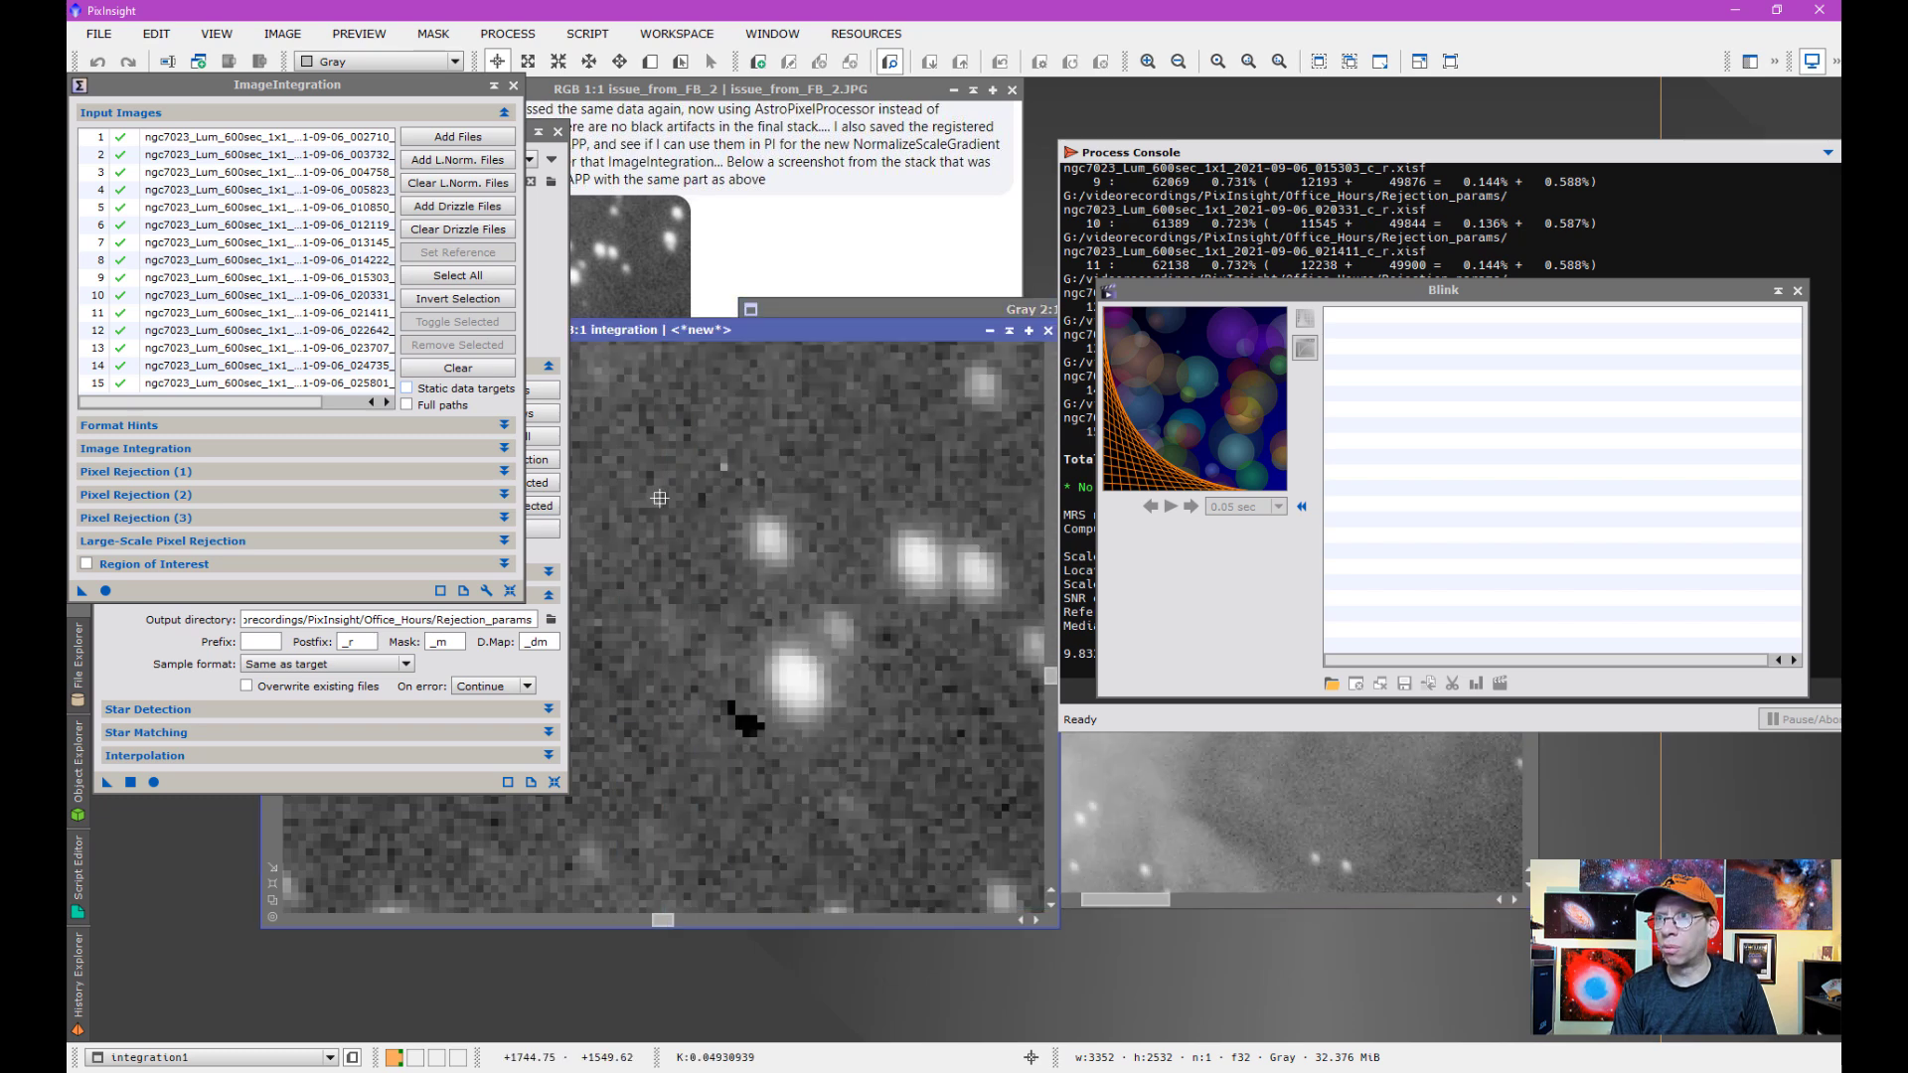
pyautogui.moveTo(676, 333); pyautogui.dragTo(1125, 367)
pyautogui.moveTo(819, 353); pyautogui.dragTo(932, 336)
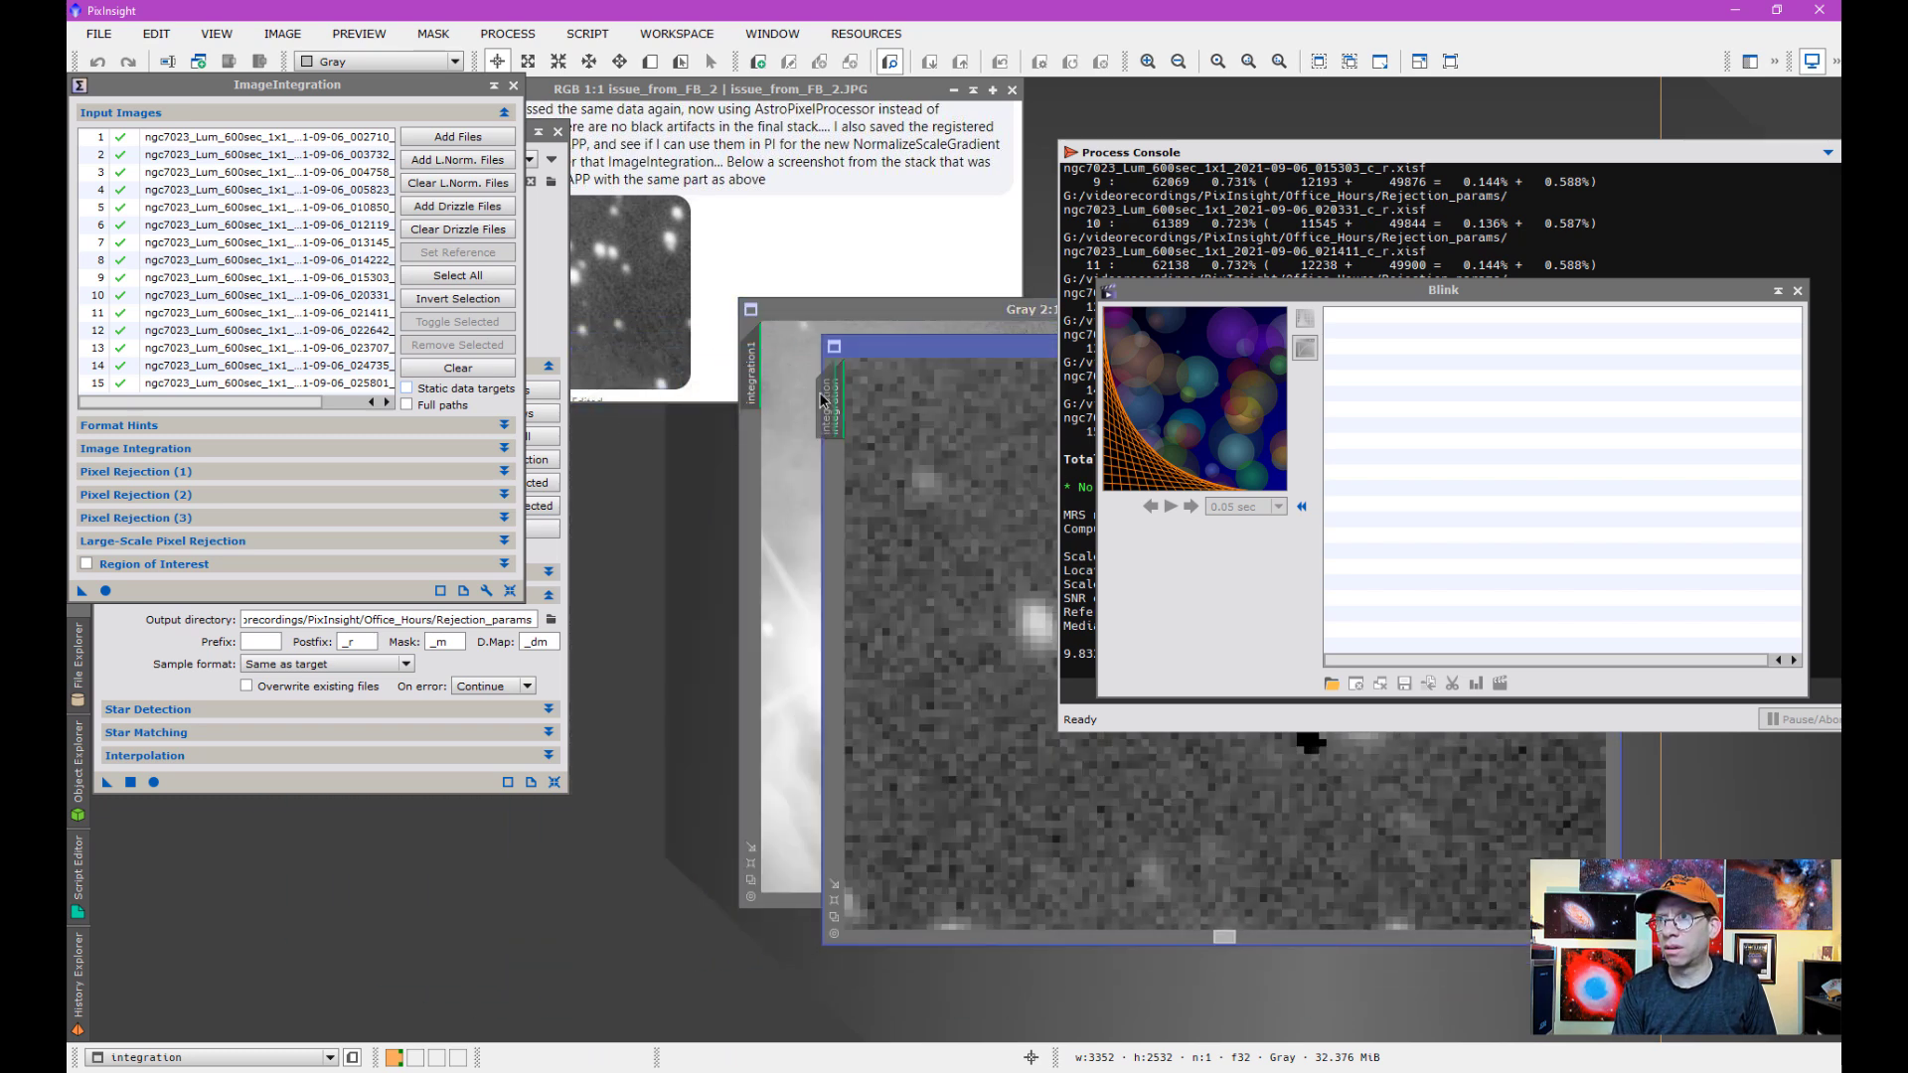
pyautogui.moveTo(760, 380); pyautogui.dragTo(759, 377)
pyautogui.moveTo(843, 310); pyautogui.dragTo(545, 372)
pyautogui.moveTo(775, 374); pyautogui.dragTo(502, 374)
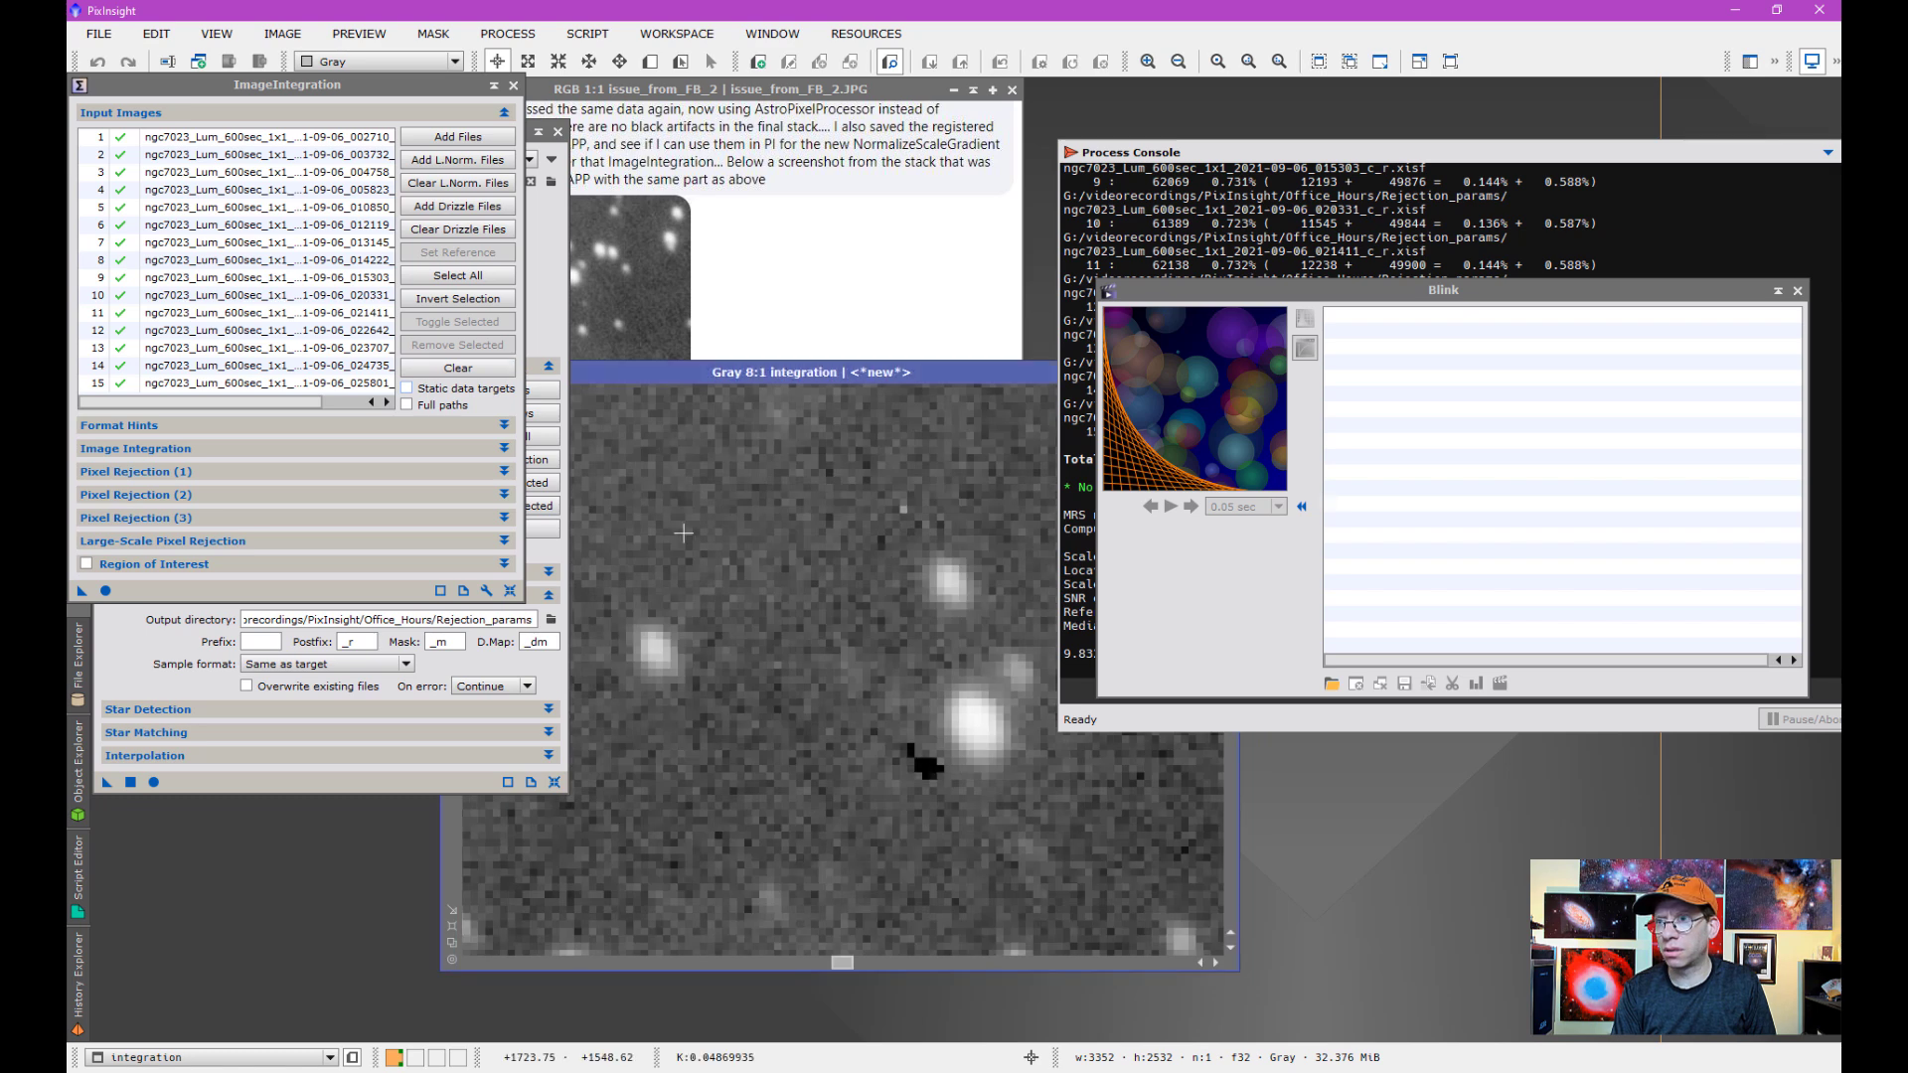
# Compare the ESD and Winsorized results at the black artifact by alternating between both images, and place integration1 above integration
pyautogui.hotkey('ctrl', 'Tab')
pyautogui.hotkey('ctrl', 'Tab')
pyautogui.hotkey('ctrl', 'Tab')
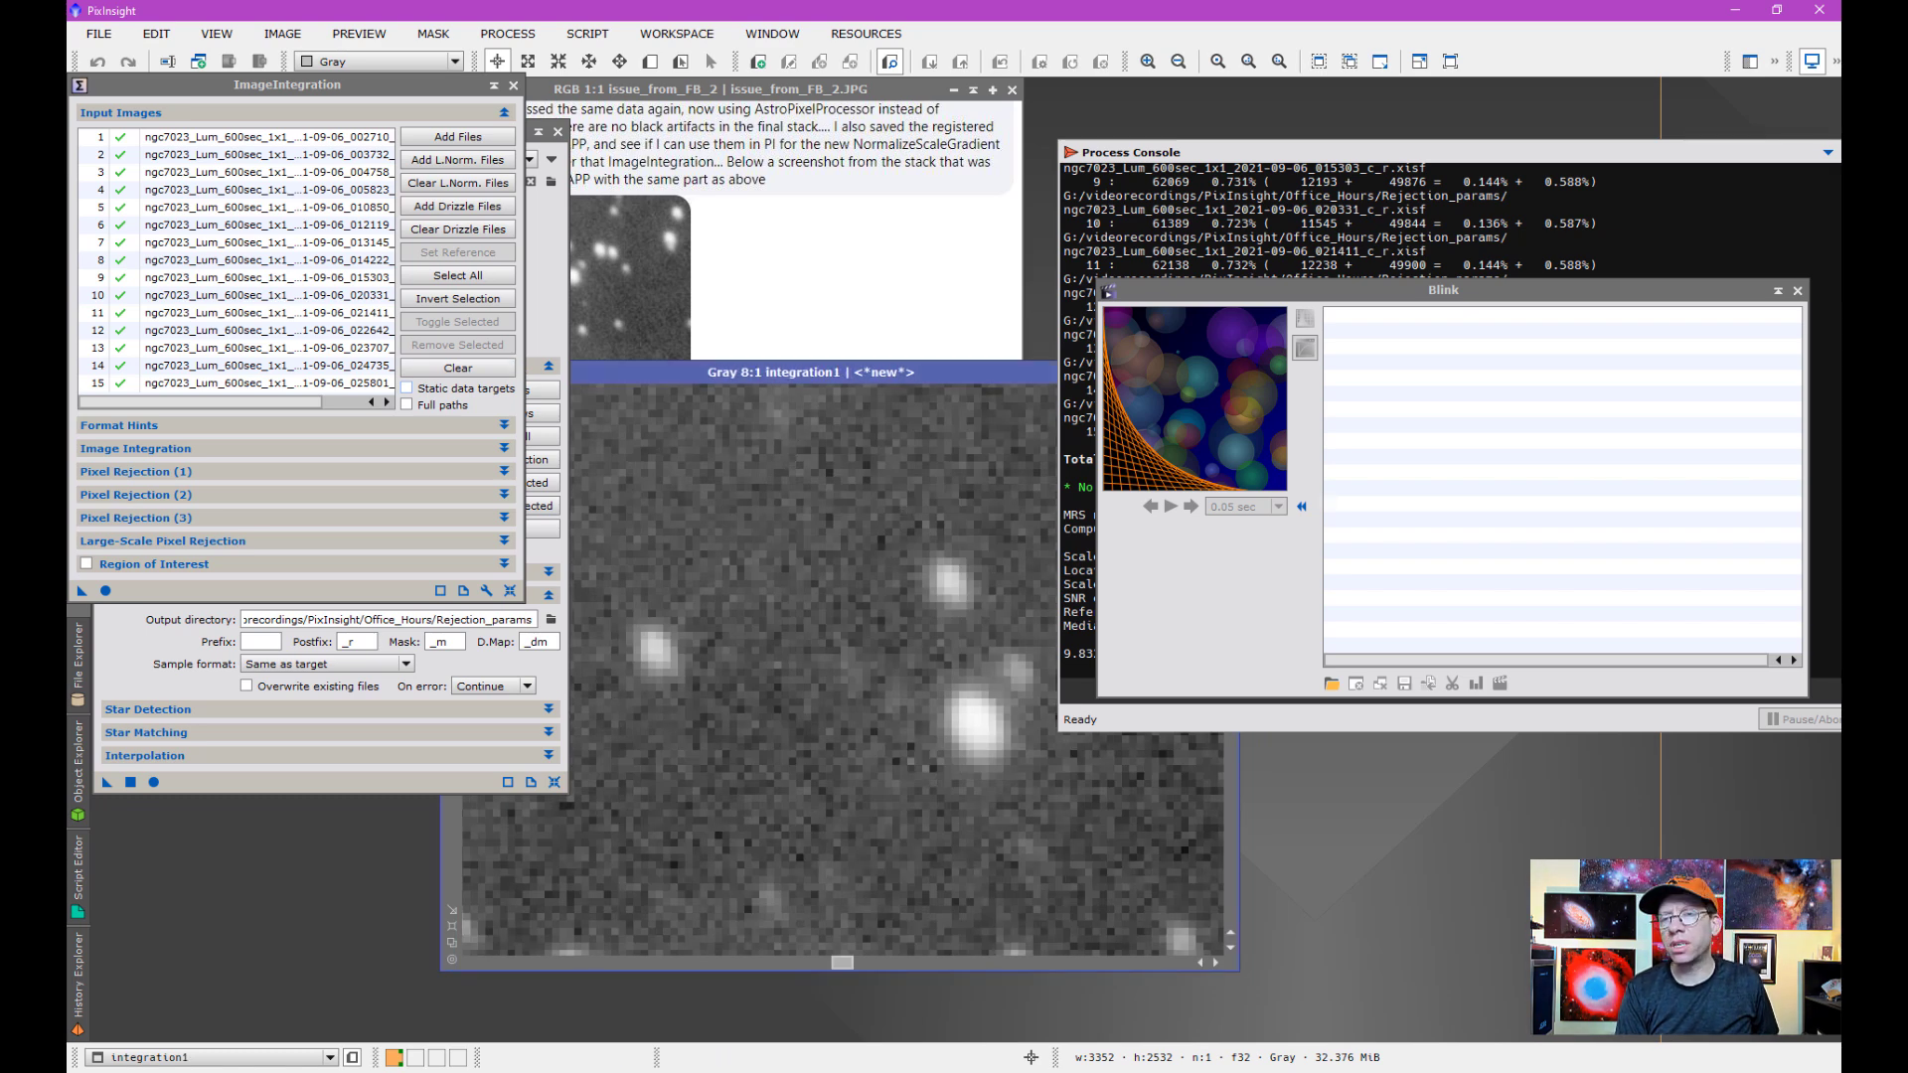
pyautogui.hotkey('ctrl', 'Tab')
pyautogui.hotkey('ctrl', 'Tab')
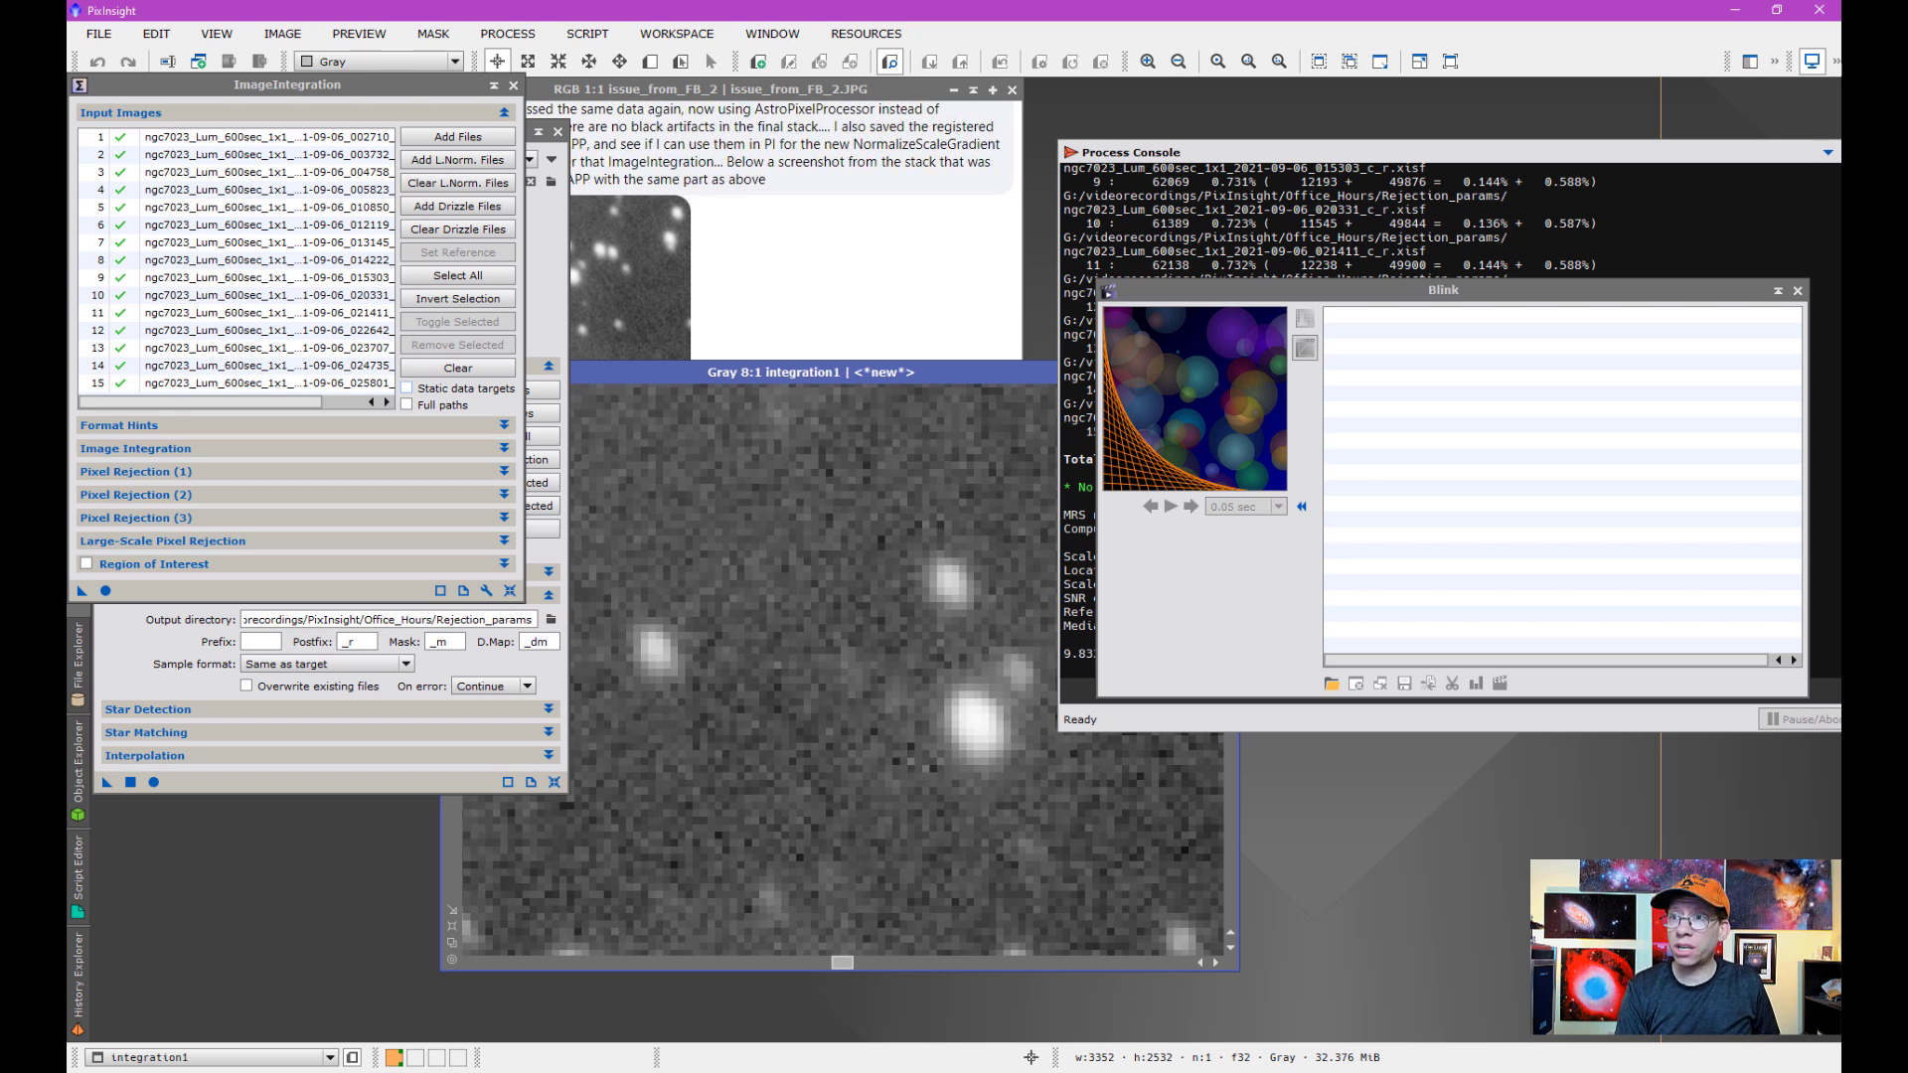
pyautogui.hotkey('ctrl', 'Tab')
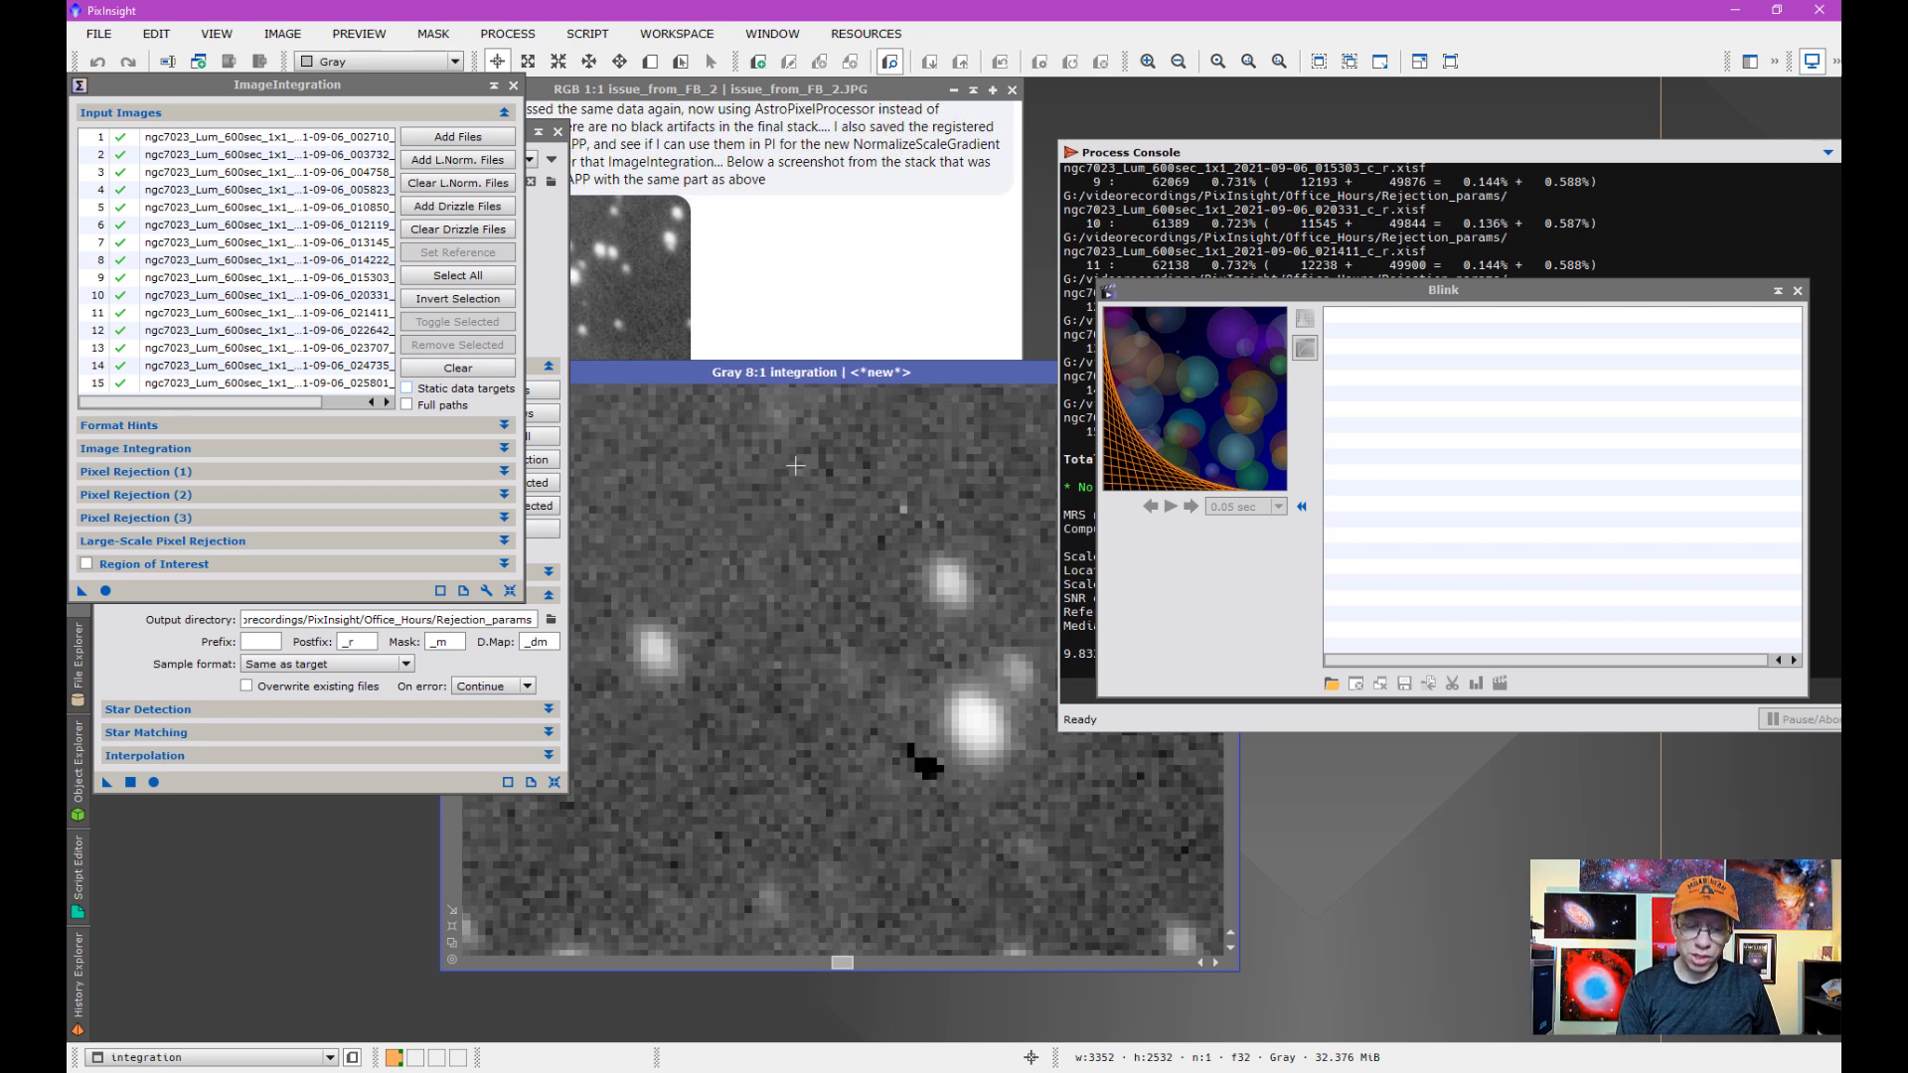
pyautogui.hotkey('ctrl', 'Tab')
pyautogui.hotkey('ctrl', 'Tab')
pyautogui.hotkey('ctrl', 'Tab')
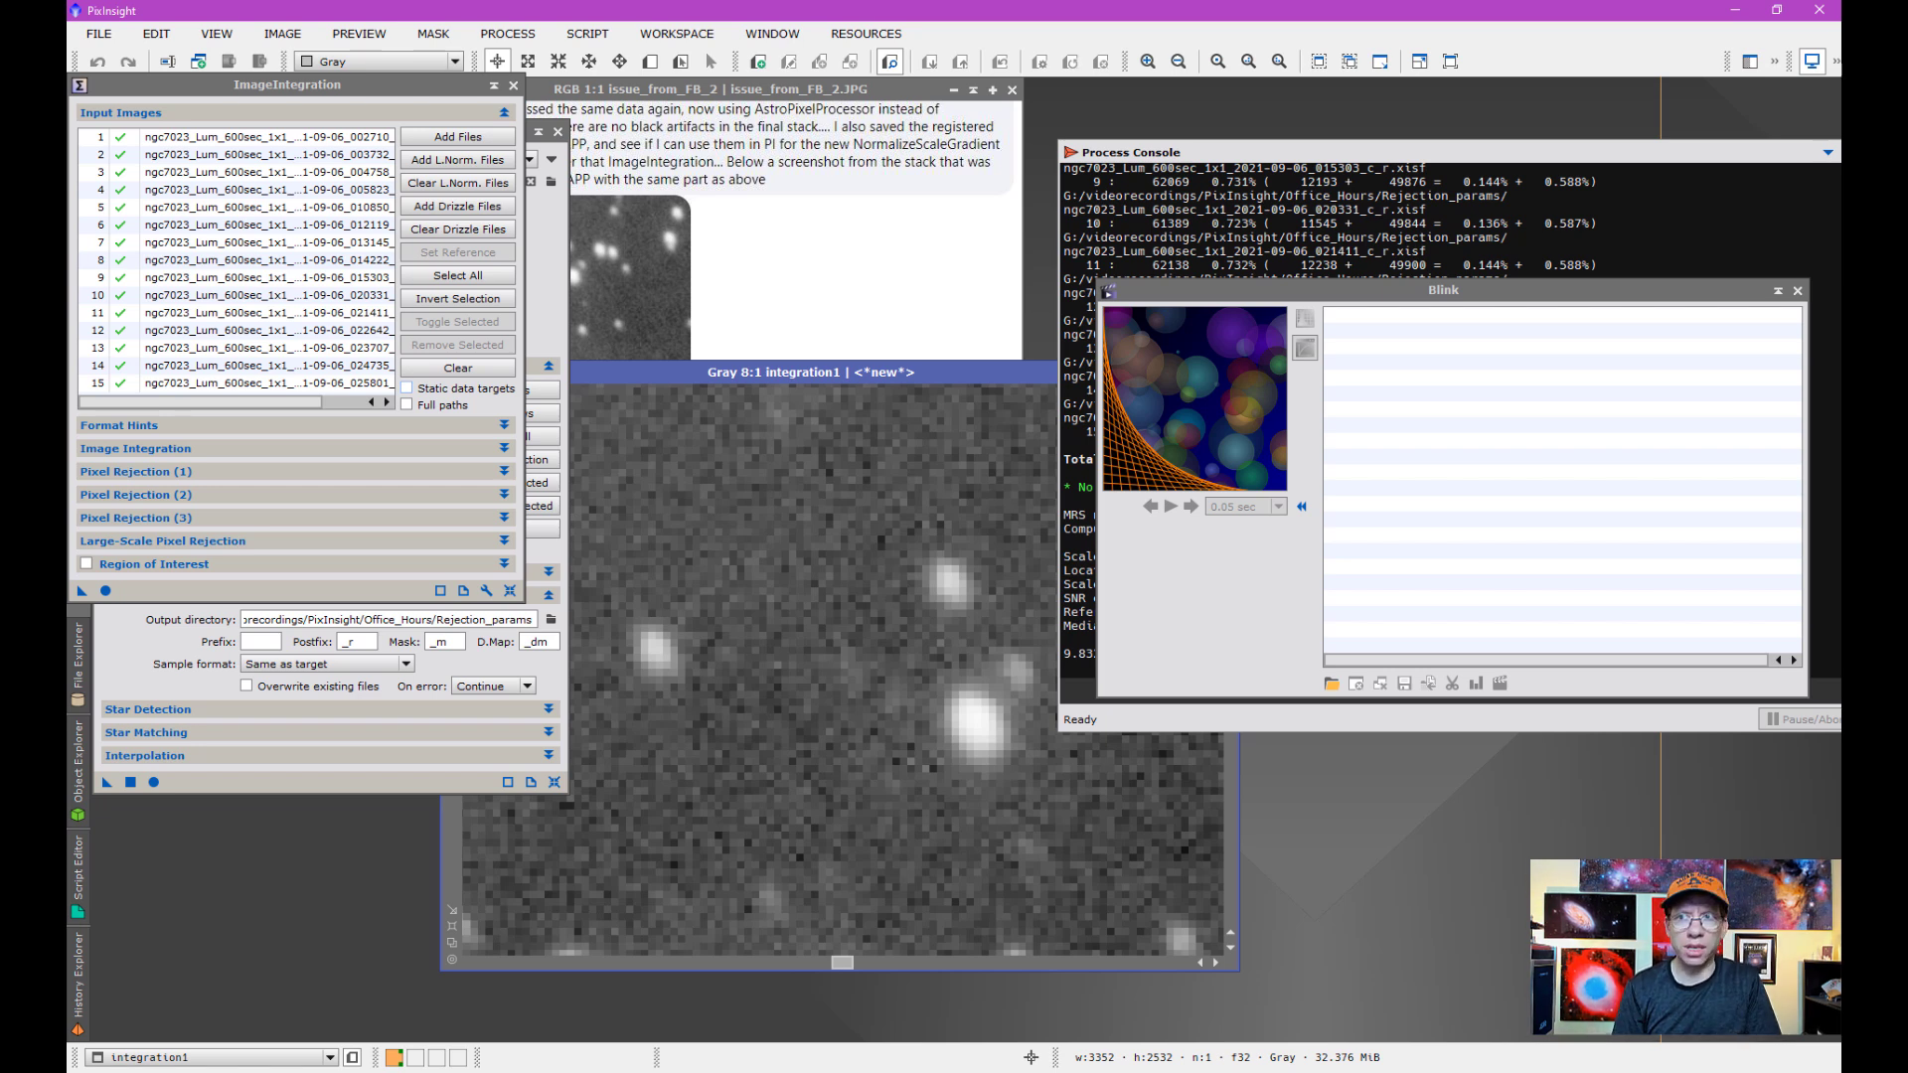
pyautogui.hotkey('ctrl', 'pageup')
pyautogui.hotkey('ctrl', 'pagedown')
pyautogui.hotkey('ctrl', 'pageup')
pyautogui.hotkey('ctrl', 'pagedown')
pyautogui.hotkey('ctrl', 'pageup')
pyautogui.hotkey('ctrl', 'pagedown')
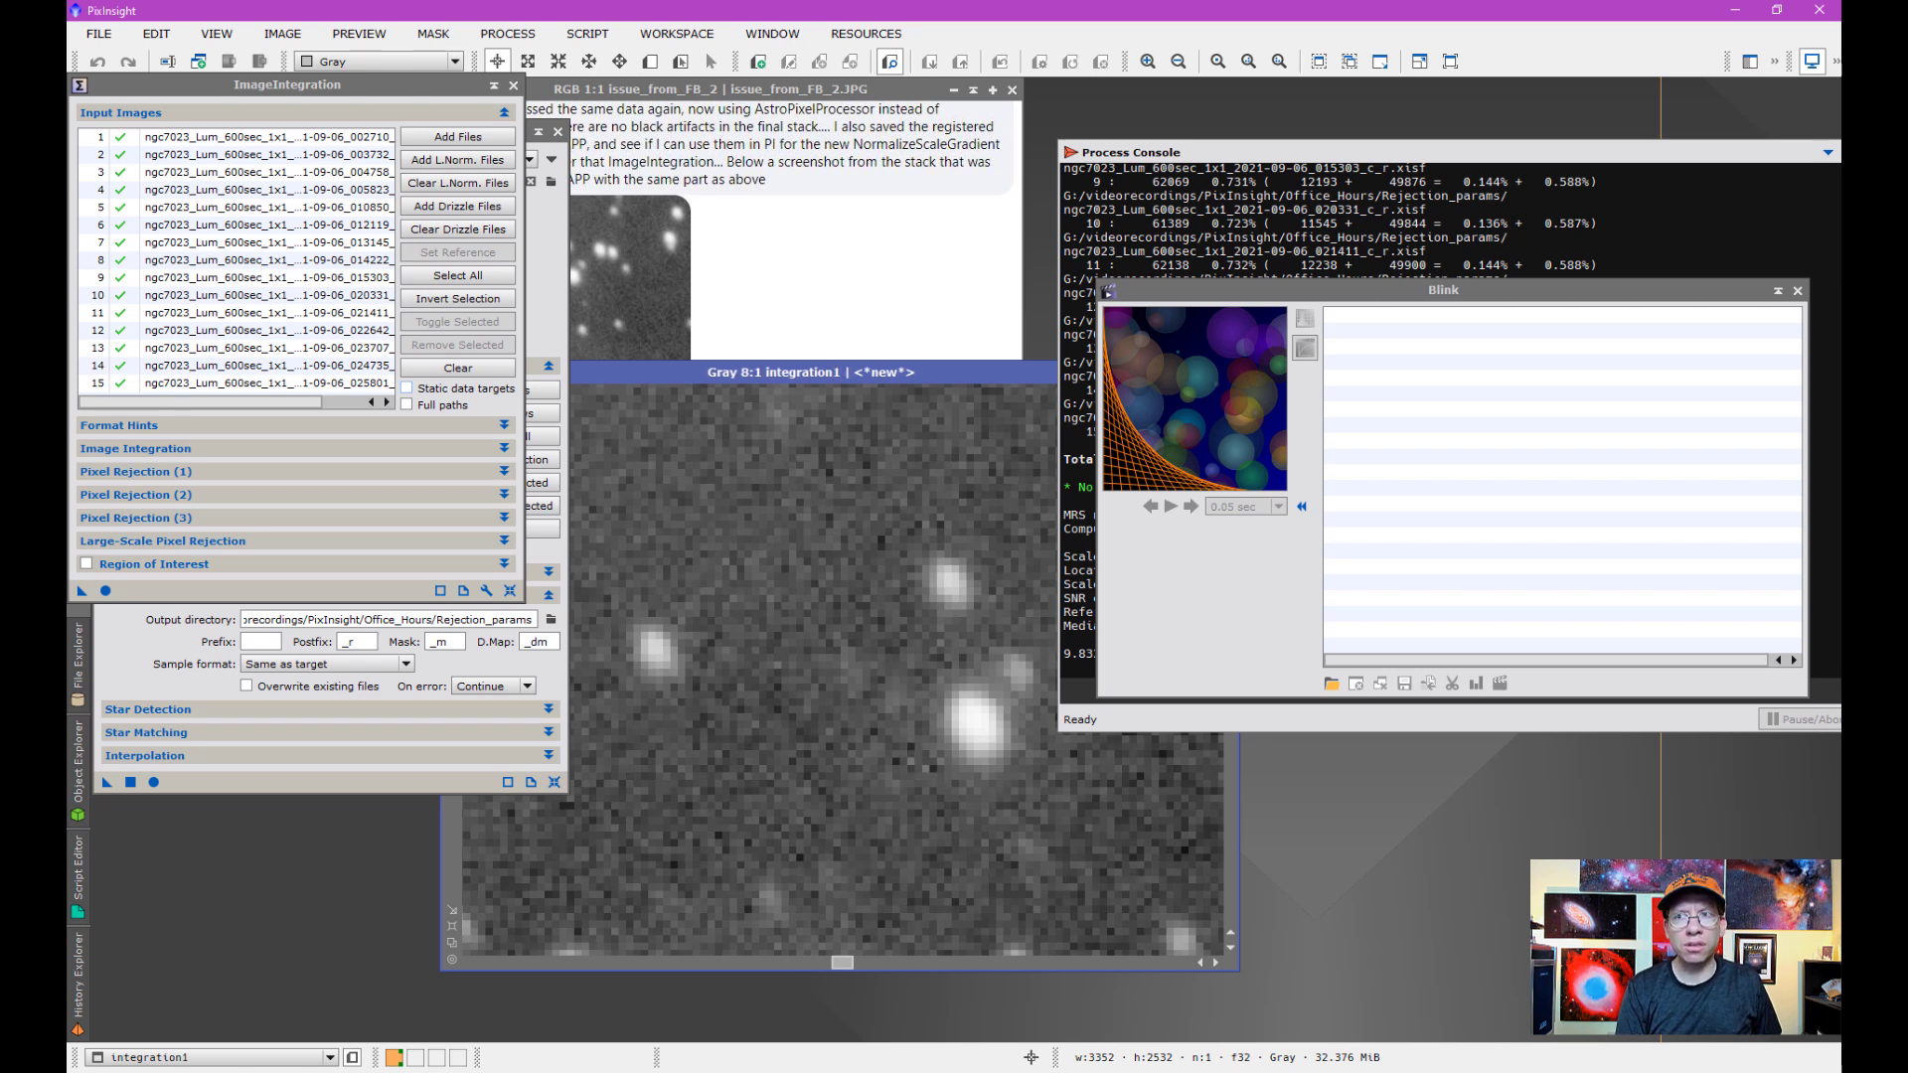
pyautogui.hotkey('ctrl', 'pageup')
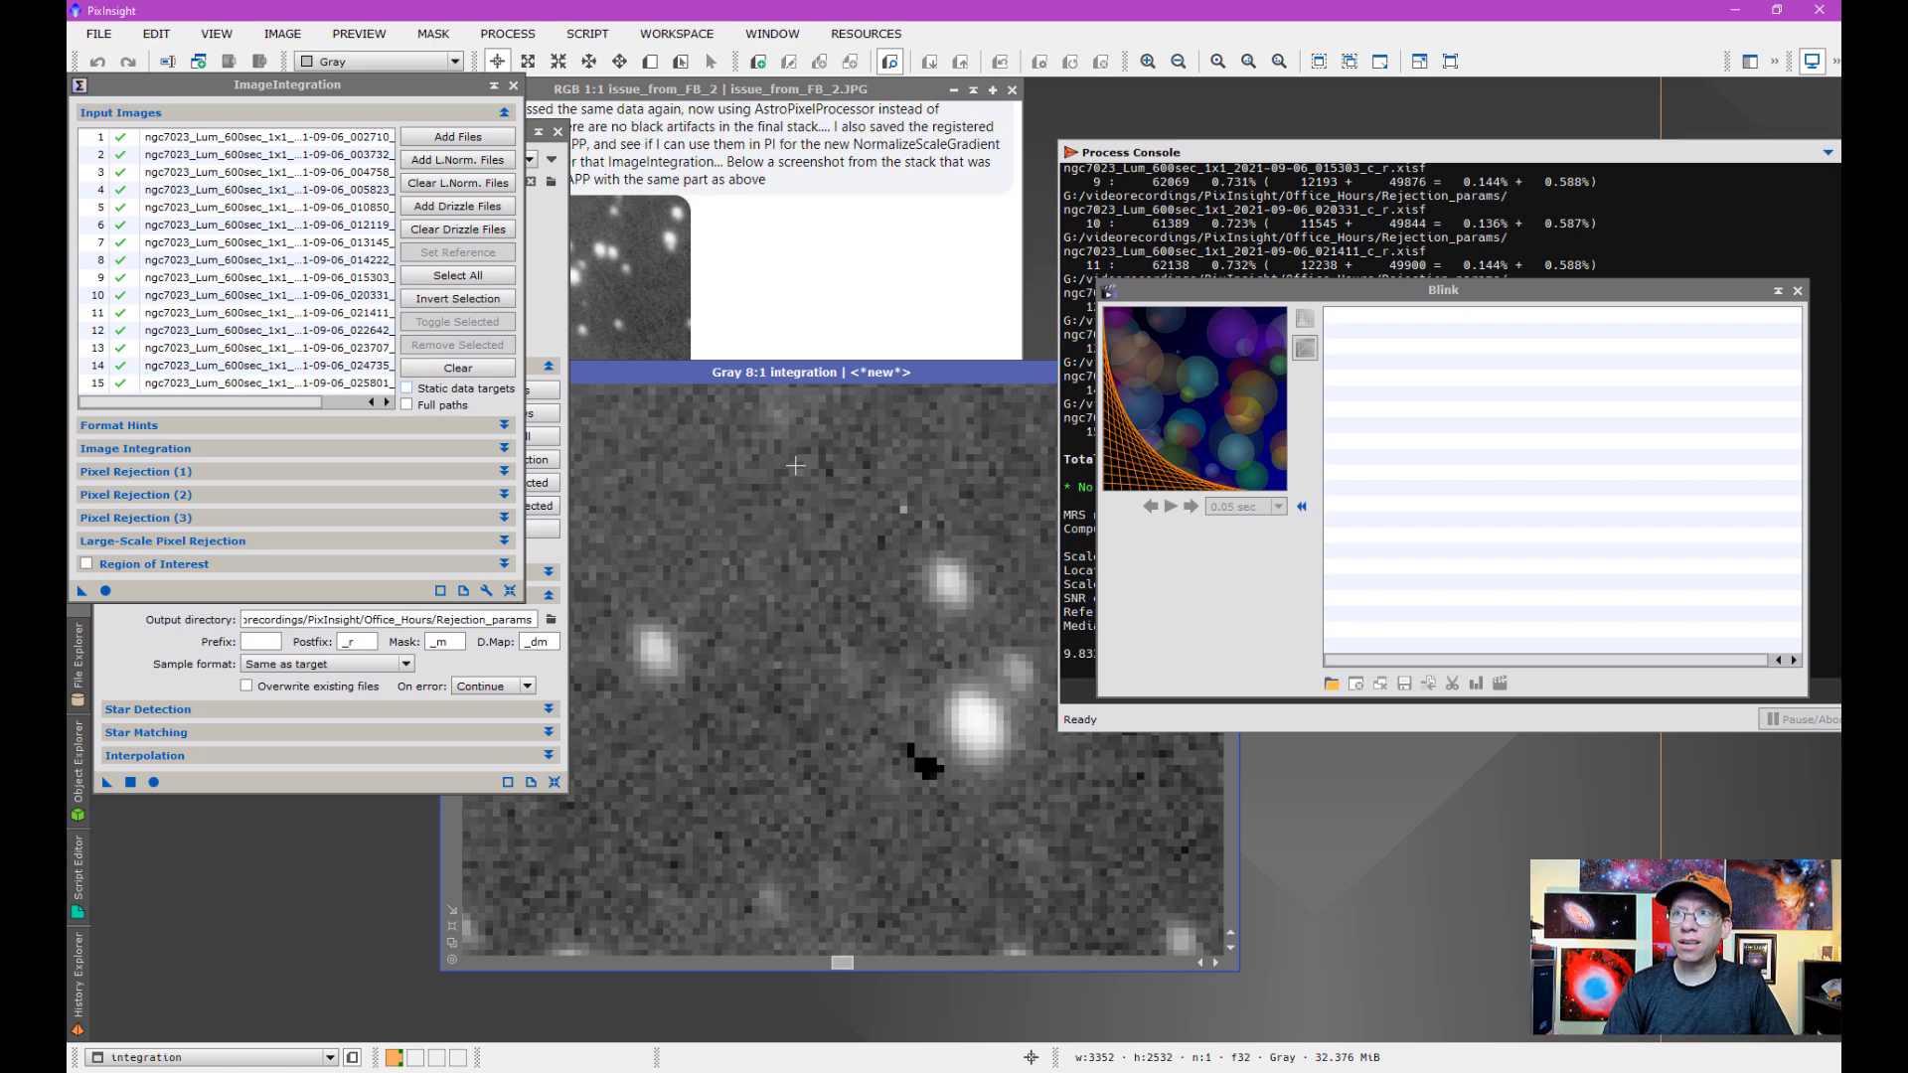
pyautogui.moveTo(831, 372); pyautogui.dragTo(832, 570)
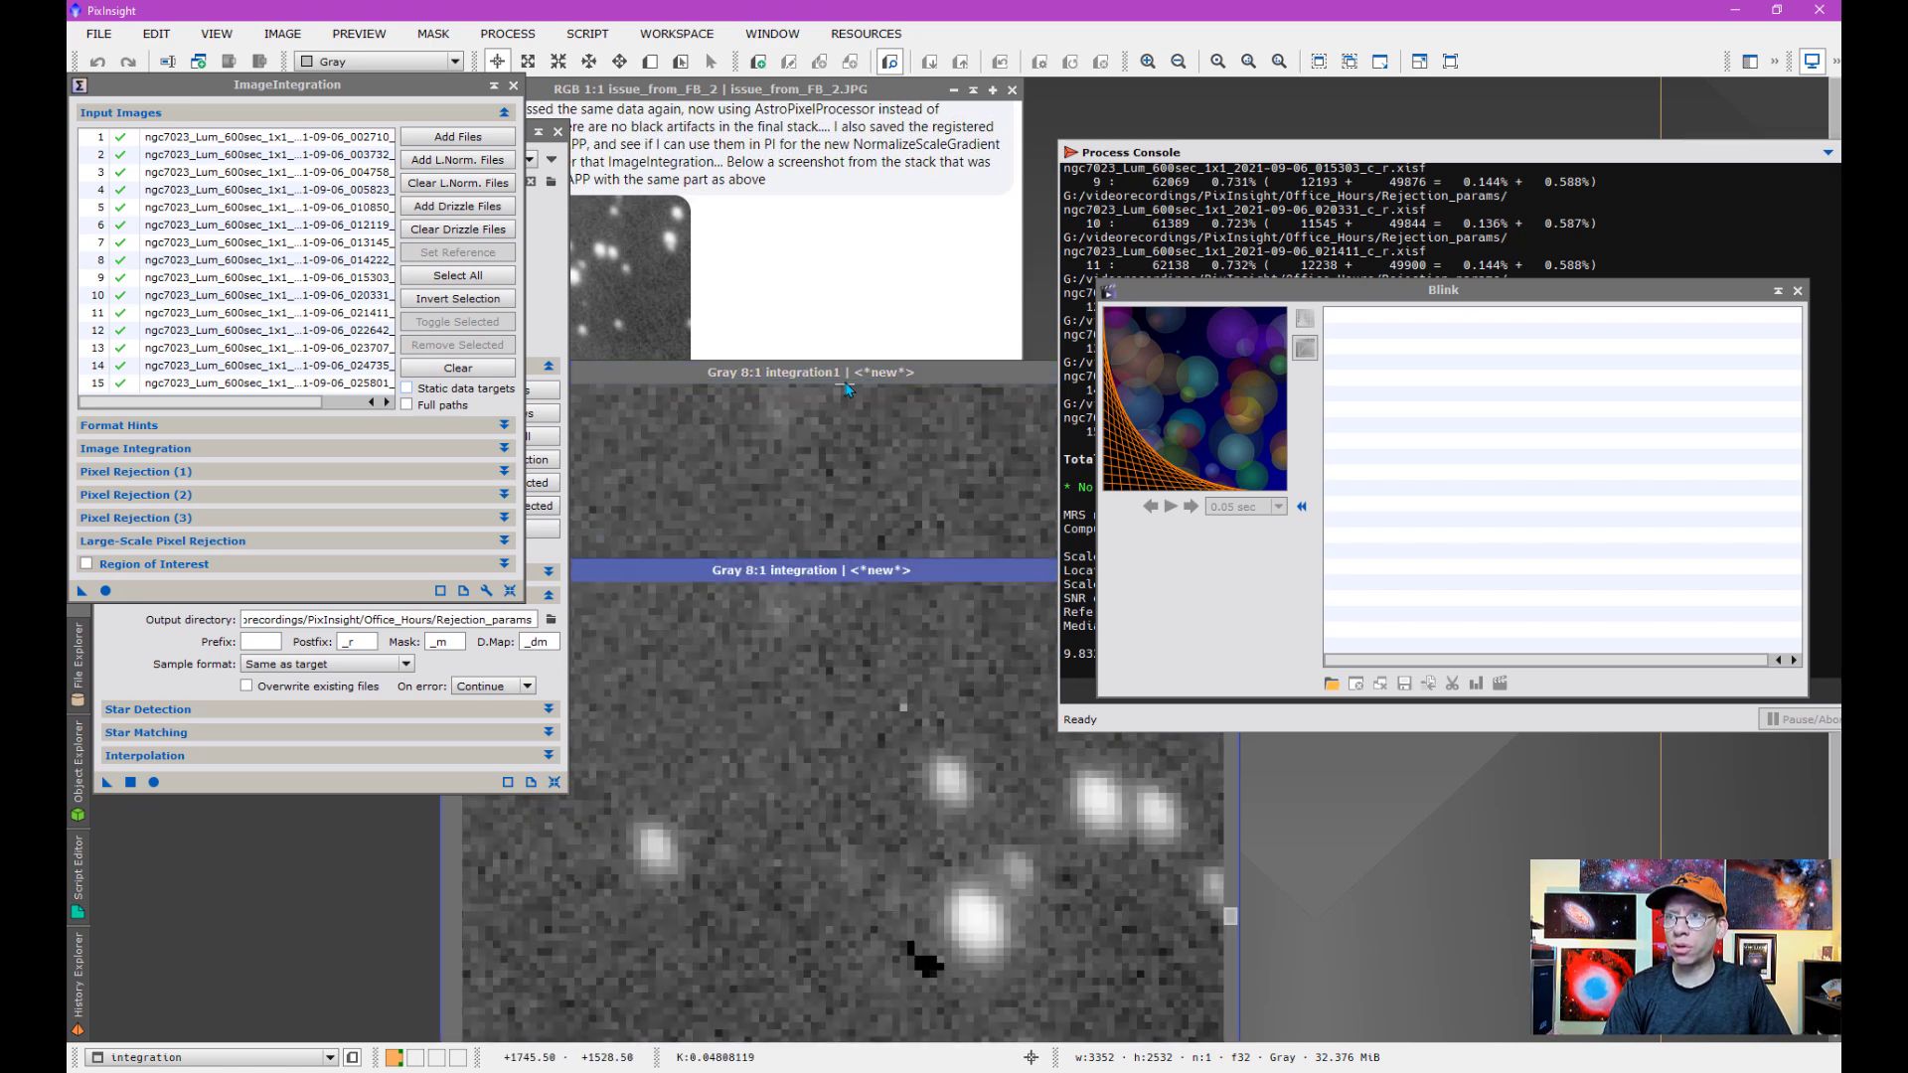
pyautogui.moveTo(850, 373); pyautogui.dragTo(851, 205)
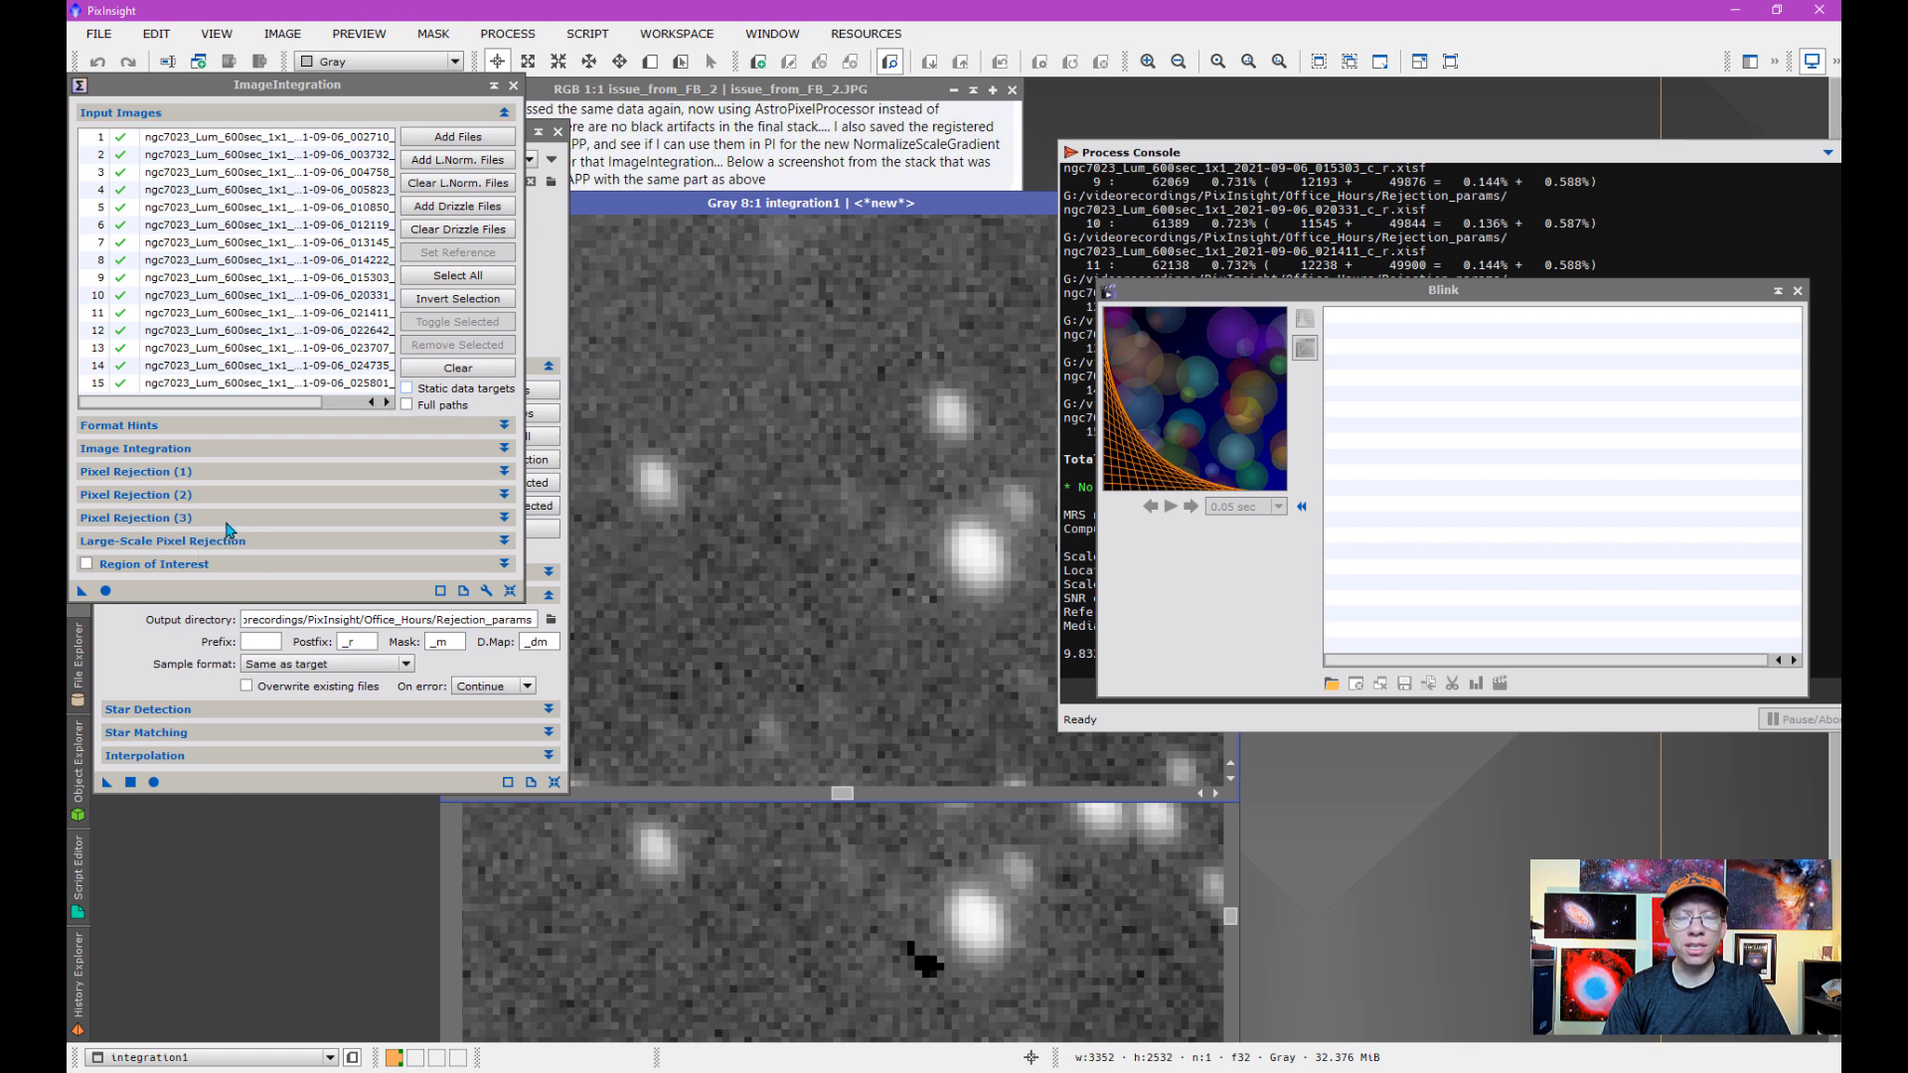
# Switch the ImageIntegration rejection algorithm back to Generalized Extreme Studentized Deviate (ESD) Test
pyautogui.click(175, 517)
pyautogui.click(174, 517)
pyautogui.click(167, 496)
pyautogui.click(167, 496)
pyautogui.click(167, 496)
pyautogui.click(167, 496)
pyautogui.click(169, 472)
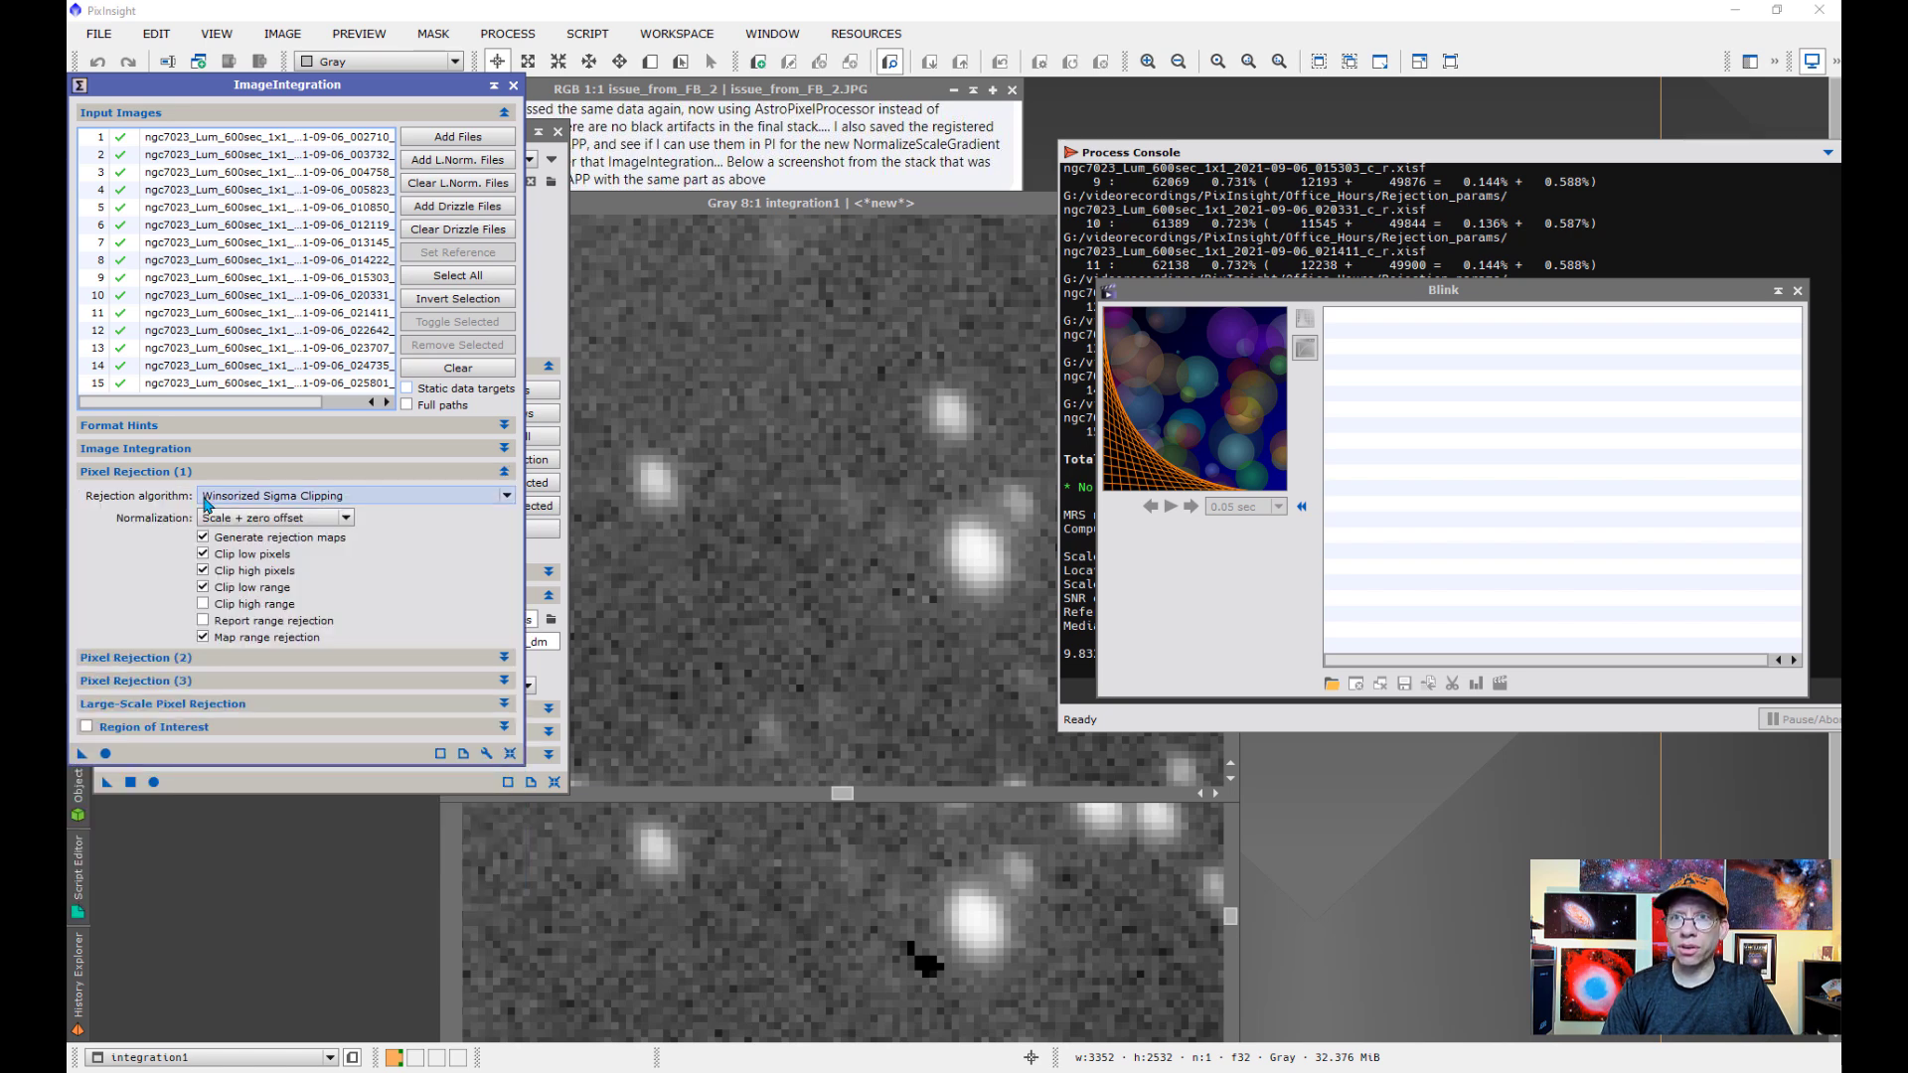
pyautogui.click(203, 497)
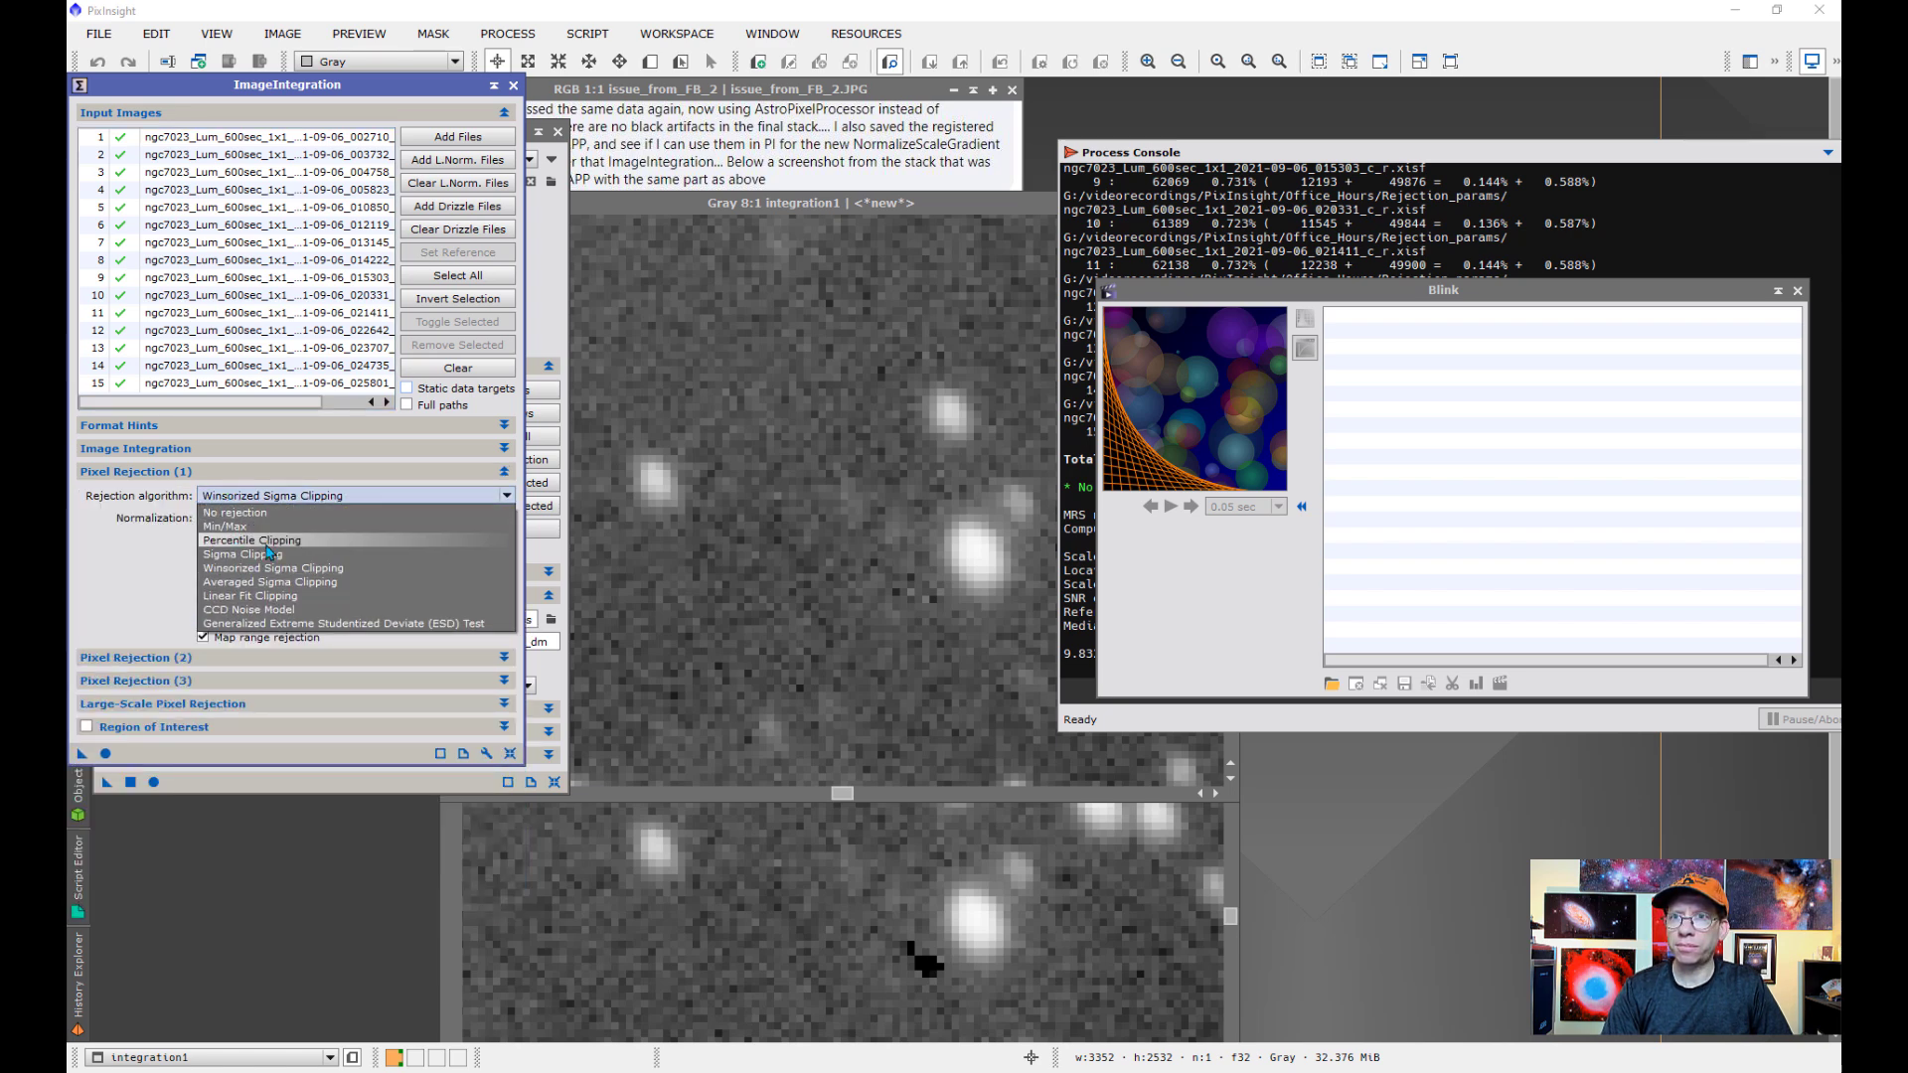
pyautogui.click(296, 624)
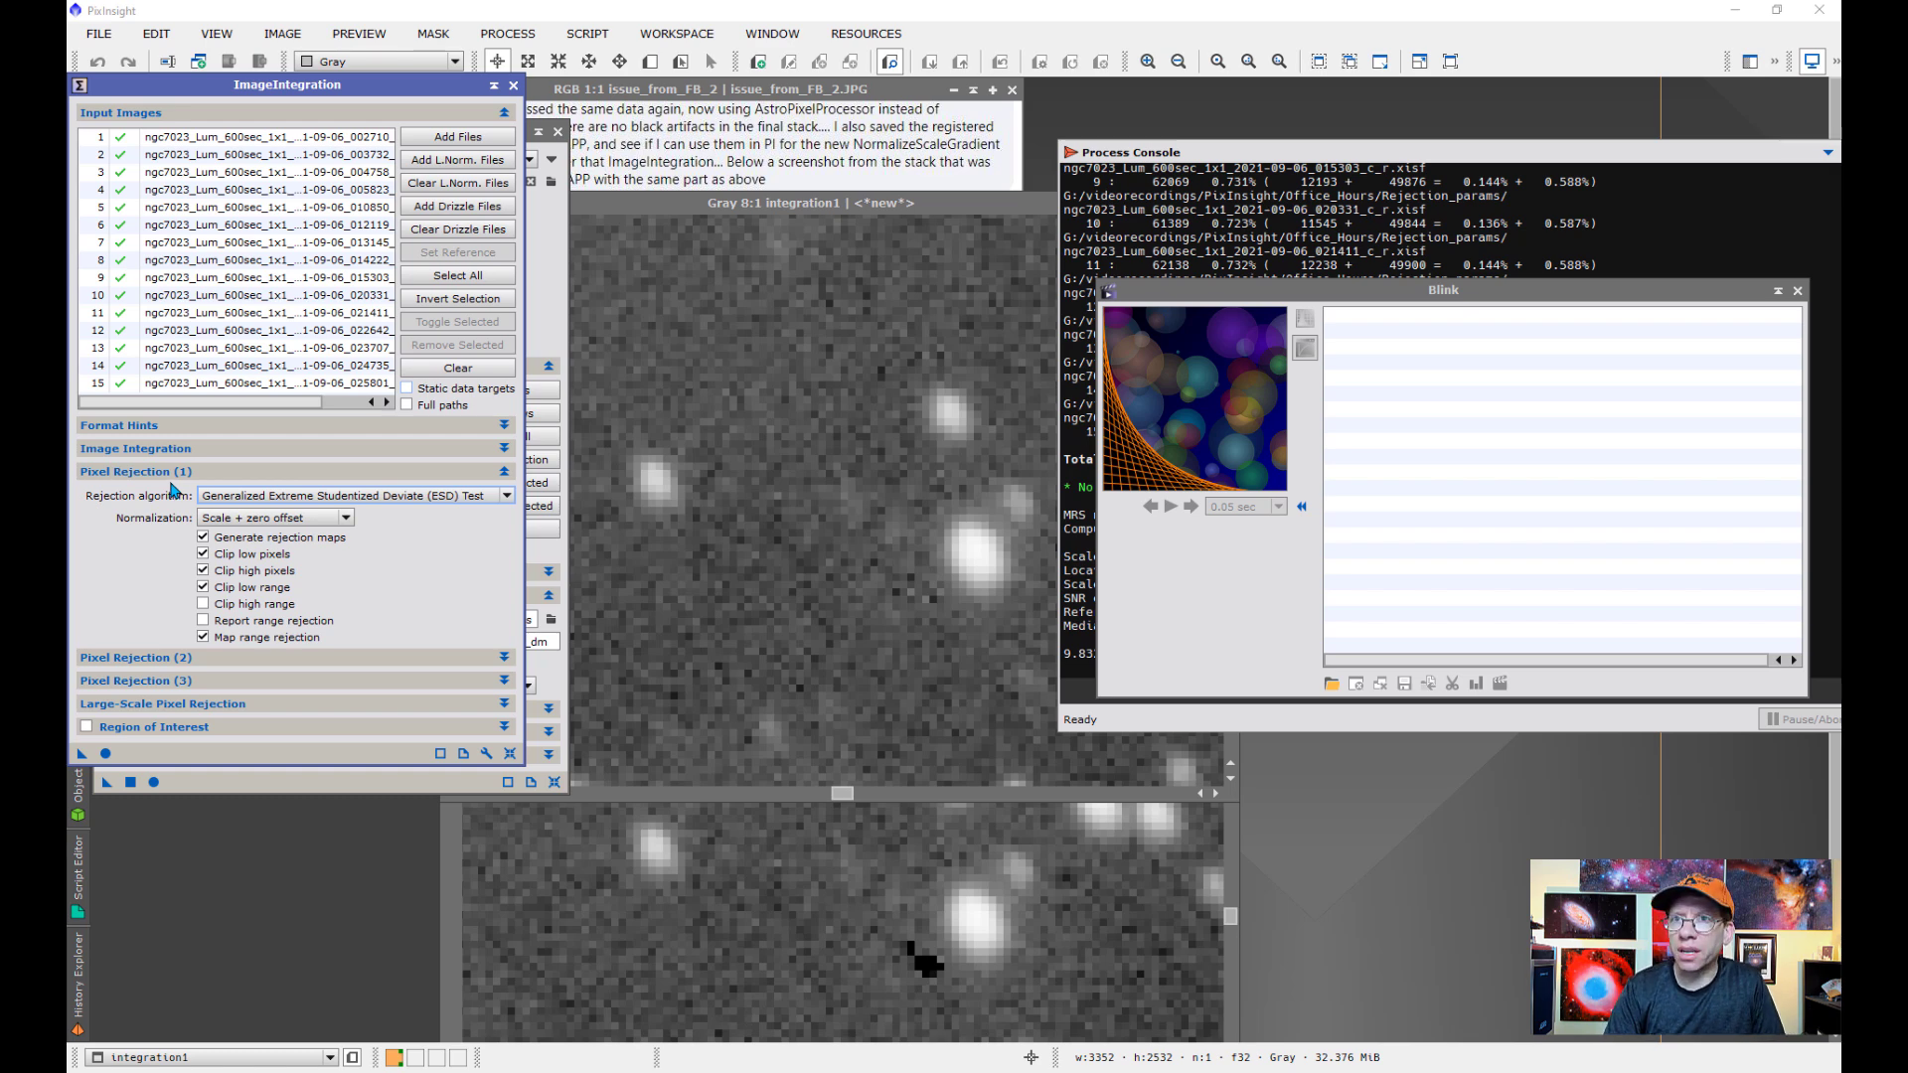
# Set the ESD low relaxation to 1.00 in the pixel rejection parameters and run the integration again
pyautogui.click(174, 474)
pyautogui.click(185, 496)
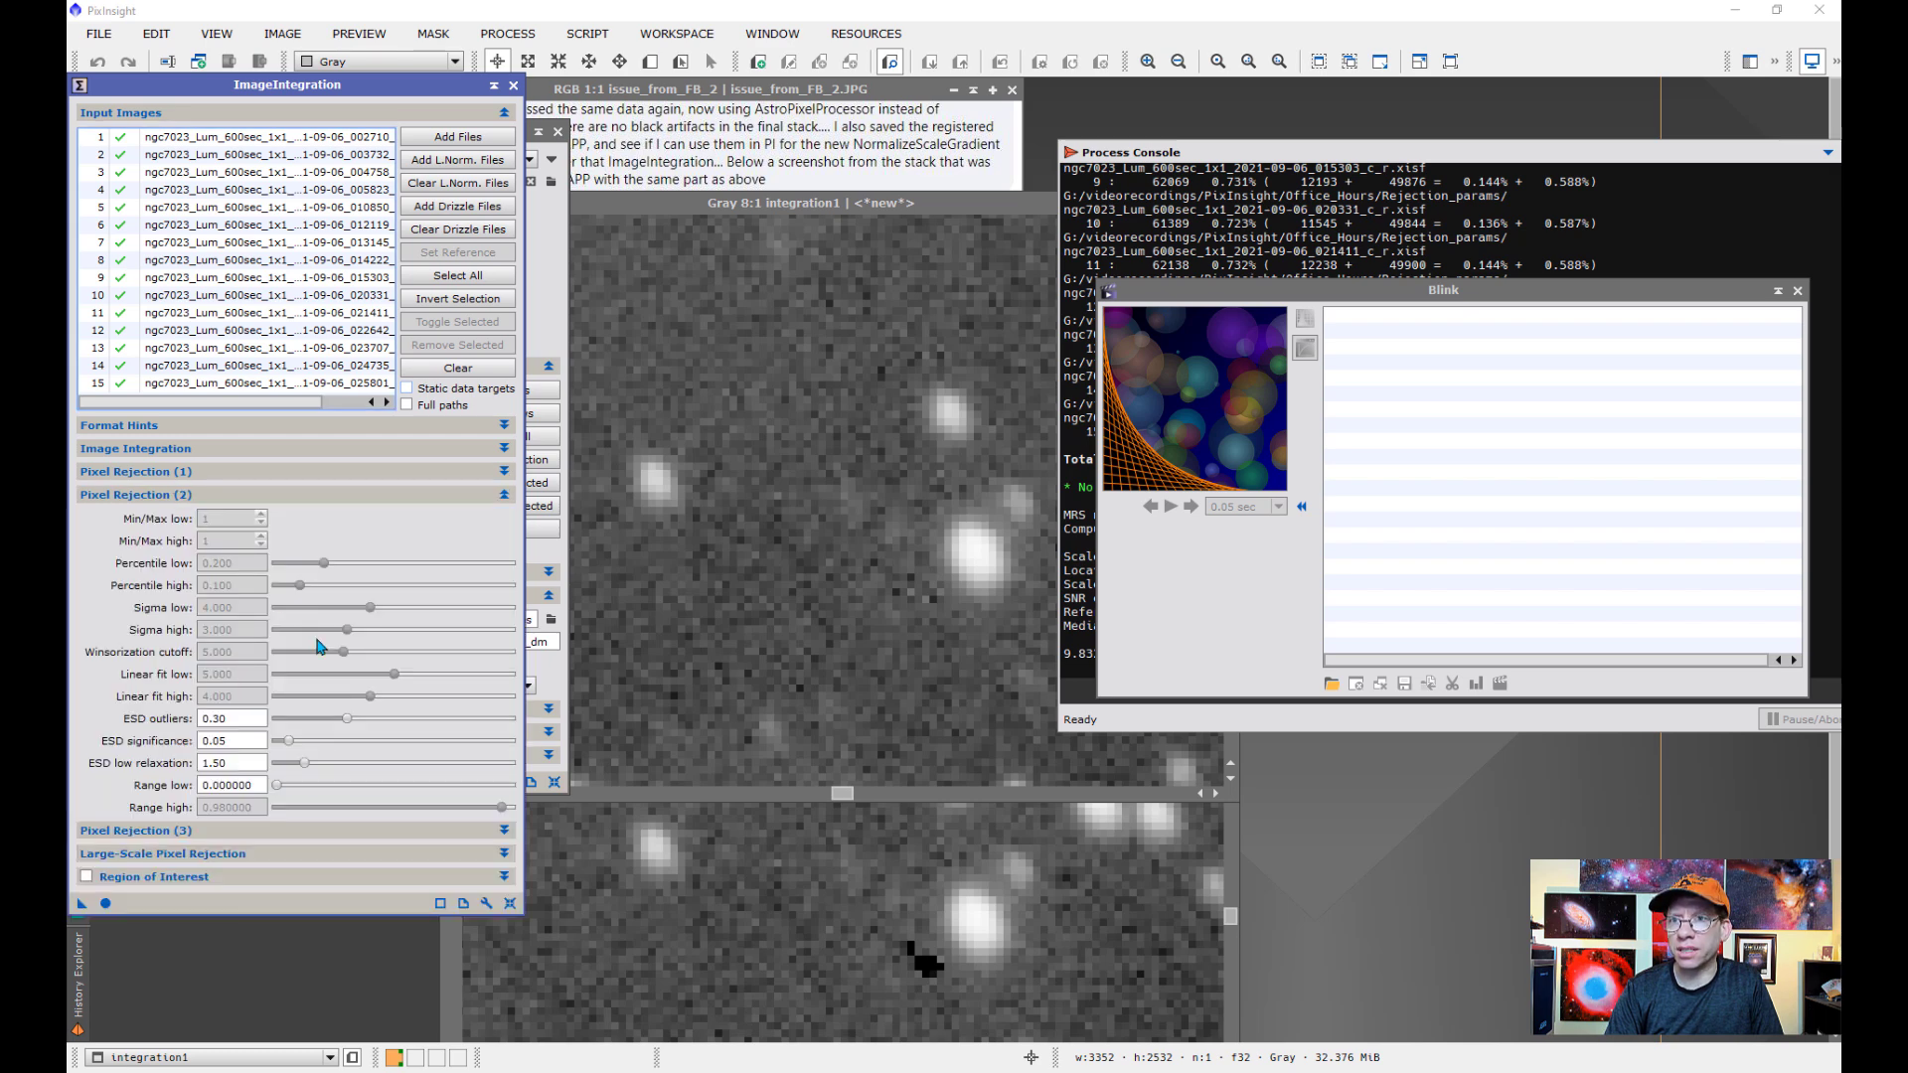
pyautogui.moveTo(243, 760); pyautogui.dragTo(191, 768)
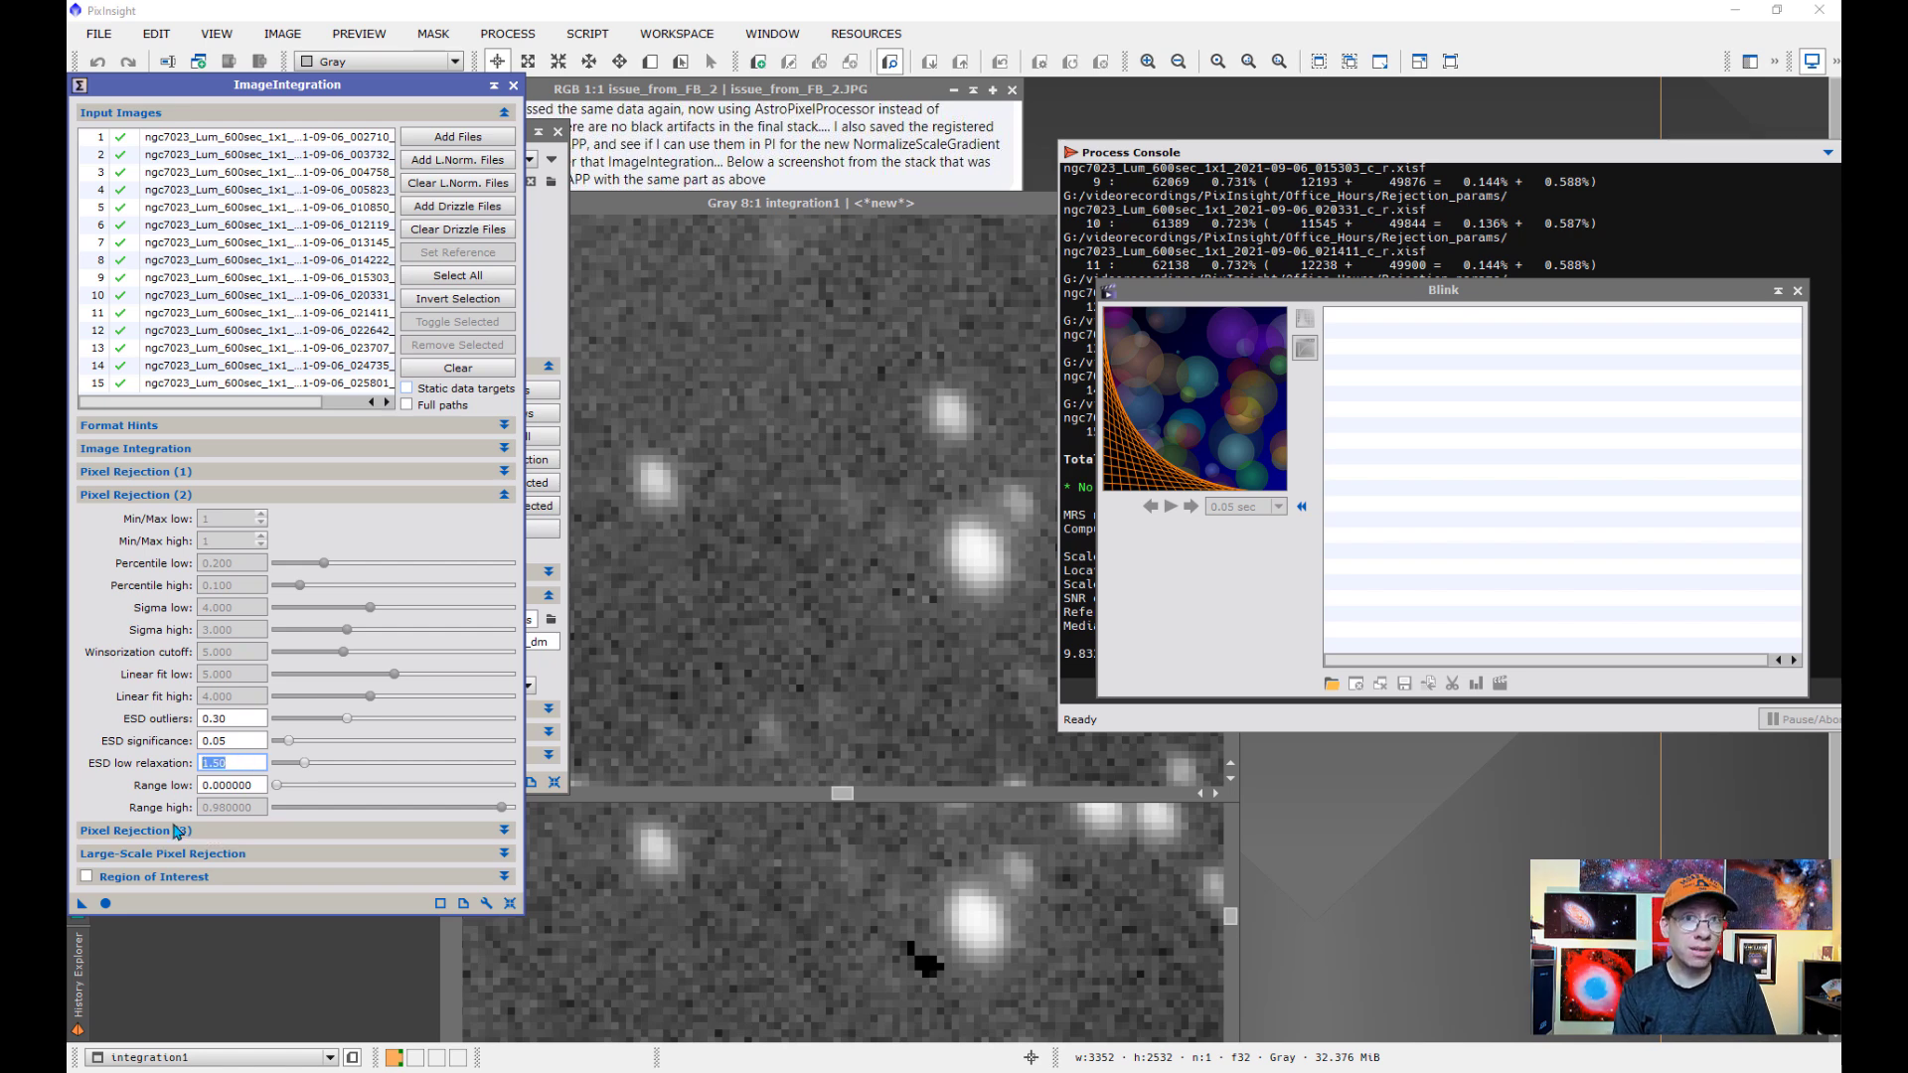
pyautogui.write('1')
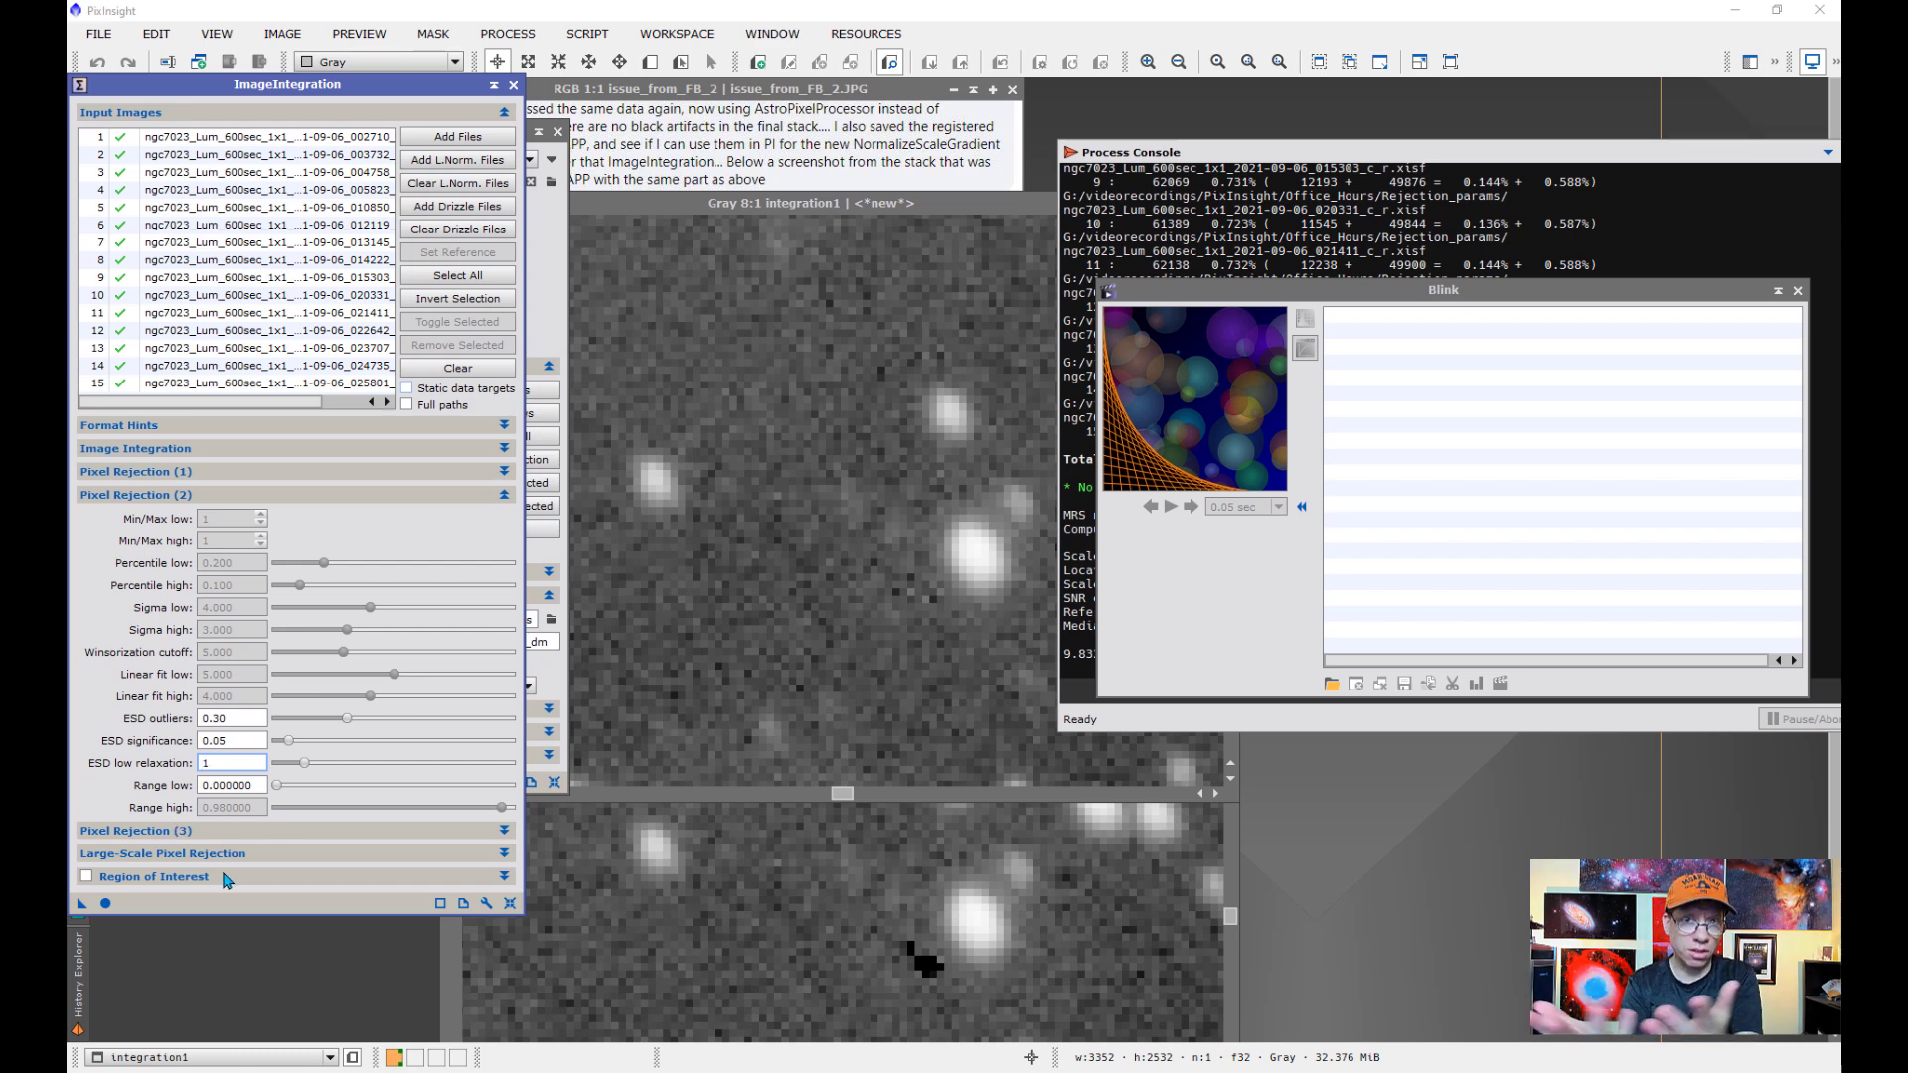
pyautogui.click(105, 903)
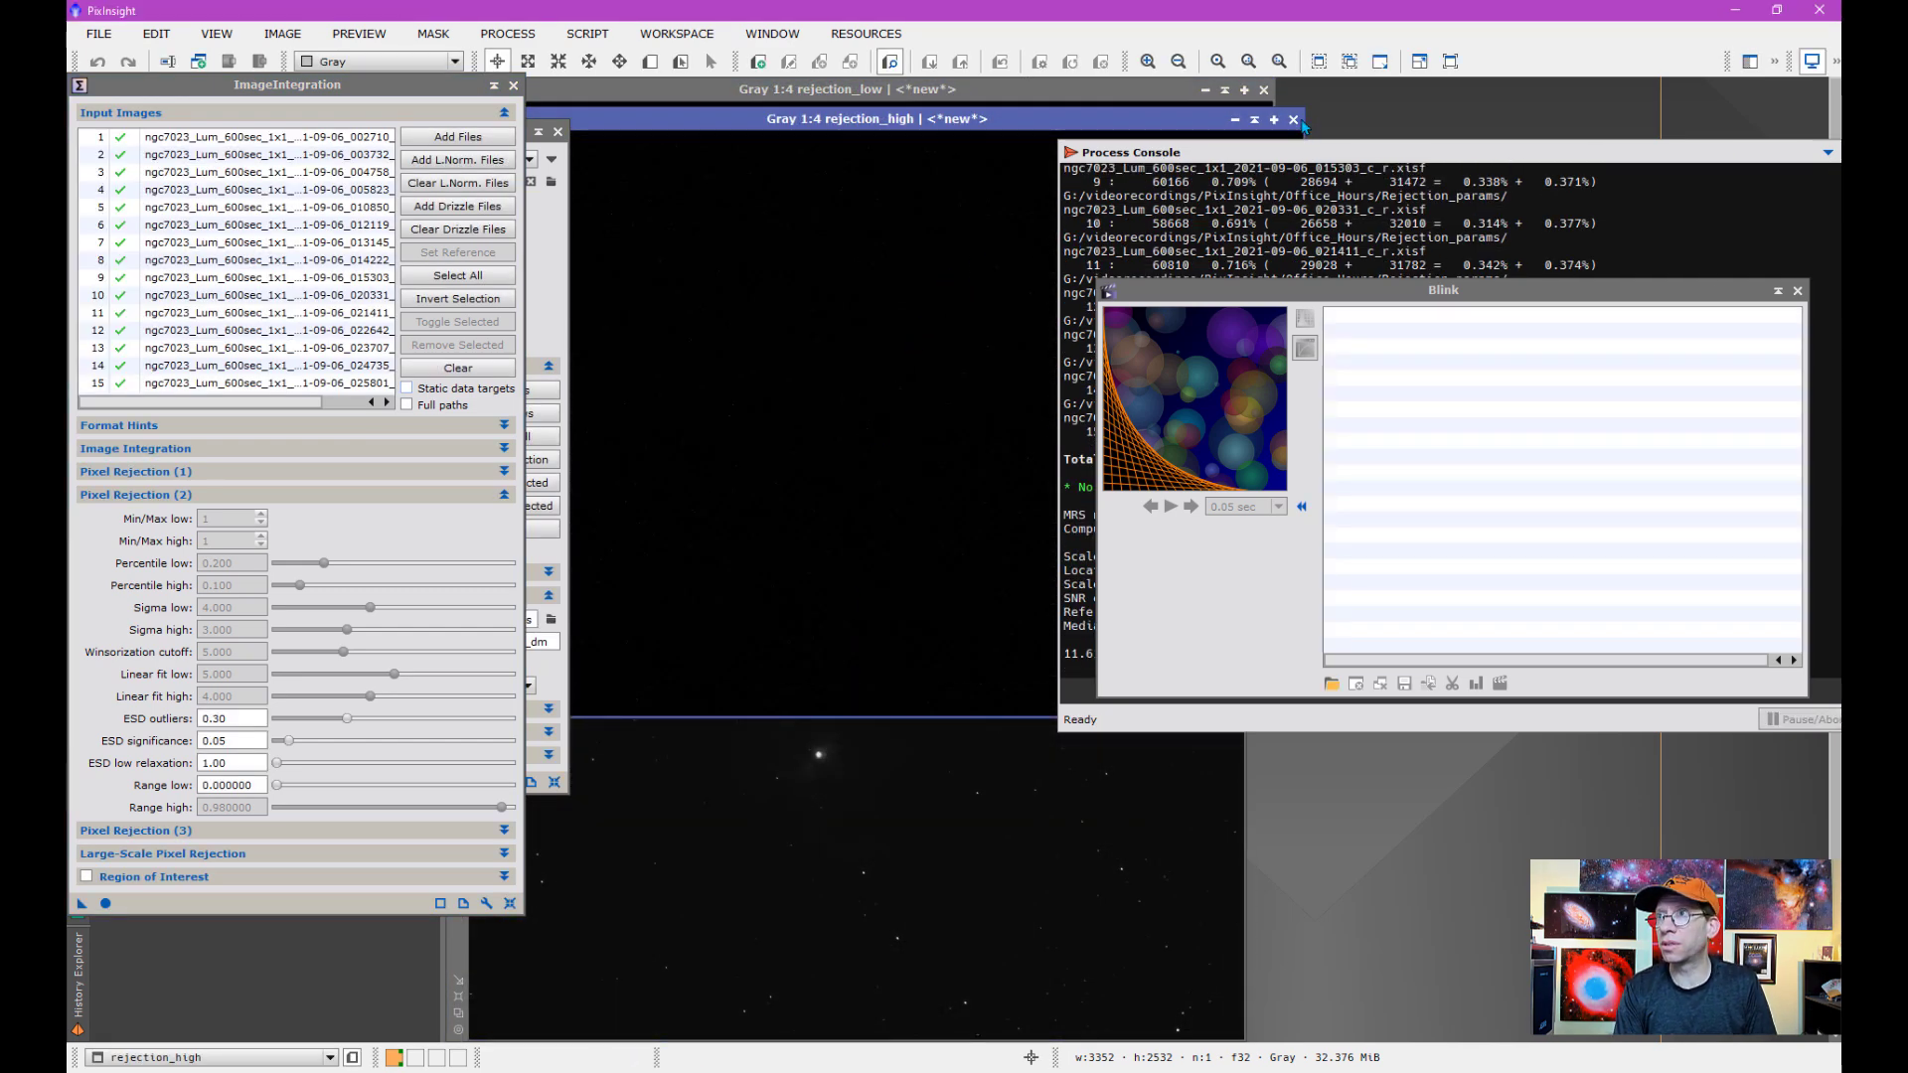
# Close both new rejection maps and auto-stretch the integration2 image
pyautogui.click(1291, 119)
pyautogui.click(1263, 89)
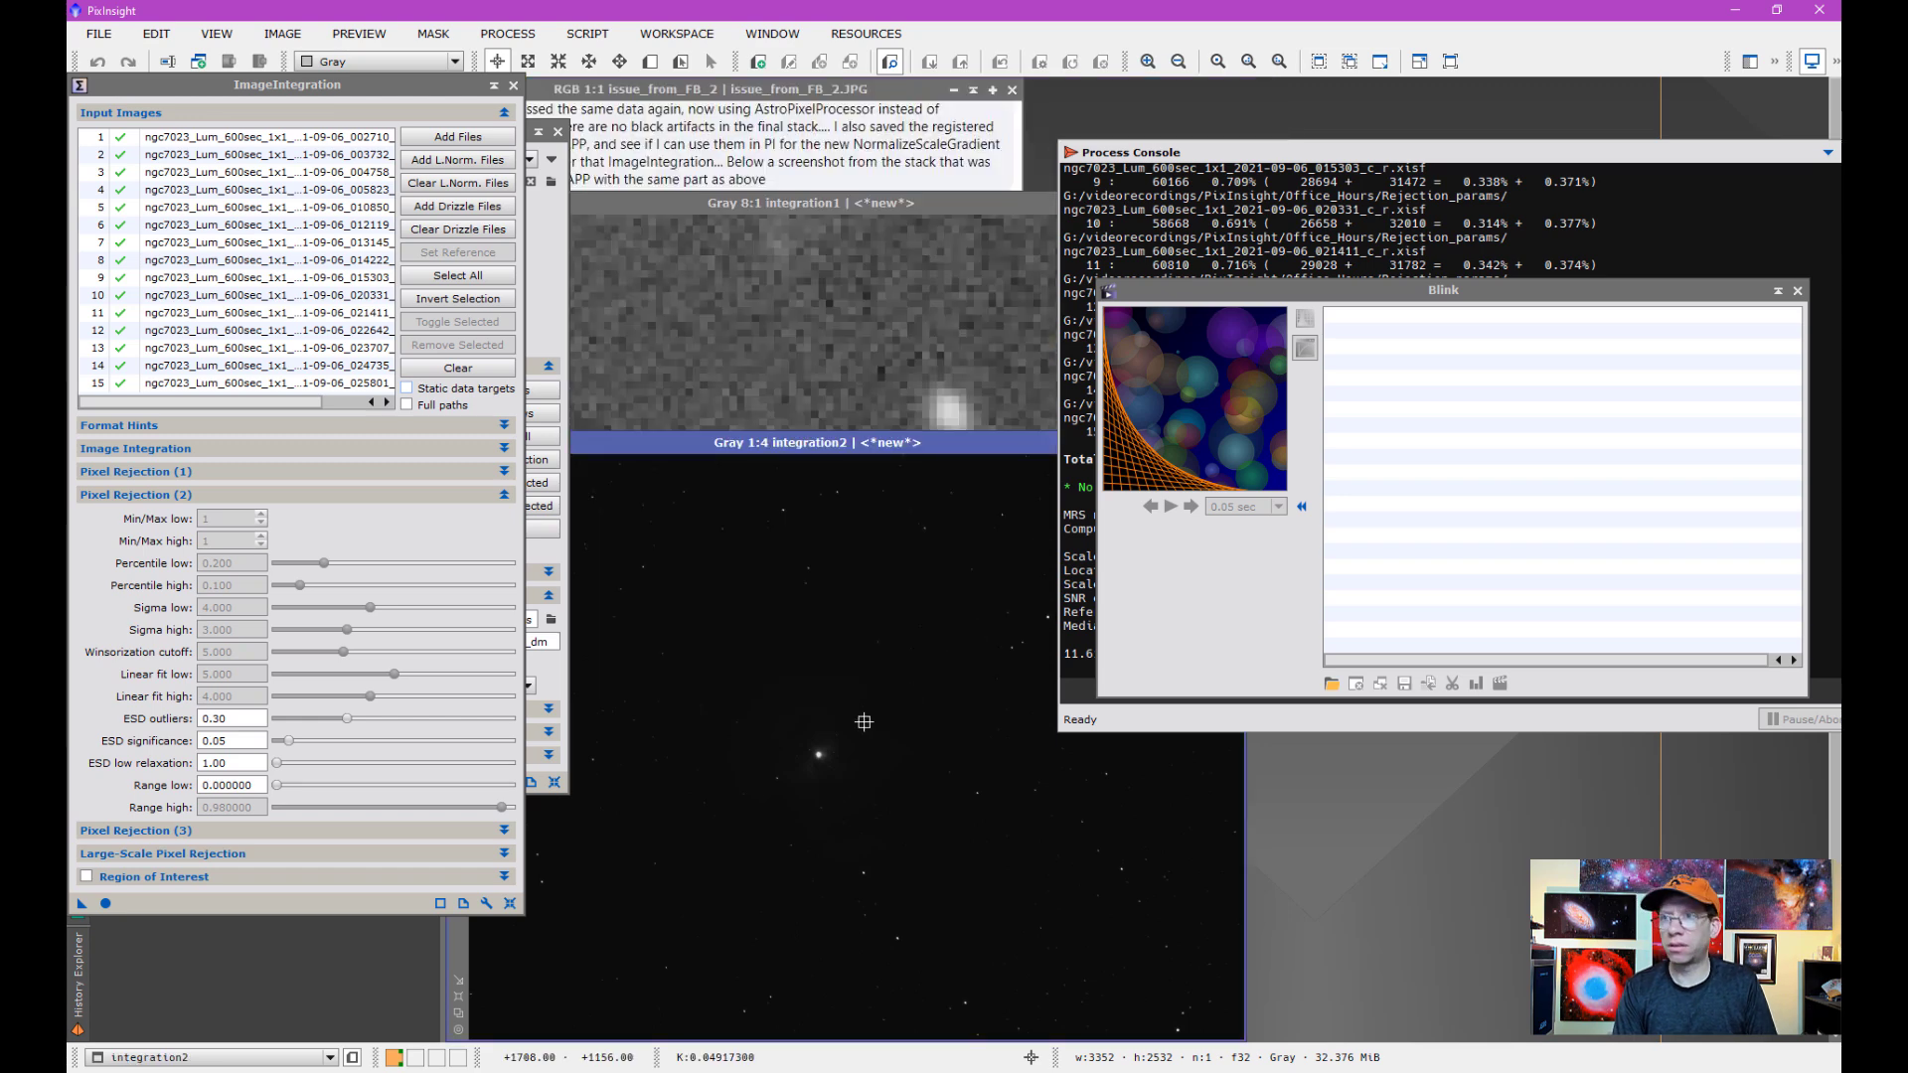
pyautogui.hotkey('ctrl', 'a')
# Move integration1 aside and line up the integration window with integration2, matching both views at 8:1
pyautogui.moveTo(740, 223); pyautogui.dragTo(1118, 273)
pyautogui.click(744, 530)
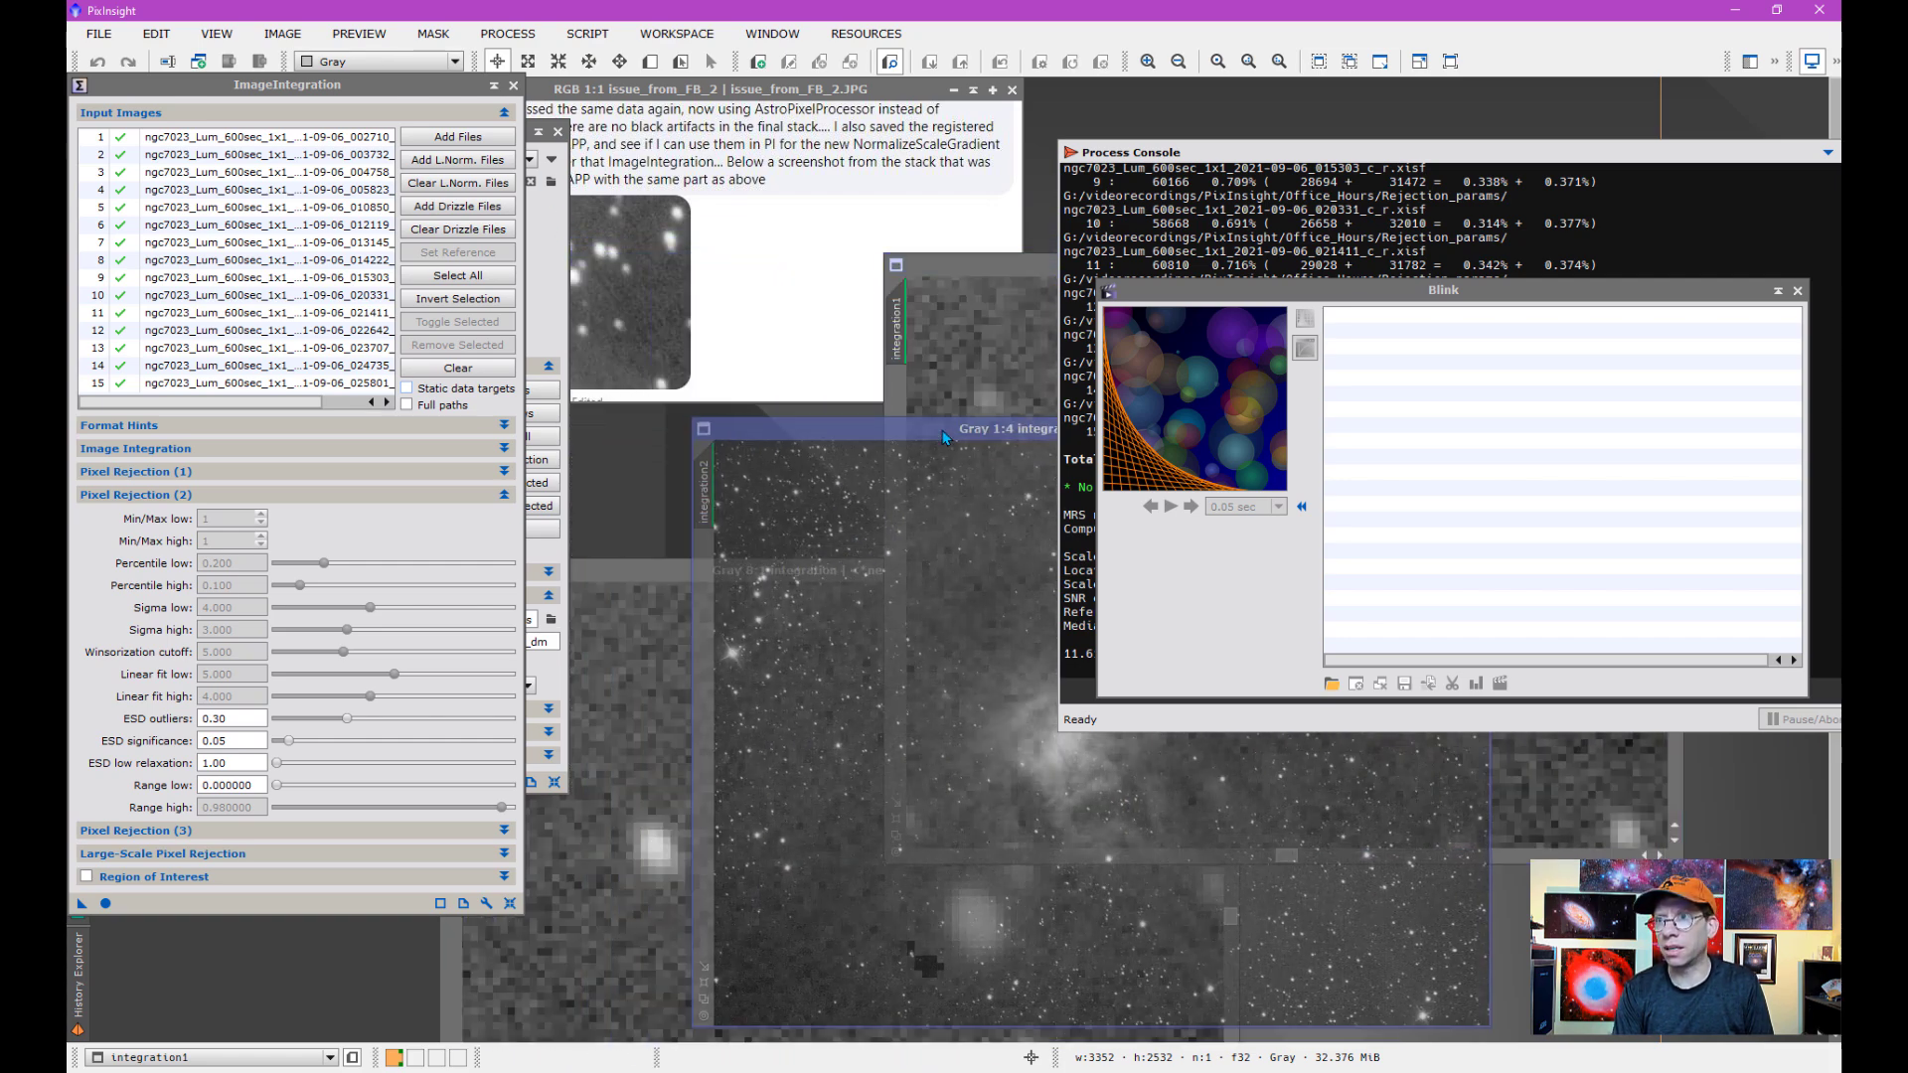
pyautogui.click(671, 571)
pyautogui.moveTo(746, 427); pyautogui.dragTo(617, 258)
pyautogui.click(1023, 929)
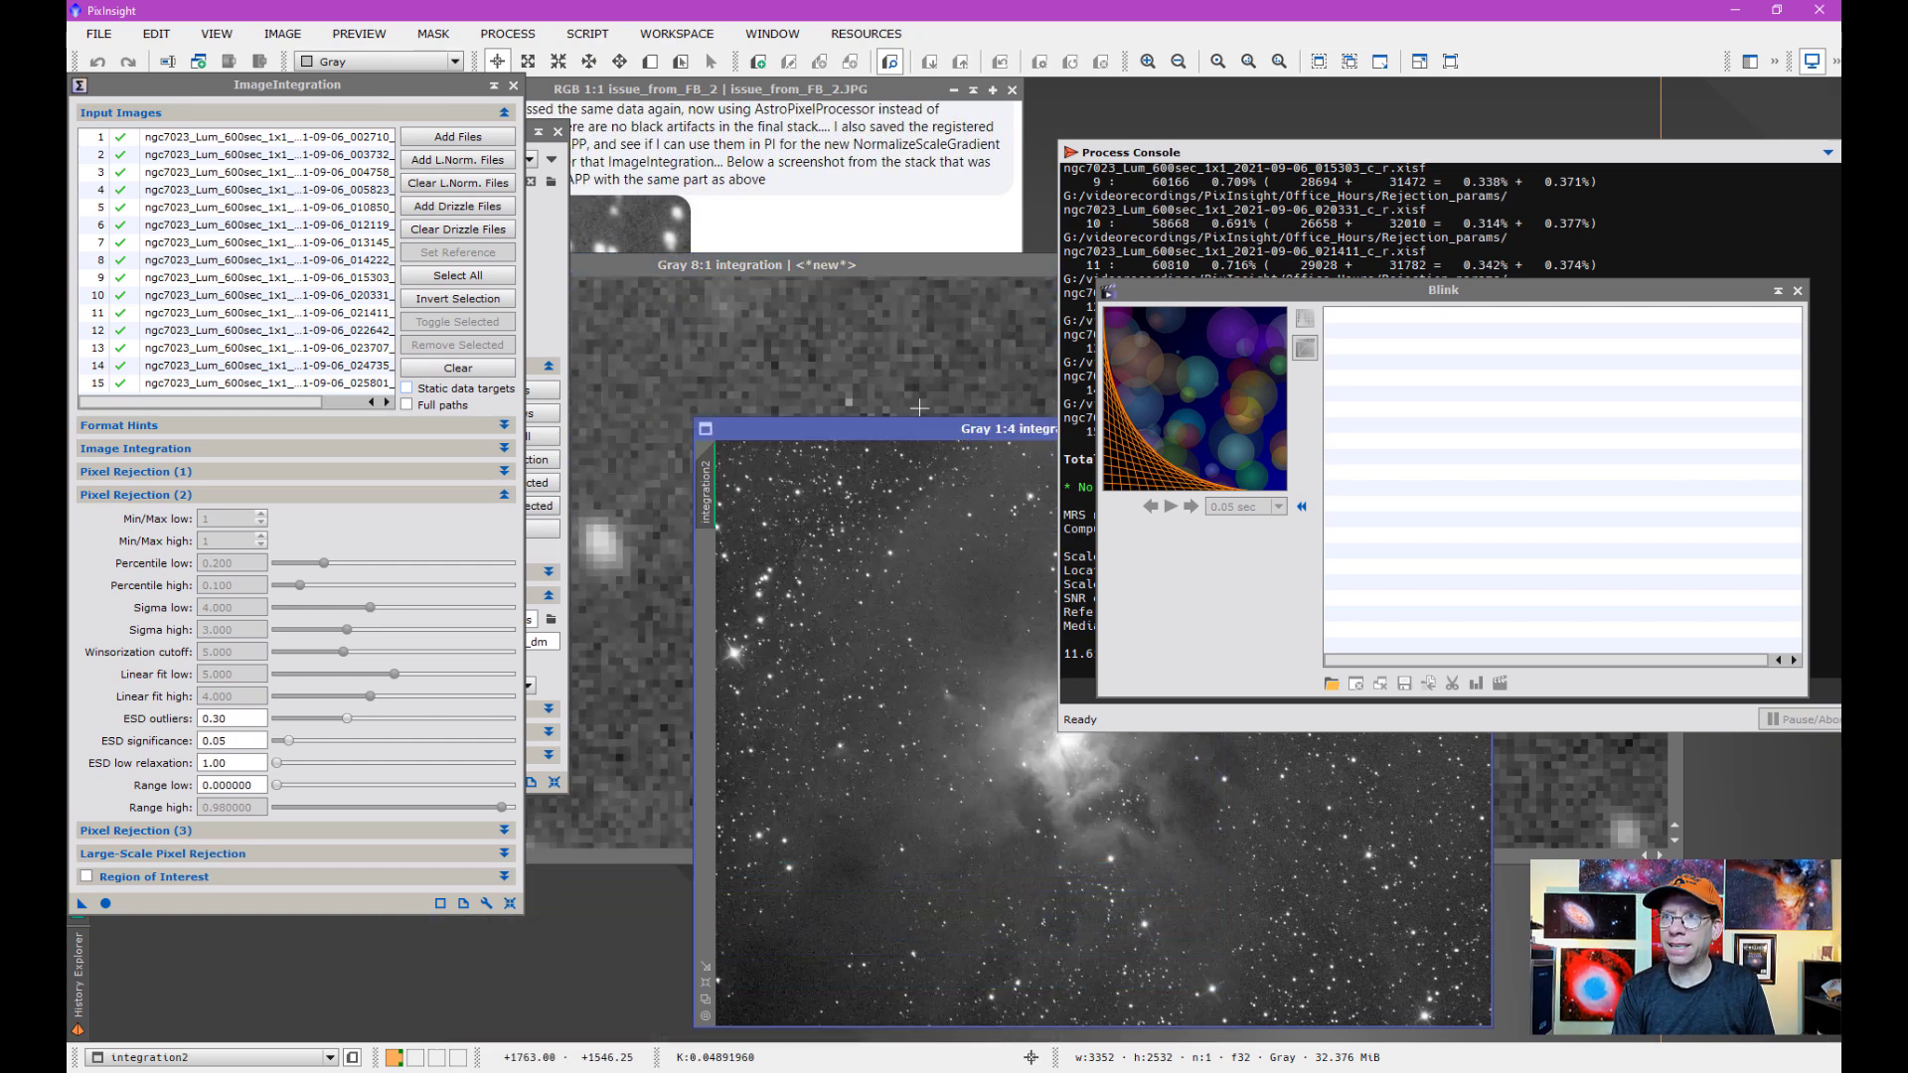
pyautogui.moveTo(596, 265); pyautogui.dragTo(637, 338)
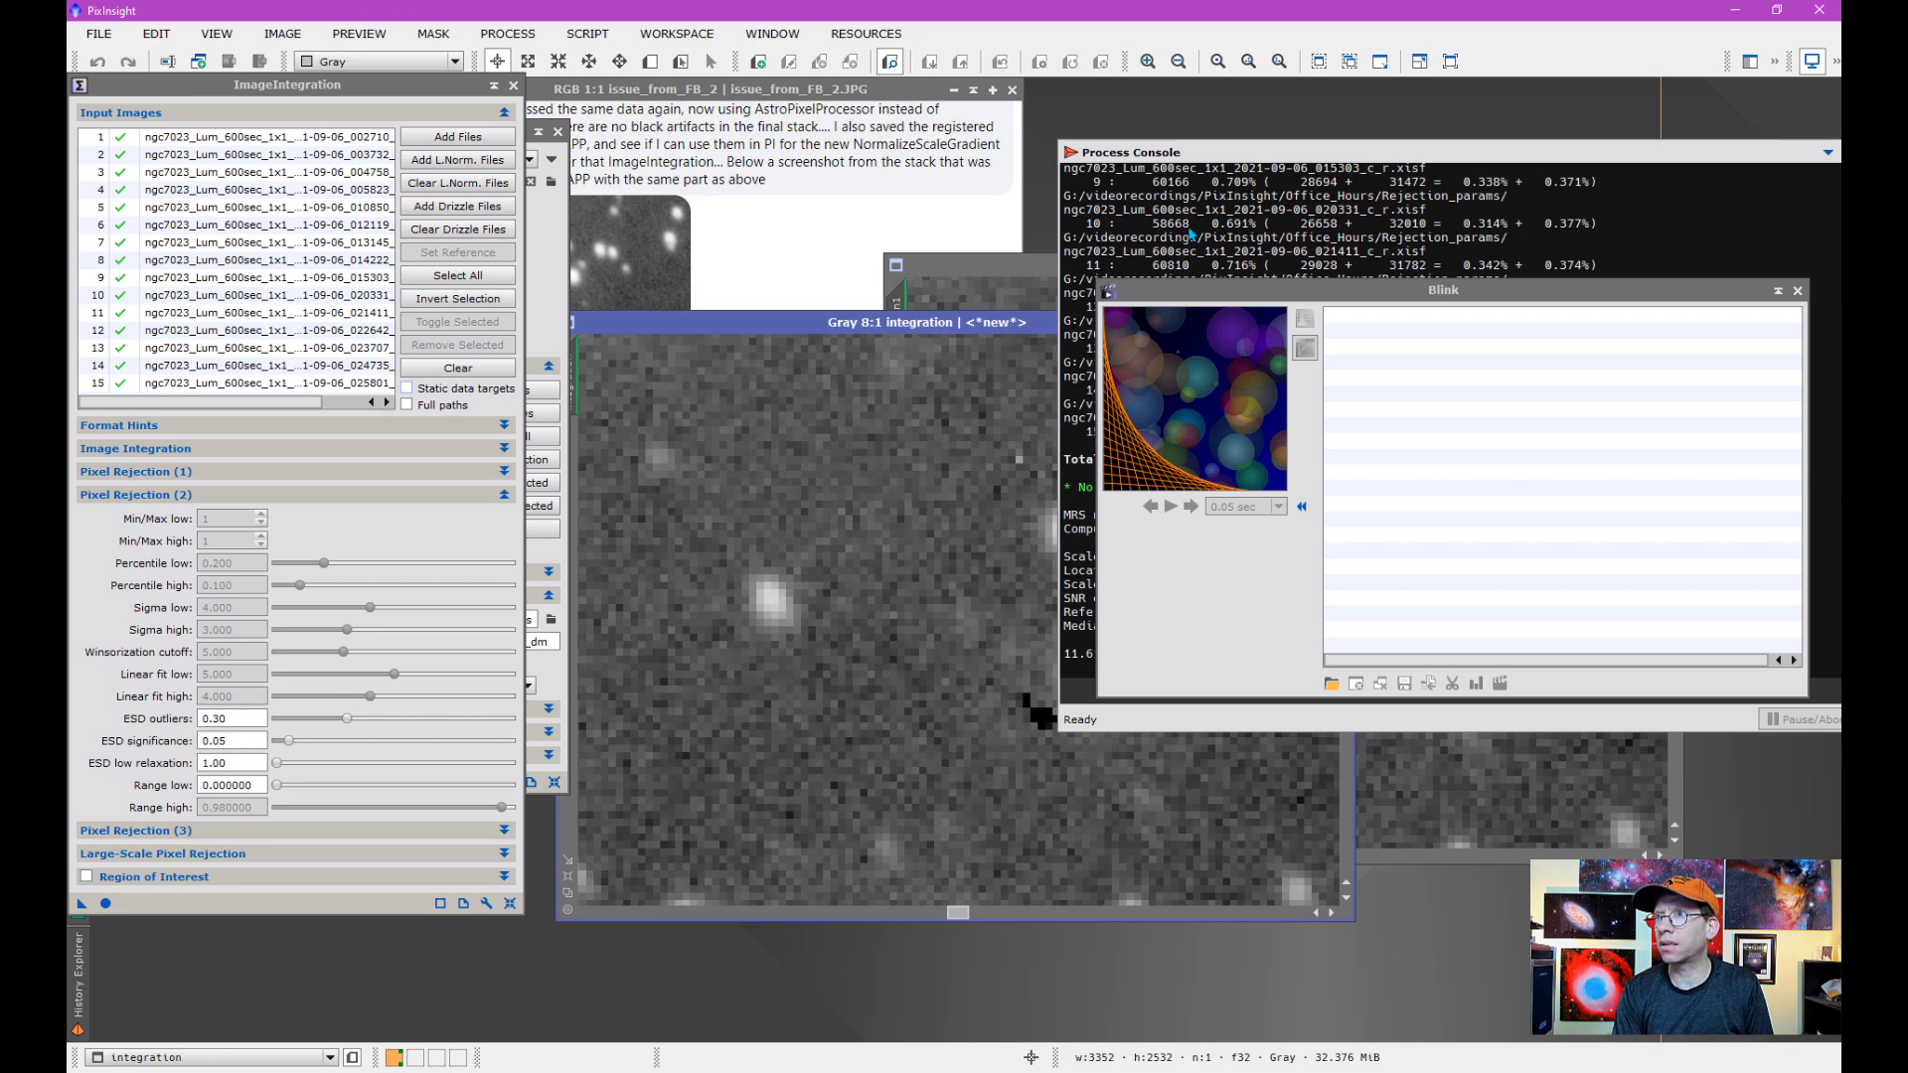
# Clear the Process Console and Blink windows away and compare the black artifact by alternating between integration and integration2
pyautogui.moveTo(1161, 157); pyautogui.dragTo(1295, 177)
pyautogui.moveTo(1125, 293); pyautogui.dragTo(1292, 311)
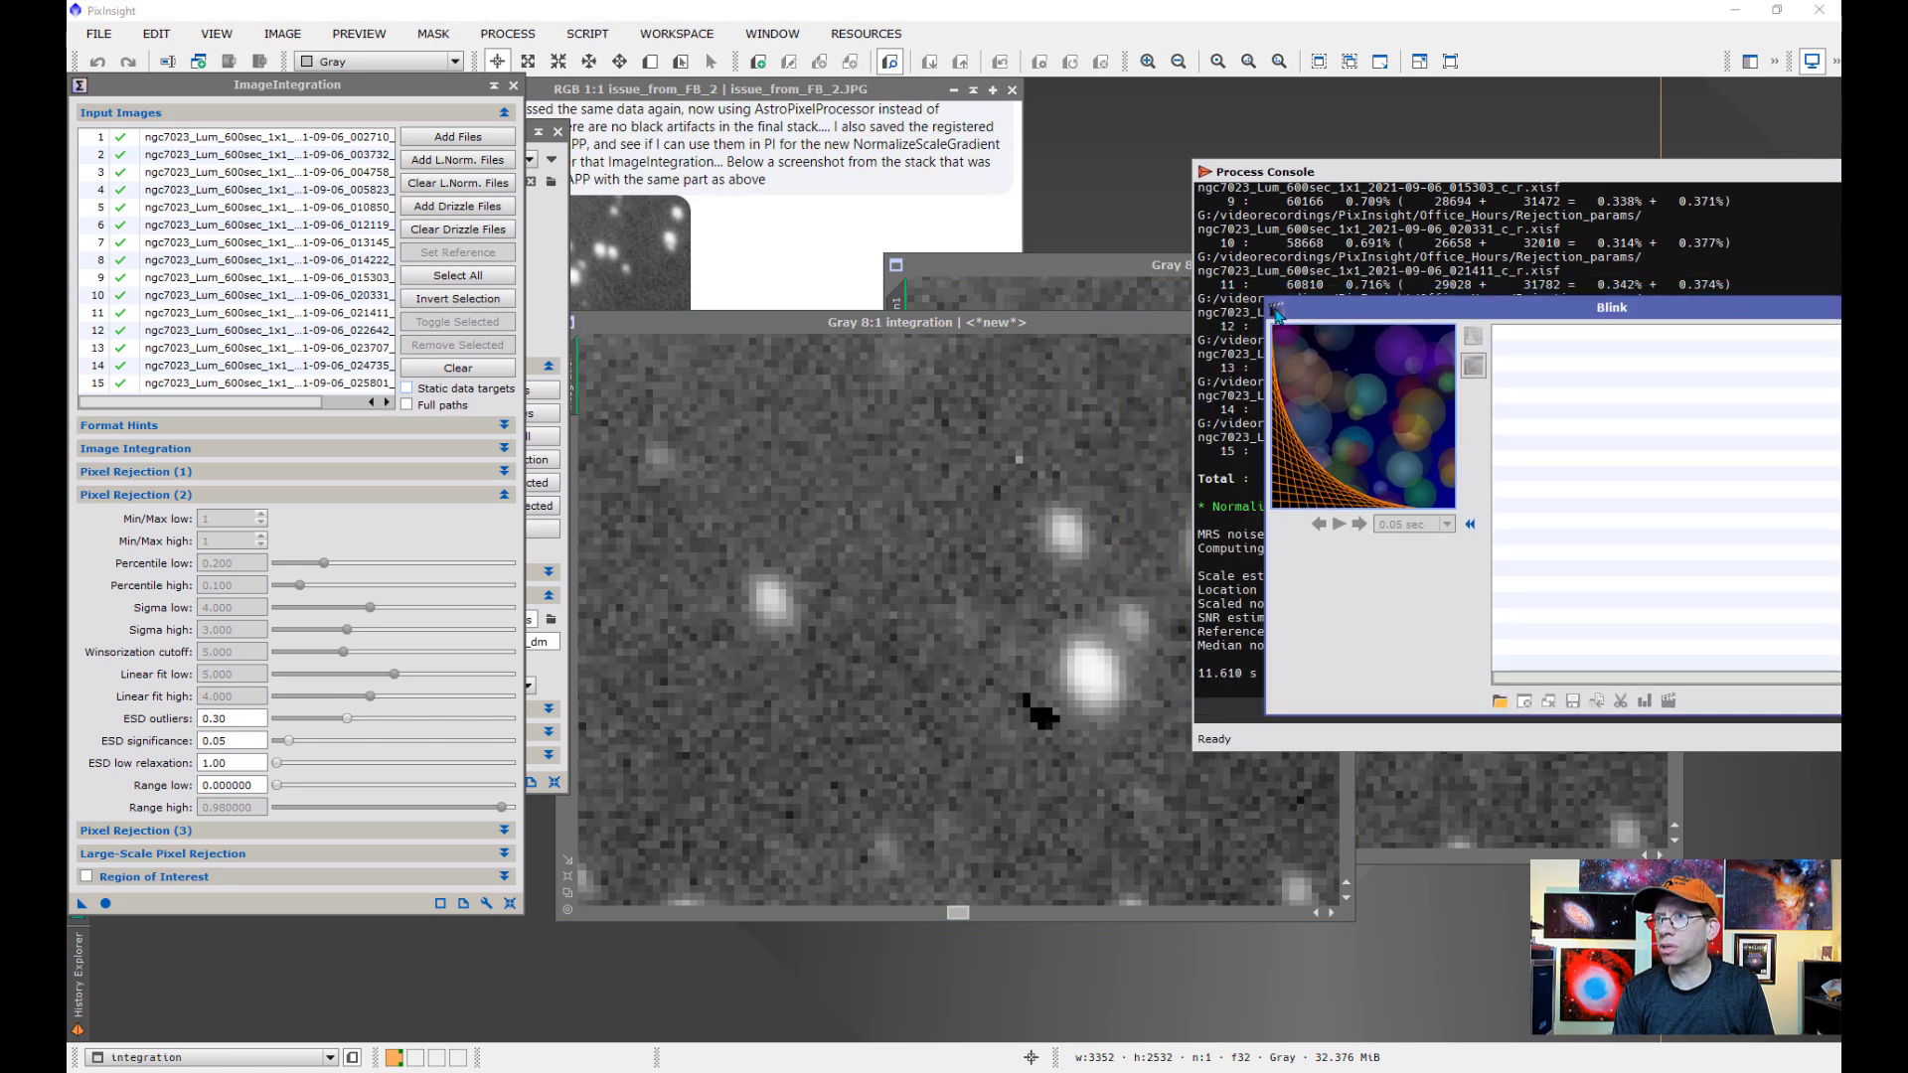
pyautogui.click(1050, 505)
pyautogui.hotkey('ctrl', 'Tab')
pyautogui.hotkey('ctrl', 'Tab')
pyautogui.hotkey('ctrl', 'Tab')
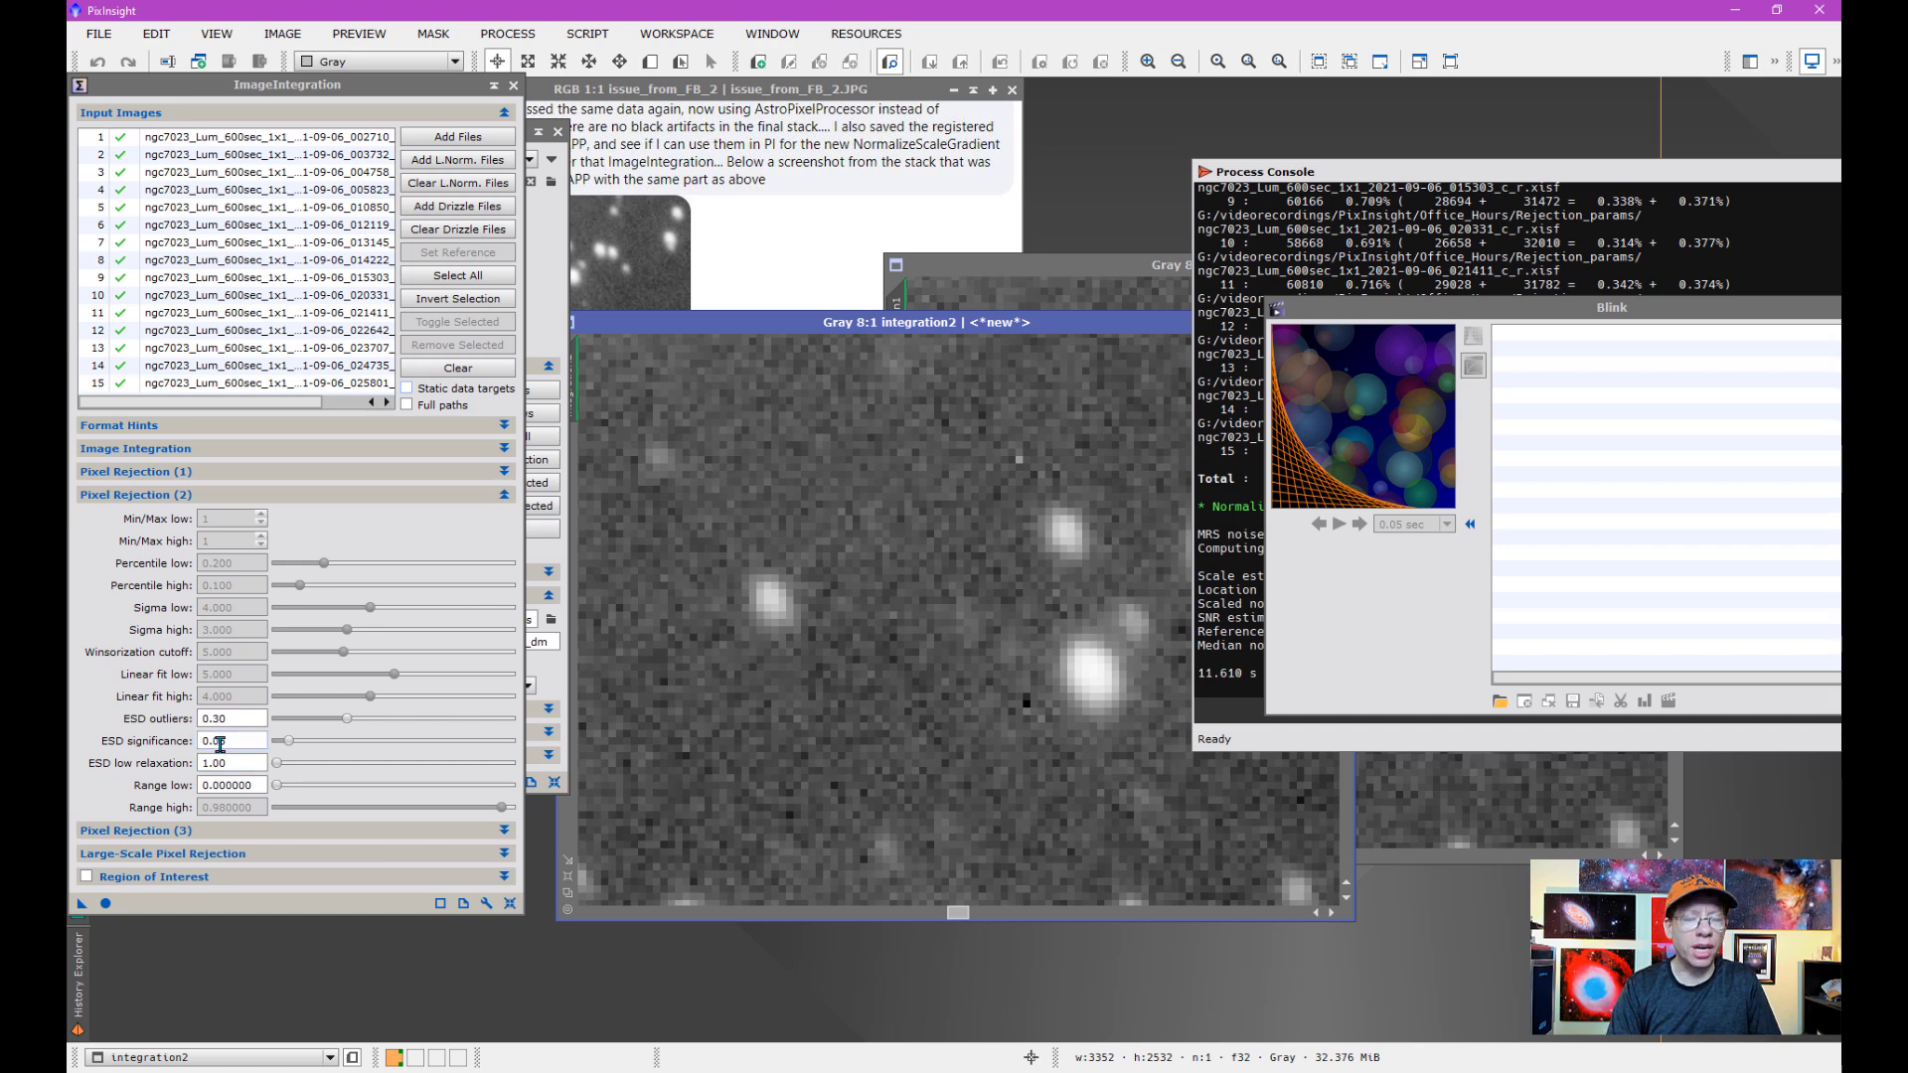
pyautogui.moveTo(220, 745)
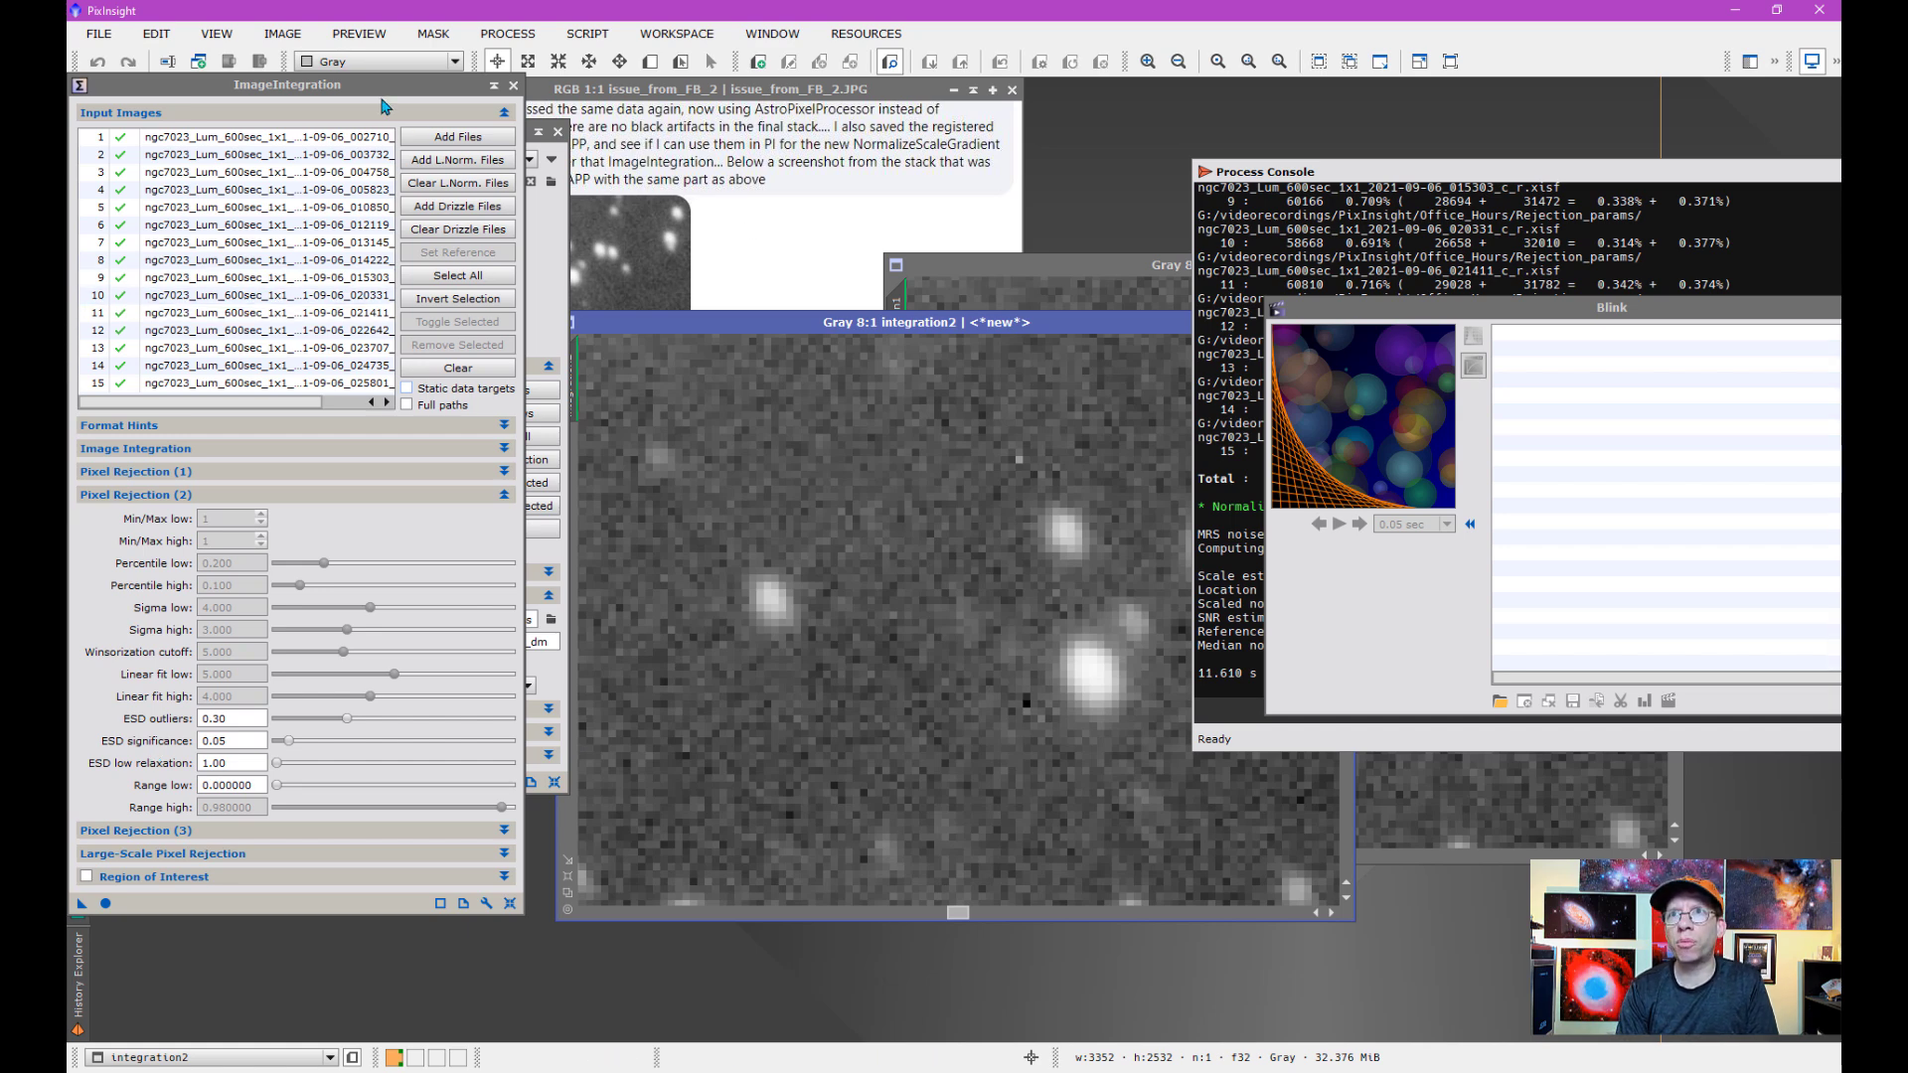
# Open the registered frame 015303_c_r from the integration's input images and put the ImageIntegration window away
pyautogui.moveTo(370, 88); pyautogui.dragTo(563, 107)
pyautogui.doubleClick(470, 298)
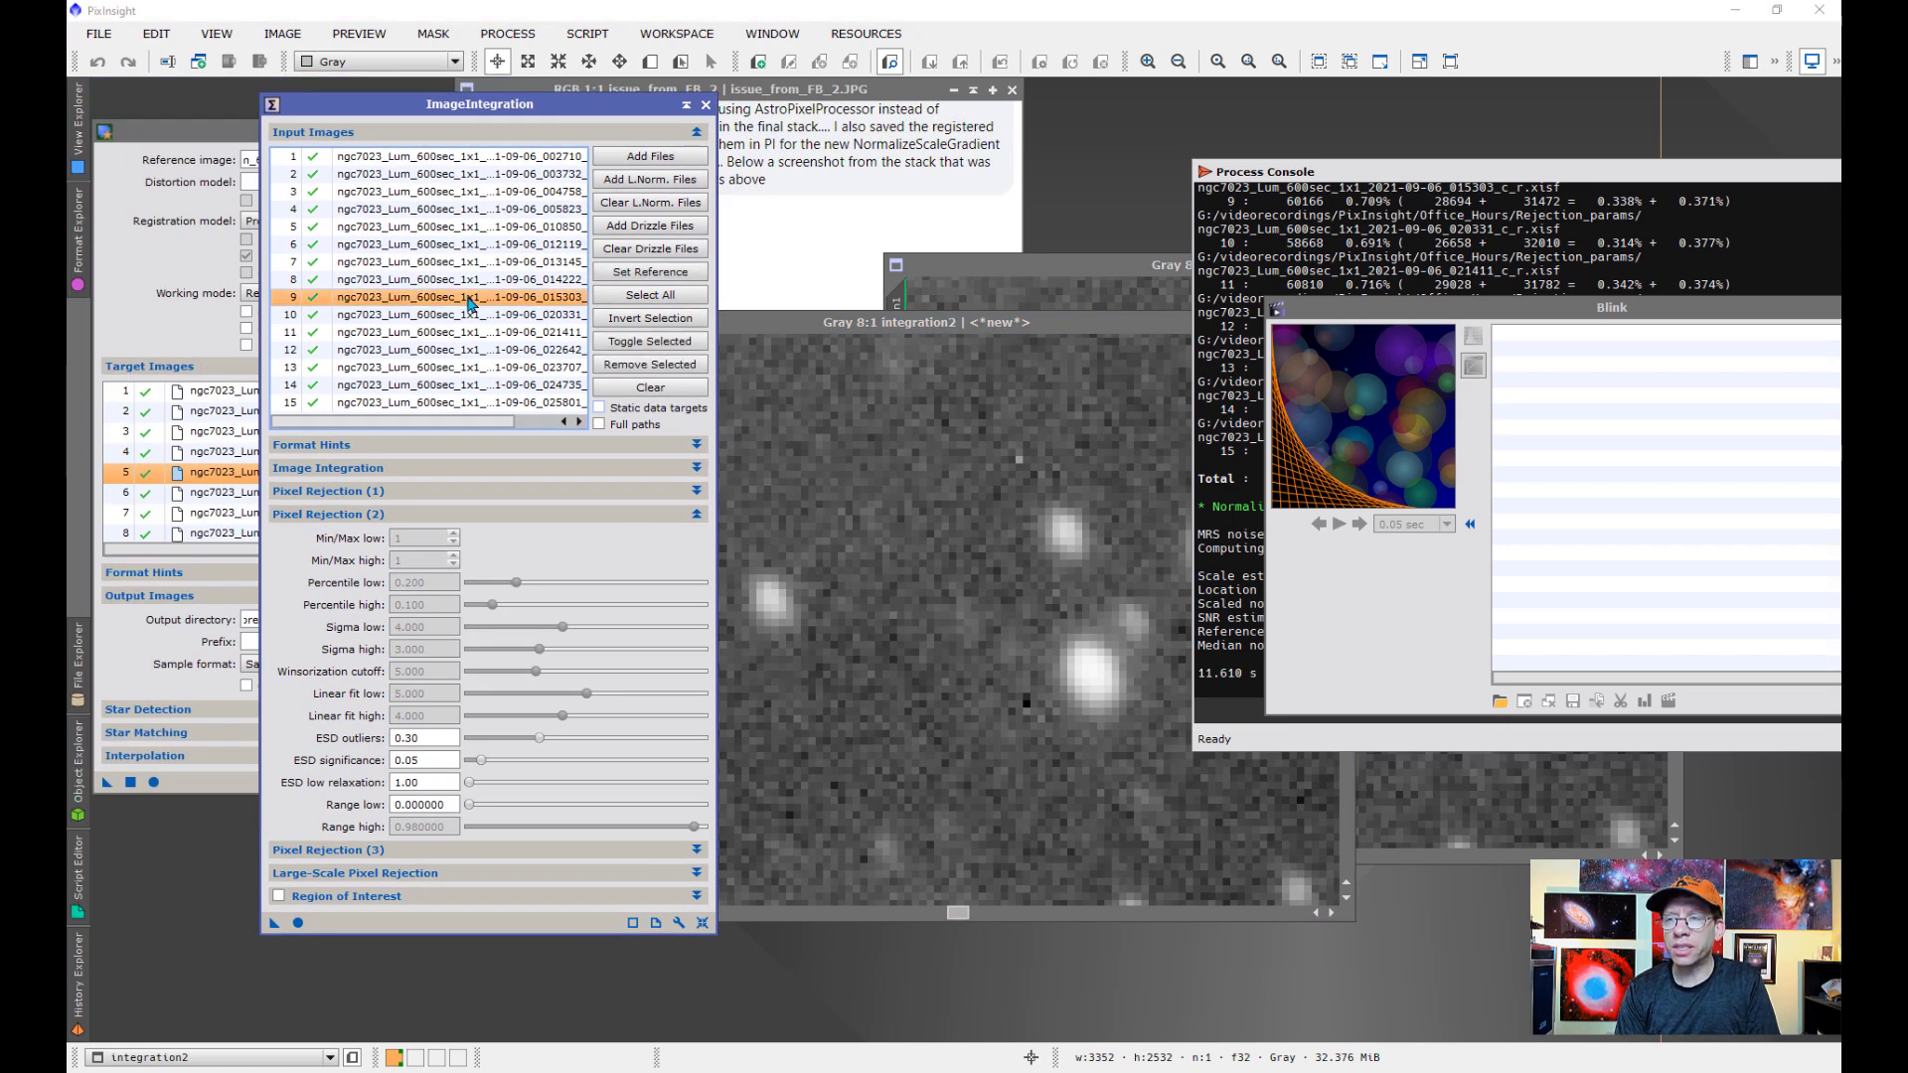
pyautogui.moveTo(603, 105); pyautogui.dragTo(396, 106)
pyautogui.moveTo(654, 149); pyautogui.dragTo(596, 185)
pyautogui.click(495, 103)
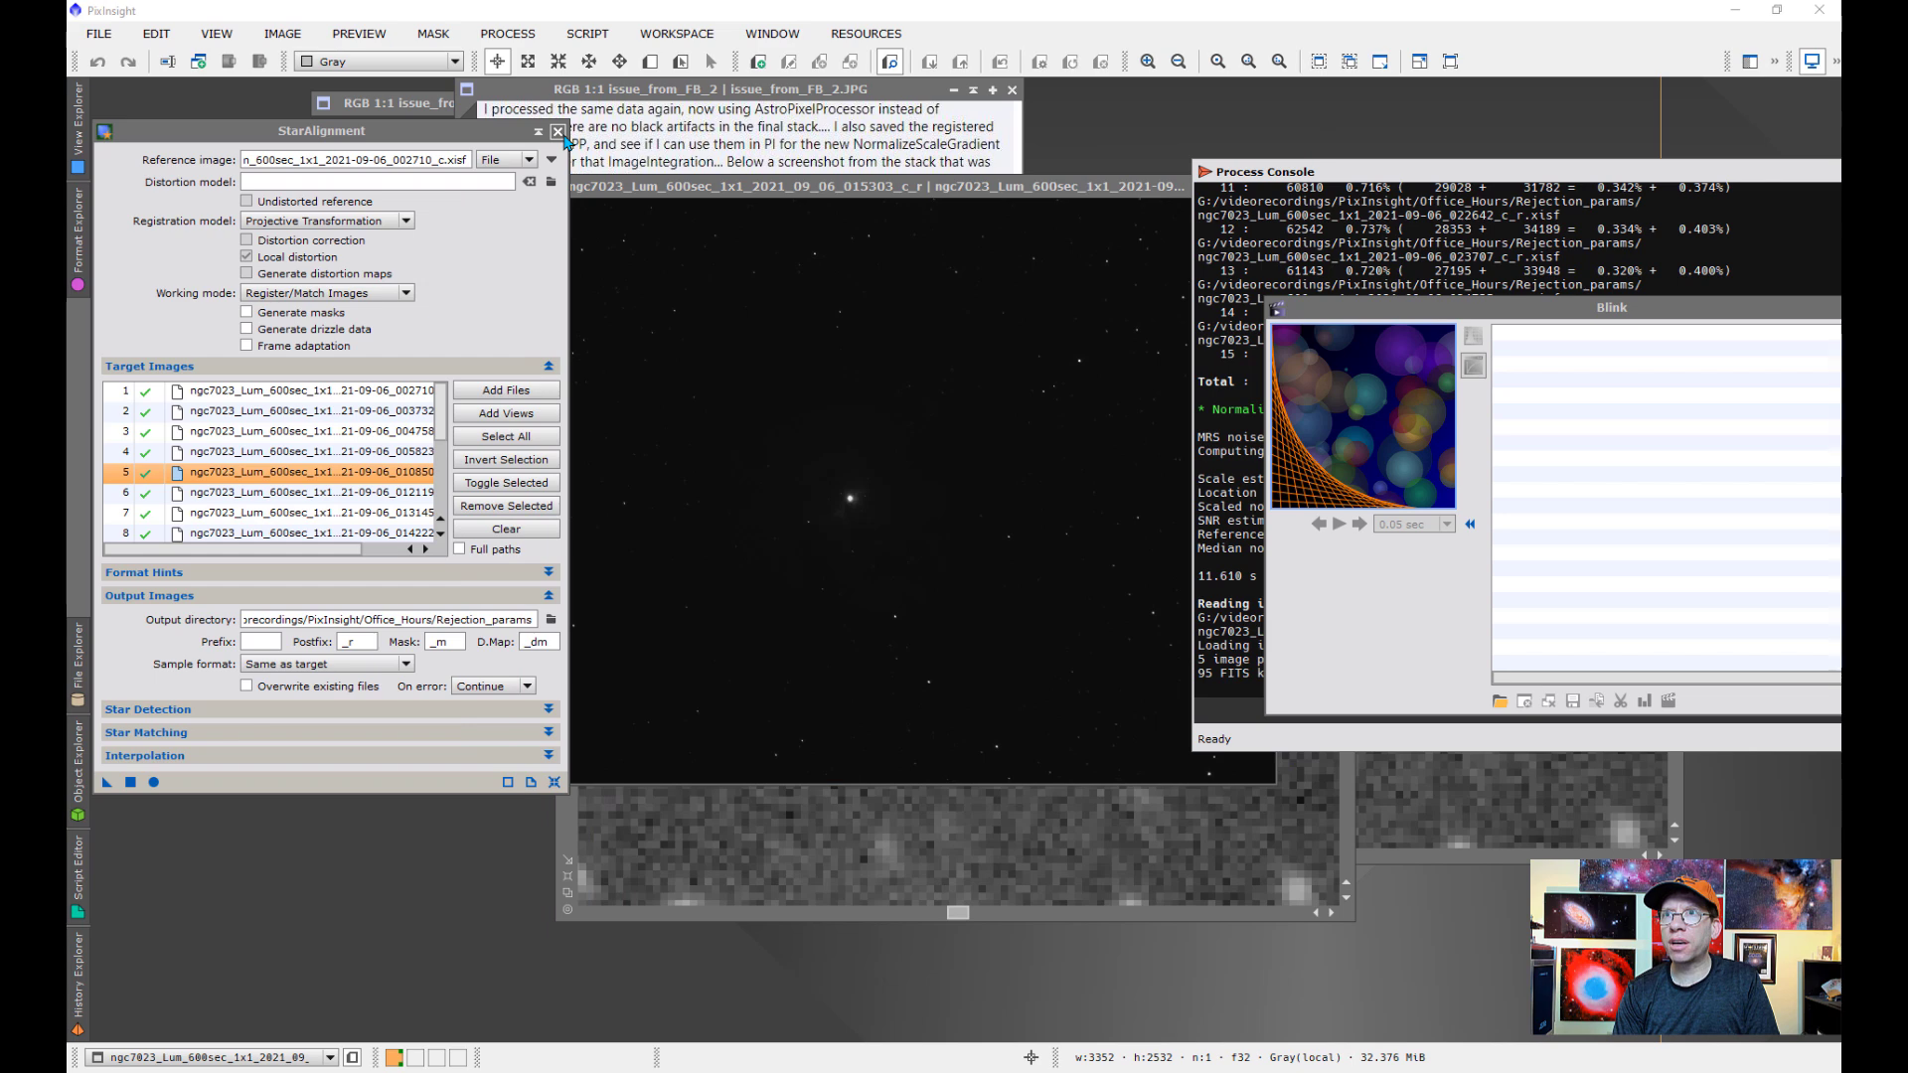
# Close StarAlignment, move the 015303_c_r frame clear of the integration view and auto-stretch it
pyautogui.click(558, 131)
pyautogui.moveTo(649, 197); pyautogui.dragTo(334, 233)
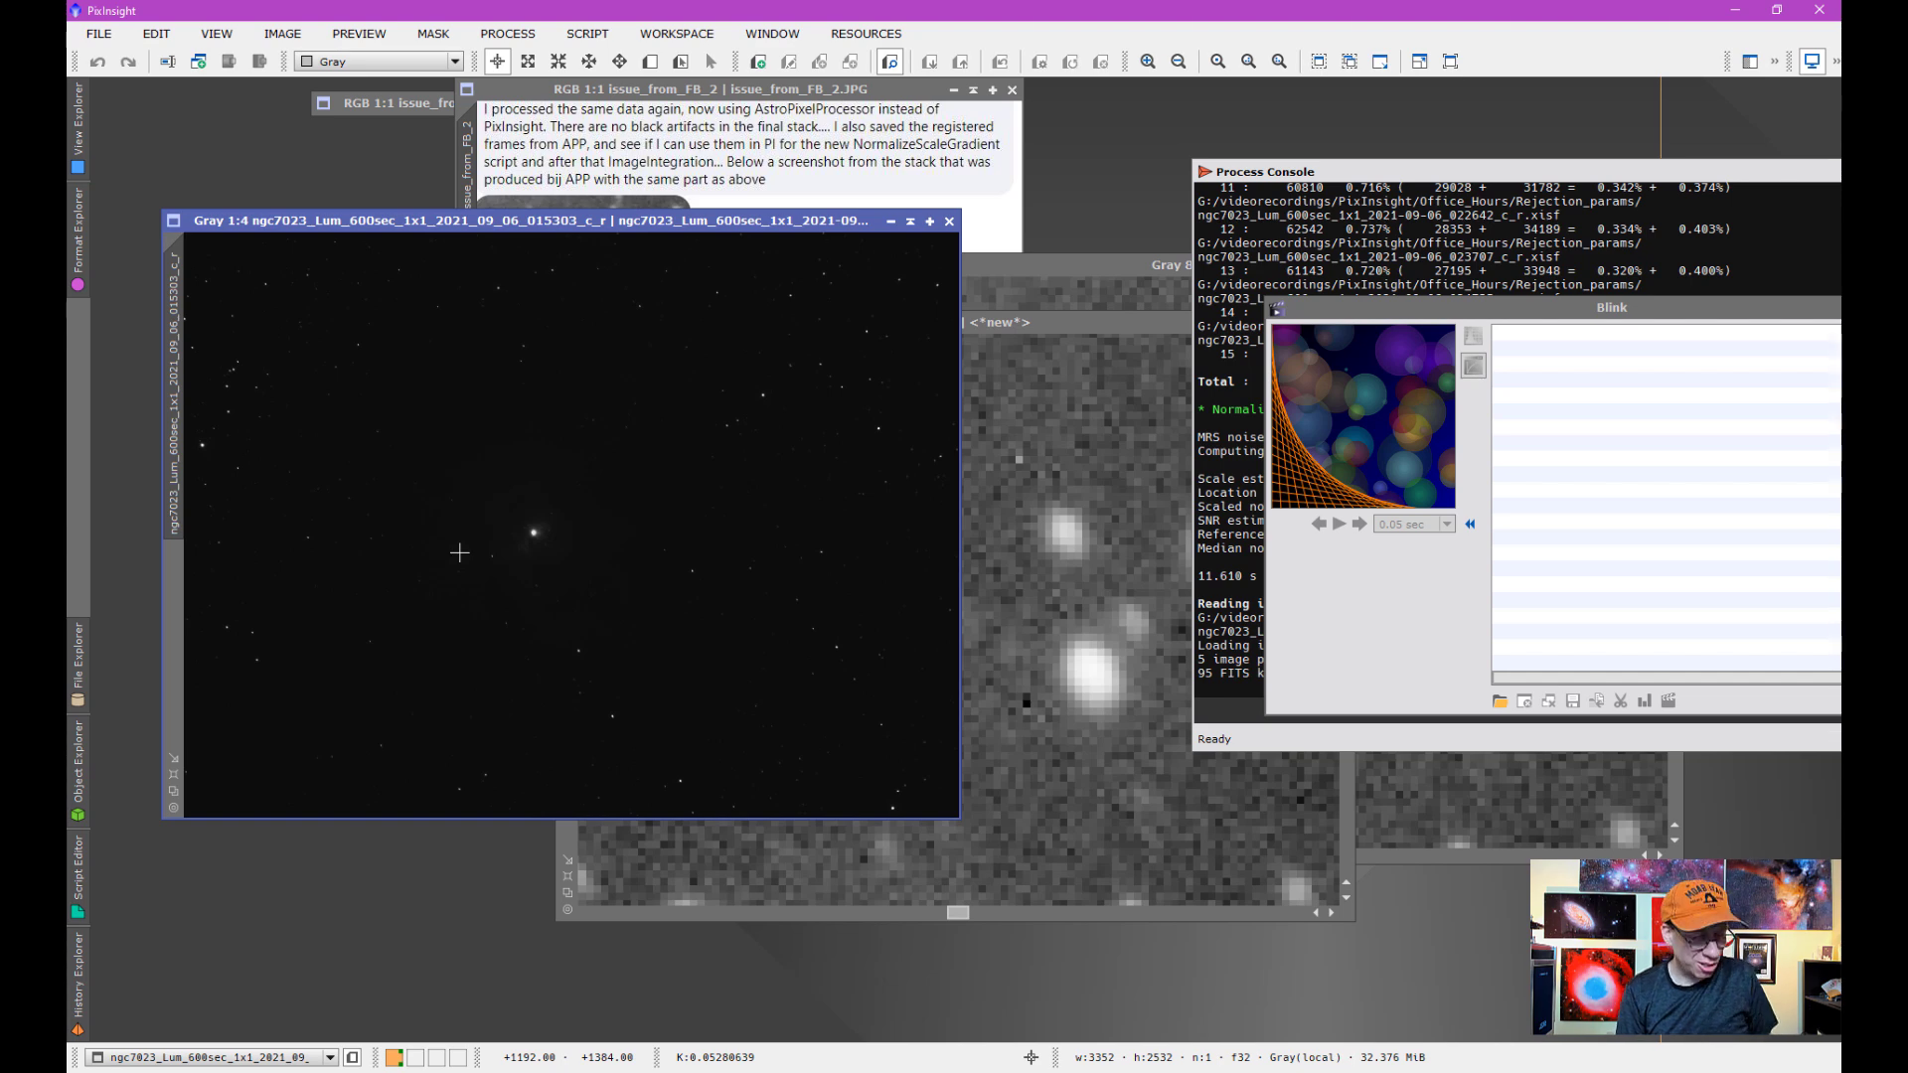
pyautogui.hotkey('ctrl', 'a')
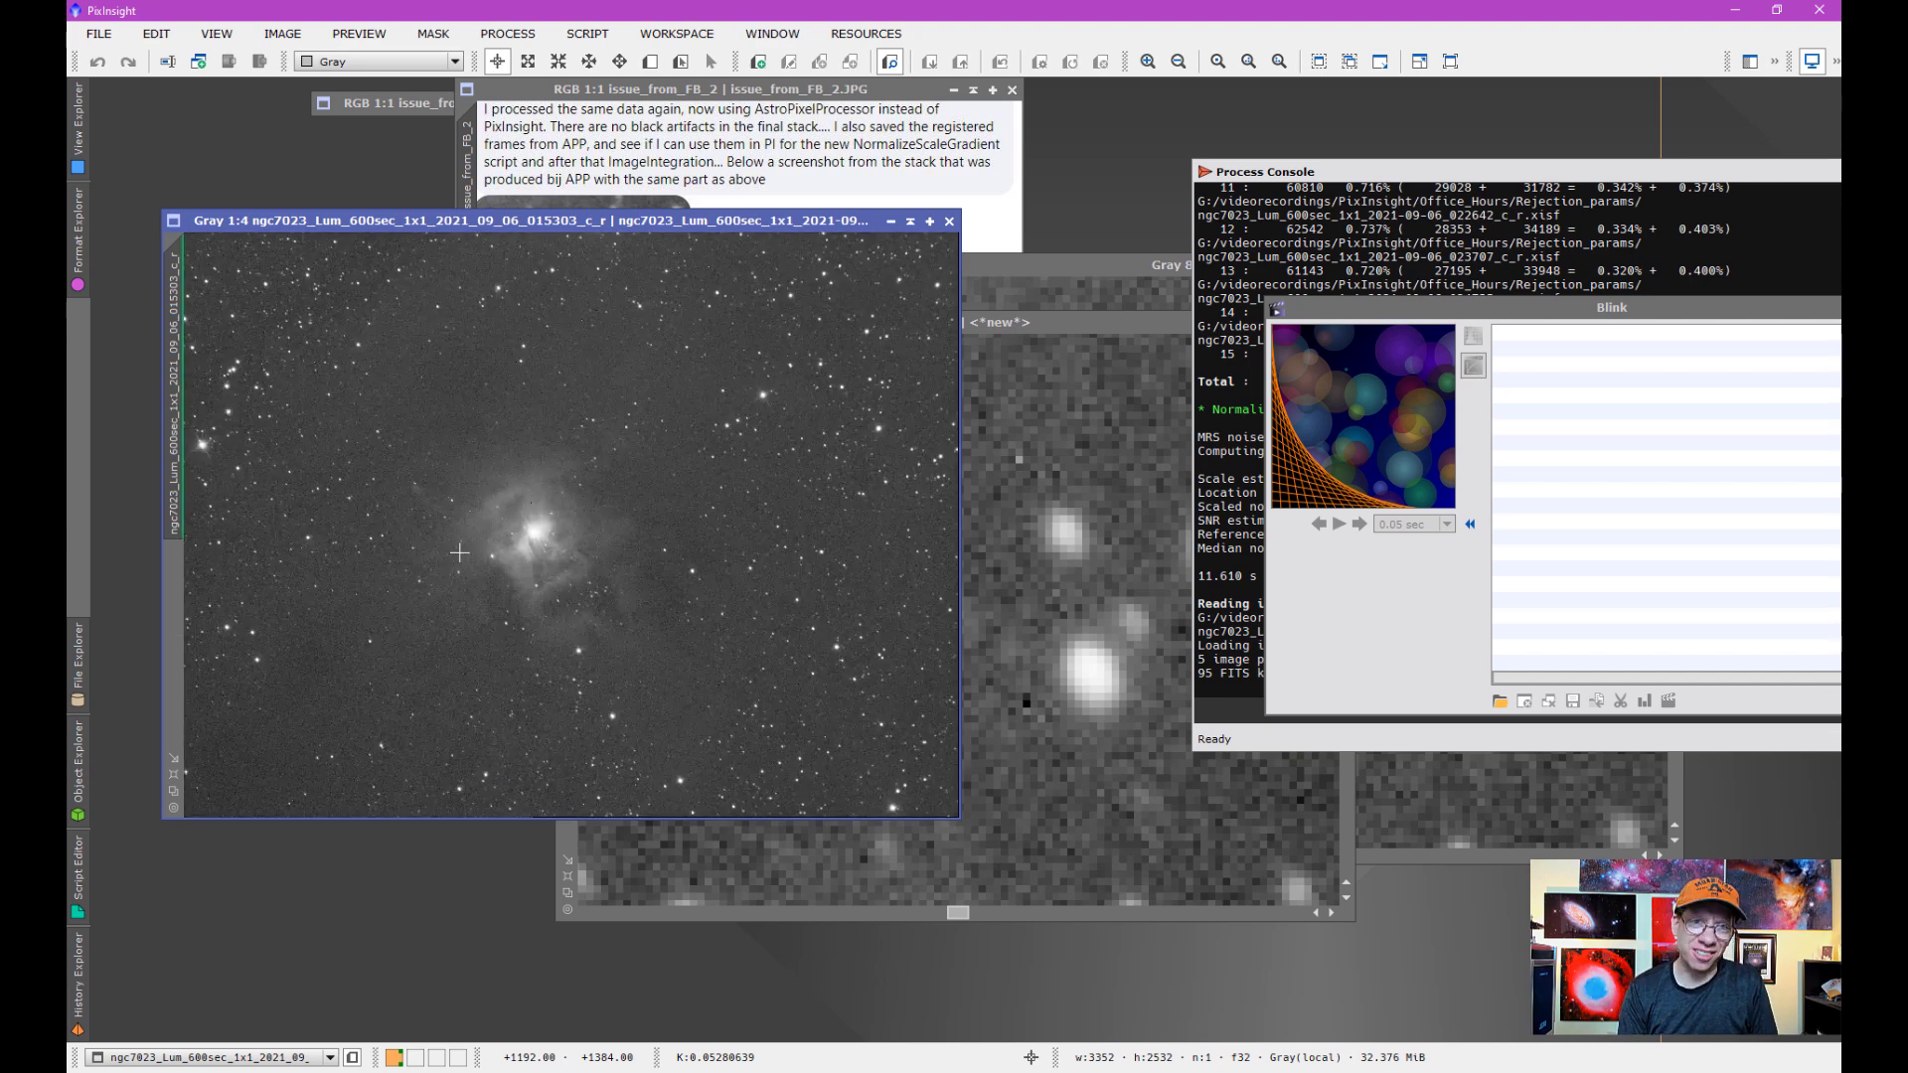
# Examine the background of the 015303_c_r frame at 4:1 magnification for black pixels
pyautogui.scroll(3, 462, 555)
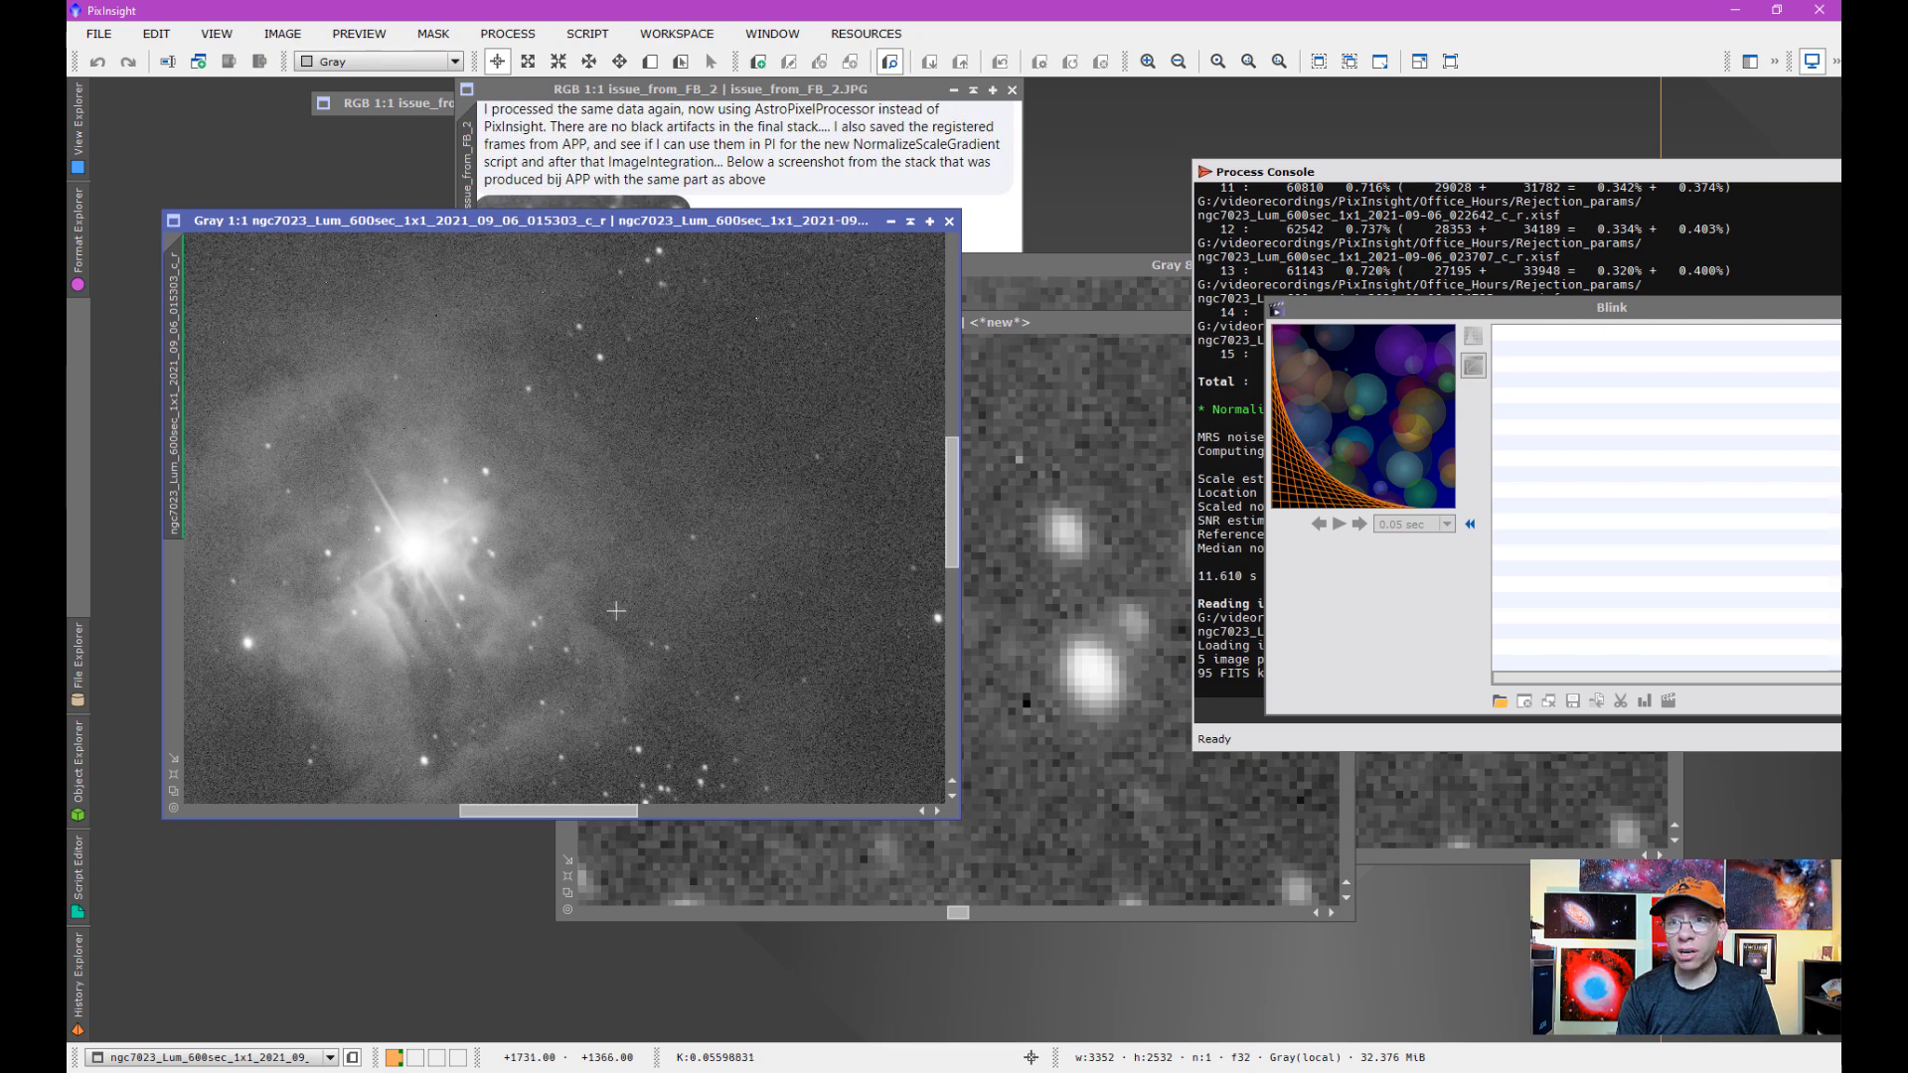
pyautogui.scroll(2, 566, 546)
pyautogui.scroll(1, 551, 725)
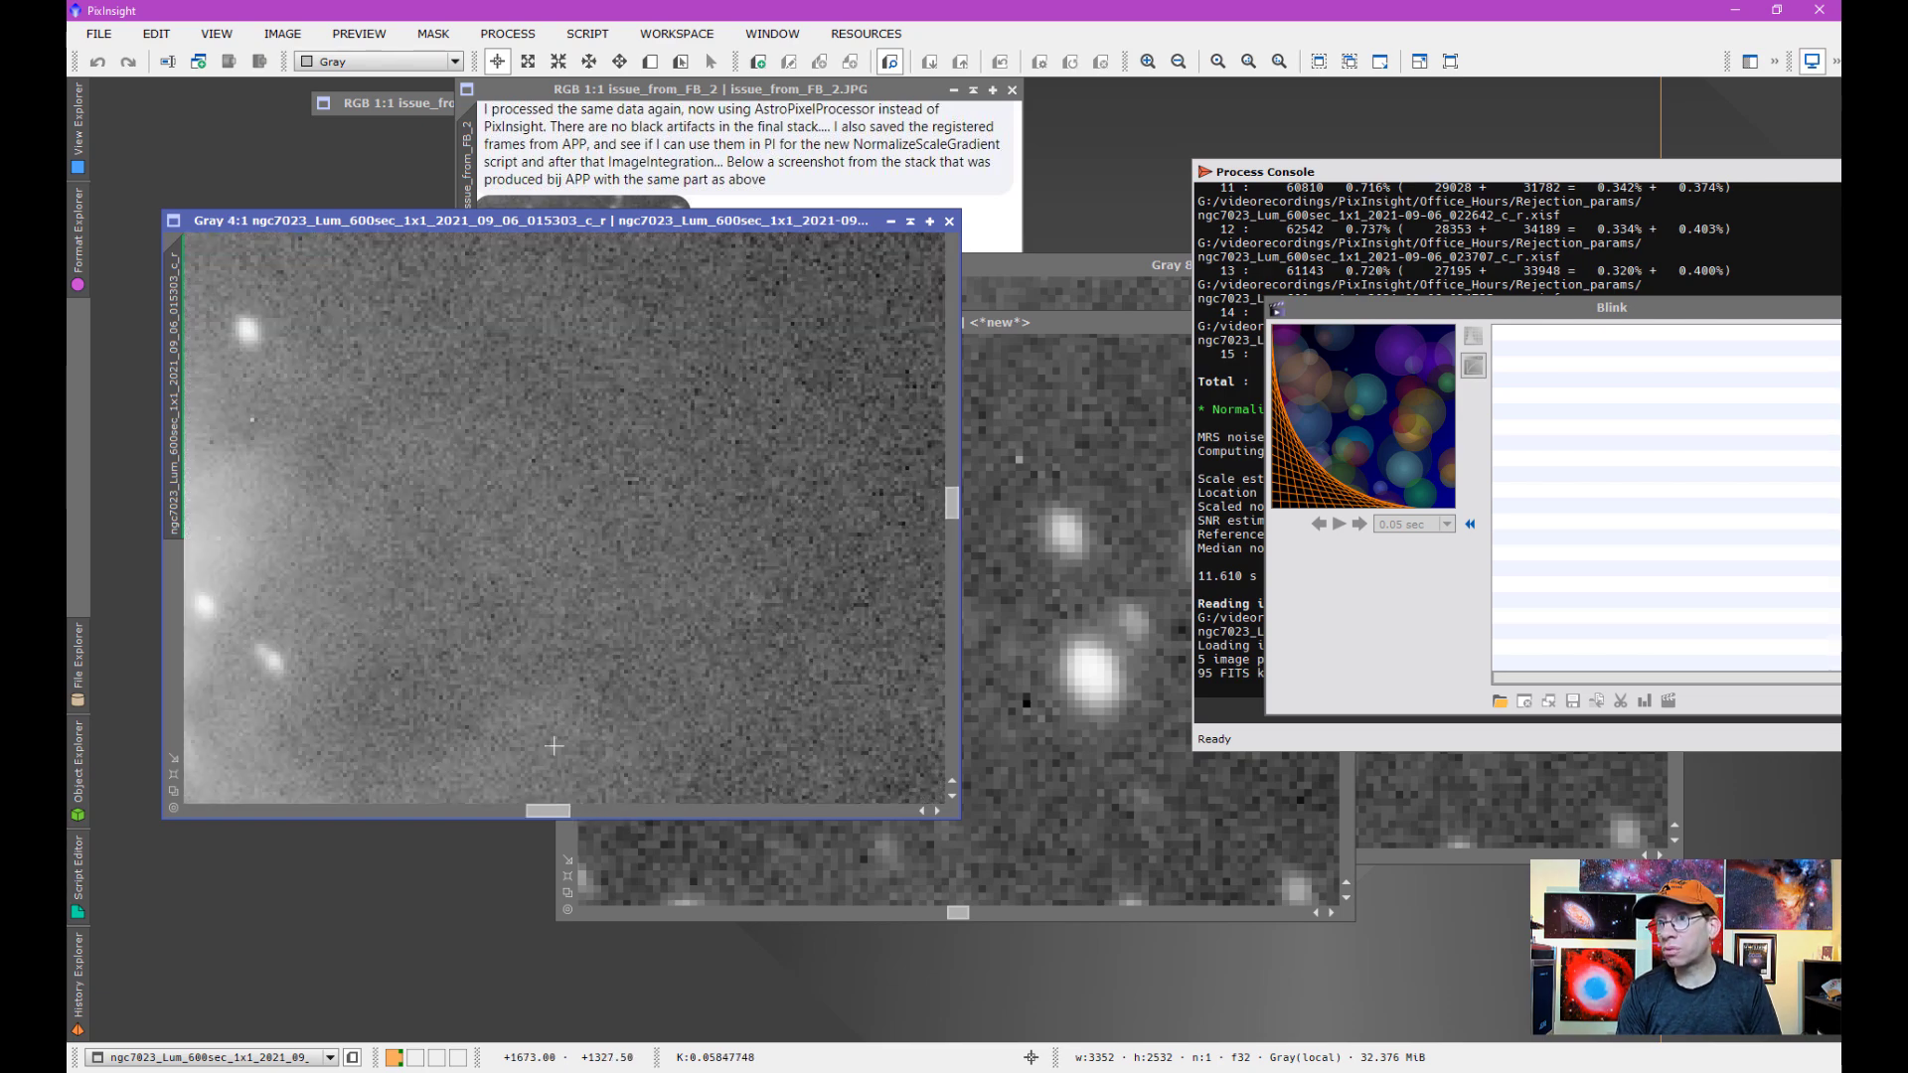
pyautogui.moveTo(550, 811); pyautogui.dragTo(449, 817)
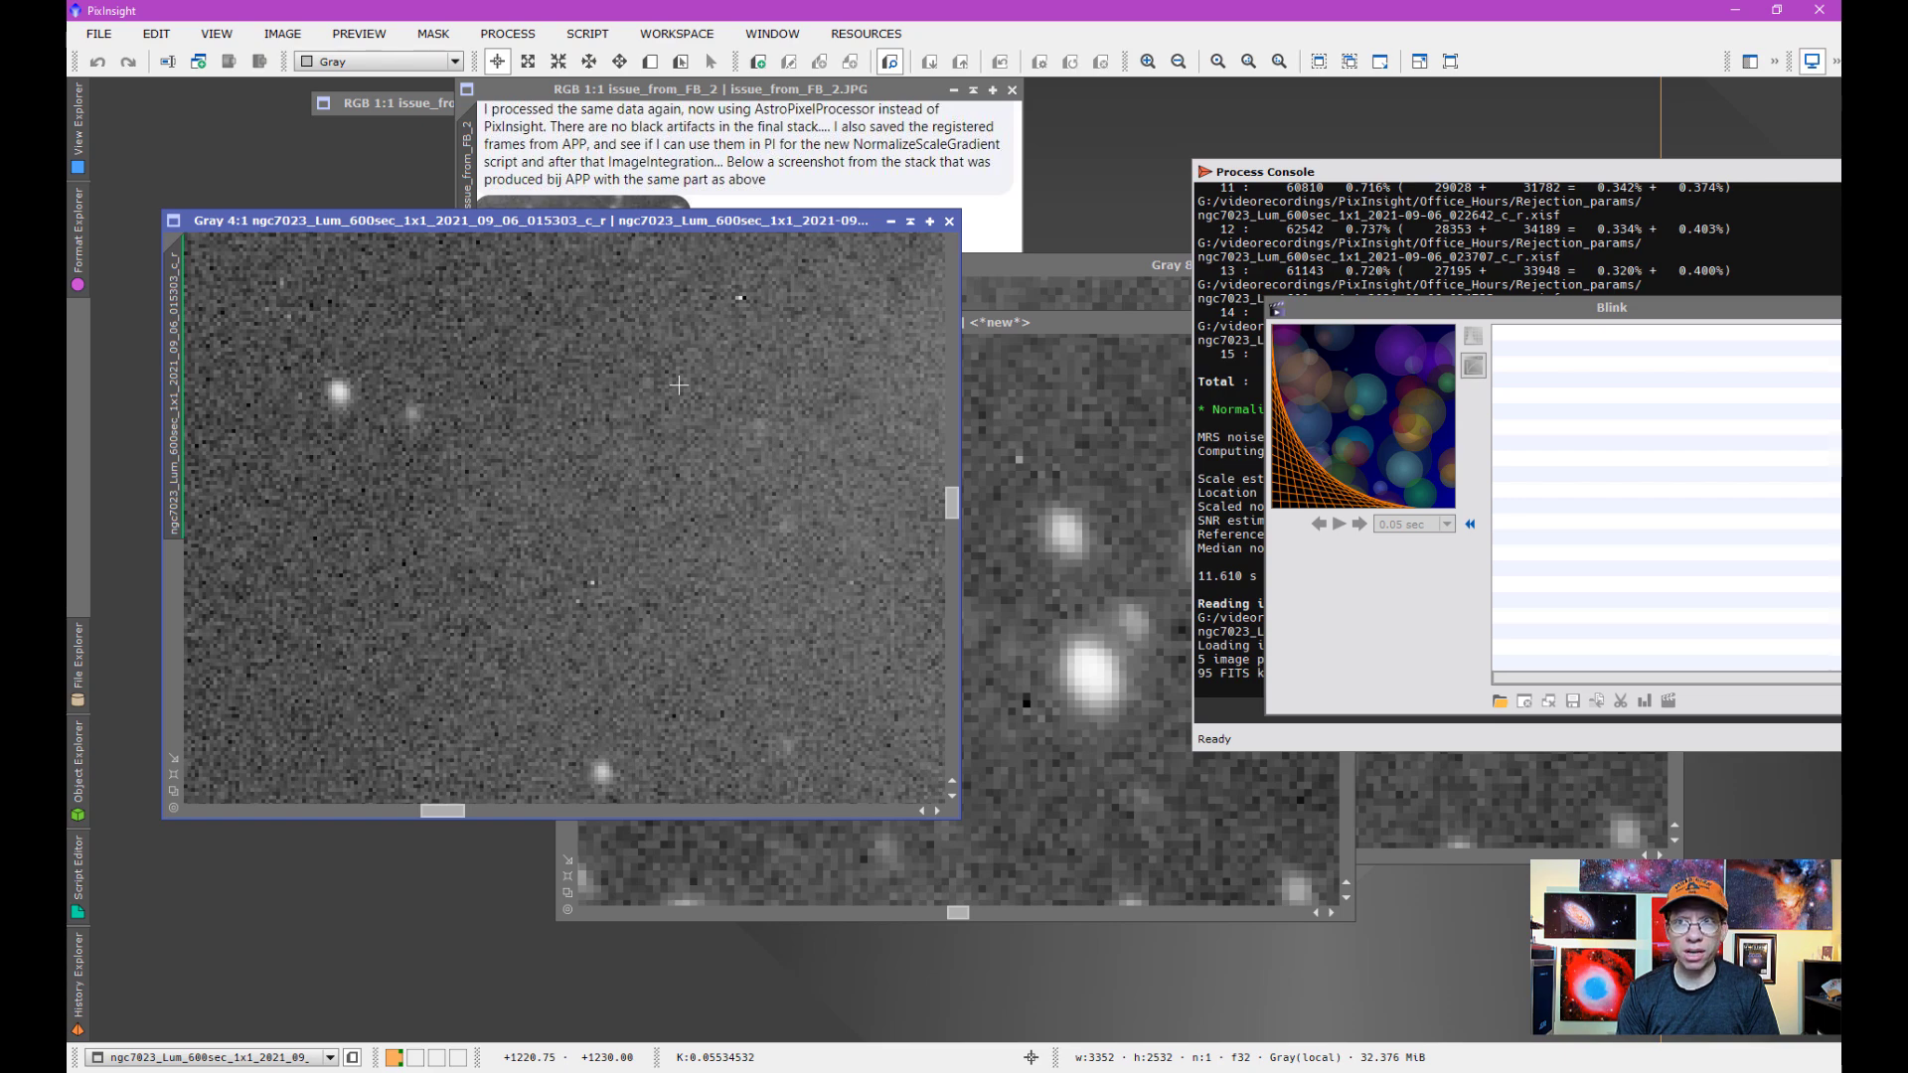
pyautogui.moveTo(951, 514); pyautogui.dragTo(951, 446)
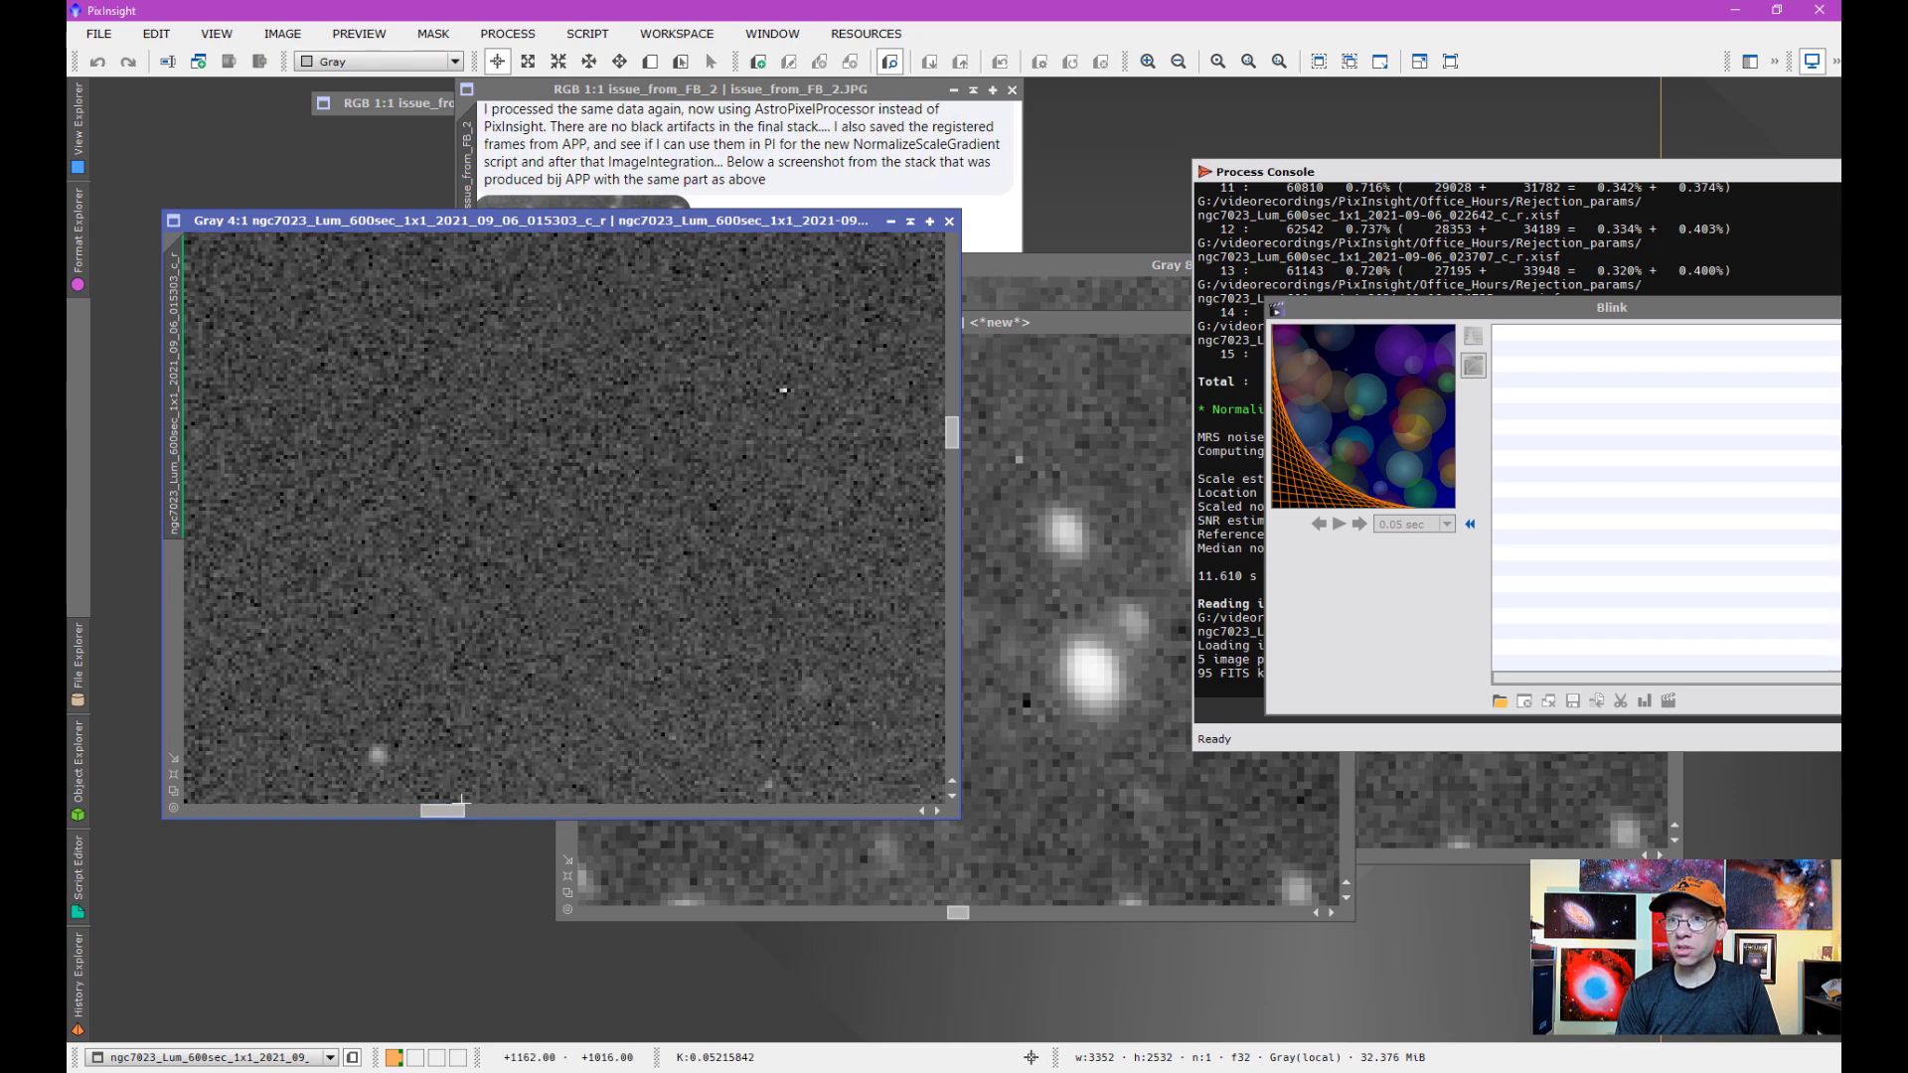
pyautogui.moveTo(463, 812); pyautogui.dragTo(575, 812)
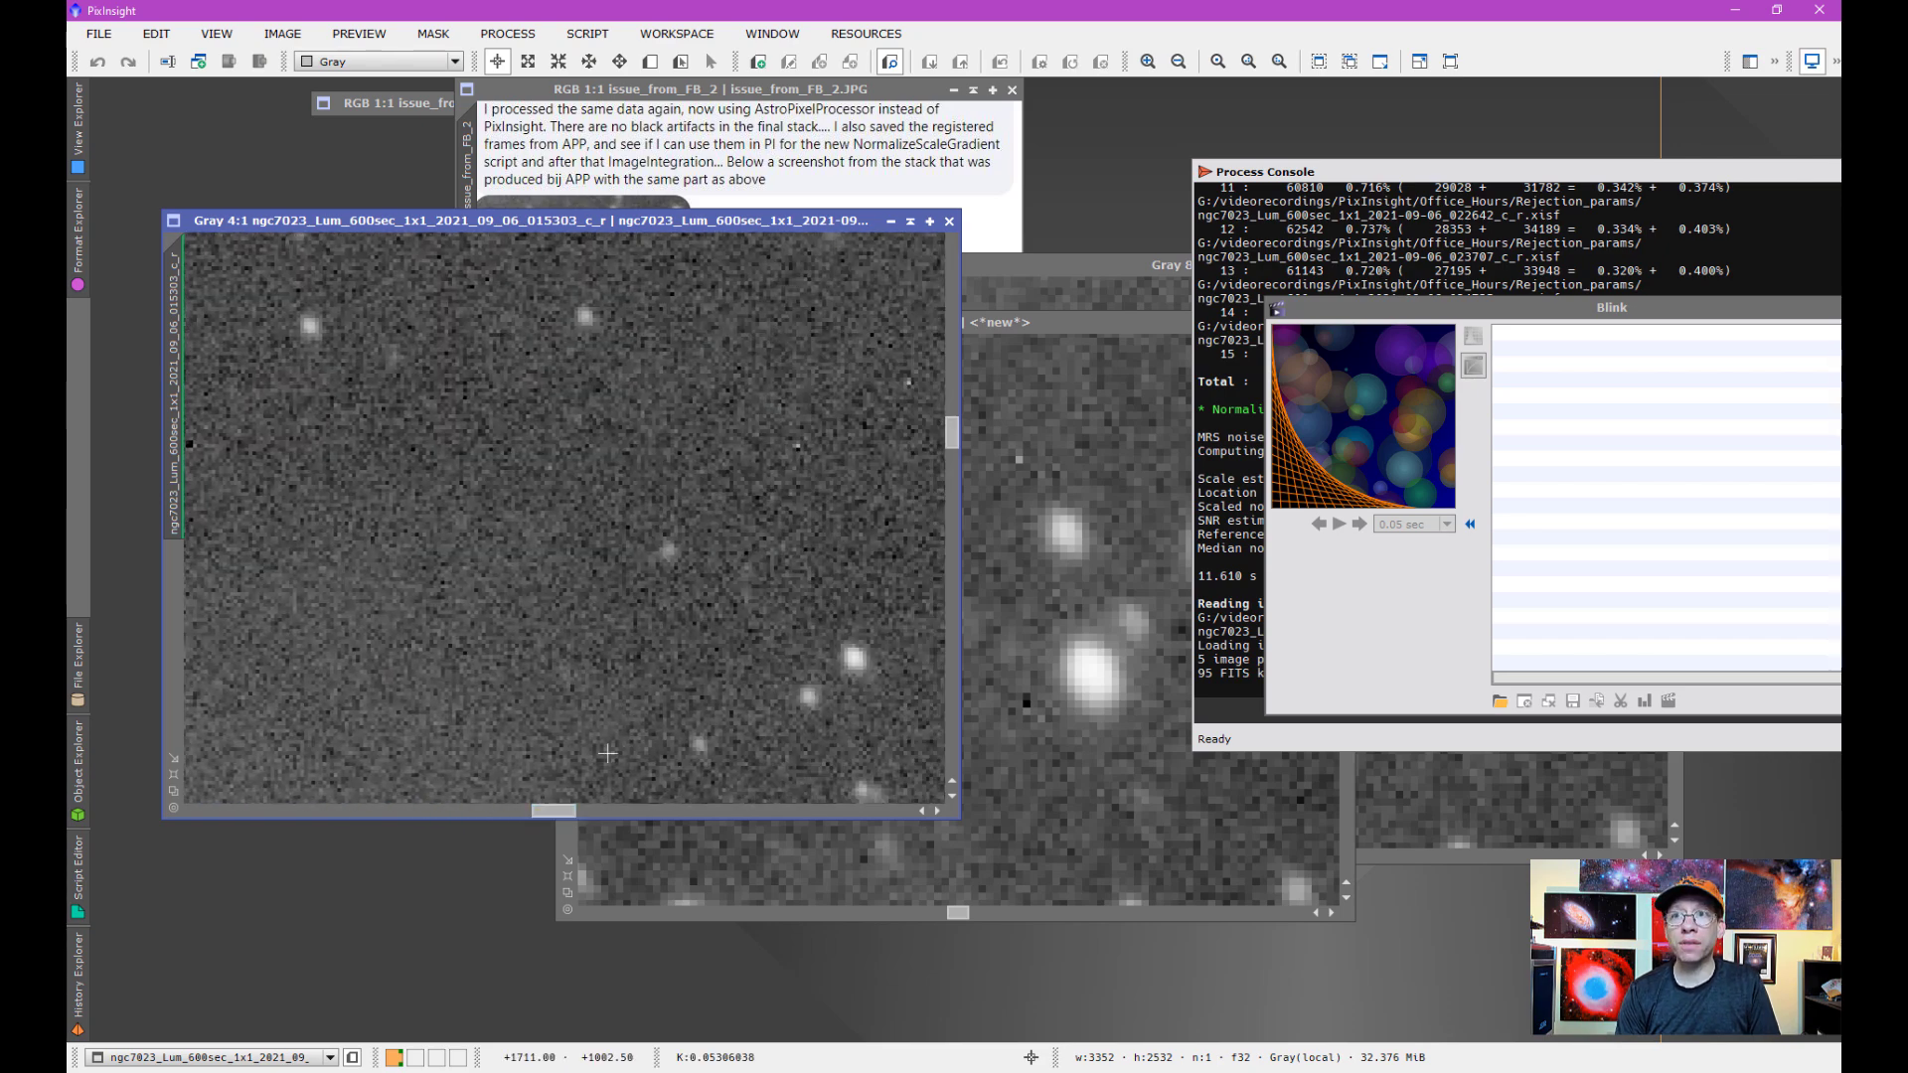
pyautogui.scroll(-5, 560, 592)
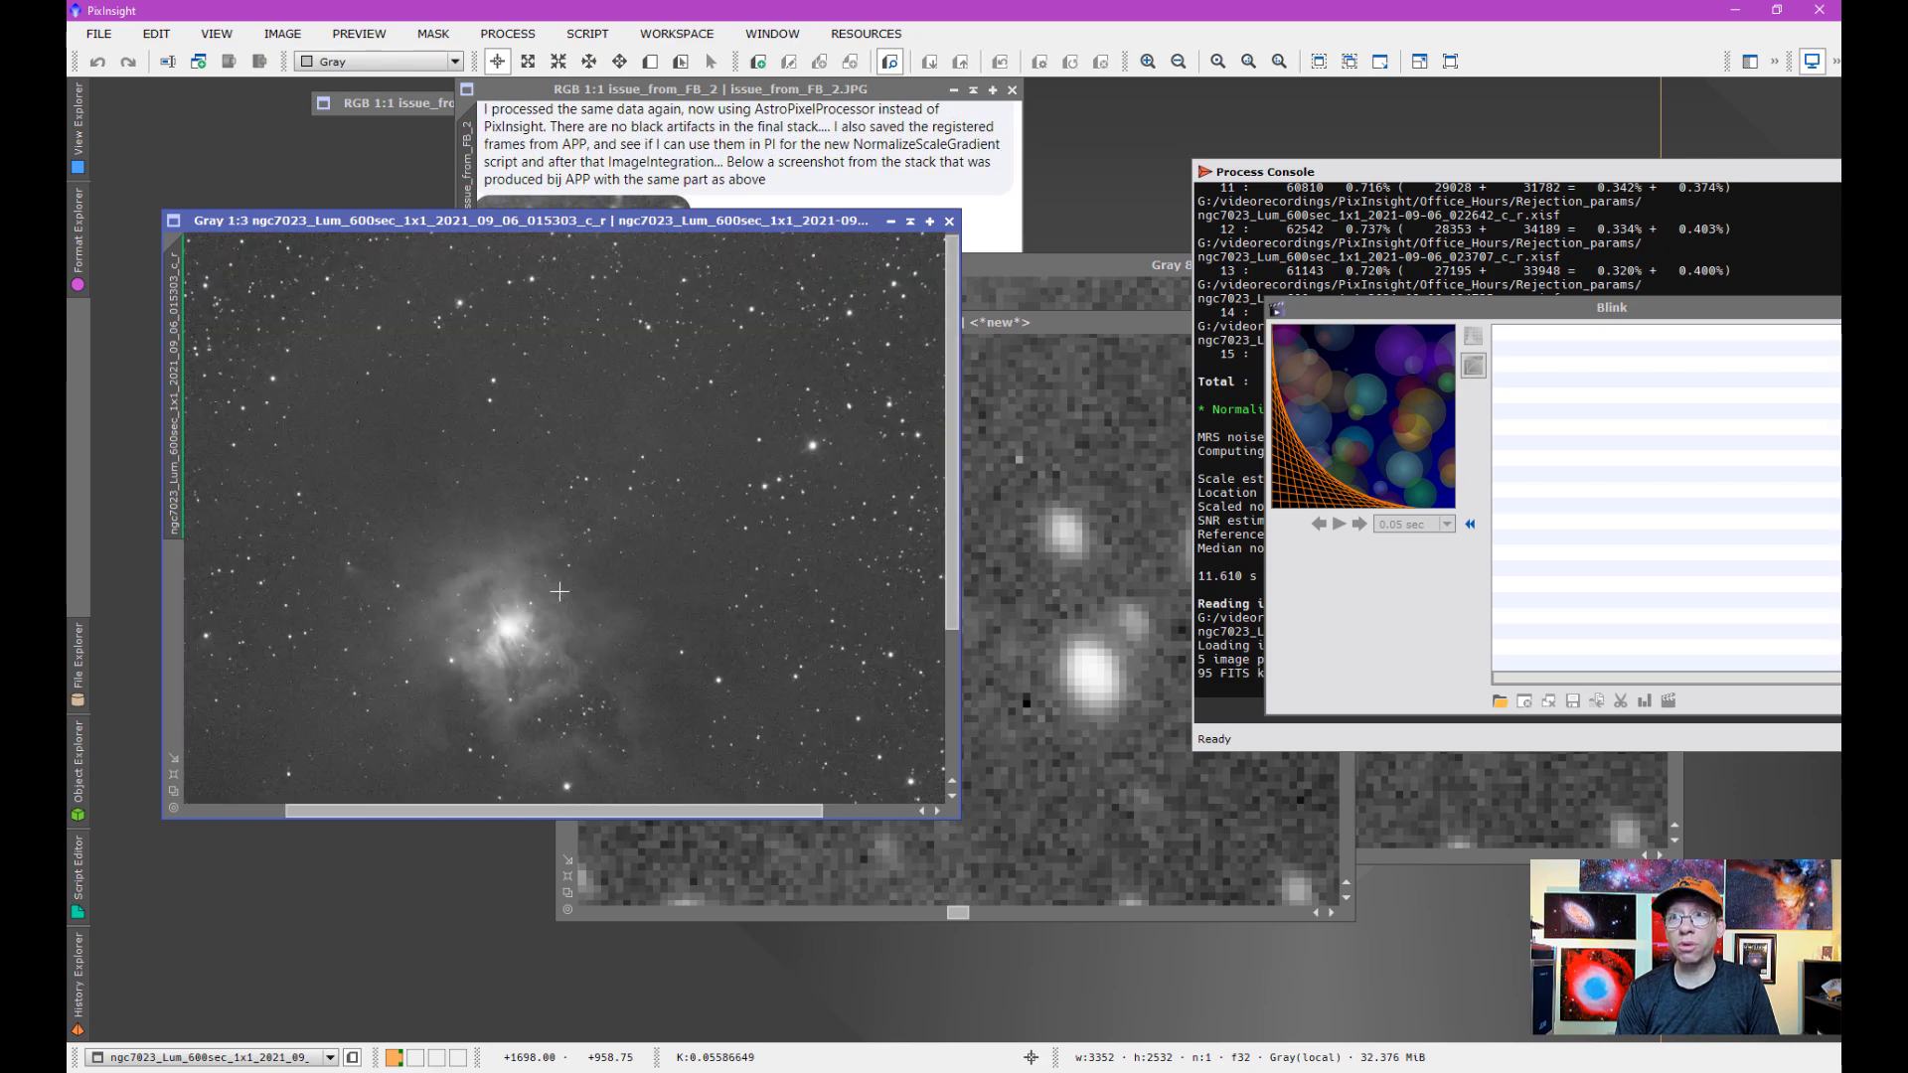
pyautogui.scroll(-1, 559, 591)
pyautogui.scroll(1, 560, 591)
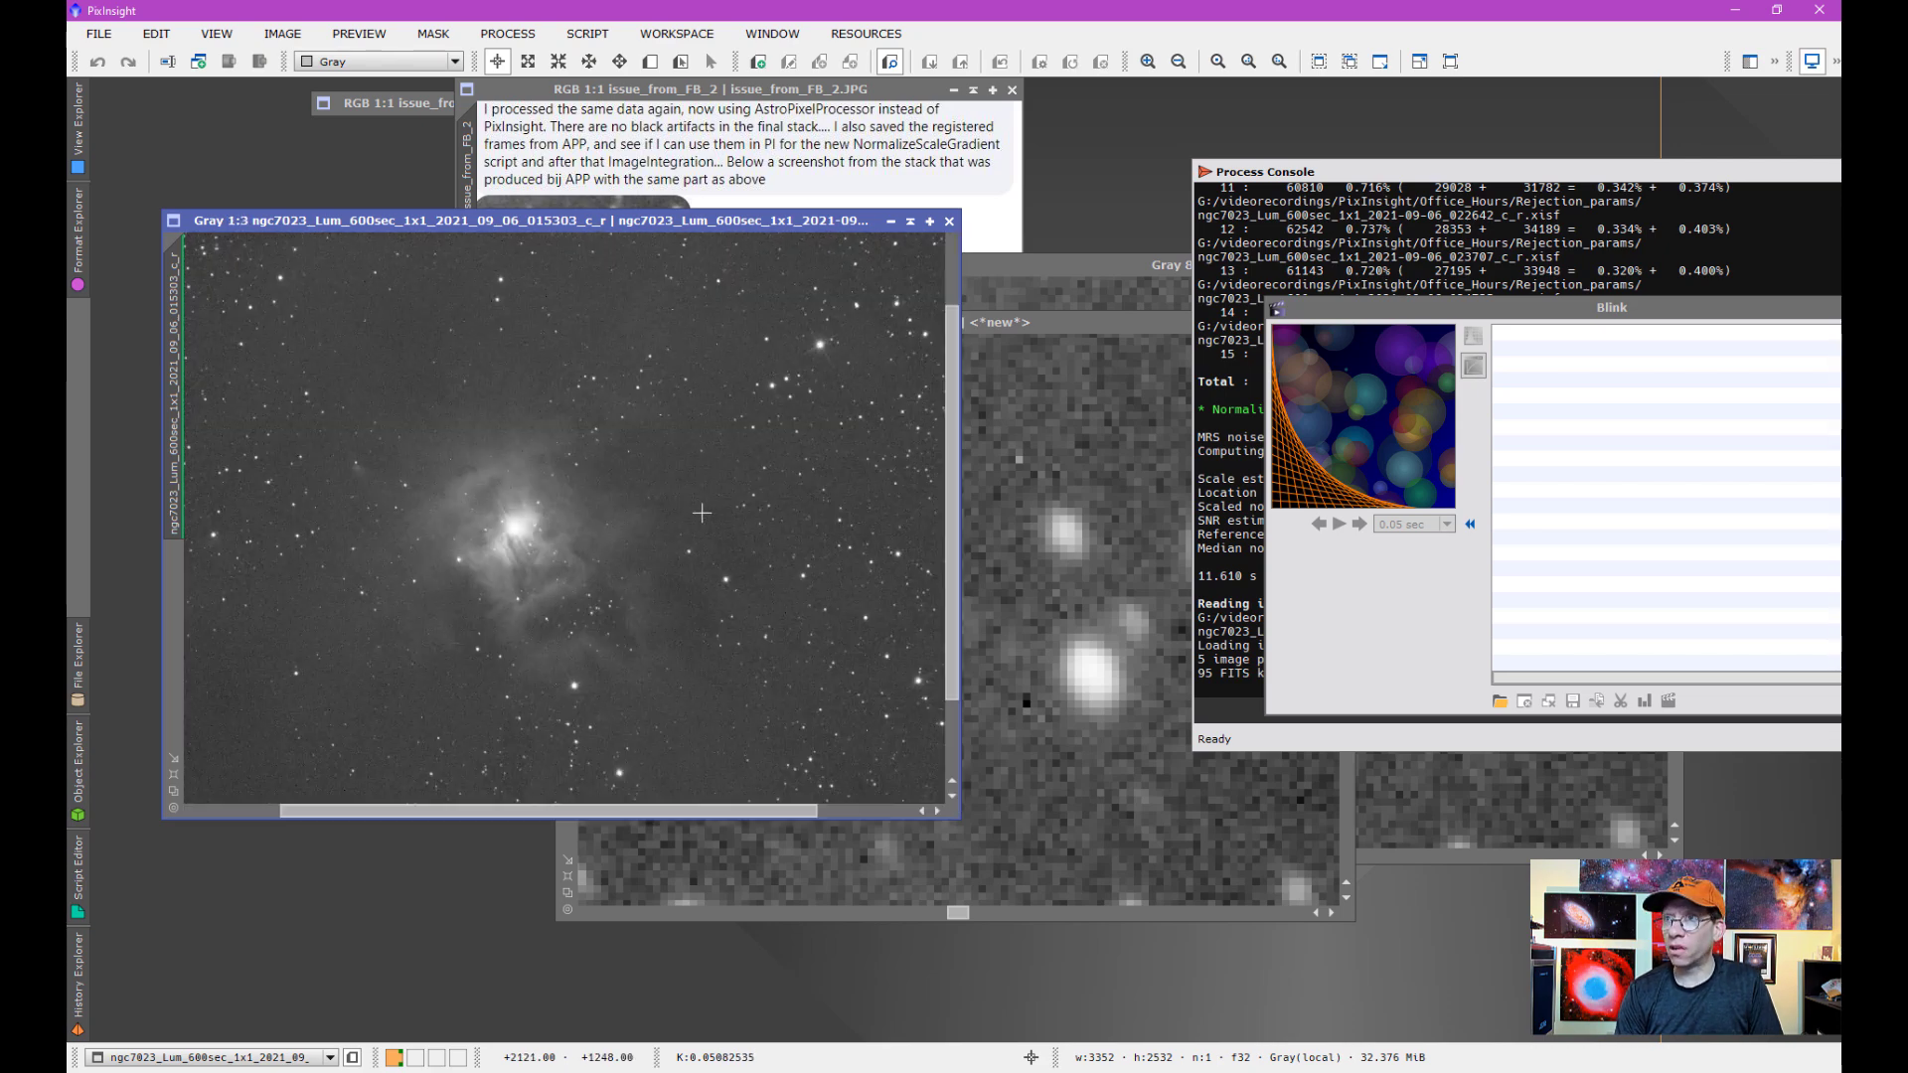
# Open PixelMath and enter the RGB/K expression iif($T==0,1,0) to turn zero-valued pixels white and all others black
pyautogui.click(507, 33)
pyautogui.moveTo(596, 62)
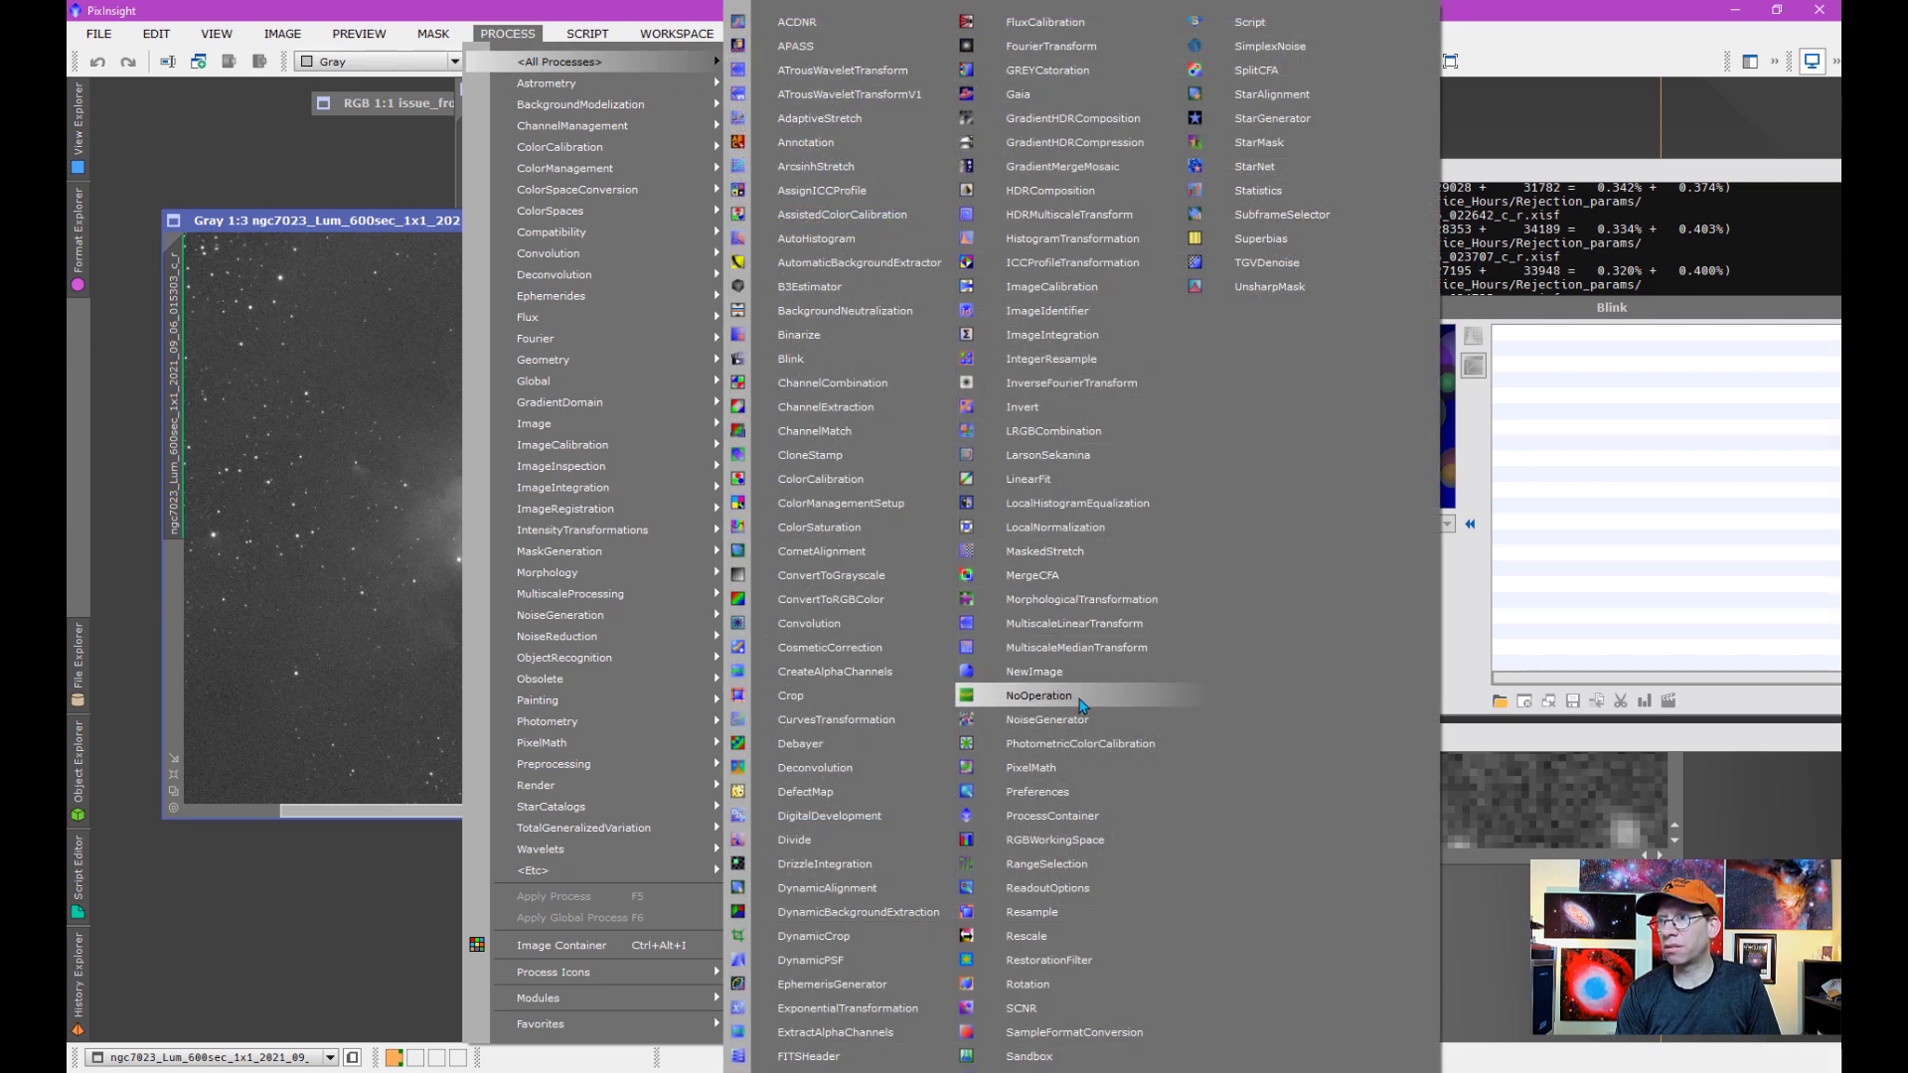
pyautogui.click(1073, 768)
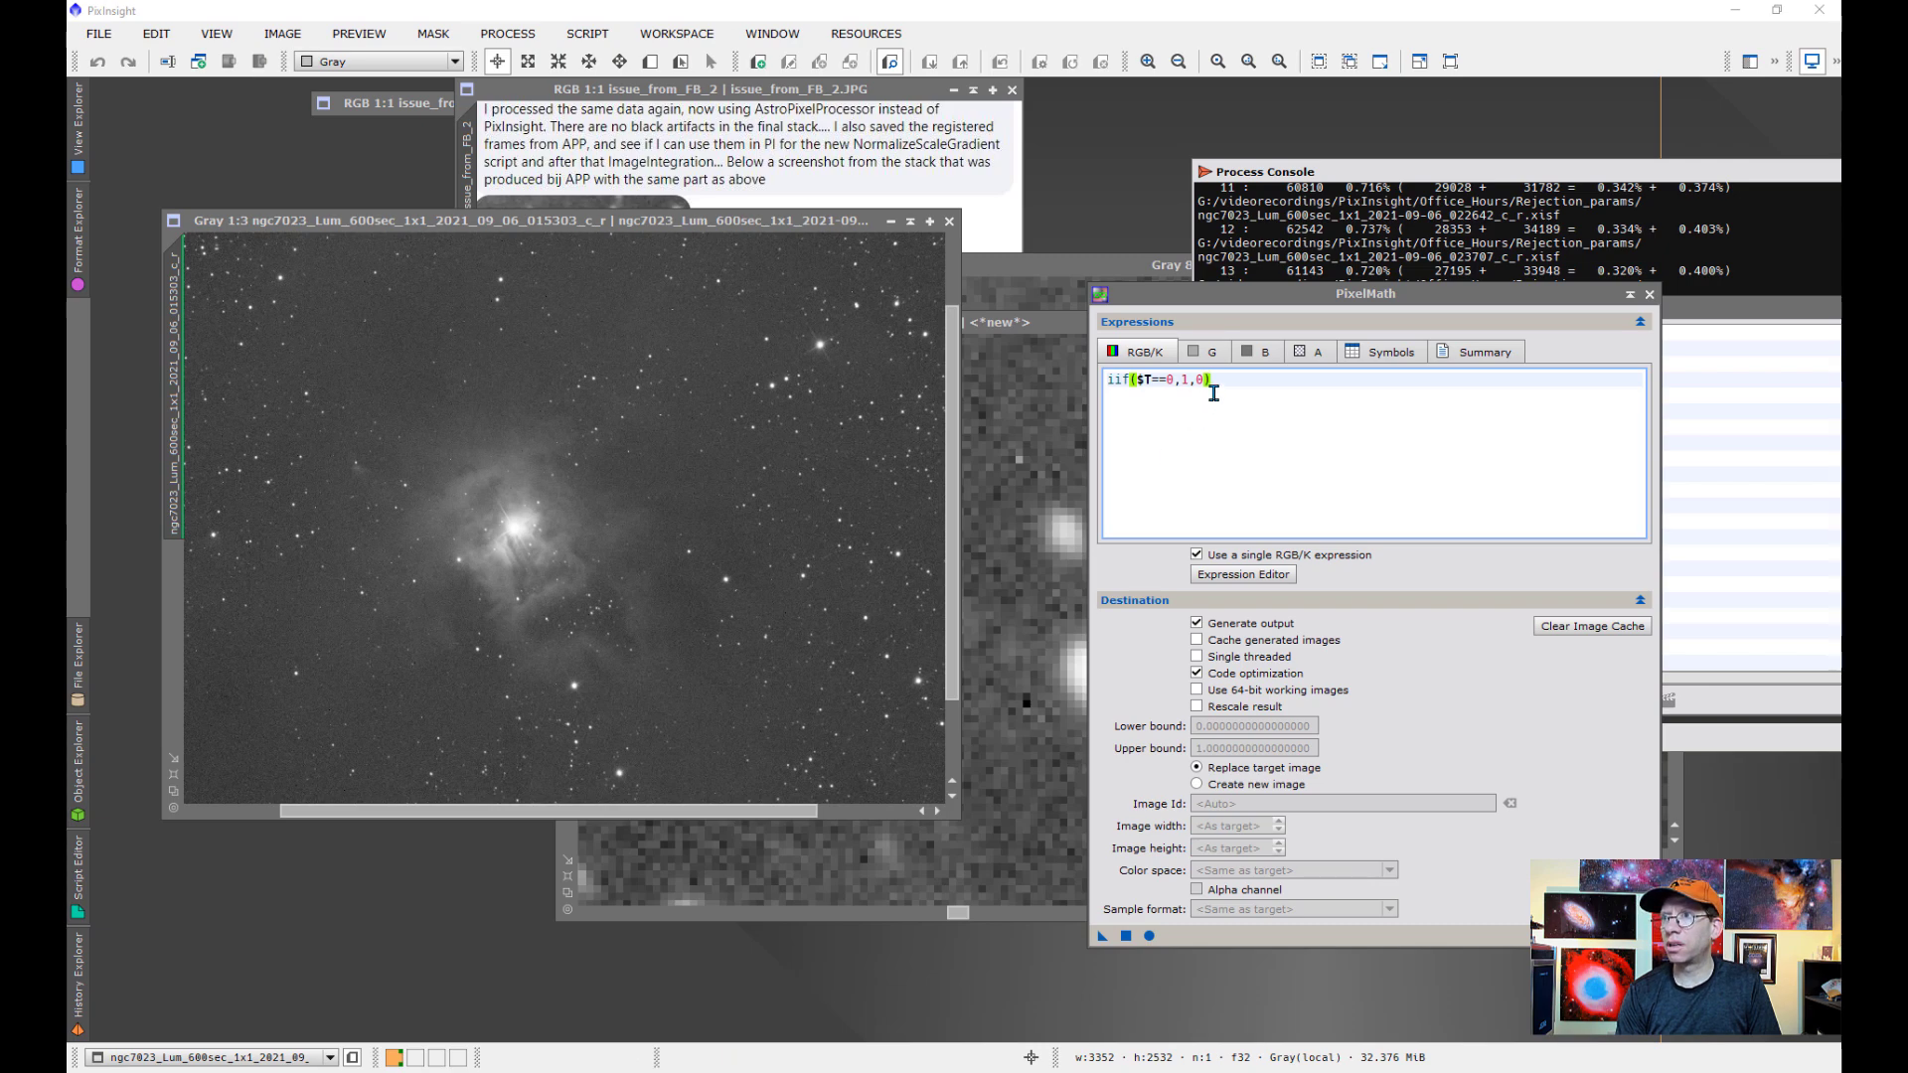
pyautogui.moveTo(1257, 311); pyautogui.dragTo(1177, 325)
pyautogui.moveTo(1157, 394); pyautogui.dragTo(1003, 395)
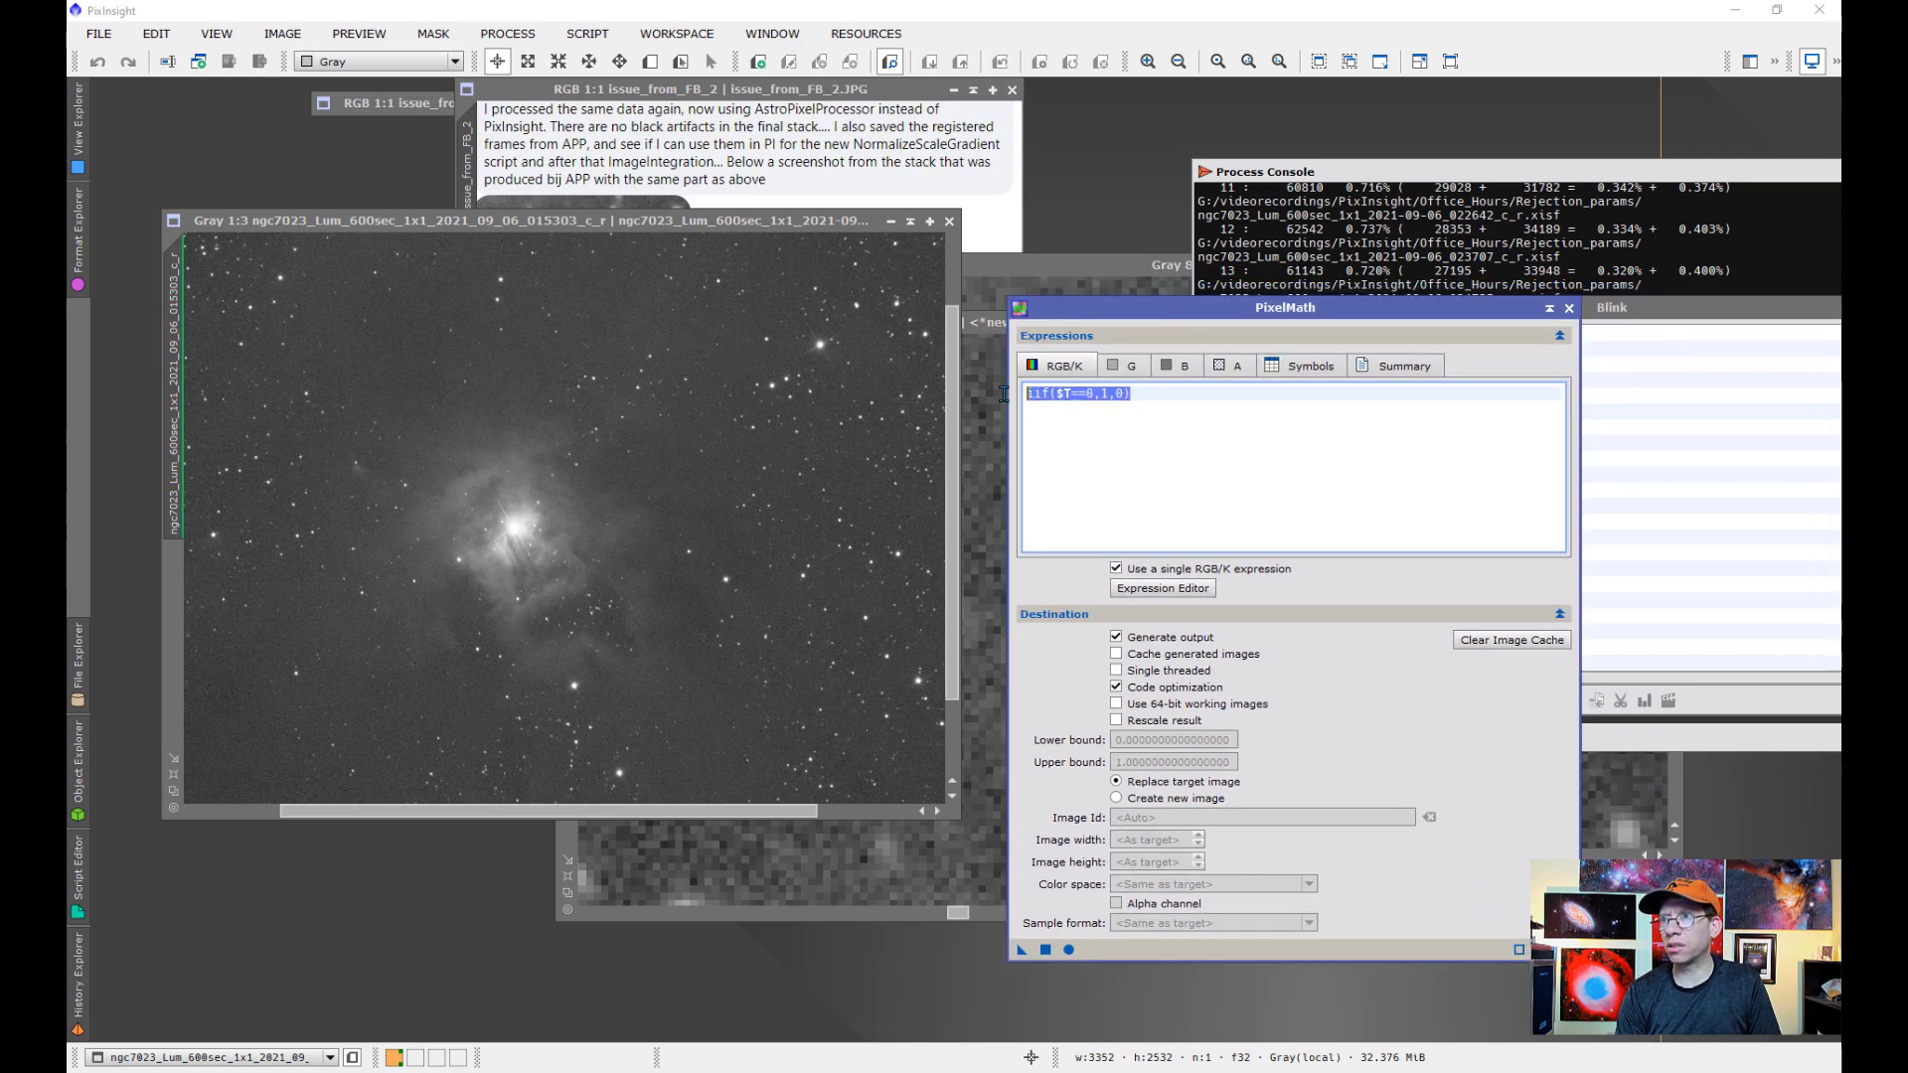
pyautogui.write('iif')
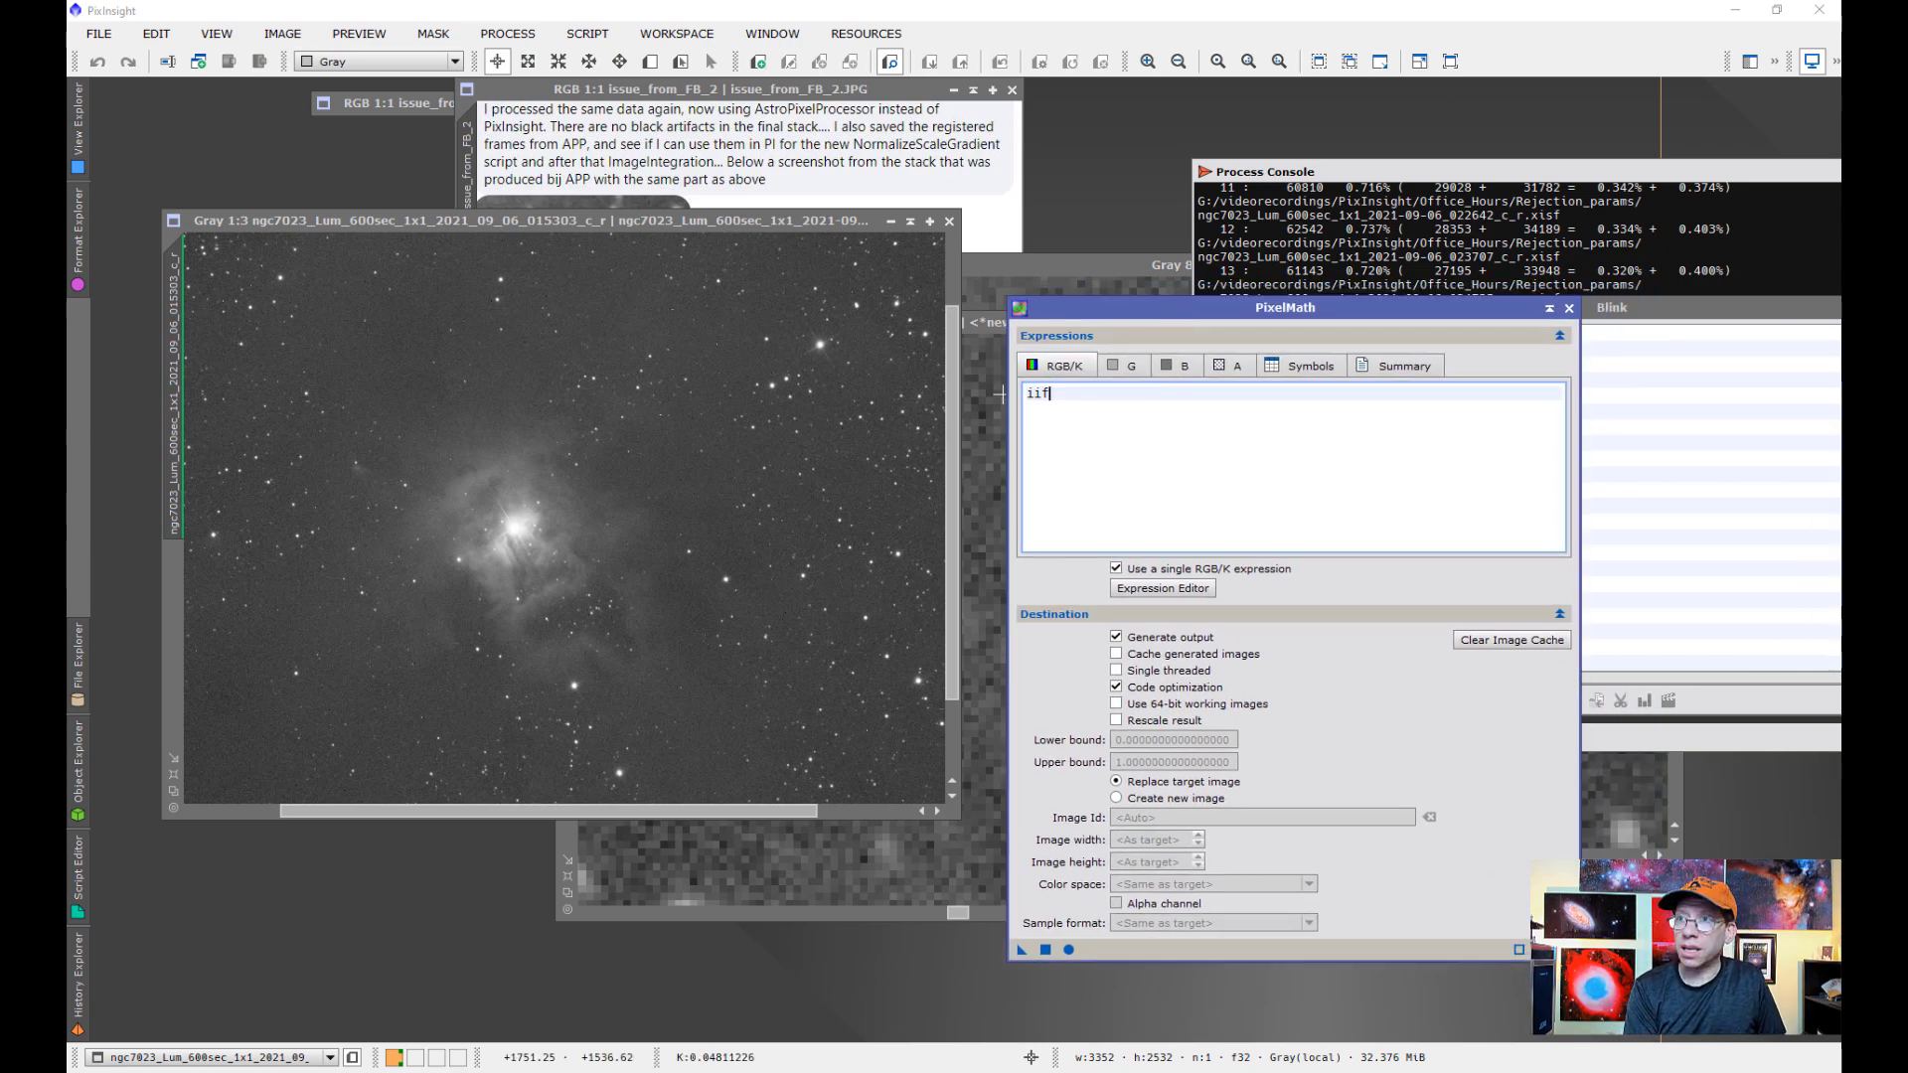
pyautogui.write('($')
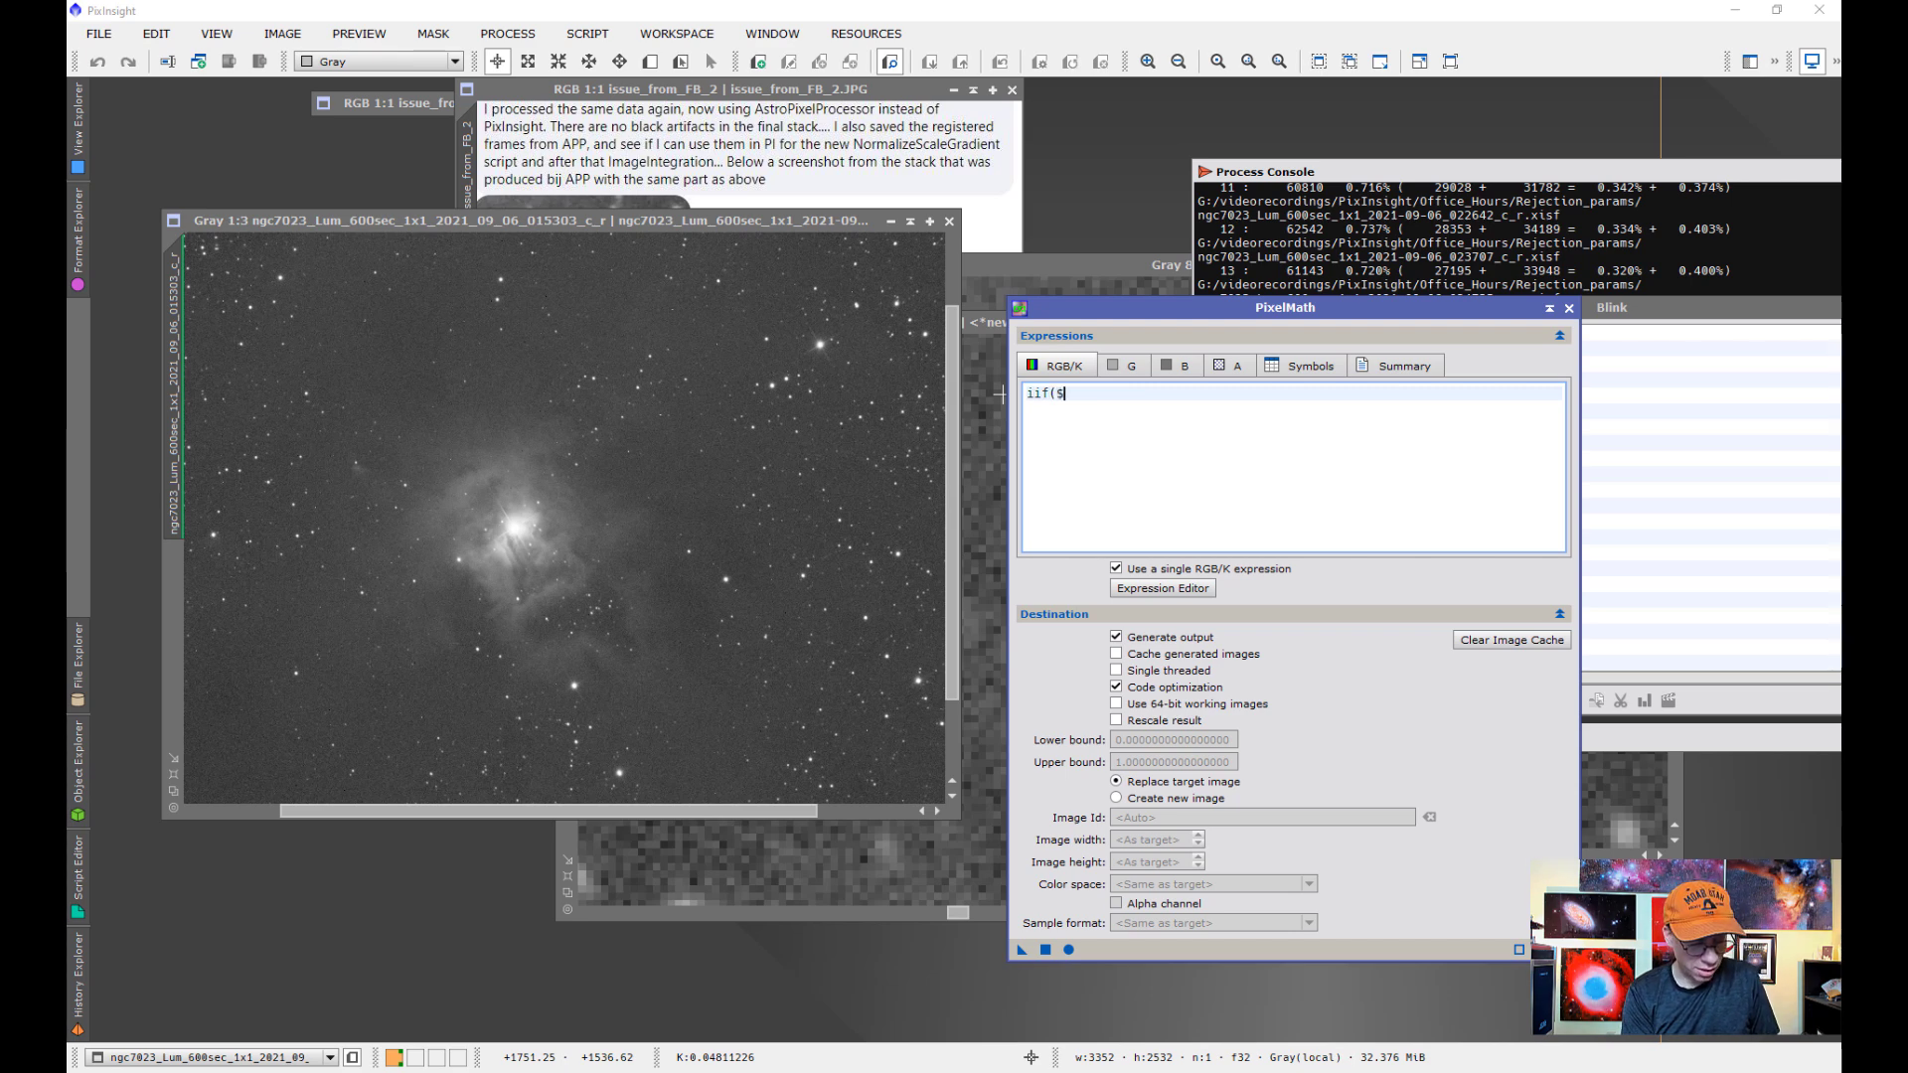
pyautogui.write('T=')
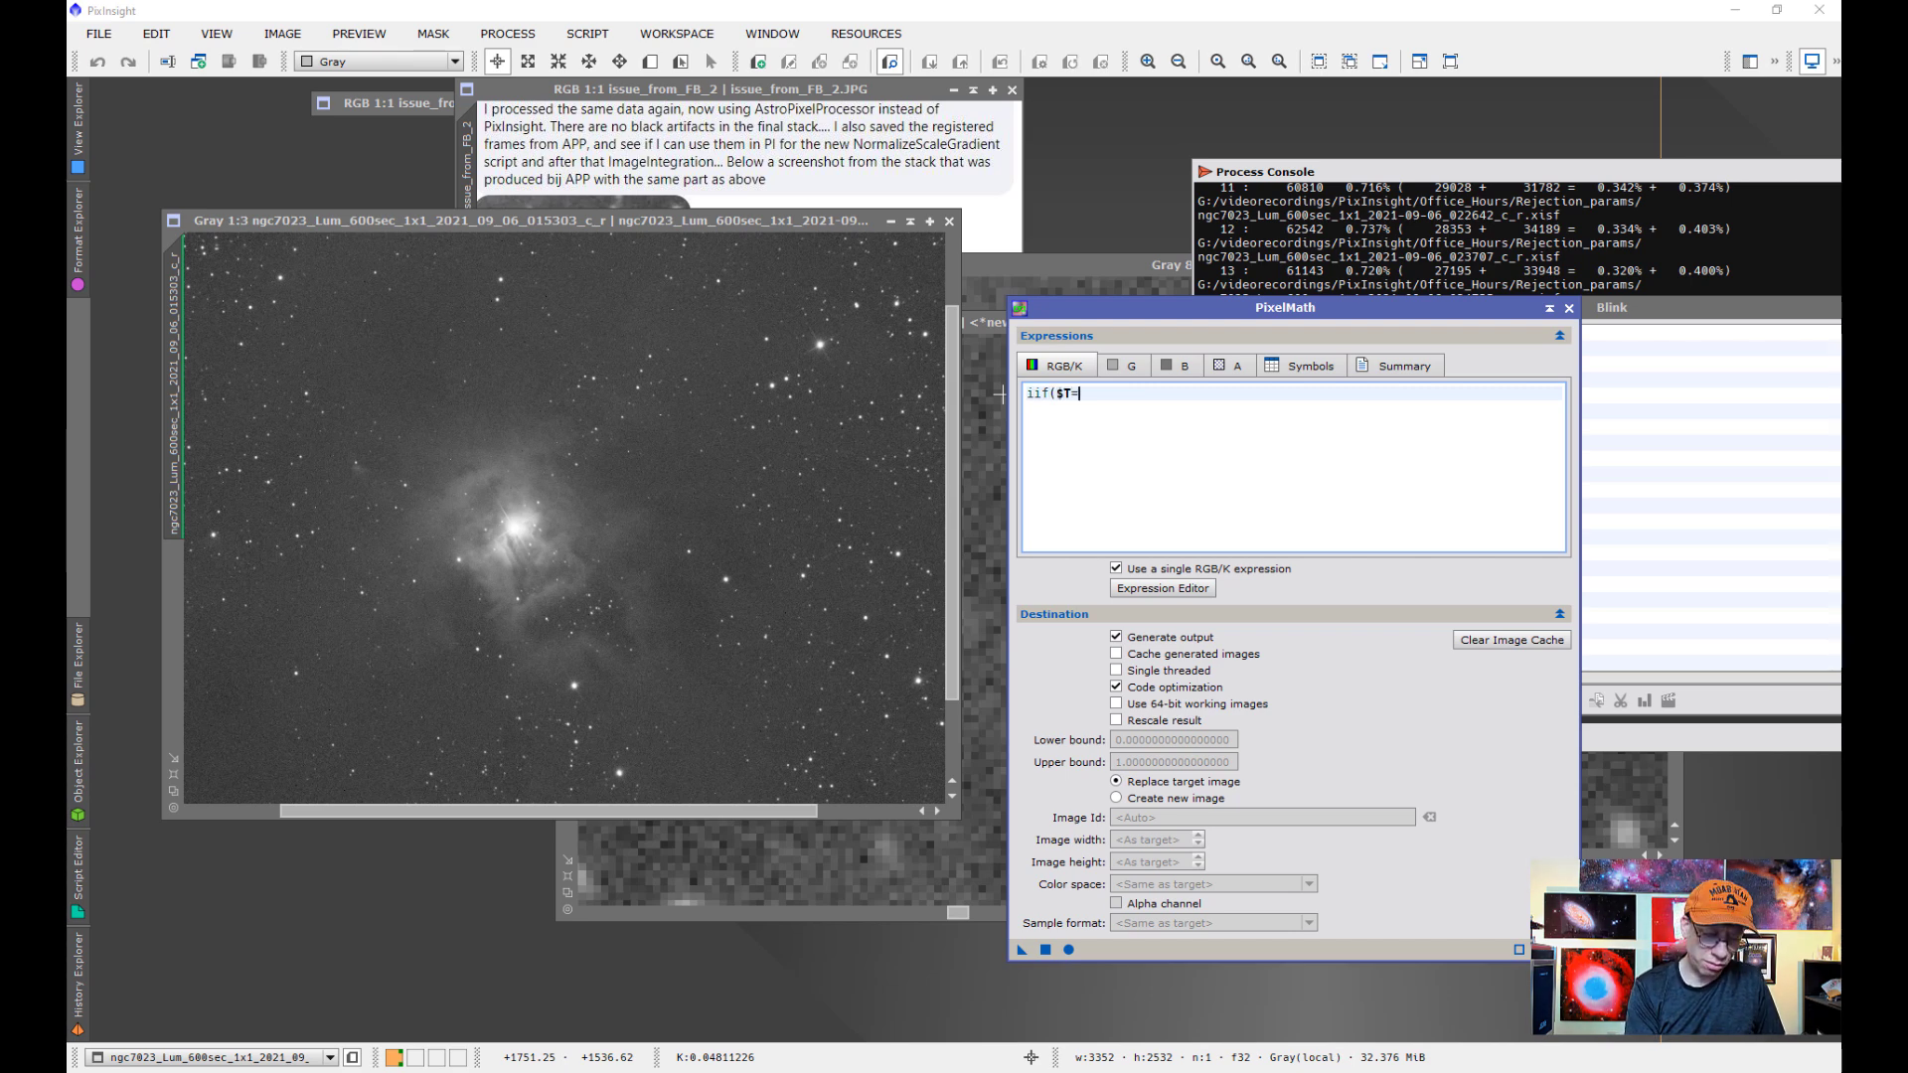
pyautogui.write('=0,1')
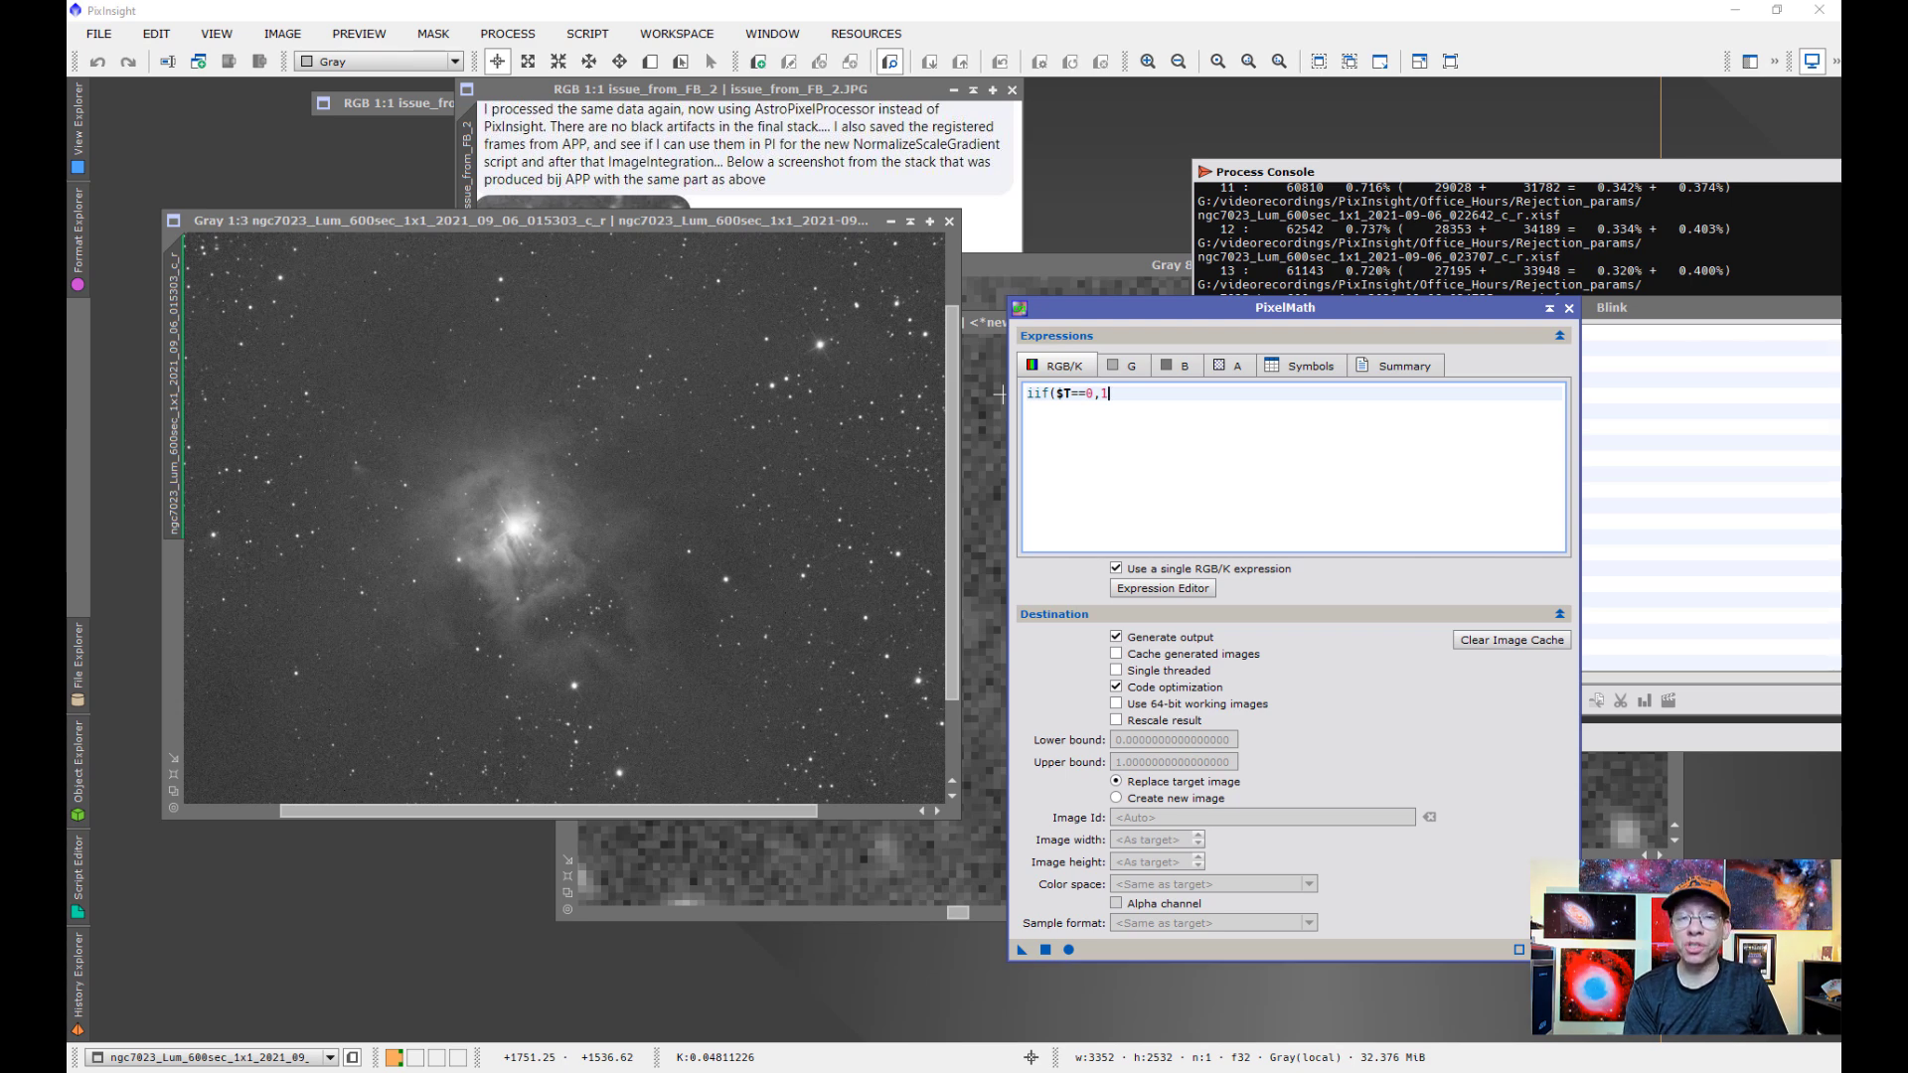
pyautogui.write(',')
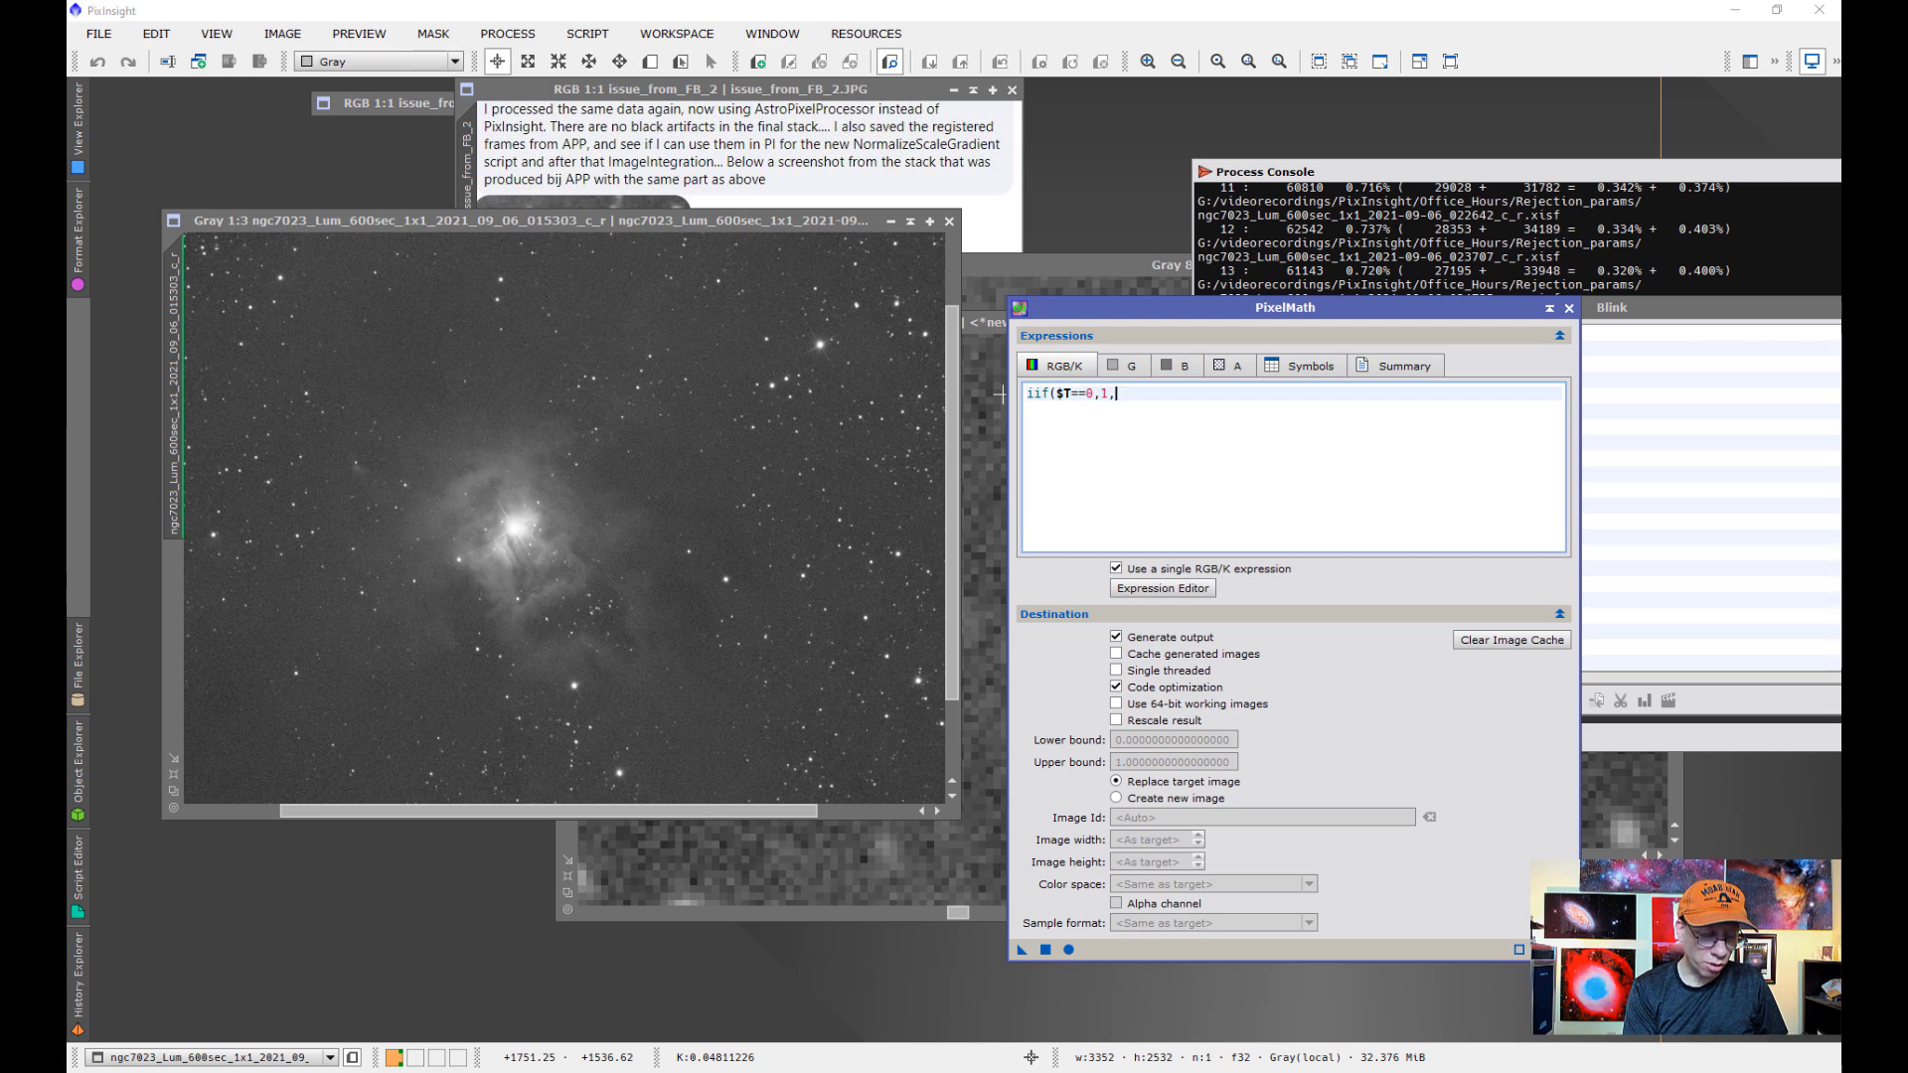
pyautogui.write('0)')
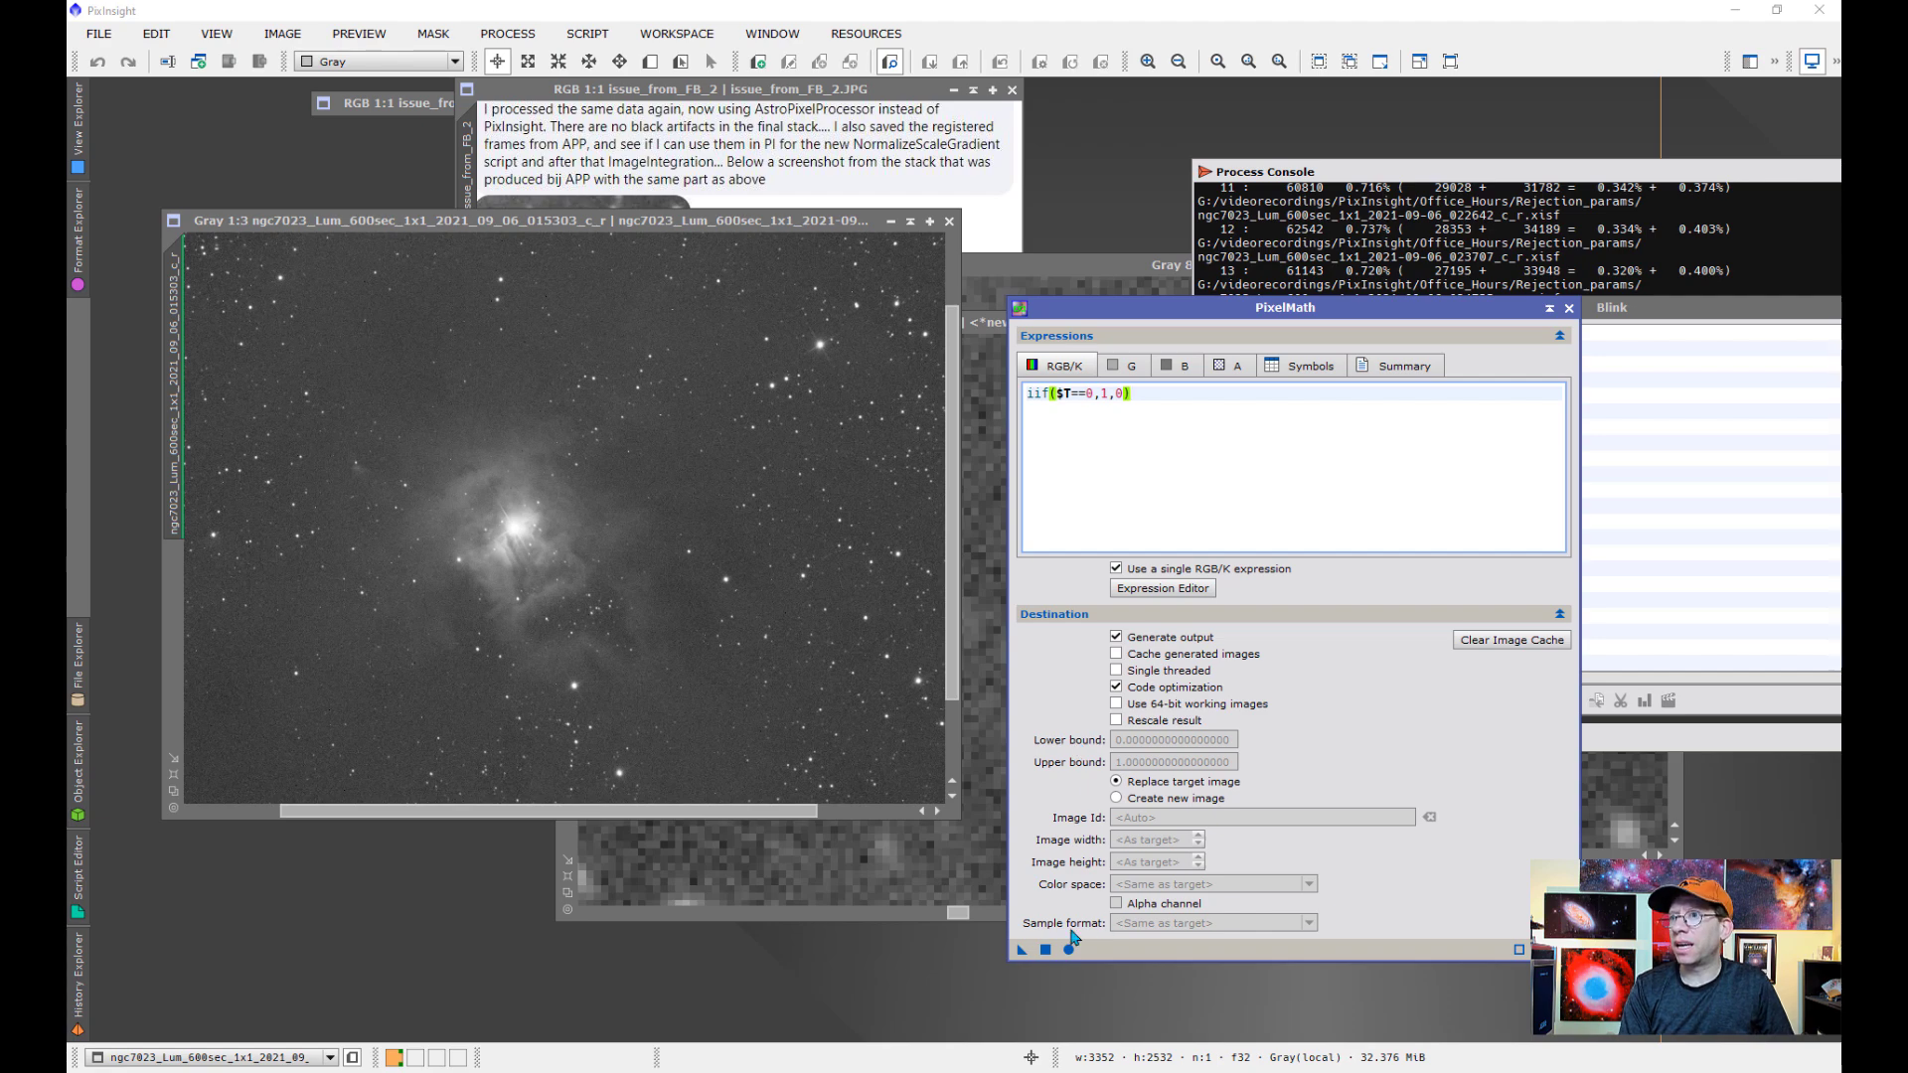
# Apply the PixelMath expression to the 015303_c_r frame and check the result for marked pixels
pyautogui.moveTo(1023, 950); pyautogui.dragTo(747, 675)
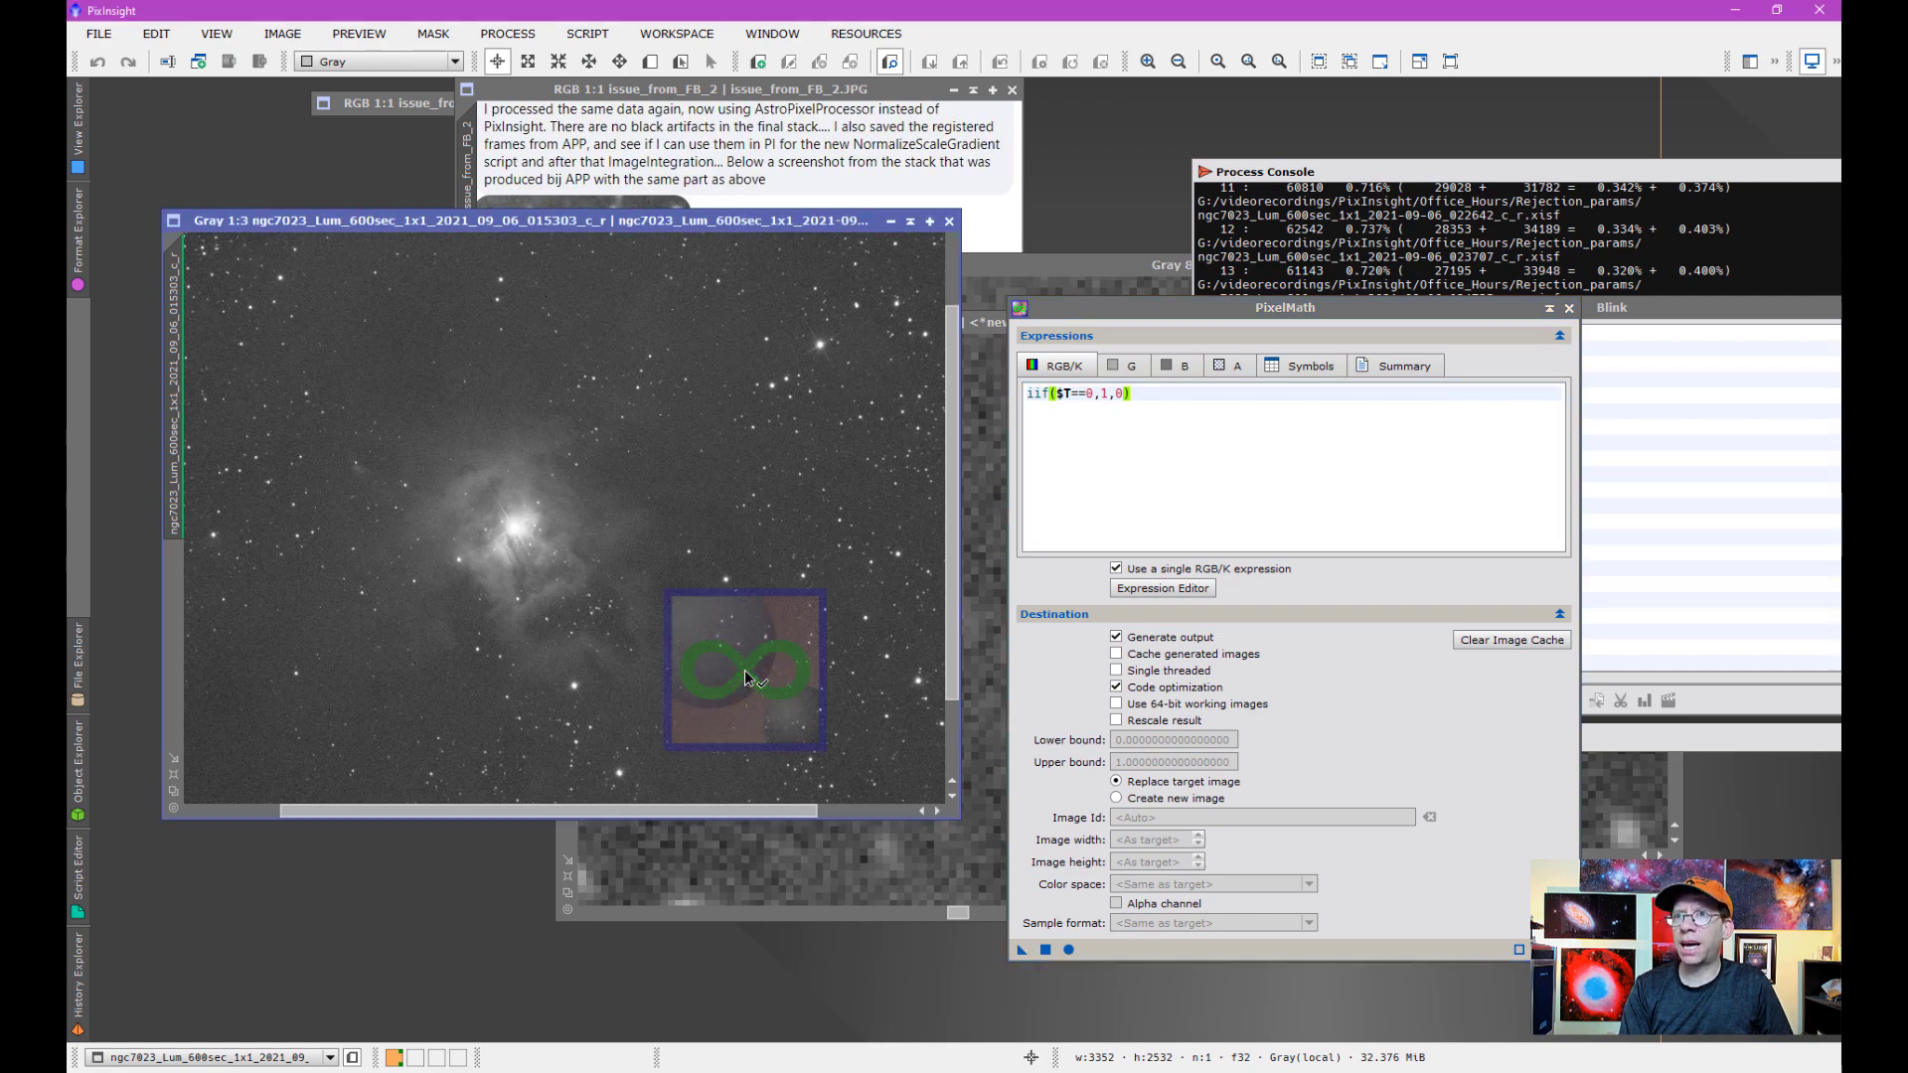
pyautogui.scroll(2, 595, 581)
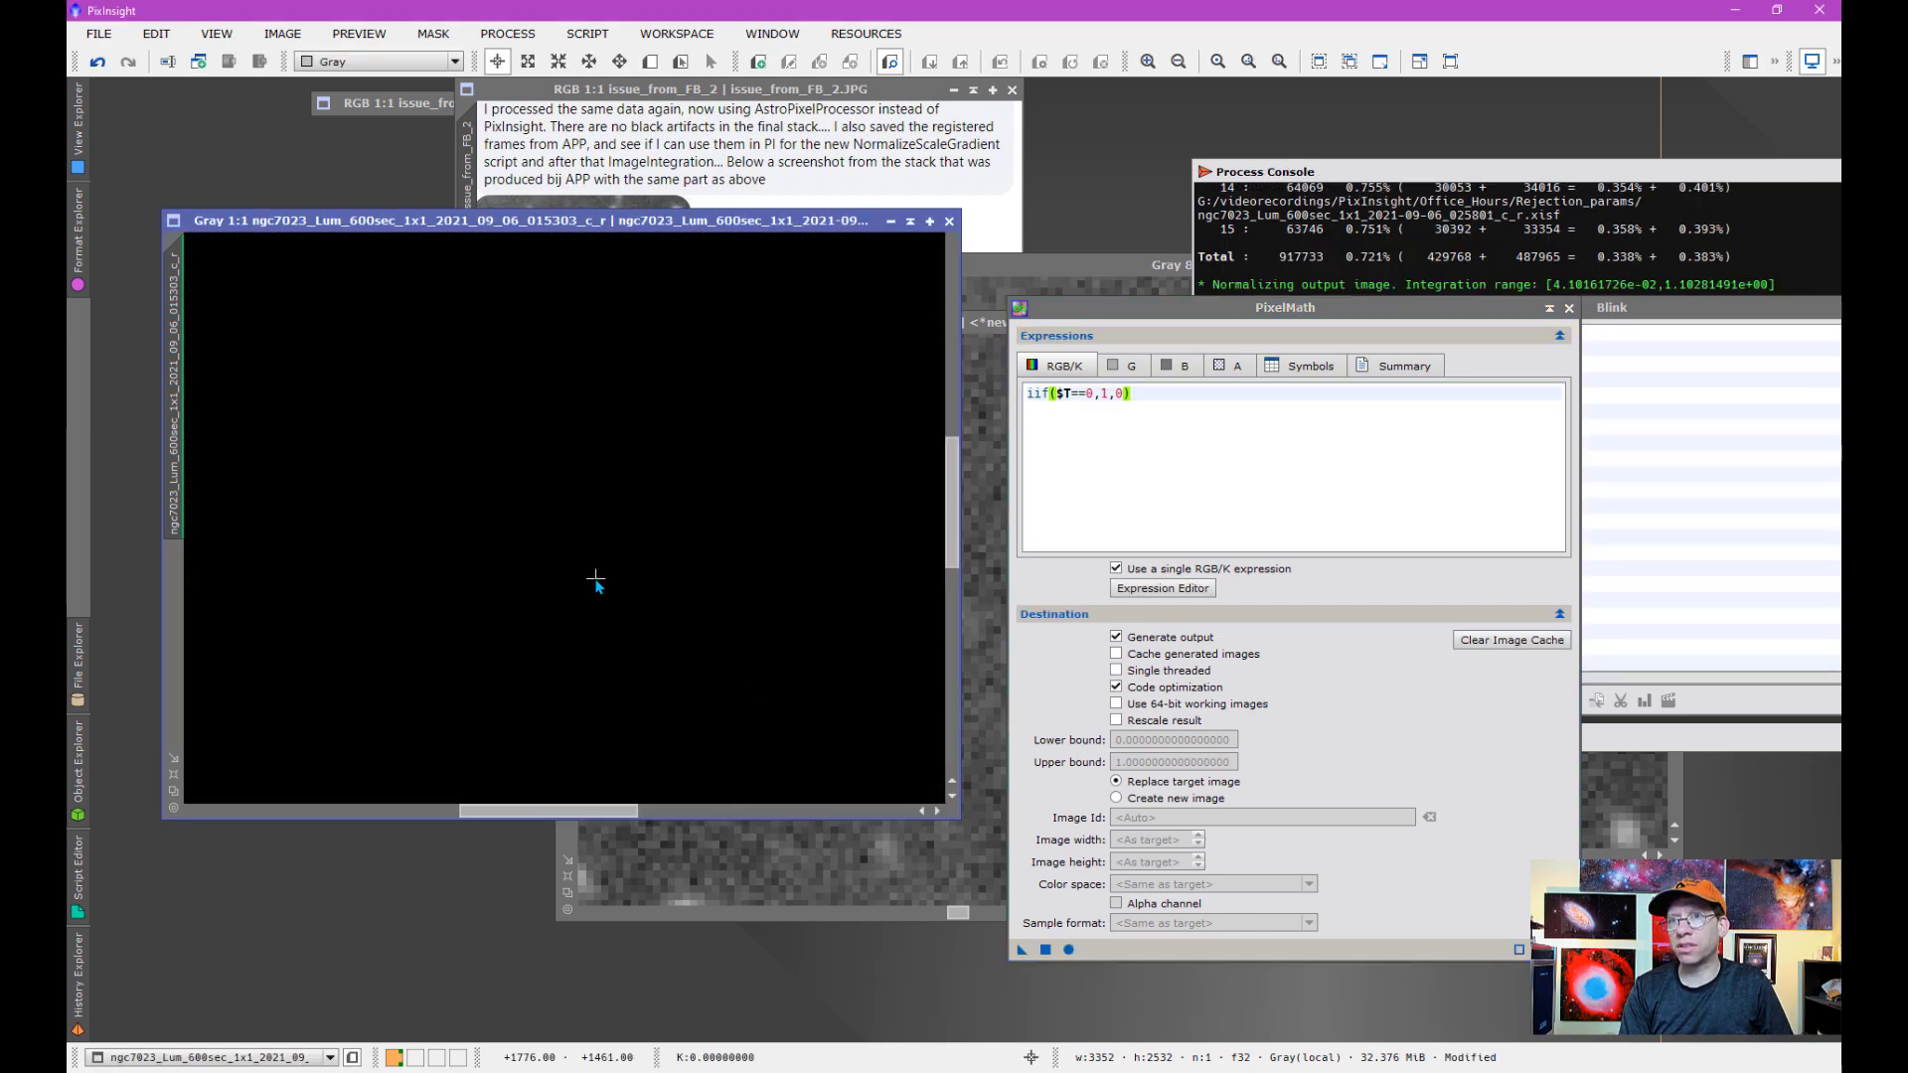
pyautogui.scroll(-2, 595, 581)
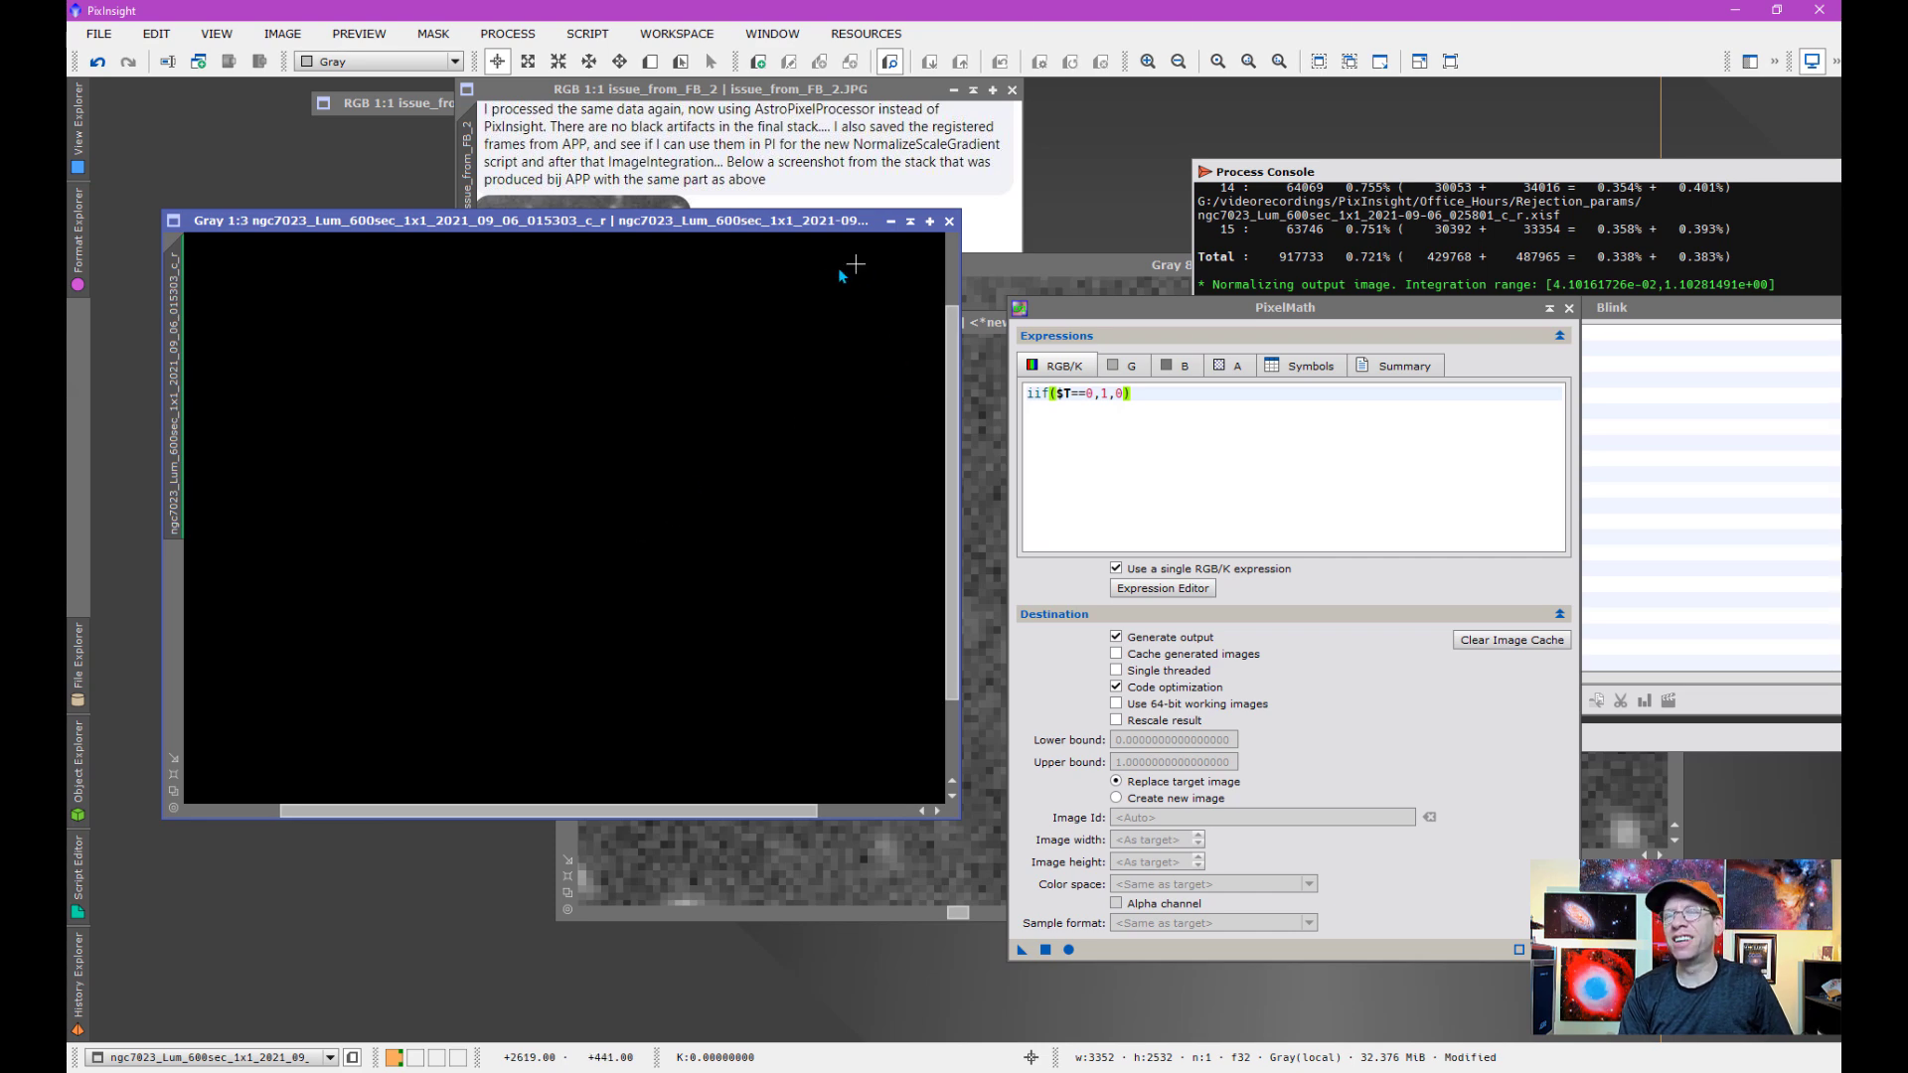
# Open MorphologicalTransformation and configure a Dilation (Maximum) operator with a circular structuring element of size 25 (625 elements)
pyautogui.click(507, 33)
pyautogui.moveTo(542, 68)
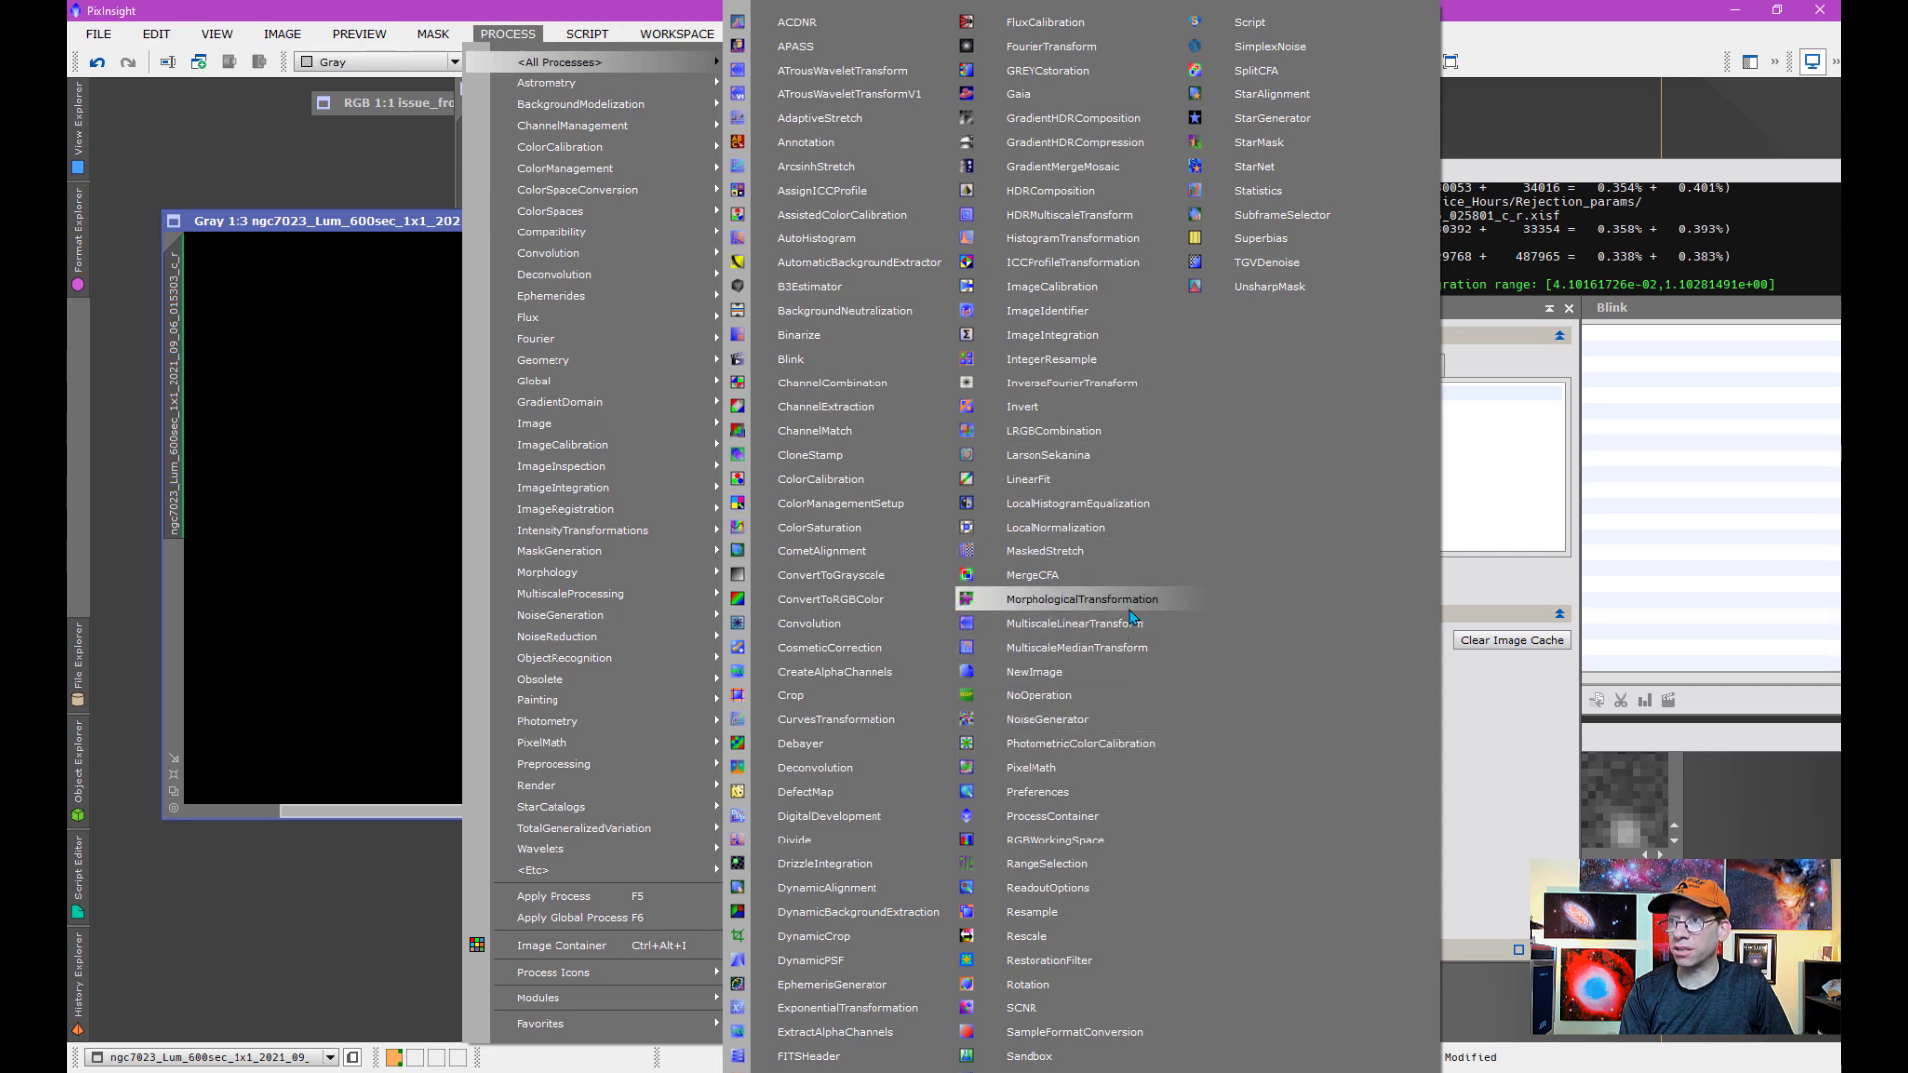
pyautogui.click(1130, 608)
pyautogui.moveTo(1468, 386); pyautogui.dragTo(1200, 410)
pyautogui.click(1317, 457)
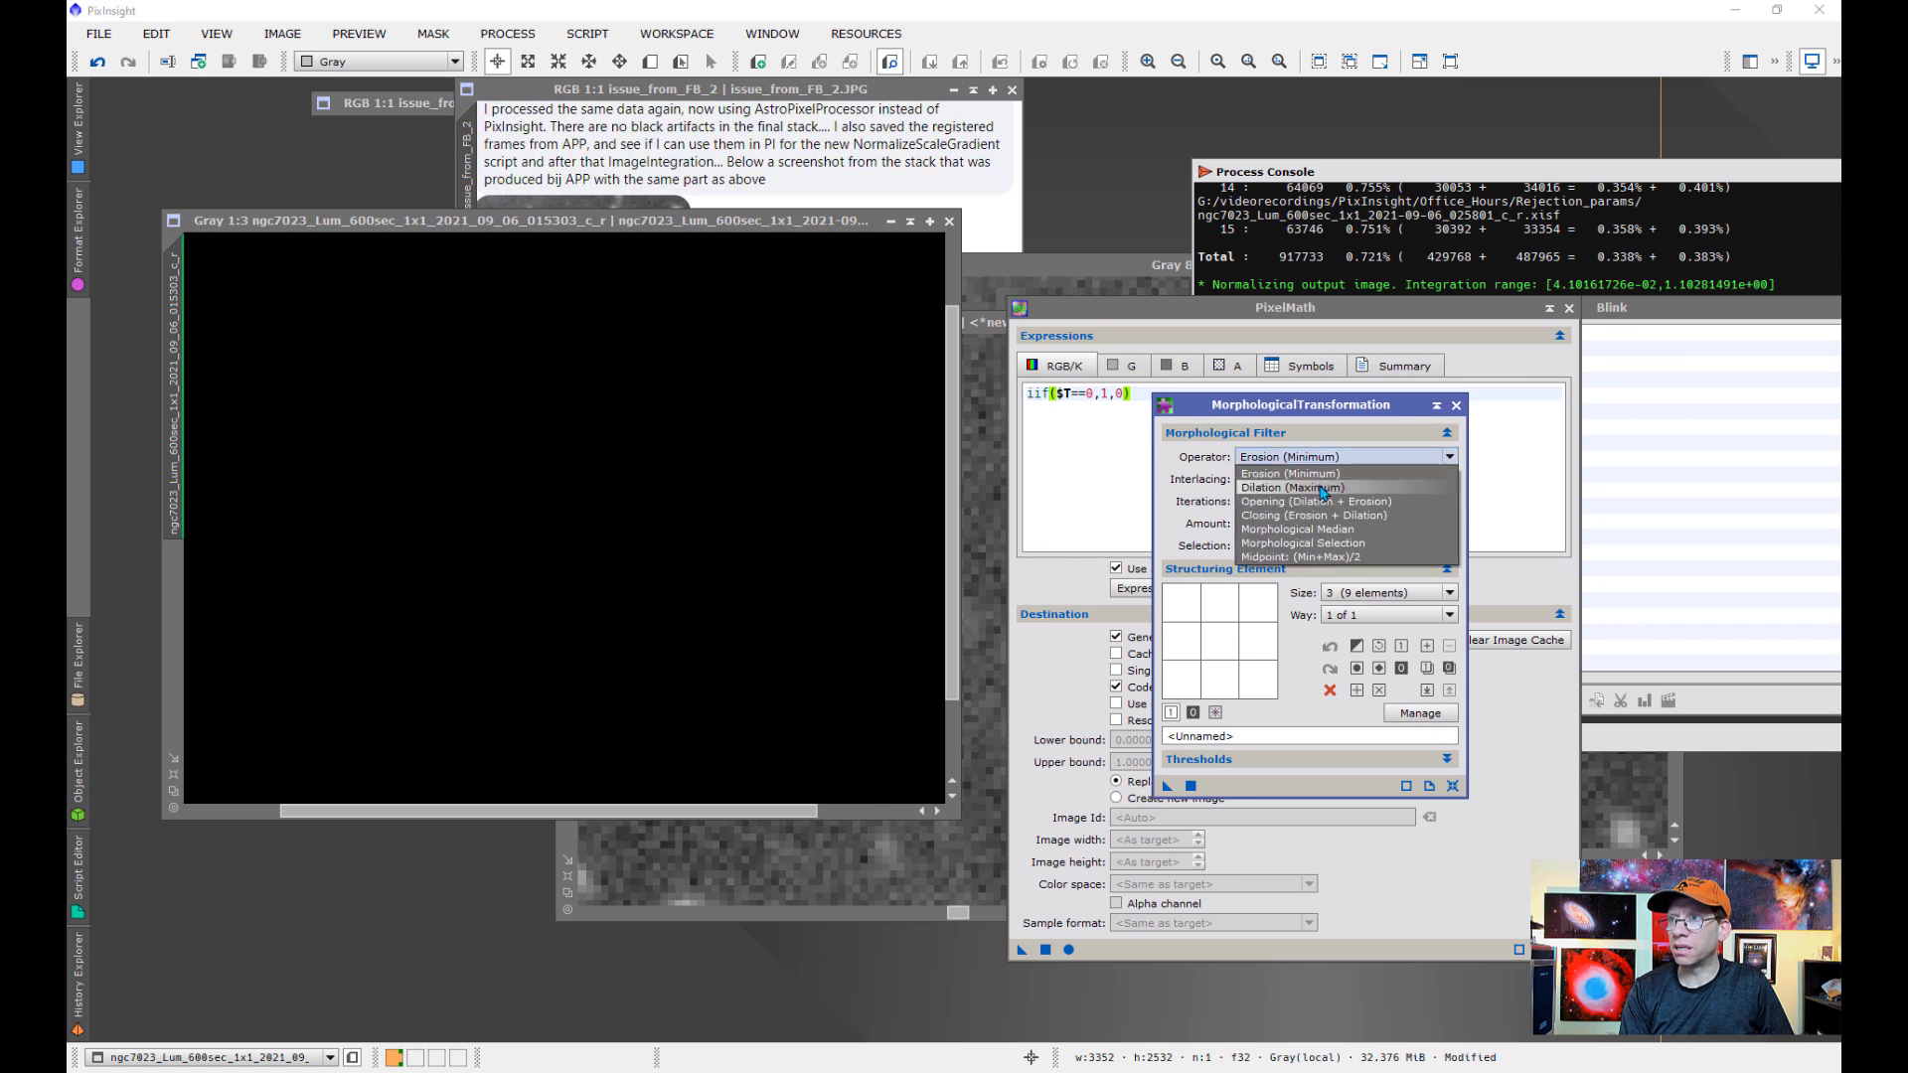
pyautogui.click(1323, 489)
pyautogui.click(1391, 592)
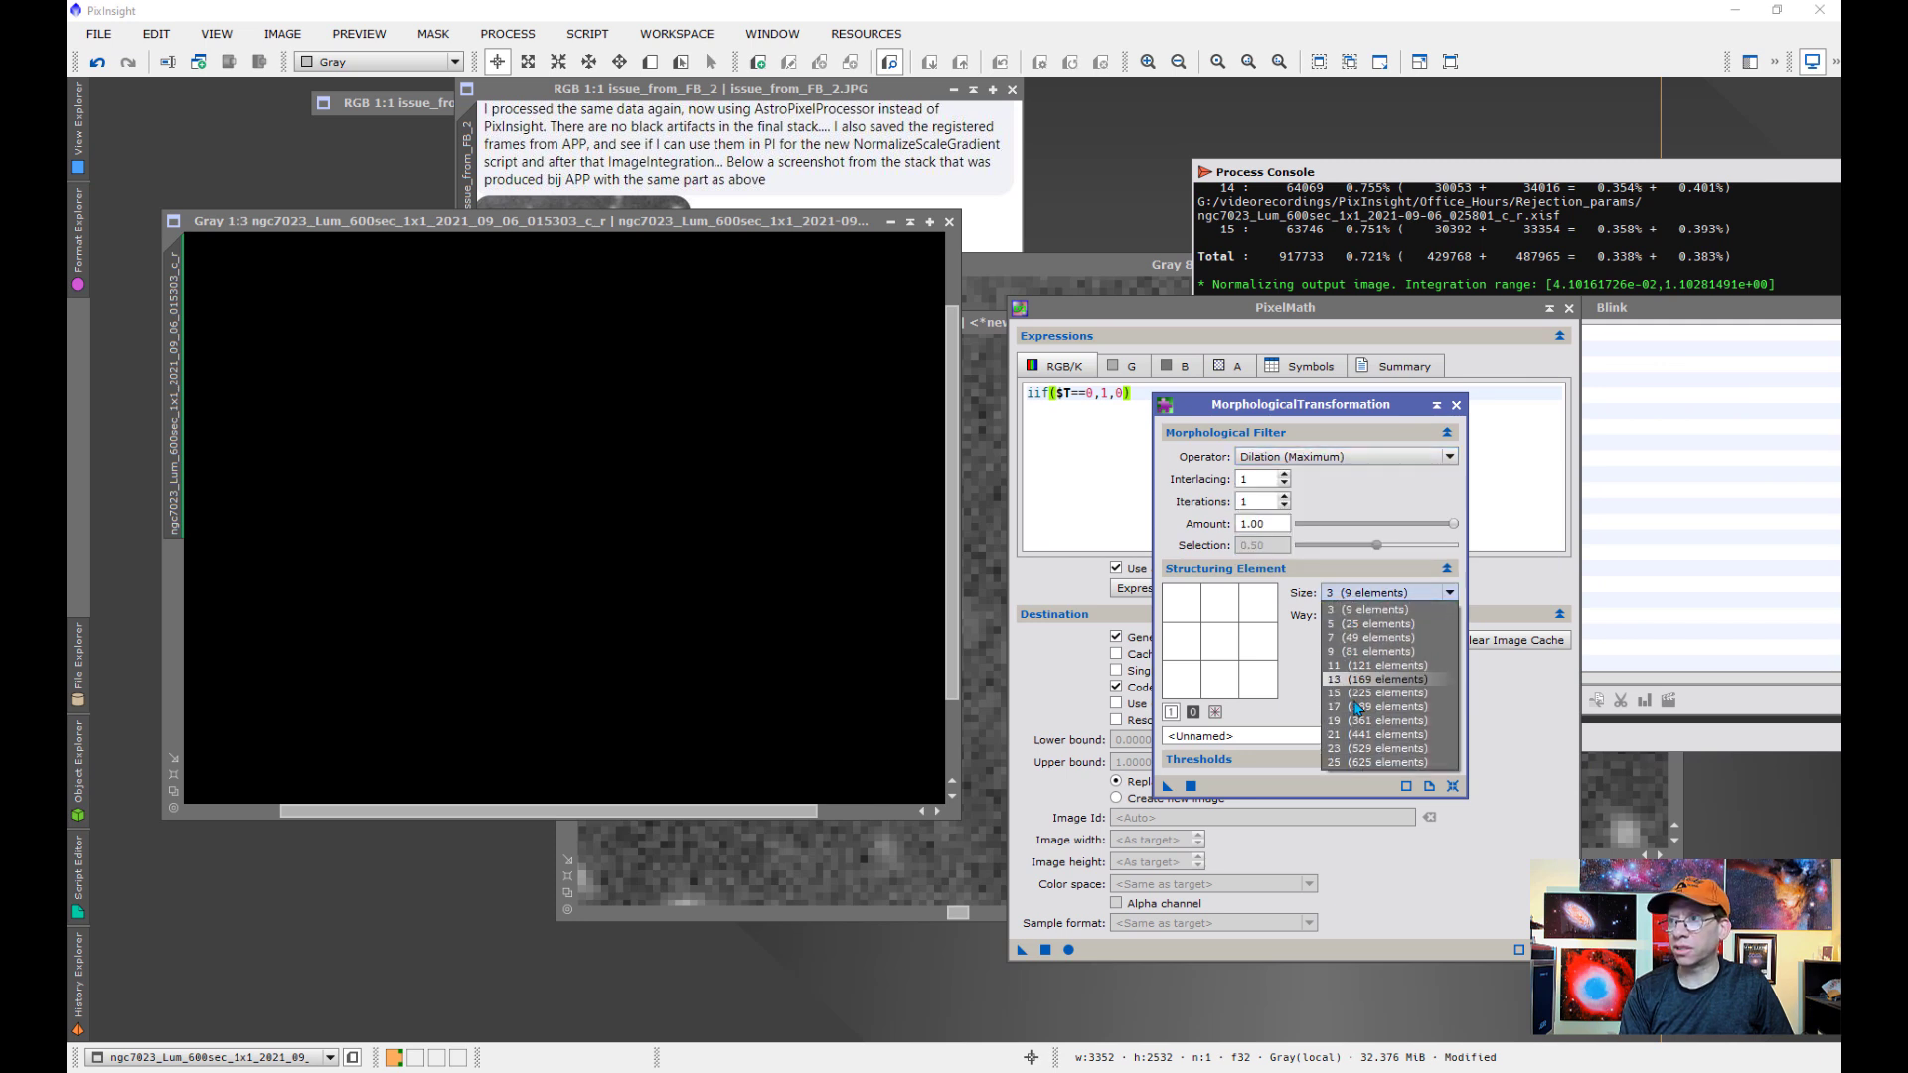
pyautogui.click(1366, 763)
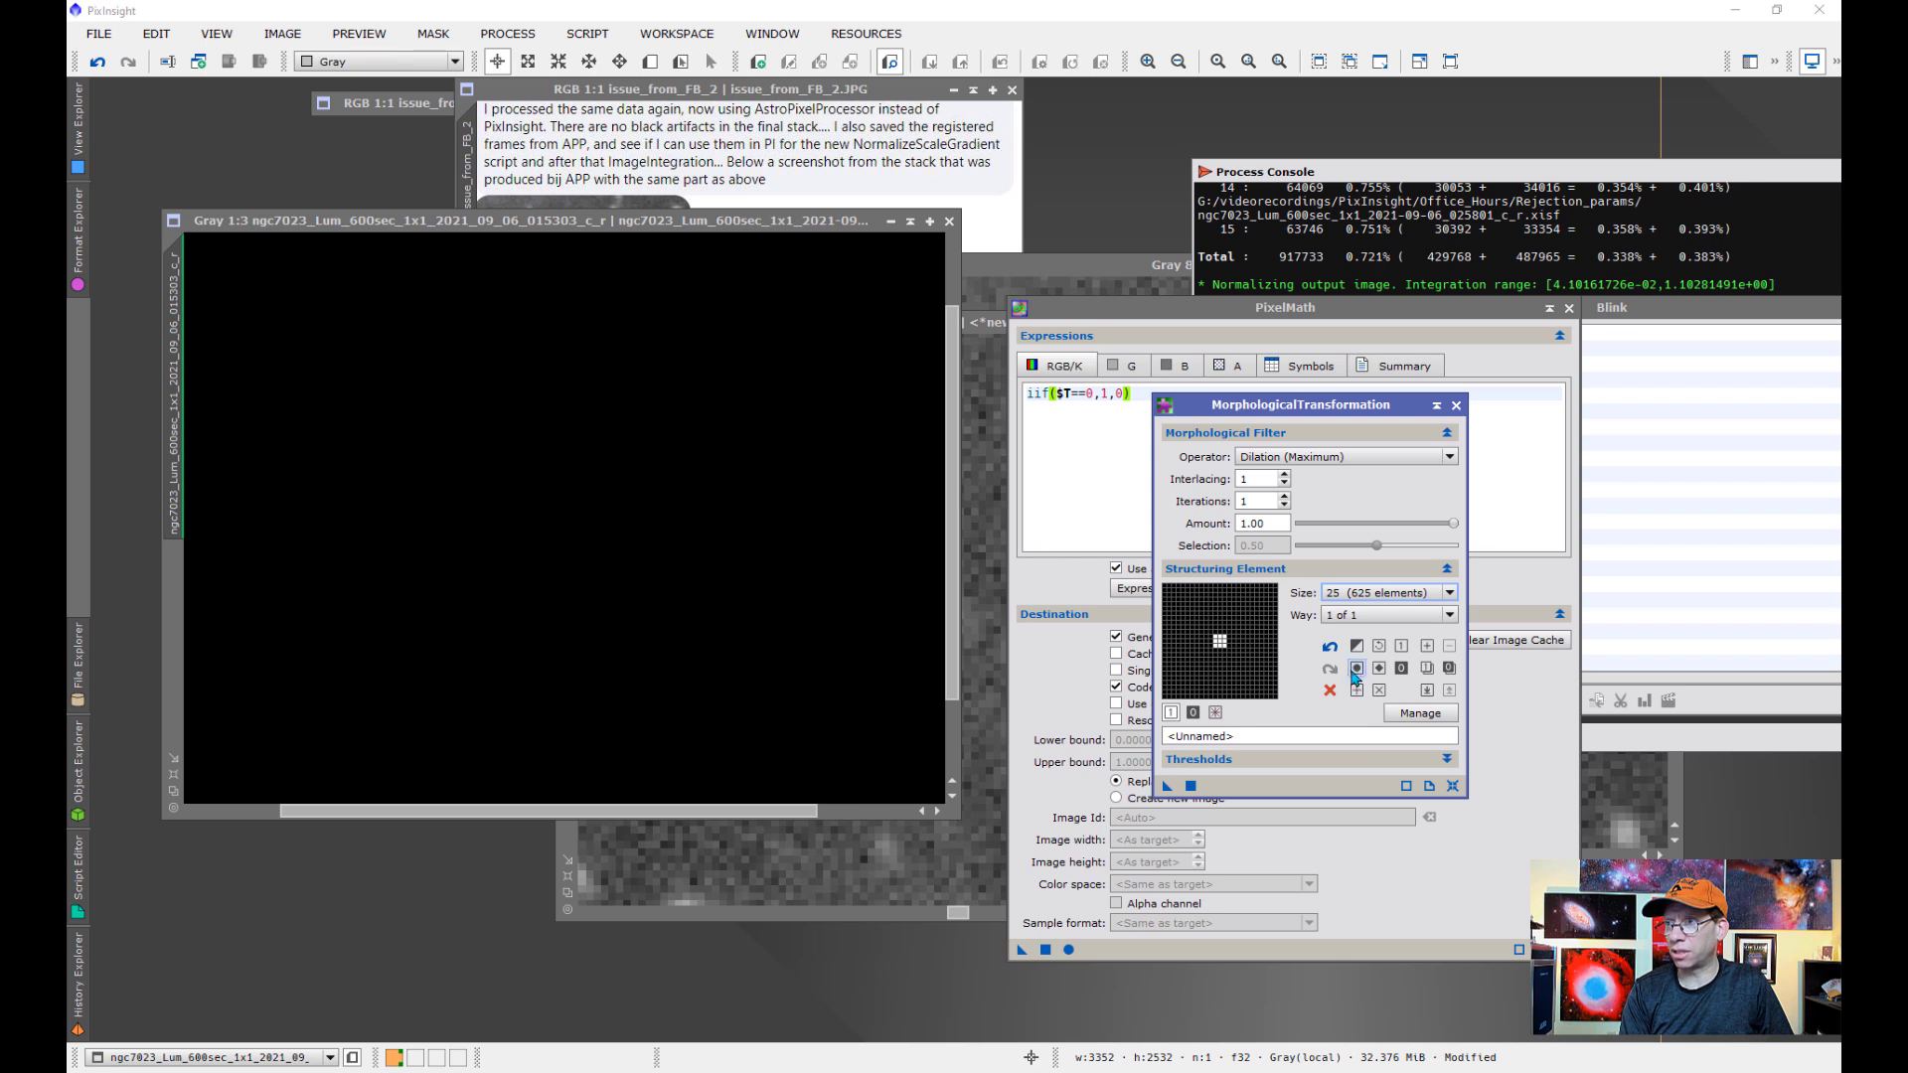
pyautogui.click(1357, 668)
# Apply the dilation to the 015303_c_r frame and check the whole image for enlarged white spots
pyautogui.click(1191, 786)
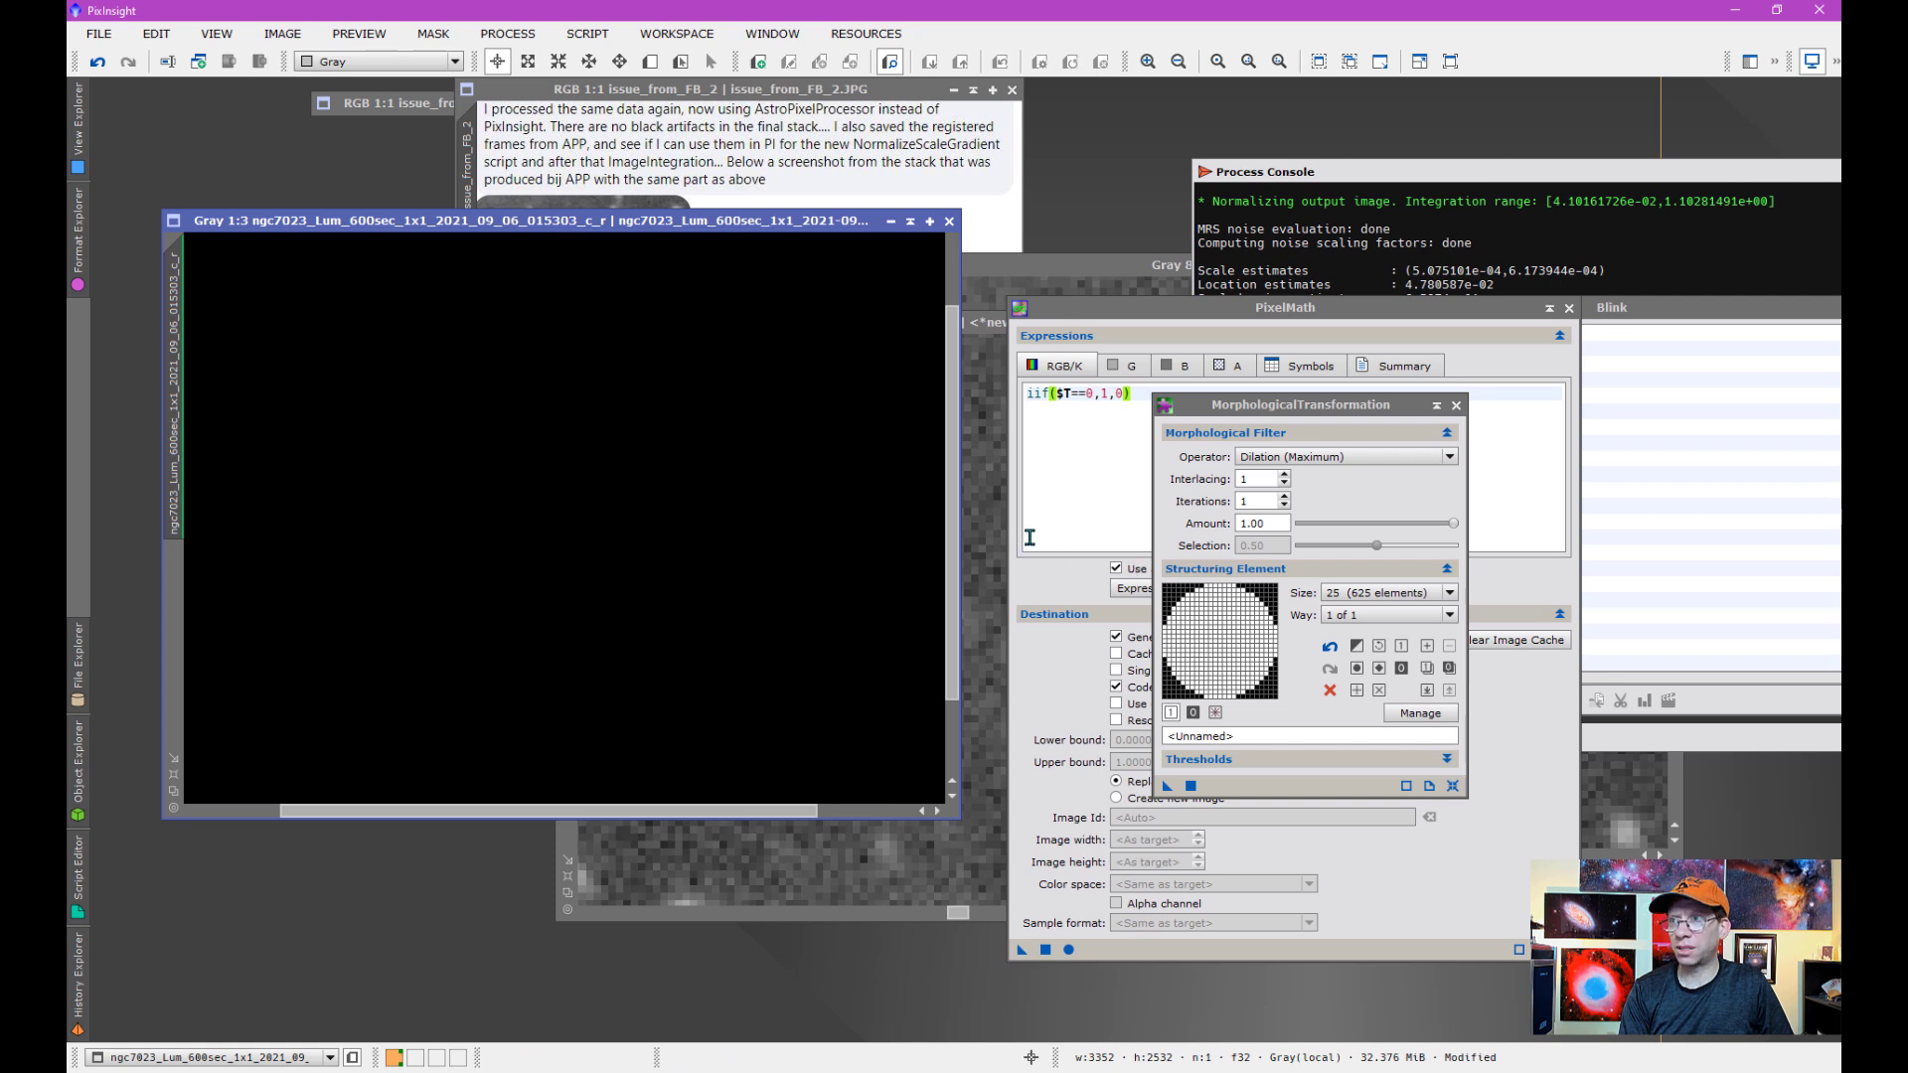
pyautogui.scroll(-1, 855, 538)
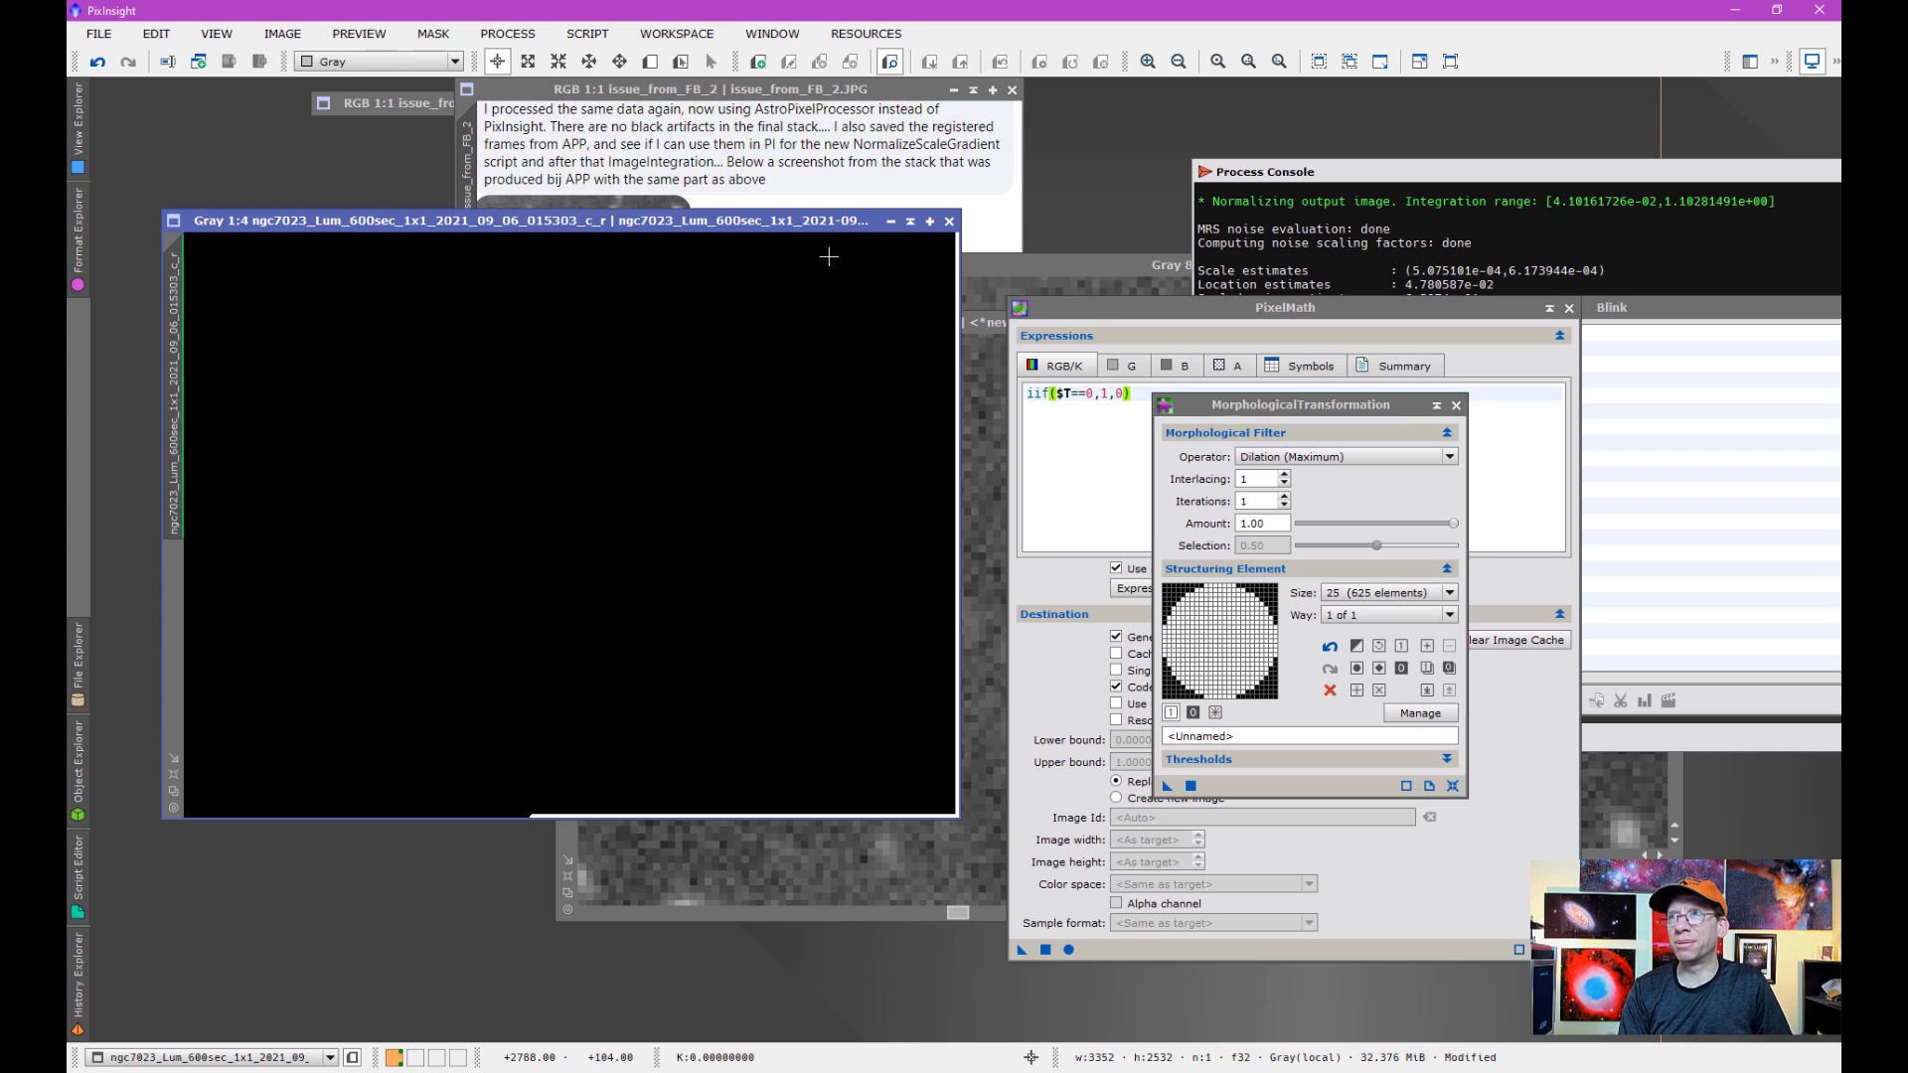
pyautogui.moveTo(766, 223); pyautogui.dragTo(773, 282)
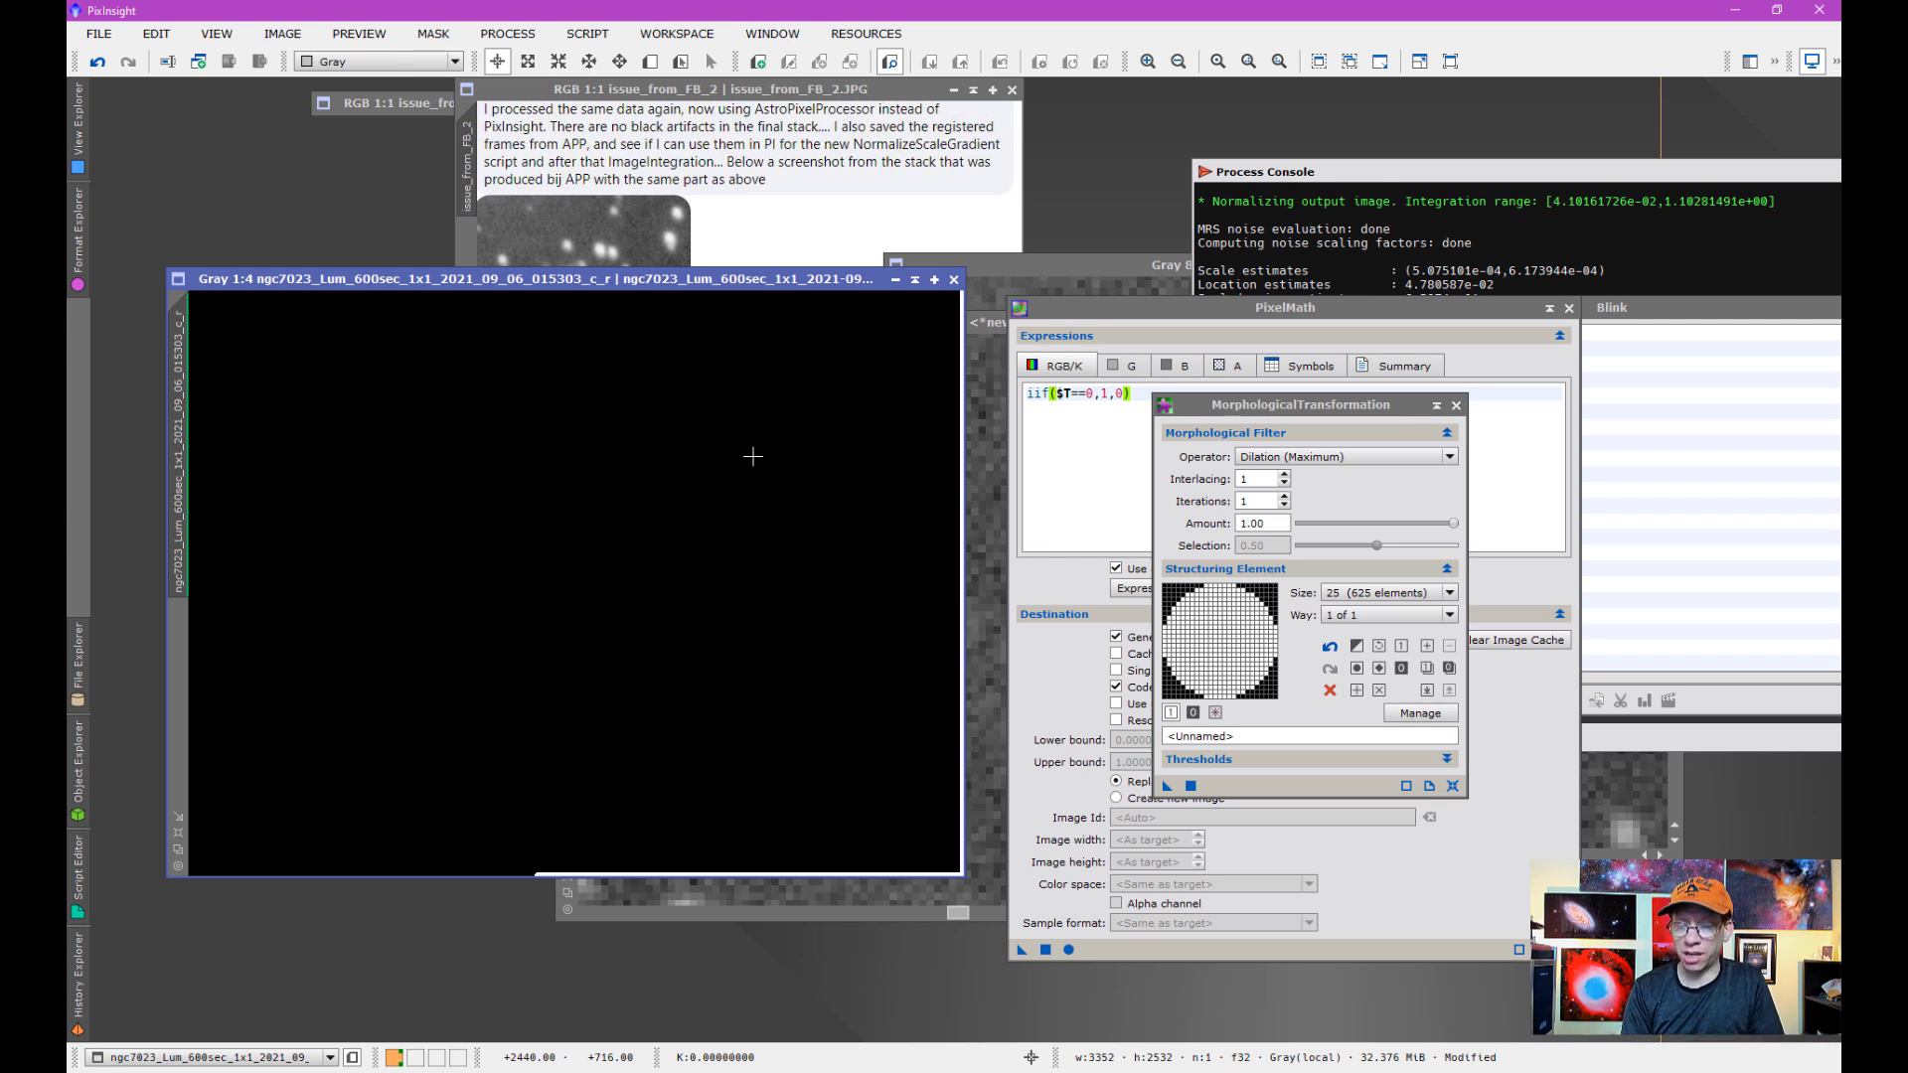
# Close the 015303_c_r frame without saving and open ngc7023_Lum_600sec_1x1_2021-09-06_013145_c.xisf from the calibrated lights folder
pyautogui.click(953, 281)
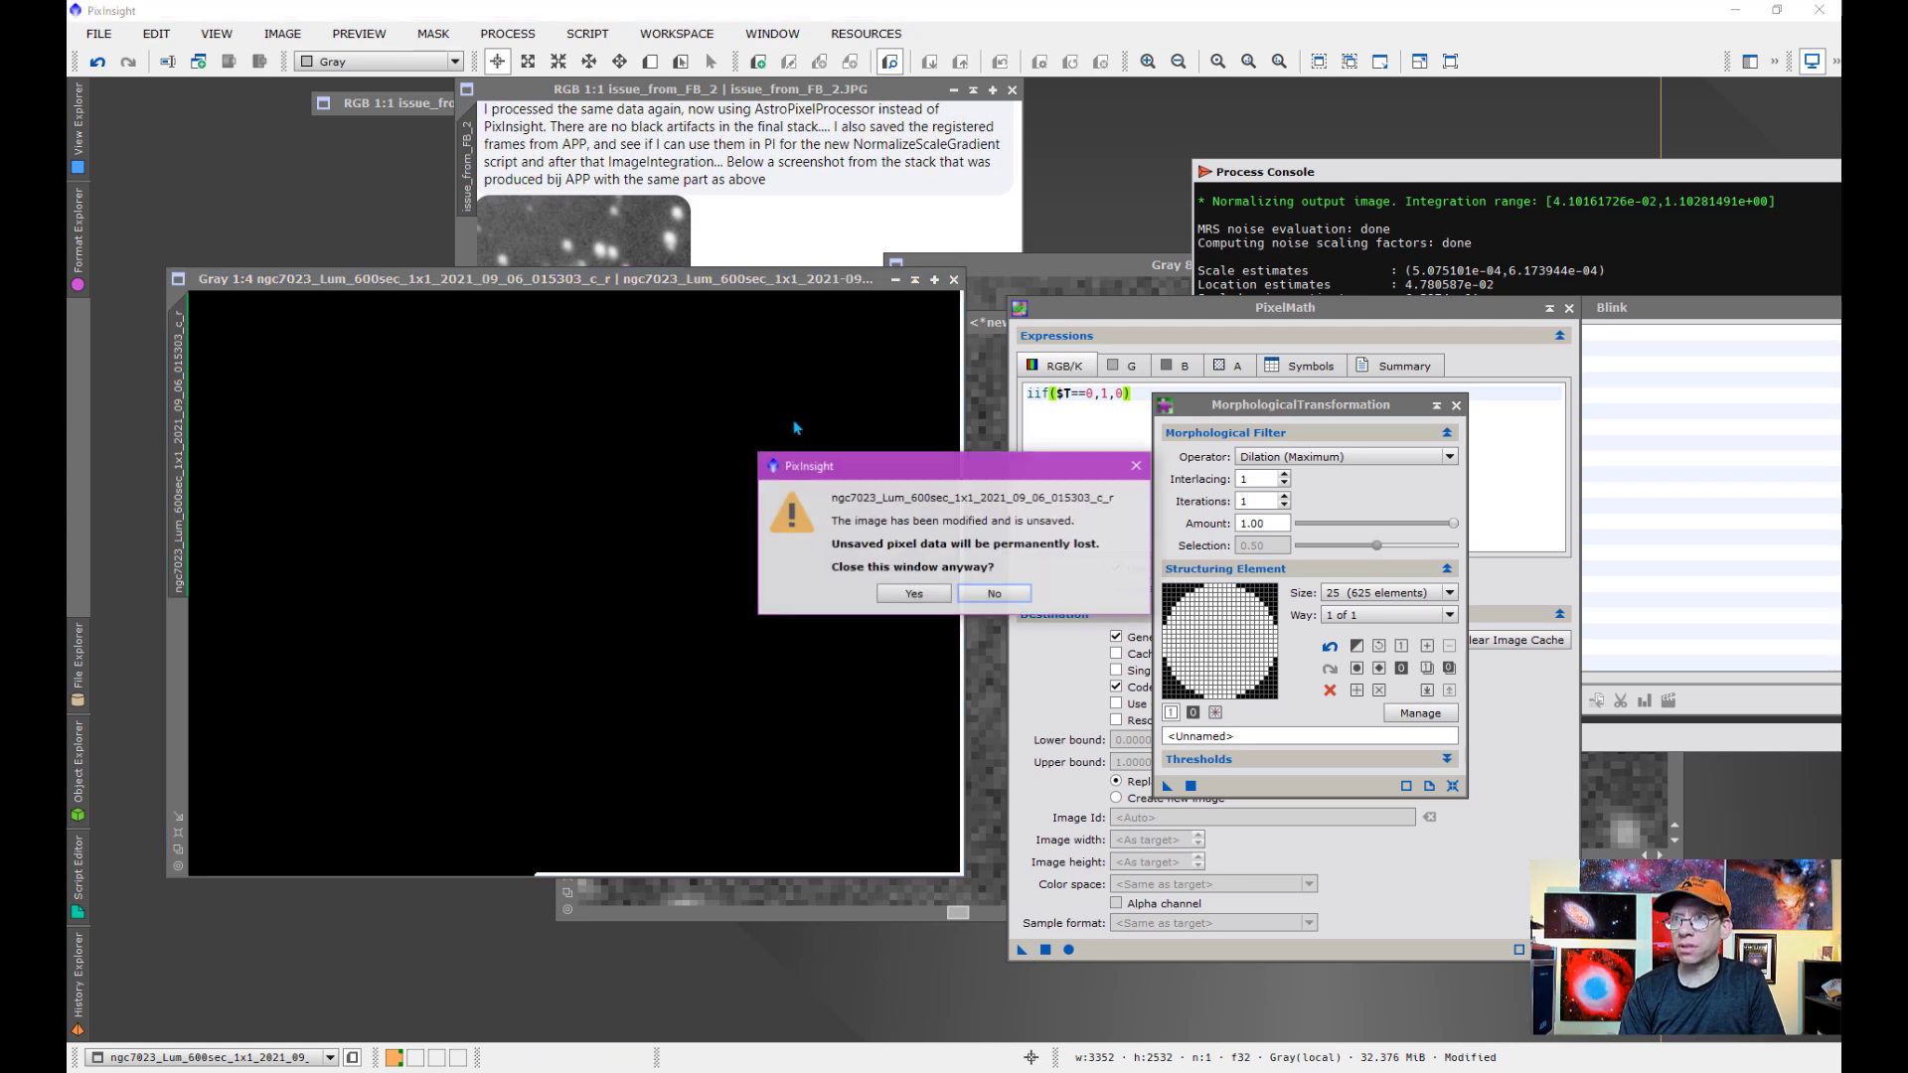
pyautogui.click(913, 593)
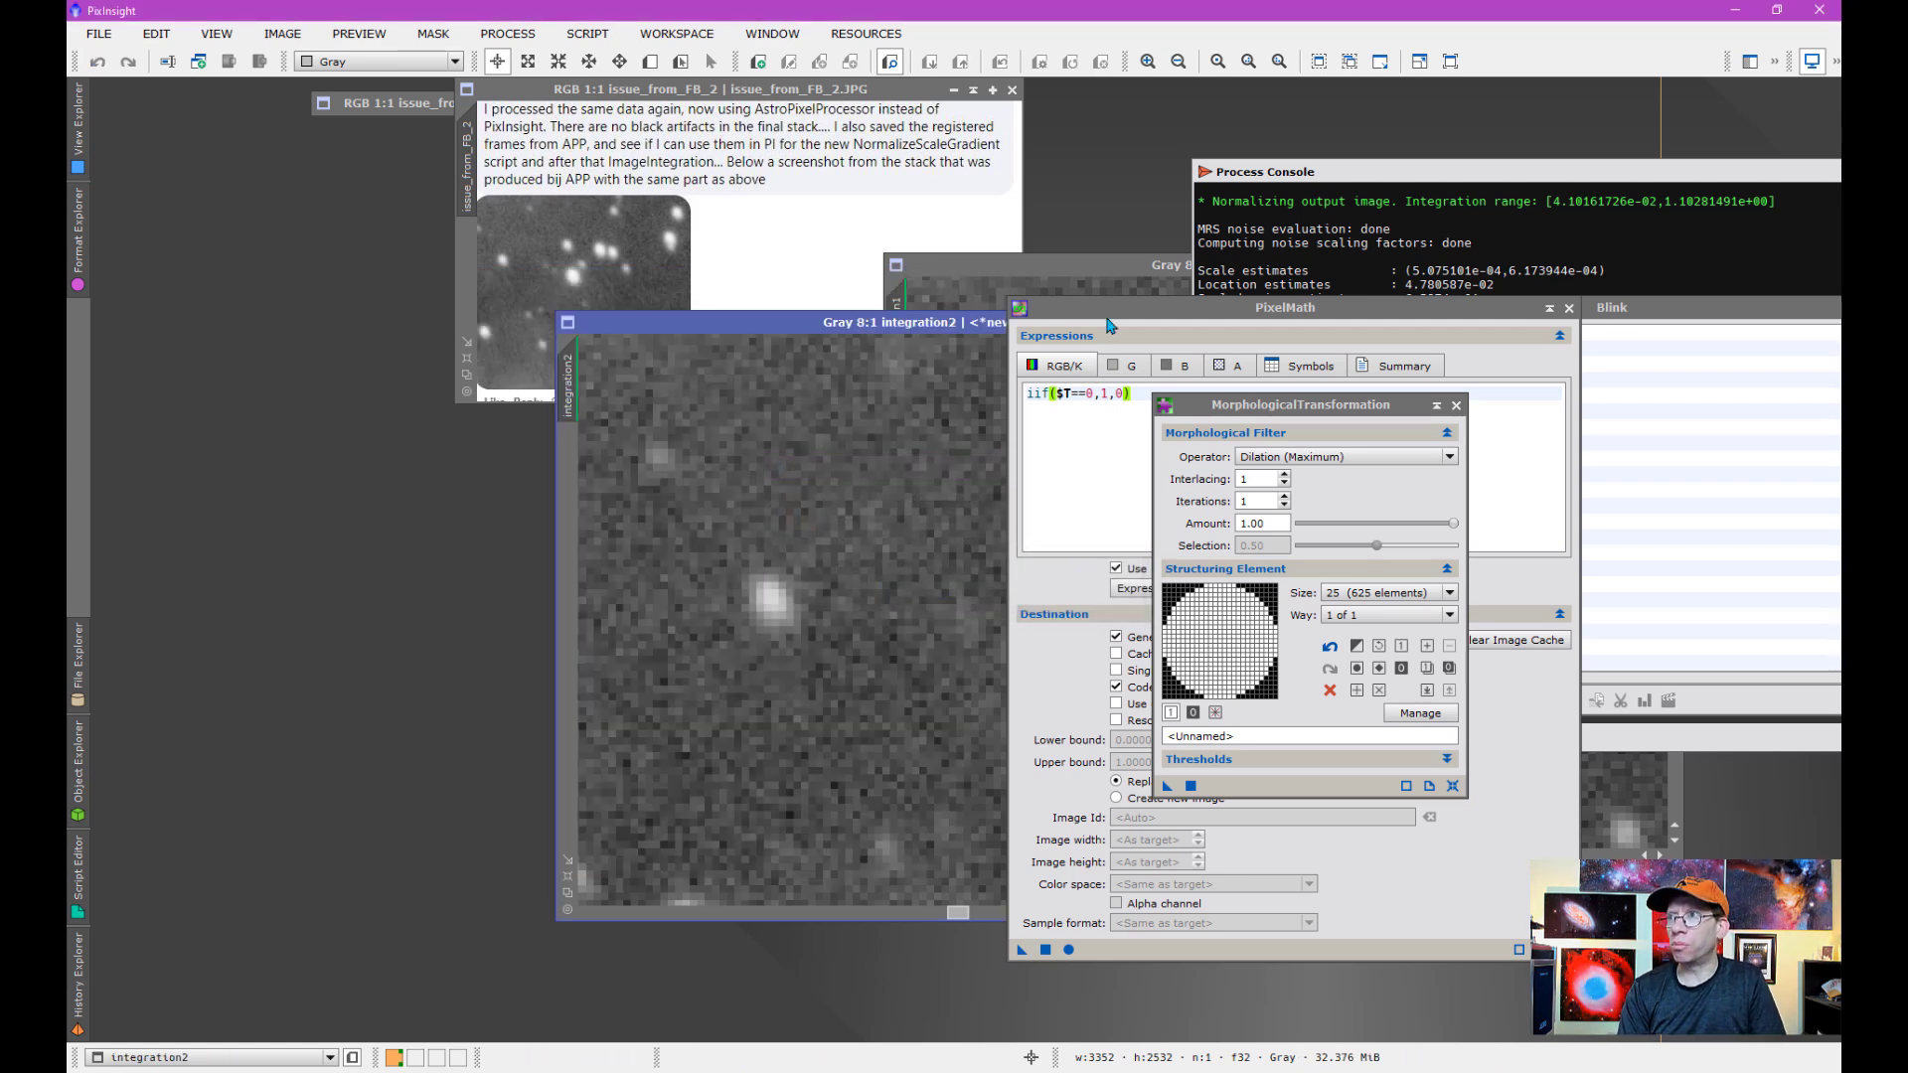
pyautogui.moveTo(1168, 326); pyautogui.dragTo(1083, 326)
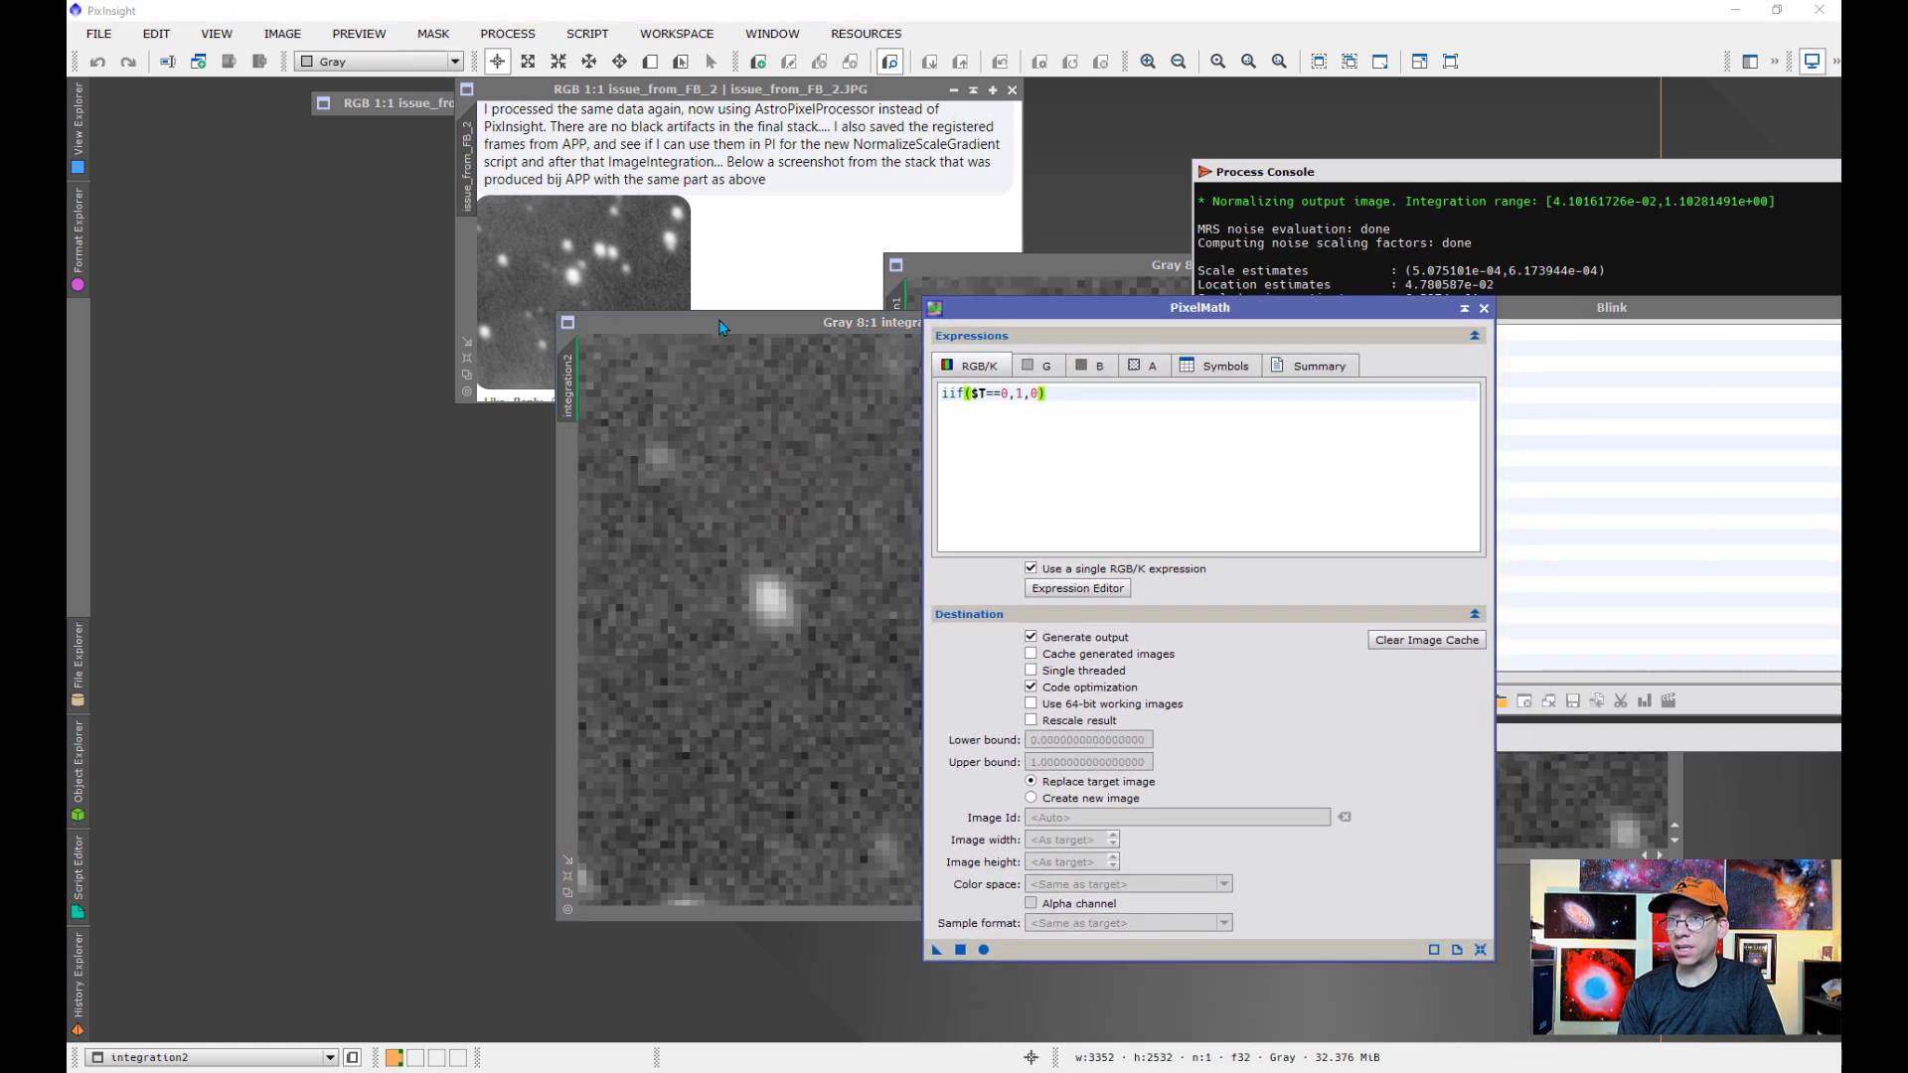
pyautogui.doubleClick(354, 459)
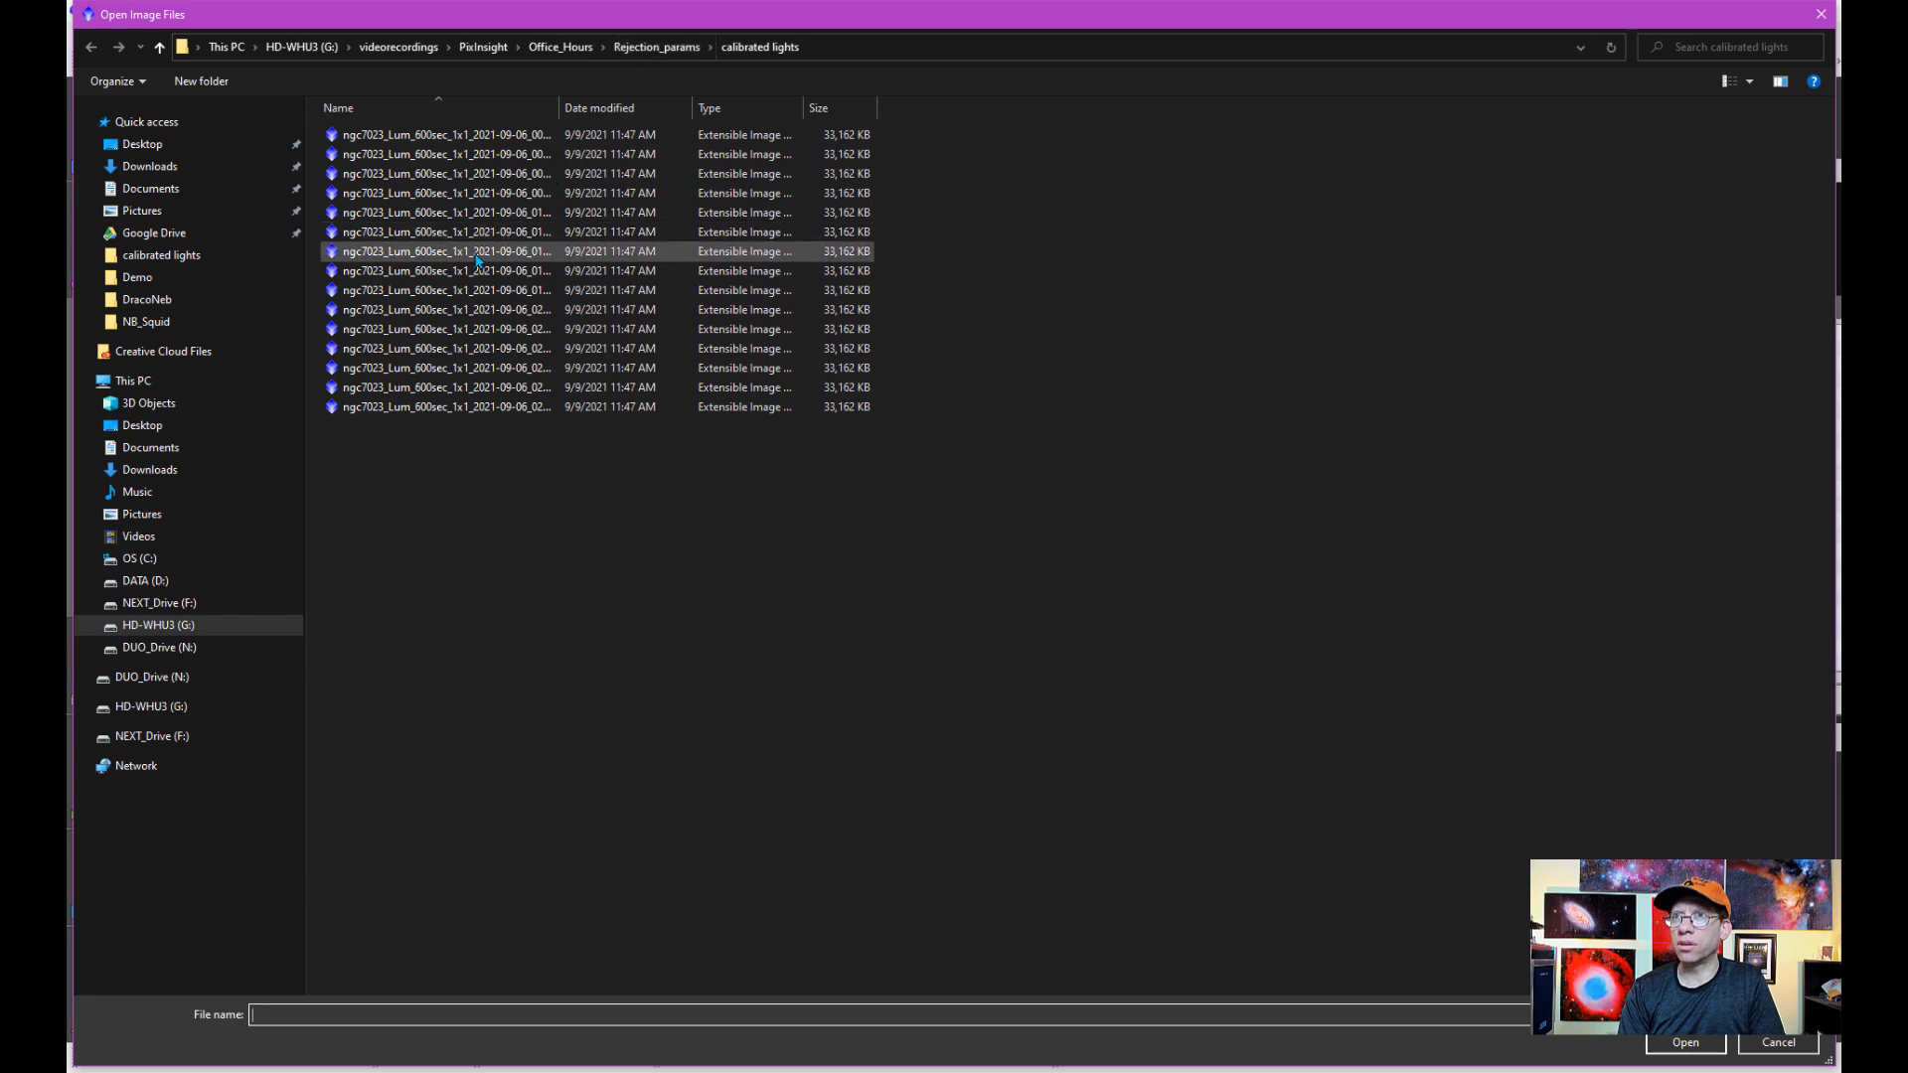
pyautogui.moveTo(559, 107); pyautogui.dragTo(639, 107)
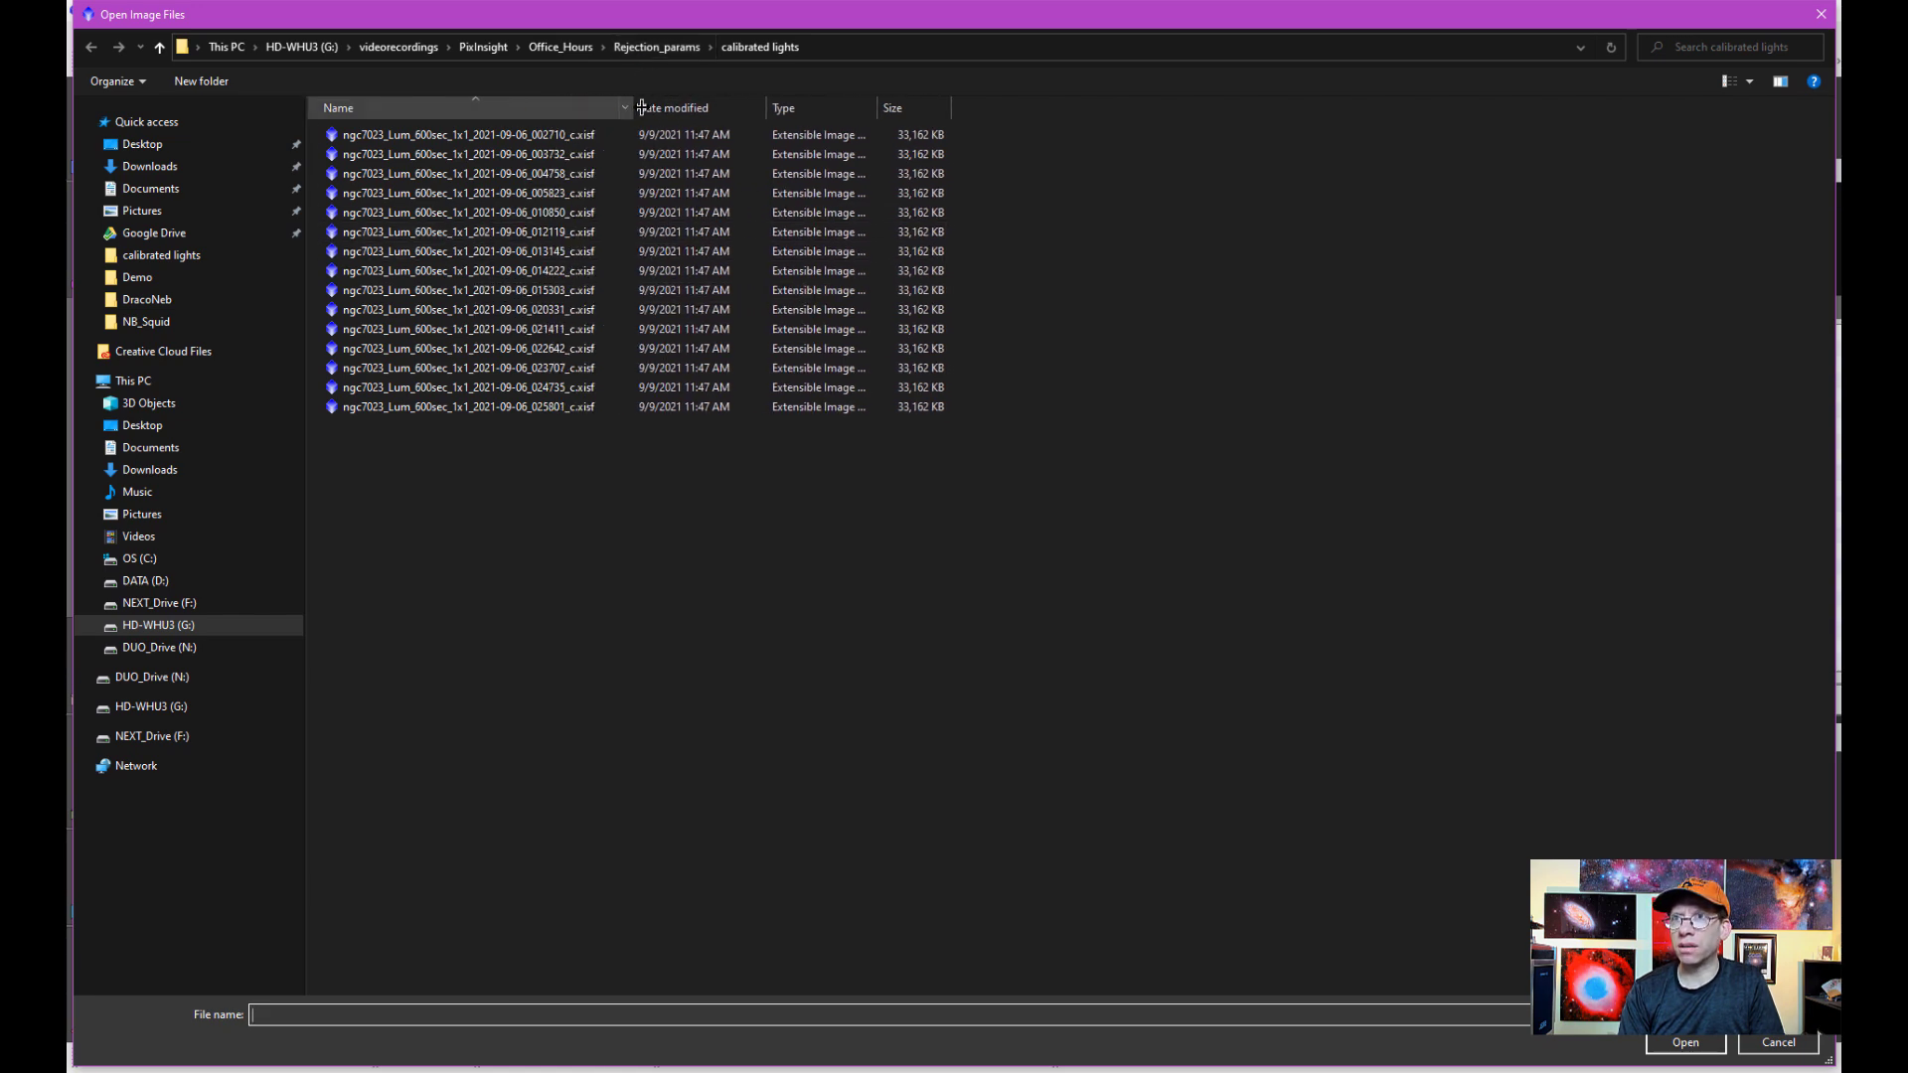
pyautogui.doubleClick(467, 252)
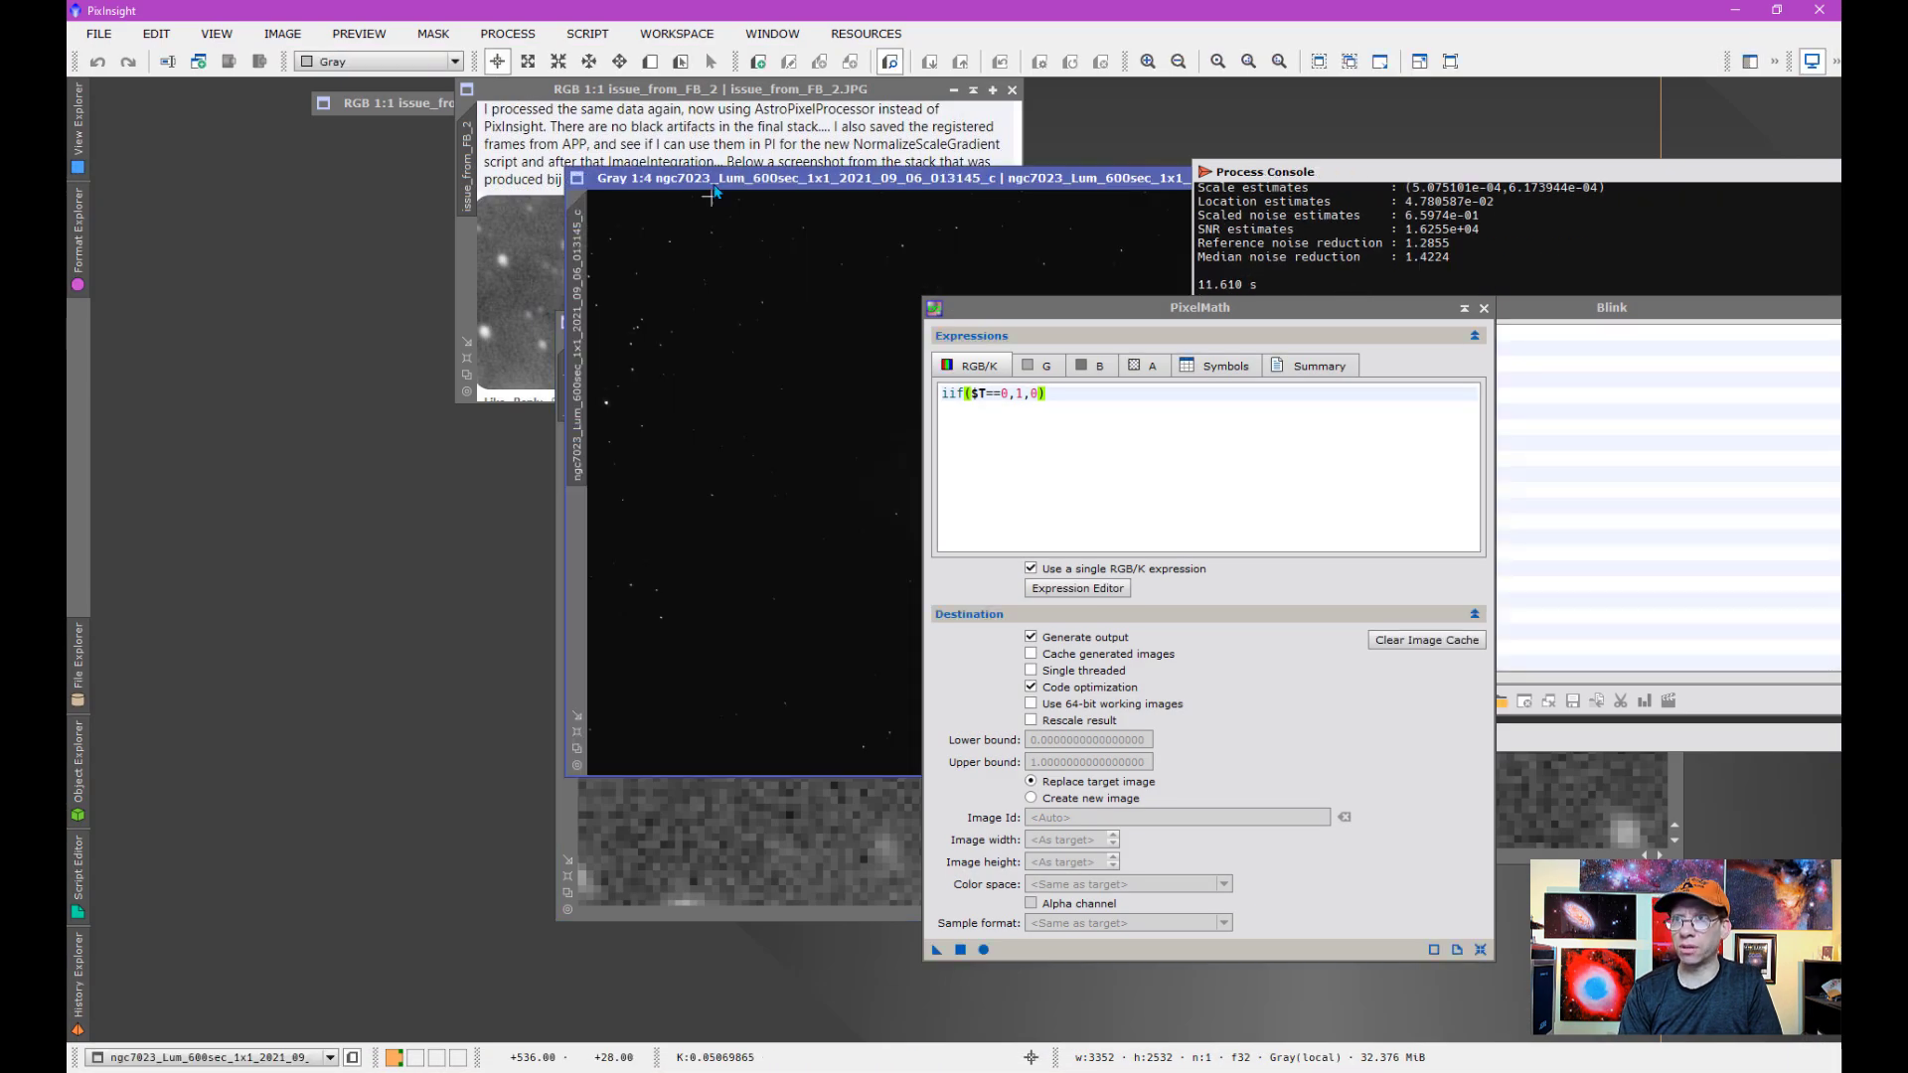
# Apply the zero-pixel PixelMath expression to the calibrated 013145_c frame and enlarge its marked pixels with the MorphologicalTransformation dilation
pyautogui.moveTo(1349, 324); pyautogui.dragTo(1405, 298)
pyautogui.moveTo(999, 915); pyautogui.dragTo(845, 774)
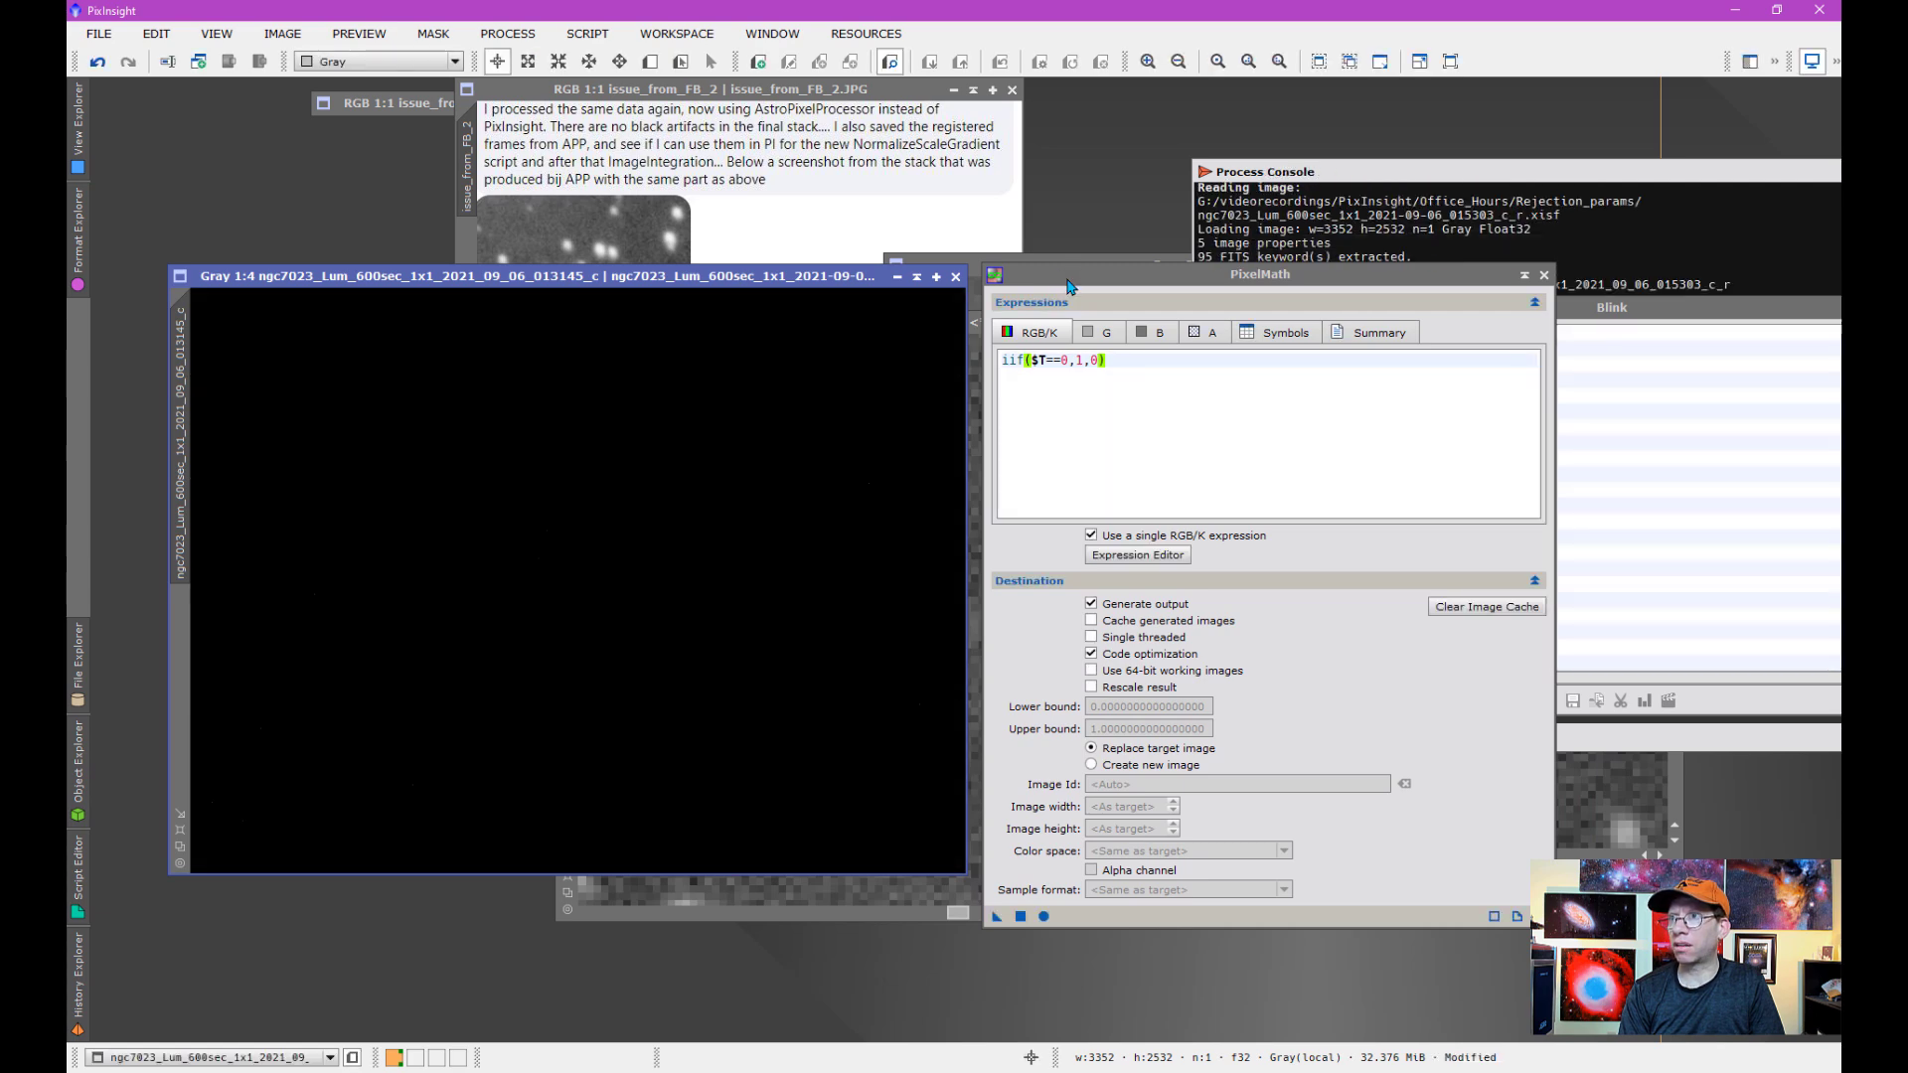
pyautogui.moveTo(1068, 287); pyautogui.dragTo(1132, 343)
pyautogui.moveTo(1342, 333); pyautogui.dragTo(1360, 620)
pyautogui.moveTo(1392, 315); pyautogui.dragTo(1267, 405)
pyautogui.moveTo(1162, 790); pyautogui.dragTo(677, 656)
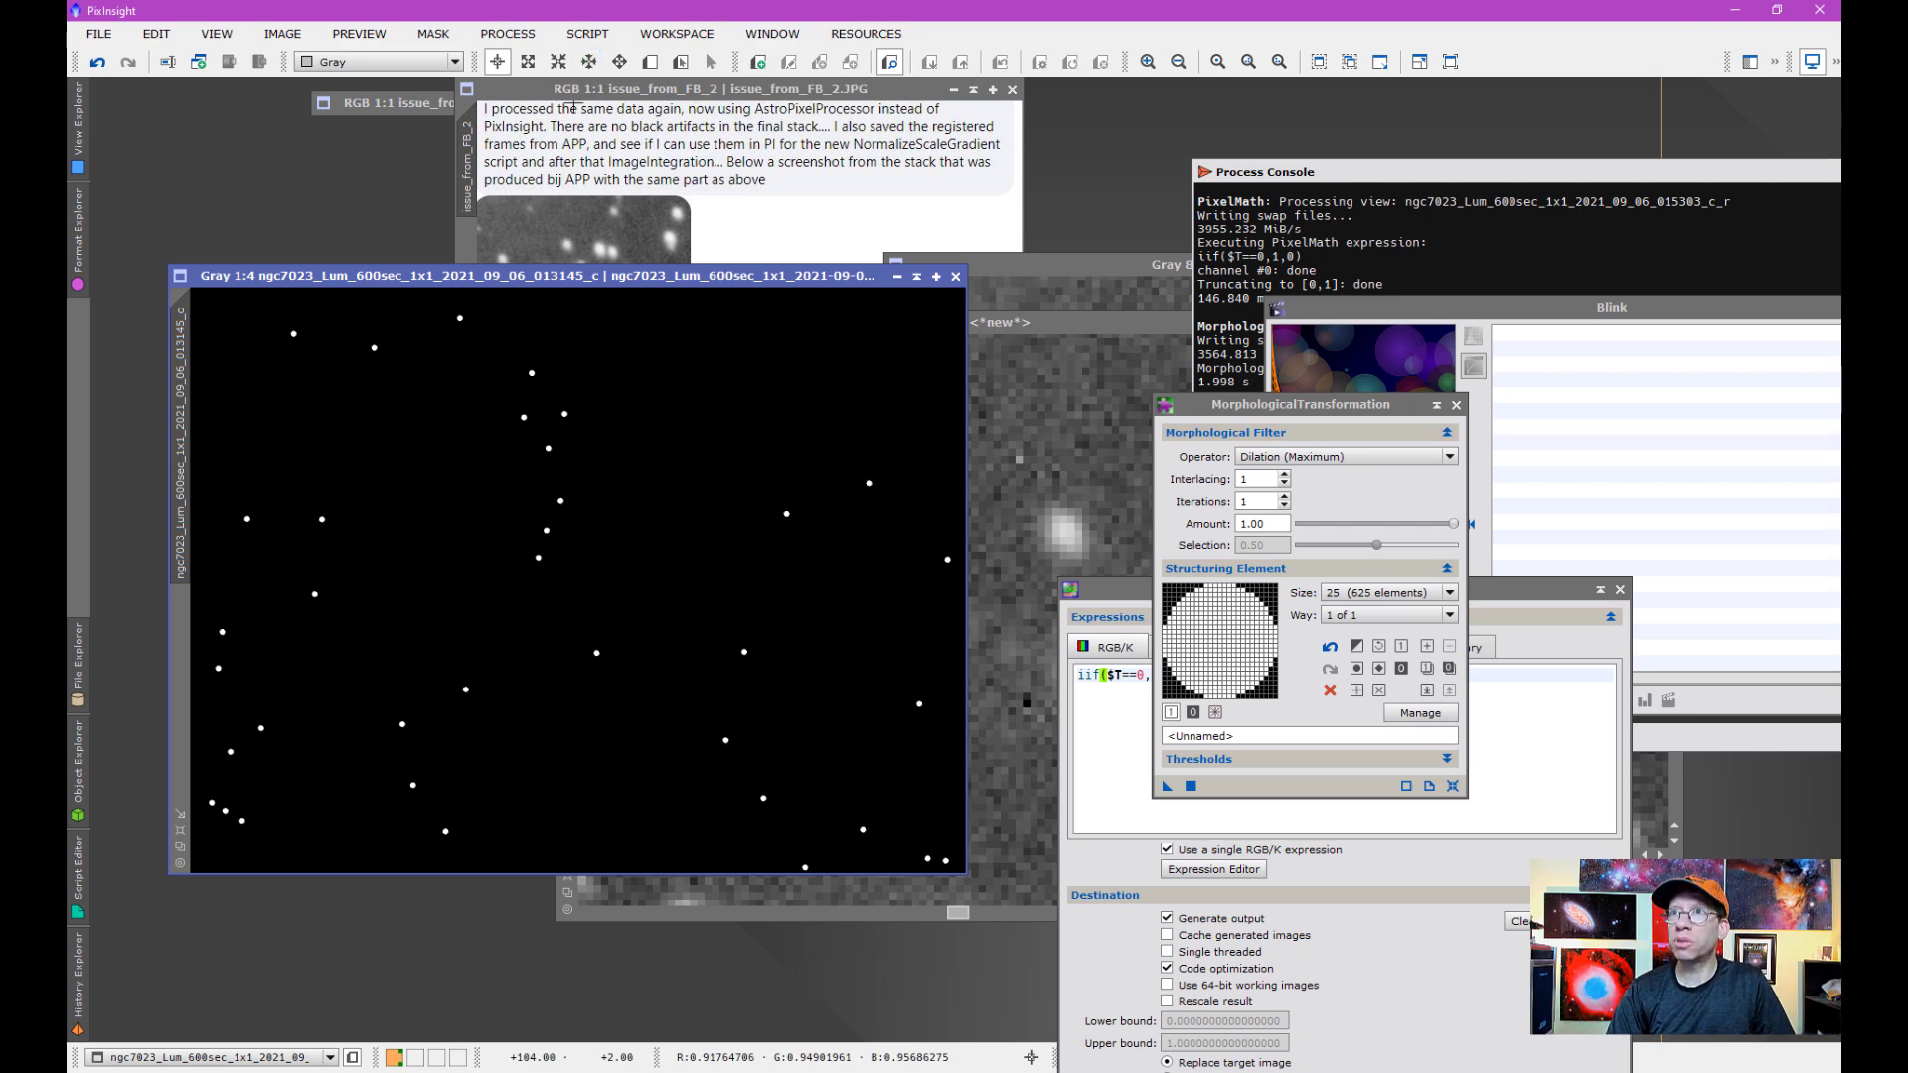
# Restore the minimized issue_from_FB image to review the reported black artifacts
pyautogui.doubleClick(425, 107)
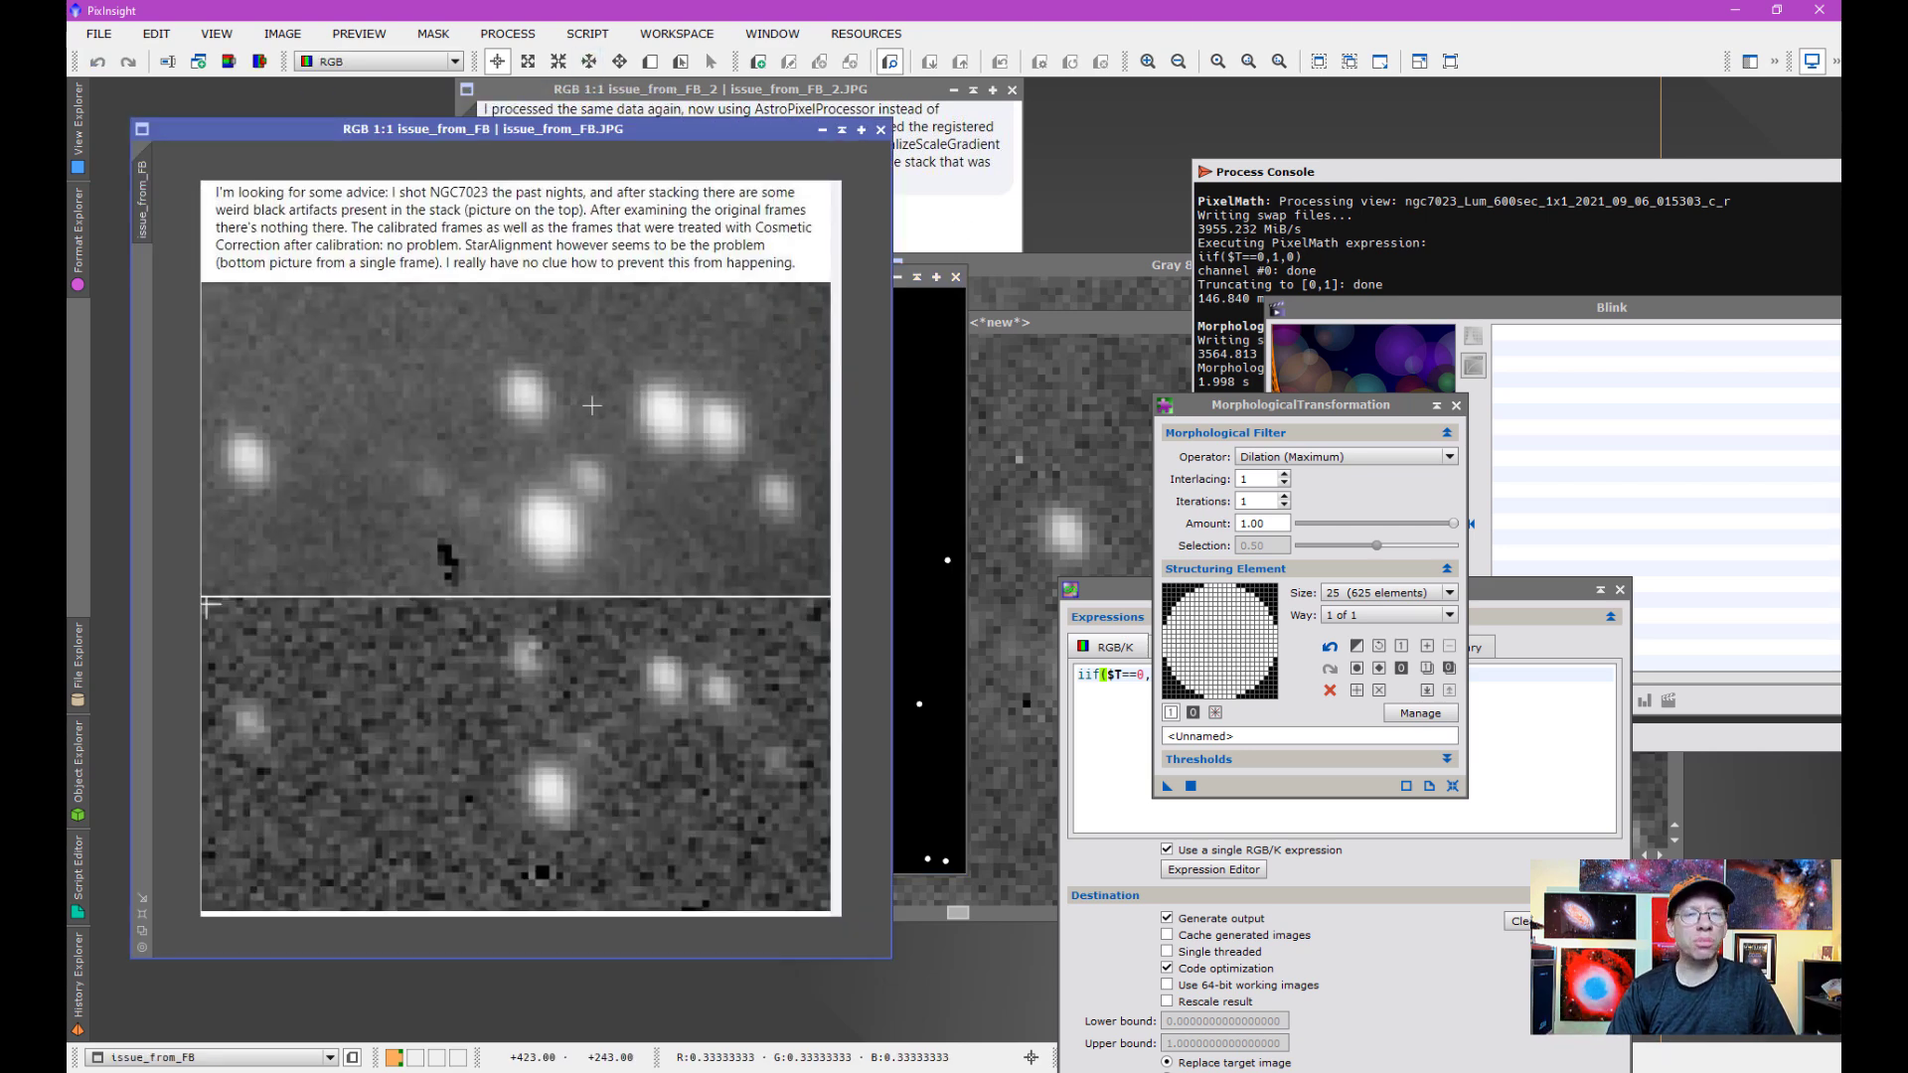